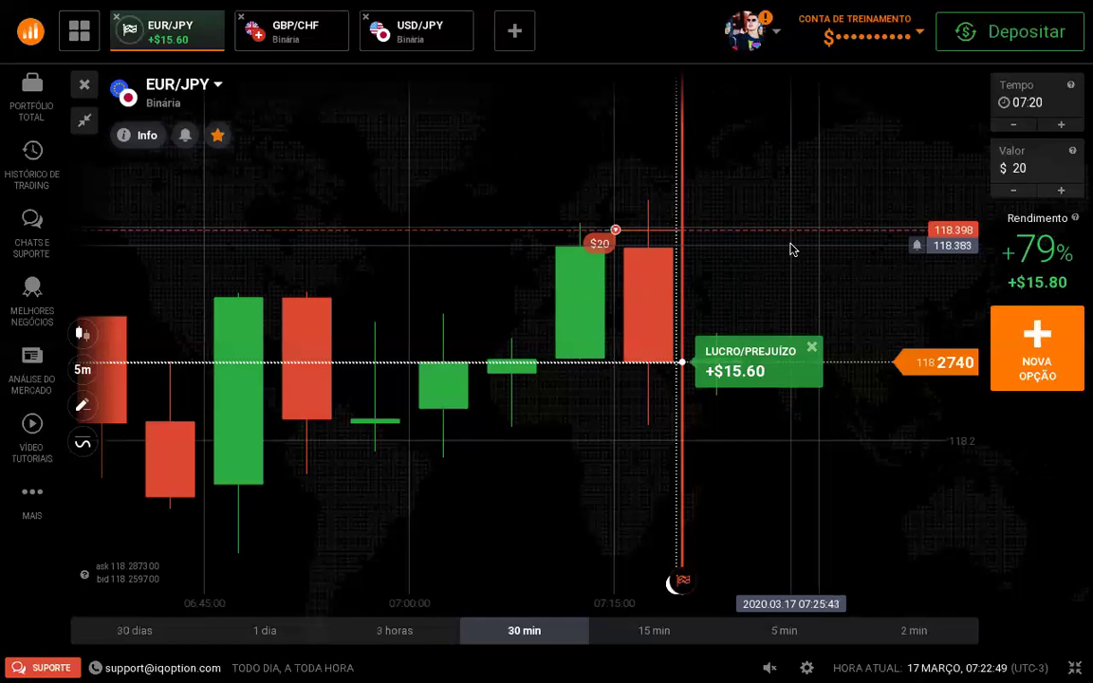
# Step: Switch to the browser, open the PLANILHAS BASICAS HIKARI spreadsheet on its projection sheet, and reset the page zoom
pyautogui.press('super+Tab')
pyautogui.press('super+Tab')
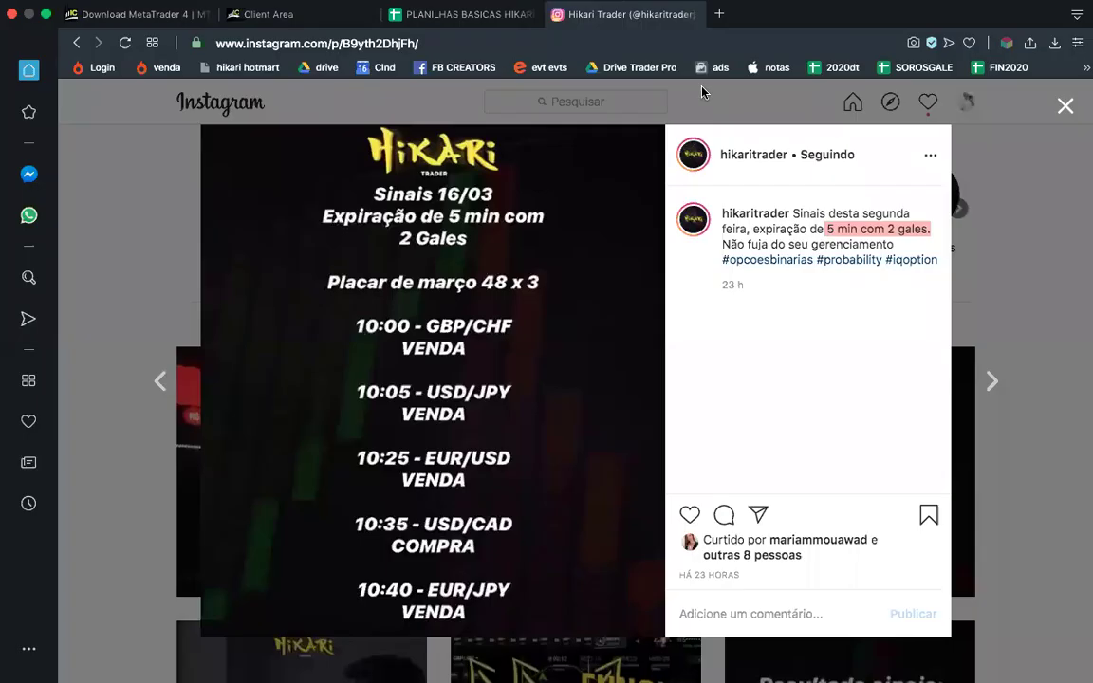
pyautogui.click(429, 15)
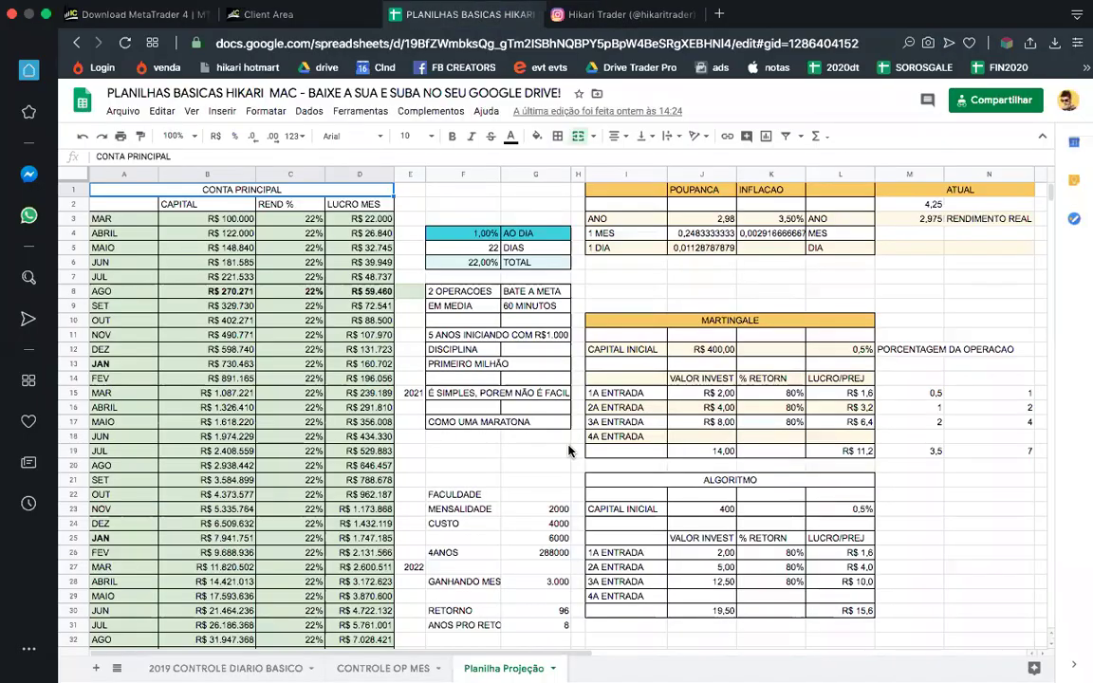
pyautogui.scroll(-1, 568, 450)
pyautogui.scroll(-3, 569, 450)
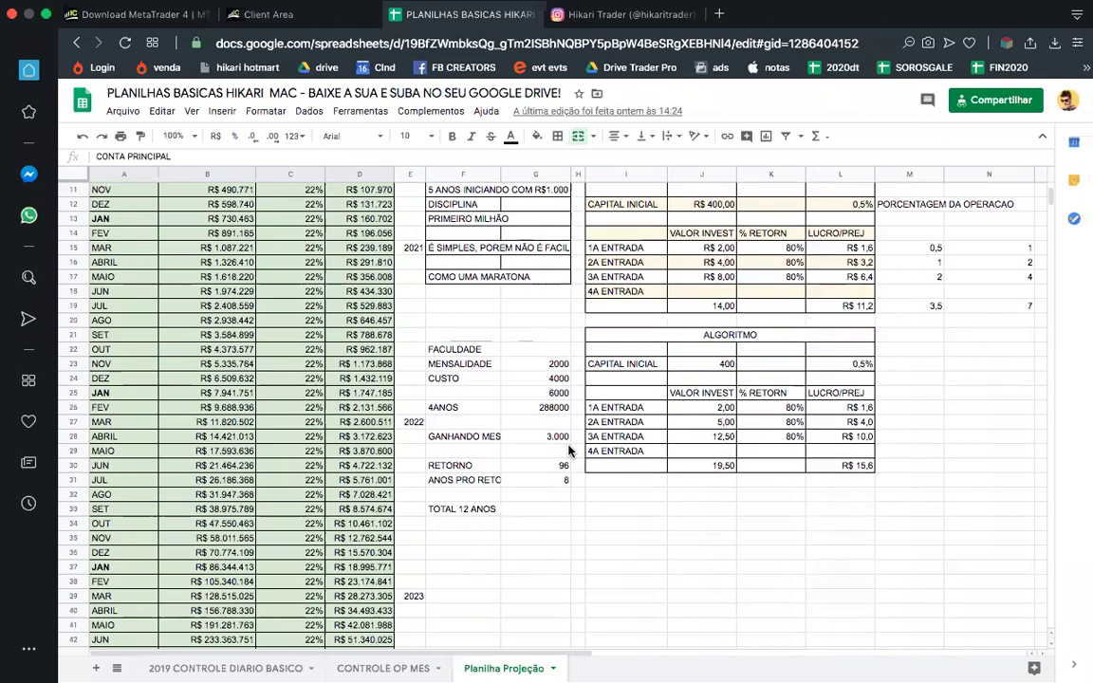
pyautogui.click(489, 384)
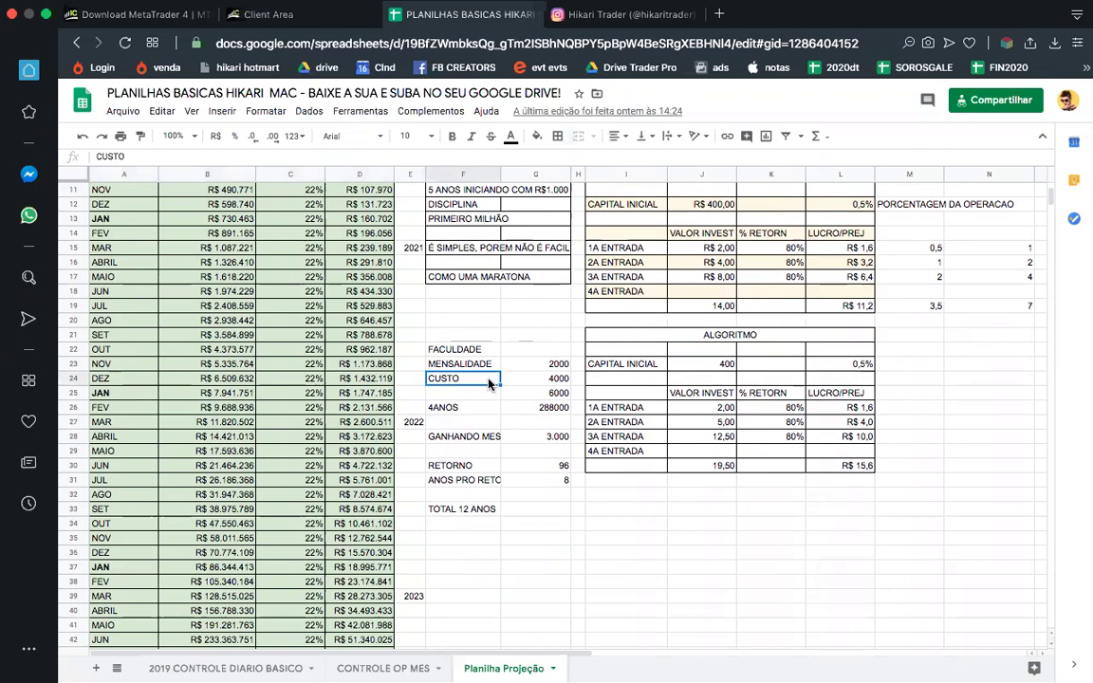
pyautogui.press('super+minus')
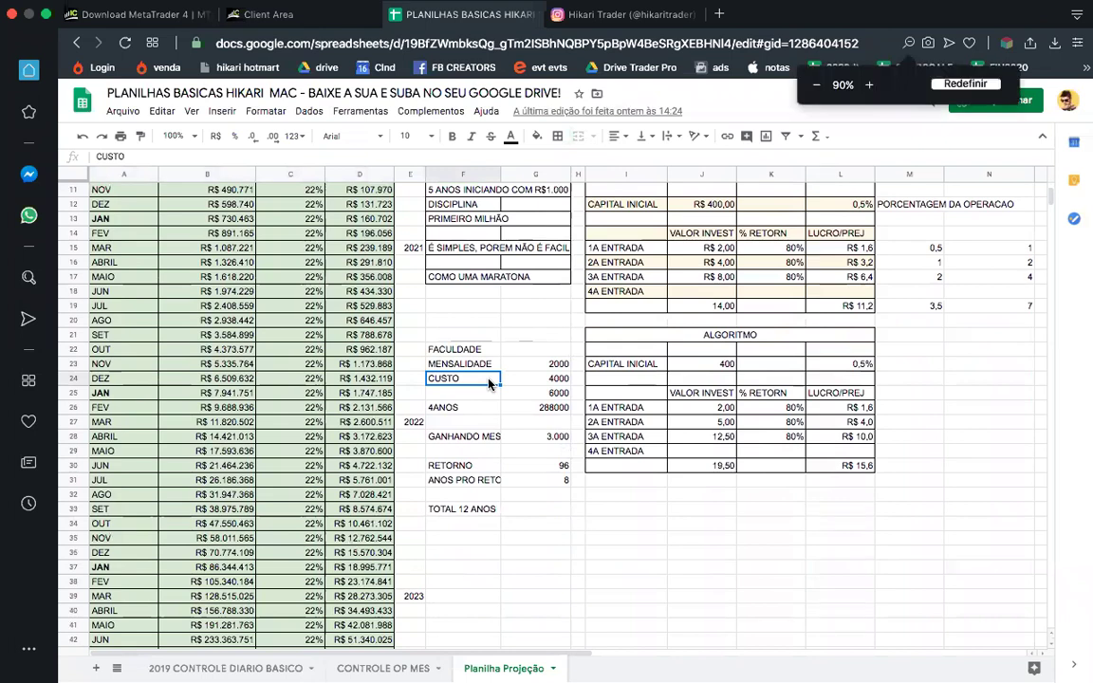
pyautogui.press('super+minus')
pyautogui.press('super+0')
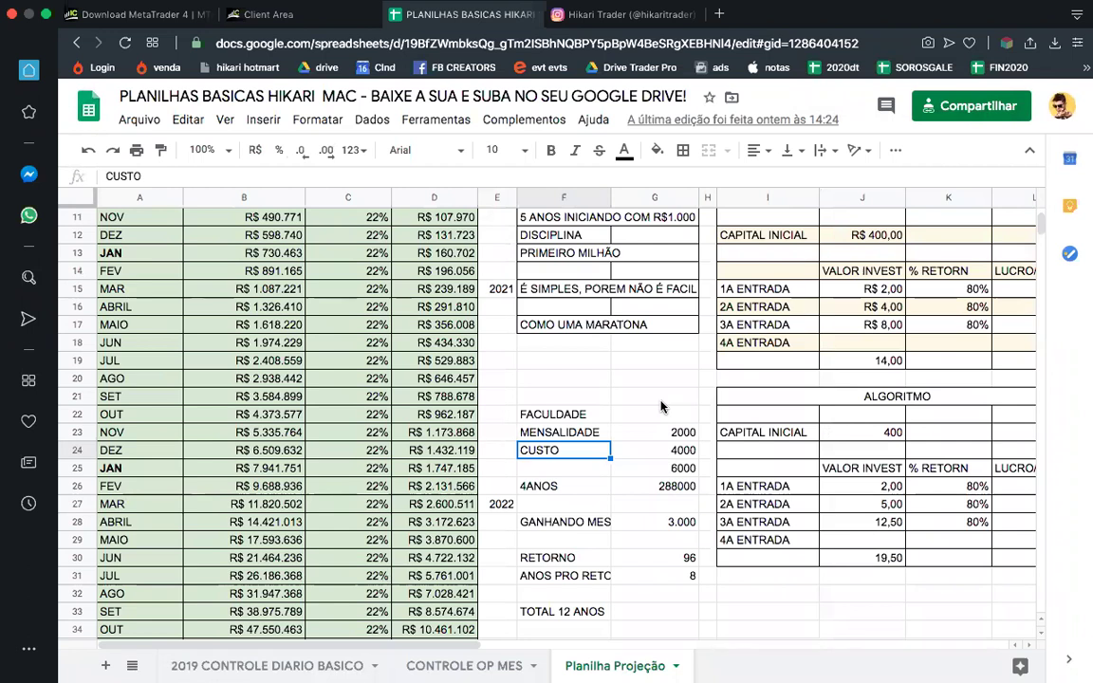
# Step: Set the March capital in cell B3 of the CONTA PRINCIPAL table to 10000
pyautogui.scroll(5, 532, 323)
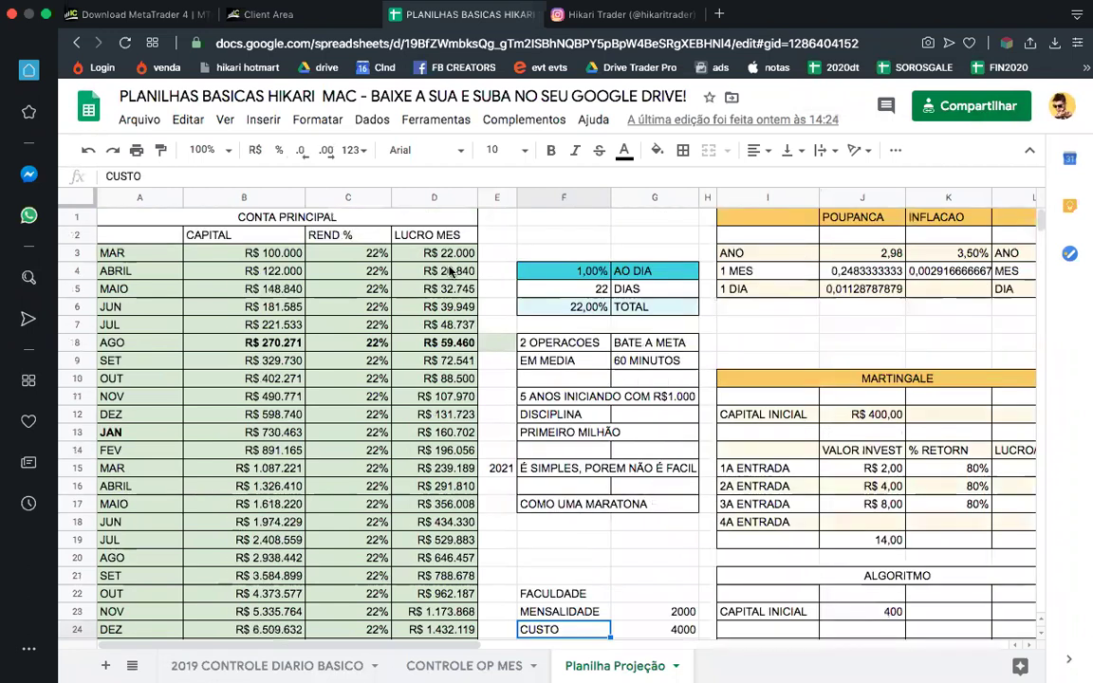
pyautogui.click(252, 227)
pyautogui.click(275, 256)
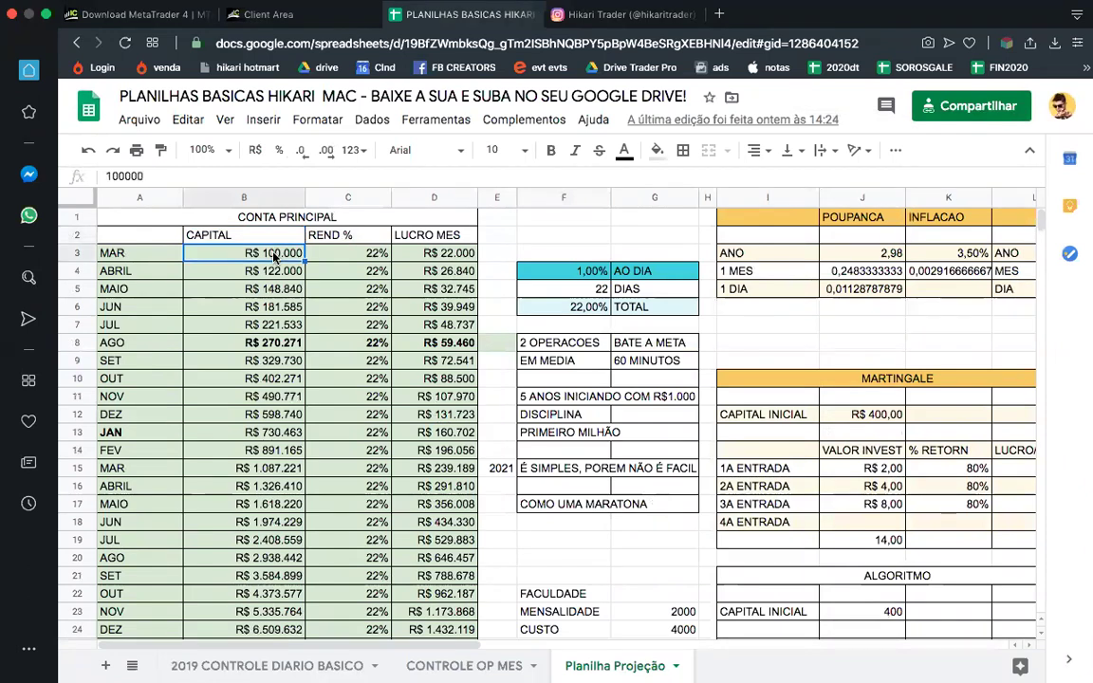
pyautogui.write('10.000')
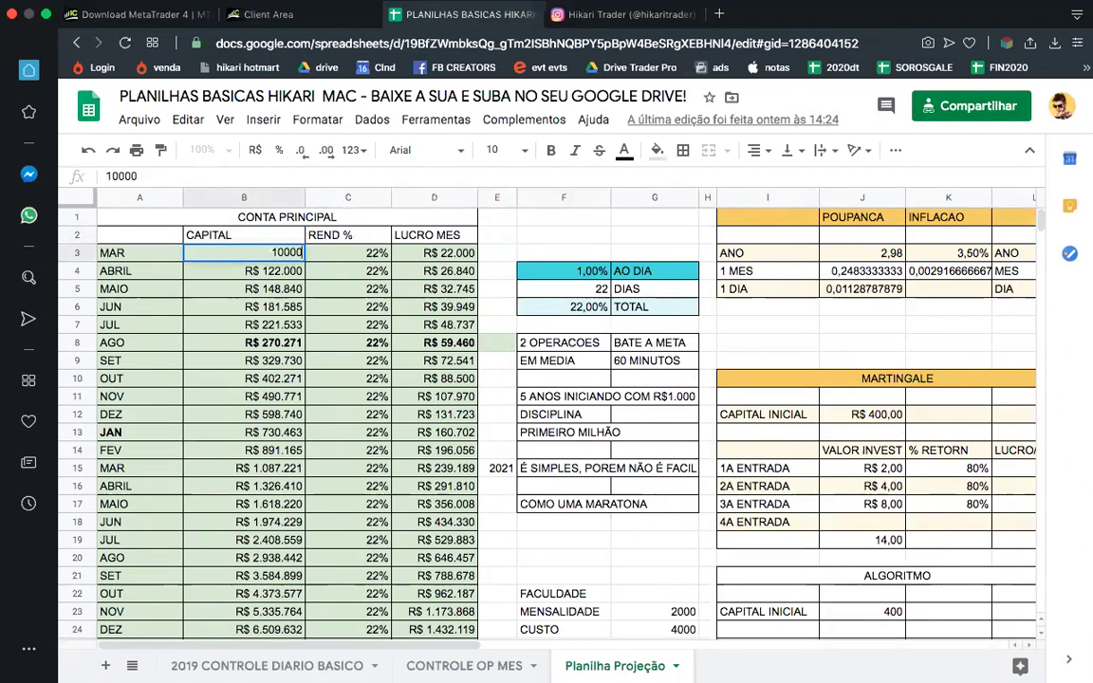
pyautogui.press('Return')
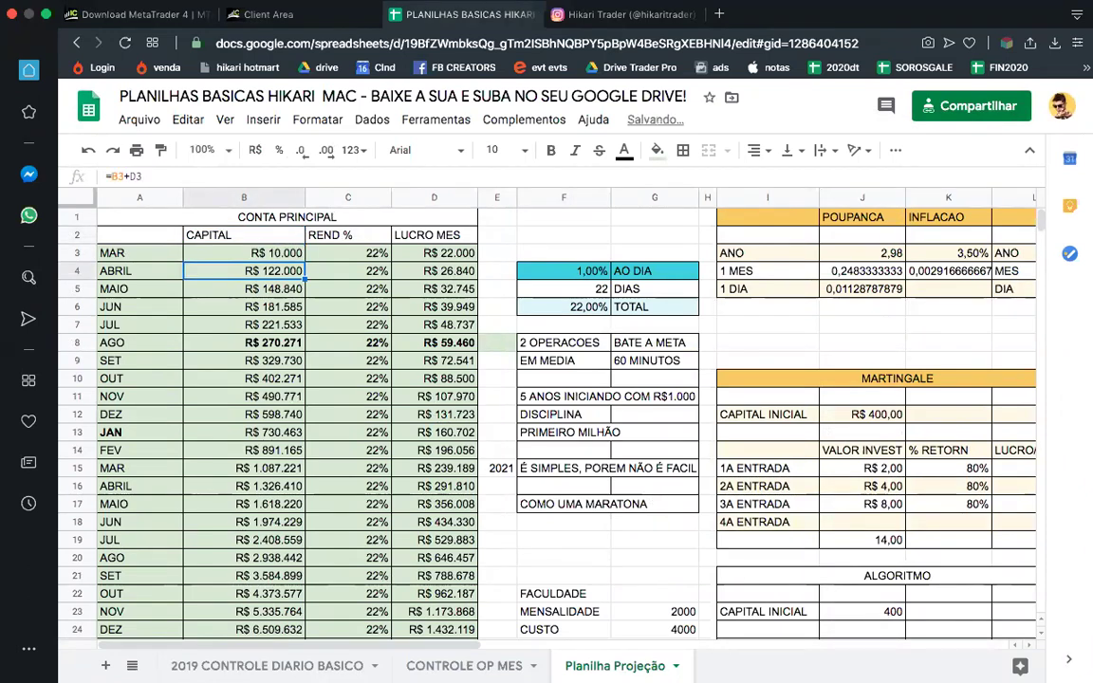
# Step: Set the March capital in cell B3 of the CONTA PRINCIPAL table to 1000
pyautogui.click(274, 252)
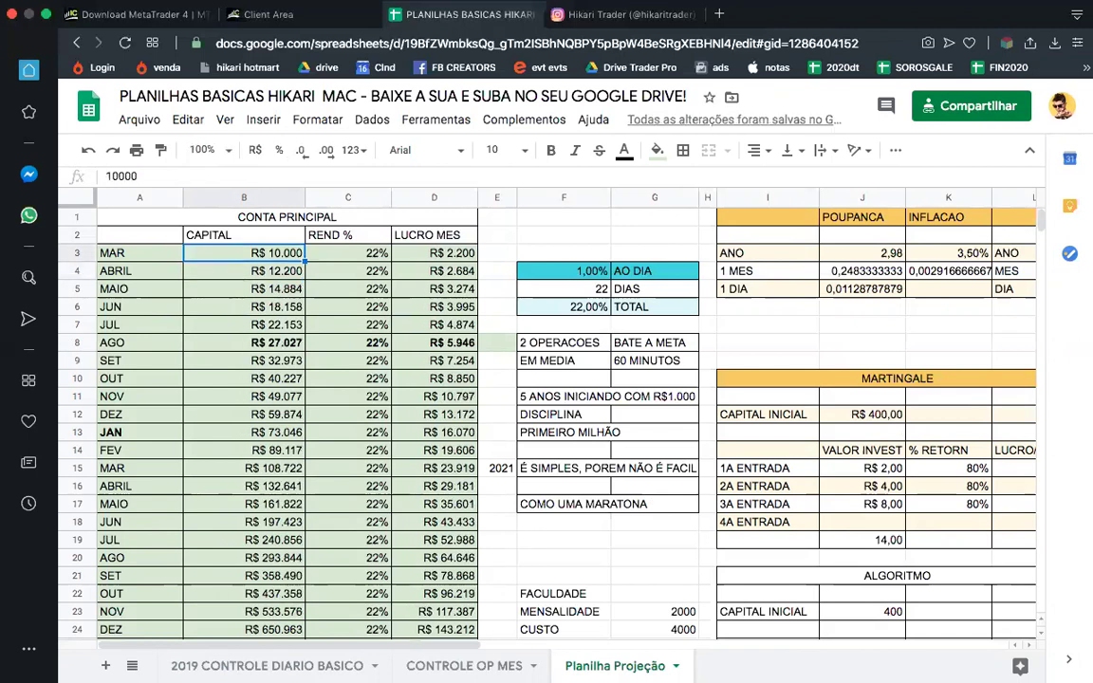
pyautogui.write('1.000')
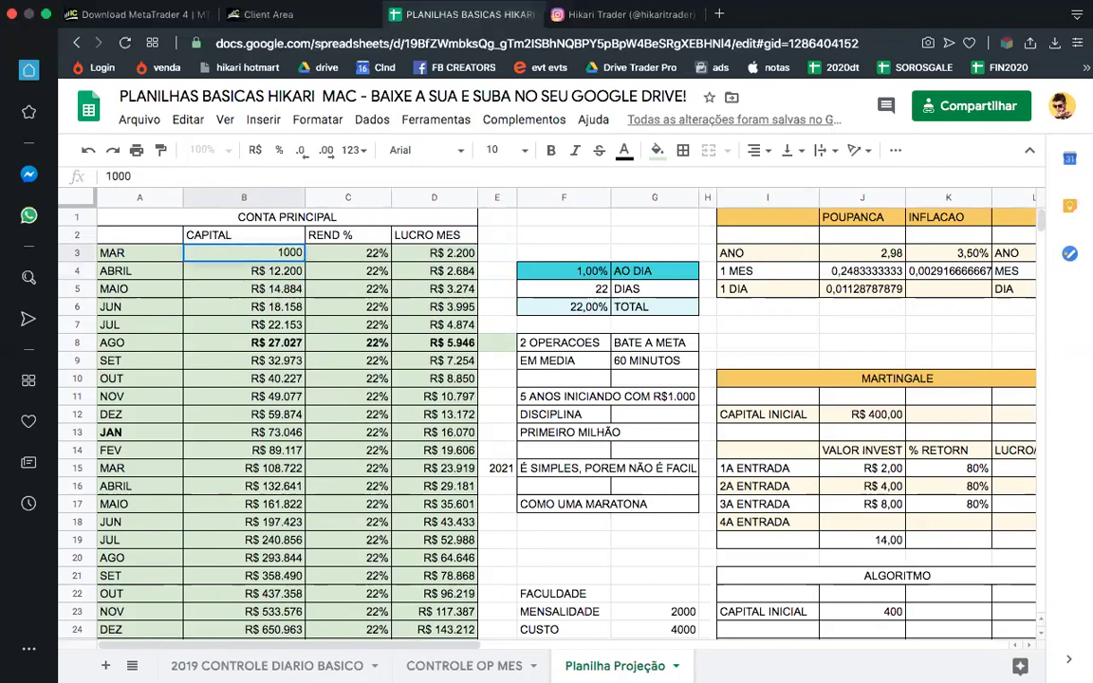
pyautogui.press('Return')
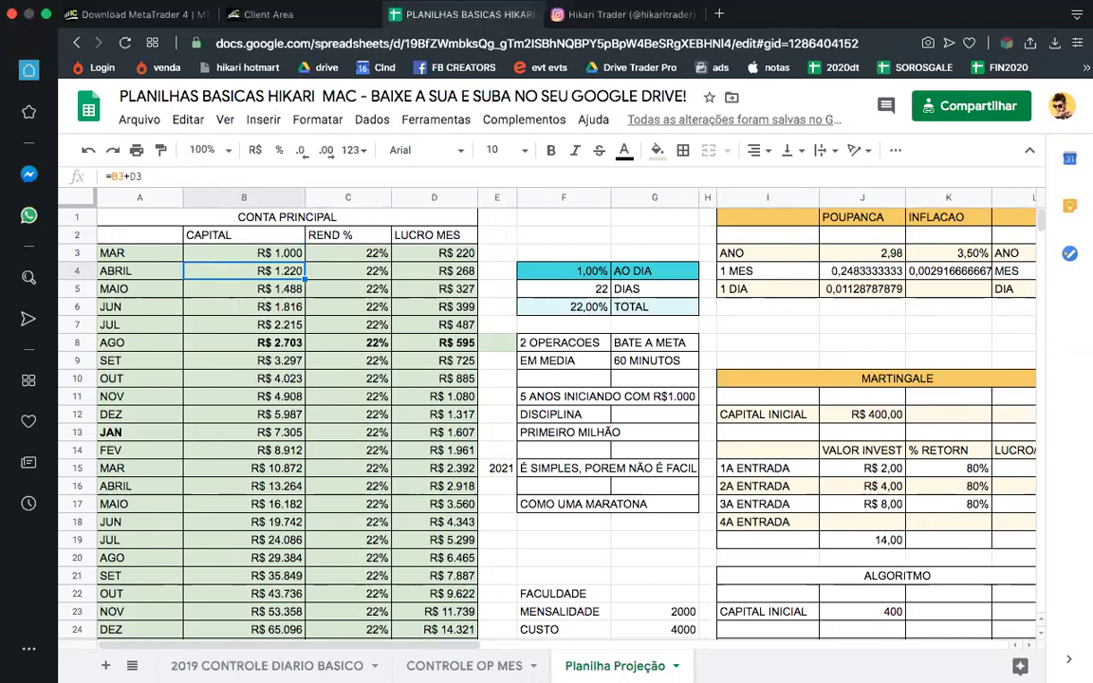
# Step: Apply borders to all cells of the ATUAL block, range M1:N5, beside the savings and inflation table
pyautogui.hscroll(3, 659, 342)
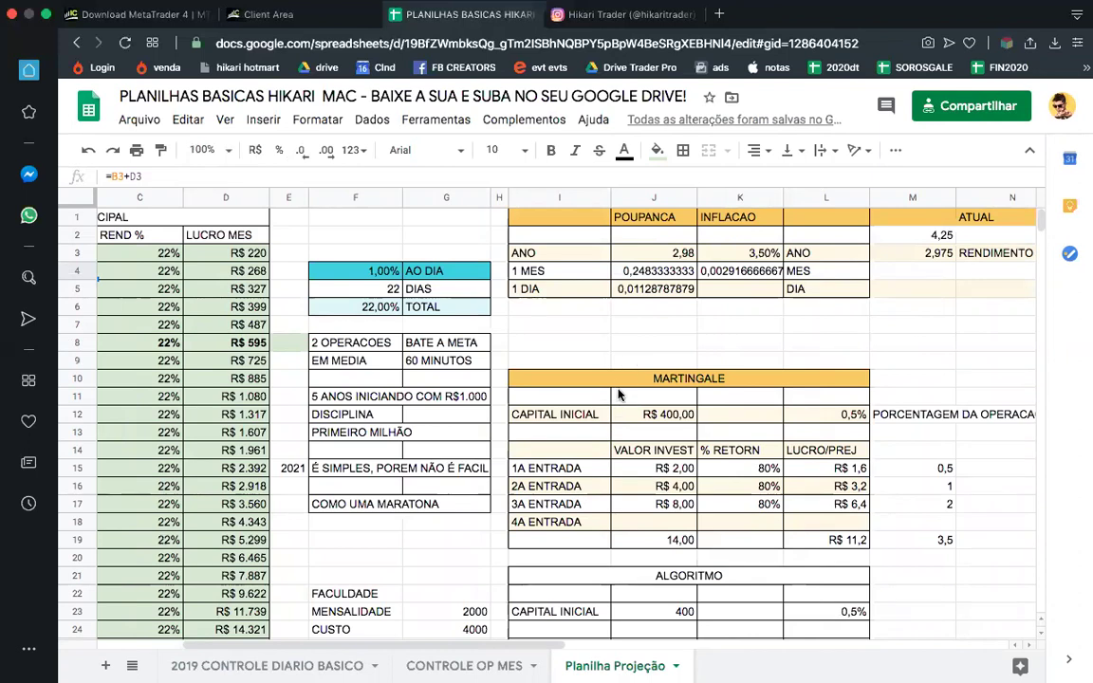
pyautogui.hscroll(2, 618, 395)
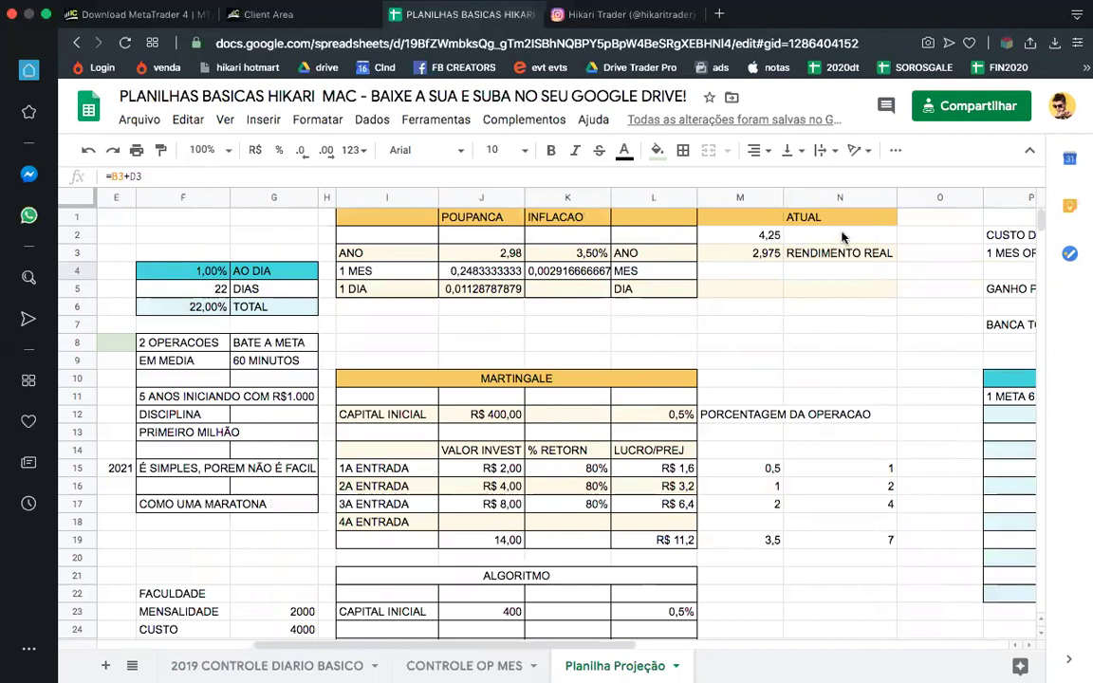
pyautogui.click(745, 218)
pyautogui.keyDown('shift'); pyautogui.click(844, 290); pyautogui.keyUp('shift')
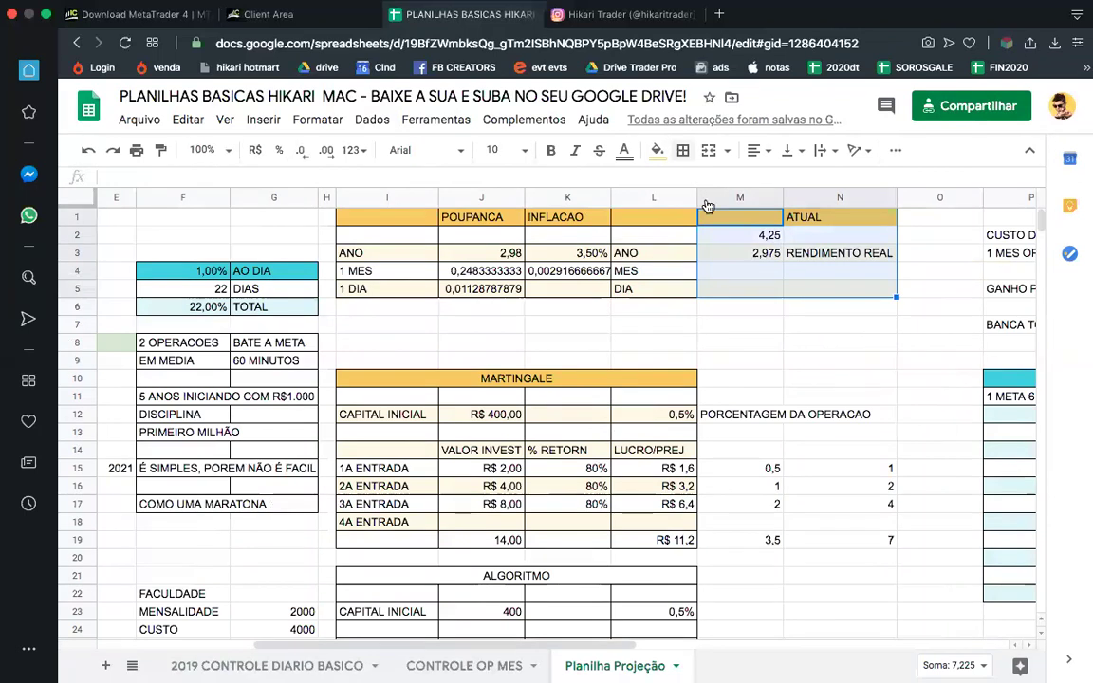
pyautogui.click(682, 149)
pyautogui.click(690, 184)
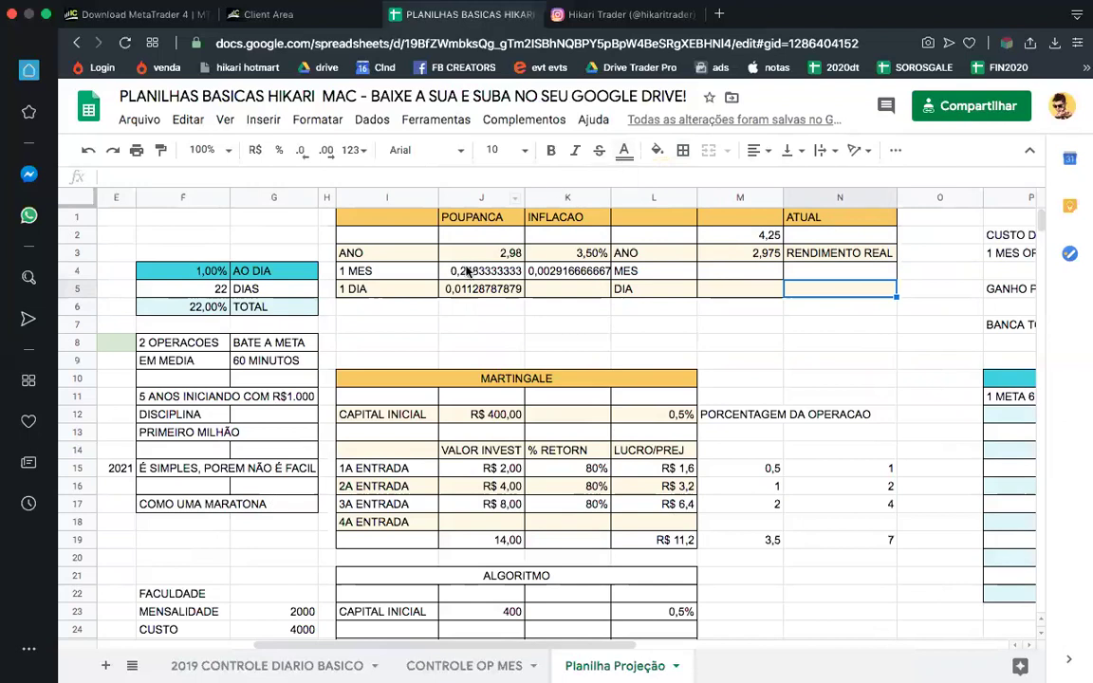
# Step: Examine the yearly, monthly and daily savings rates in the POUPANCA column
pyautogui.click(483, 328)
pyautogui.press('Up')
pyautogui.press('Up')
pyautogui.press('Up')
pyautogui.press('Up')
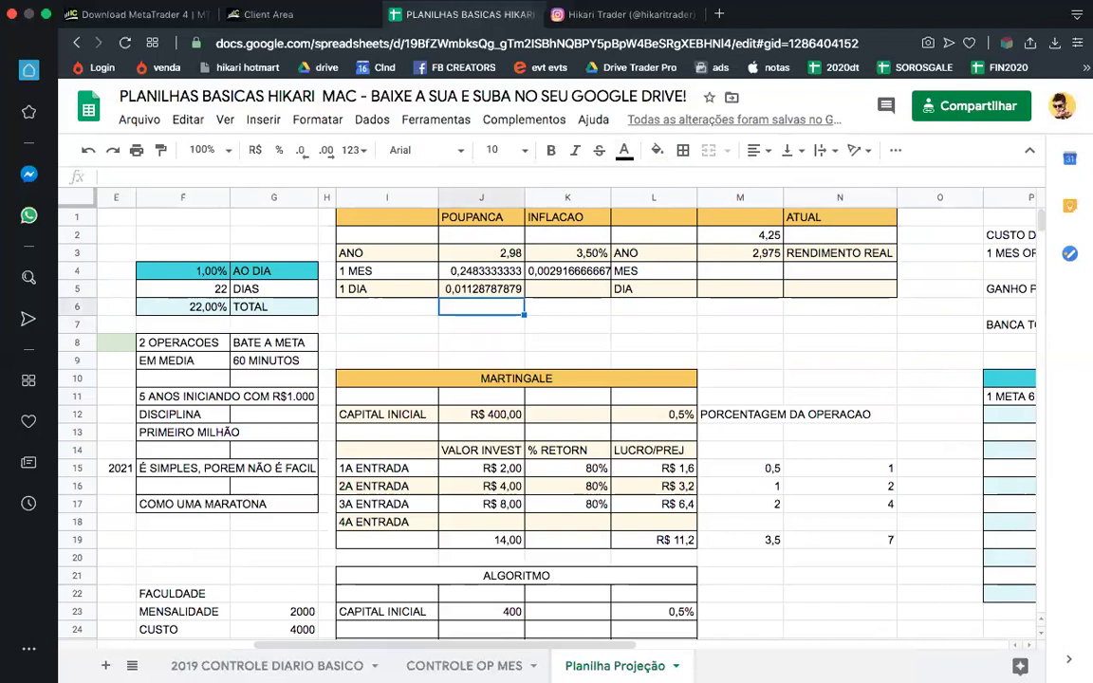
pyautogui.press('Down')
pyautogui.press('Down')
pyautogui.press('Down')
pyautogui.press('Down')
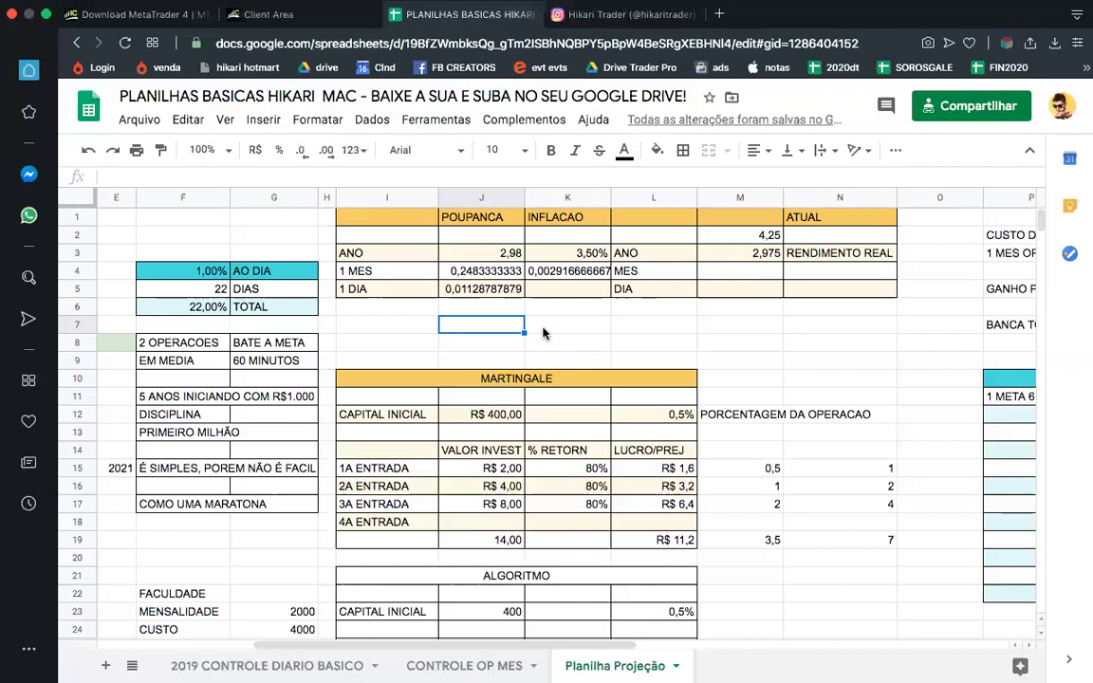
pyautogui.click(493, 260)
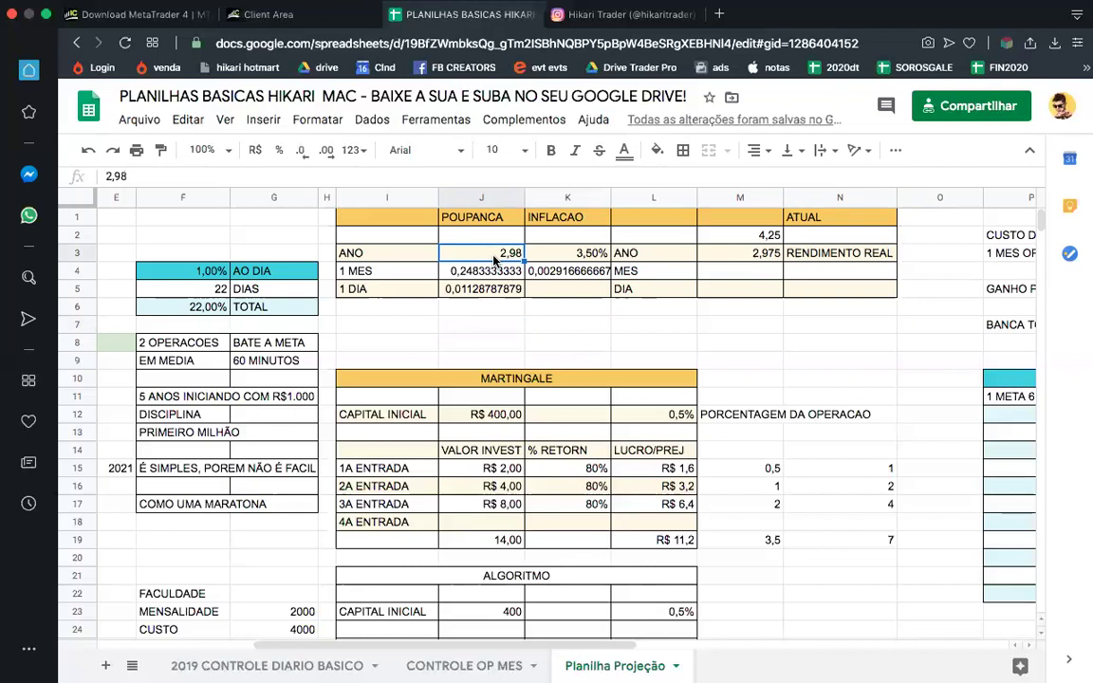
# Step: Enter R$1000 as the starting amount in cell I7, below the savings table
pyautogui.press('super+equal')
pyautogui.press('super+equal')
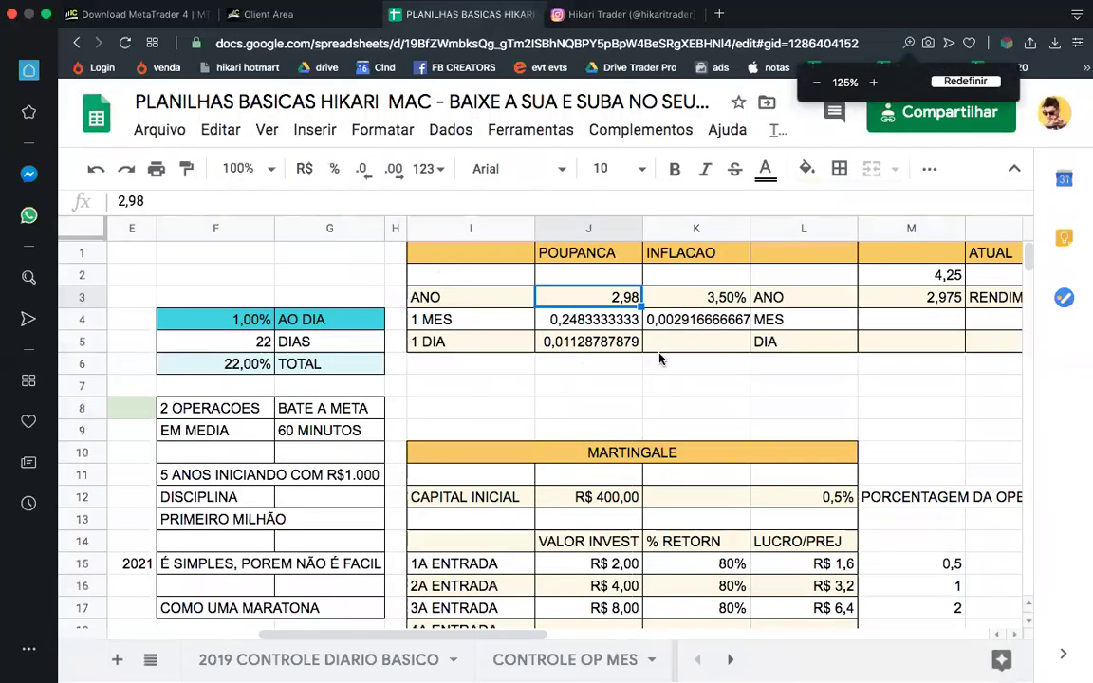
pyautogui.hscroll(1, 615, 304)
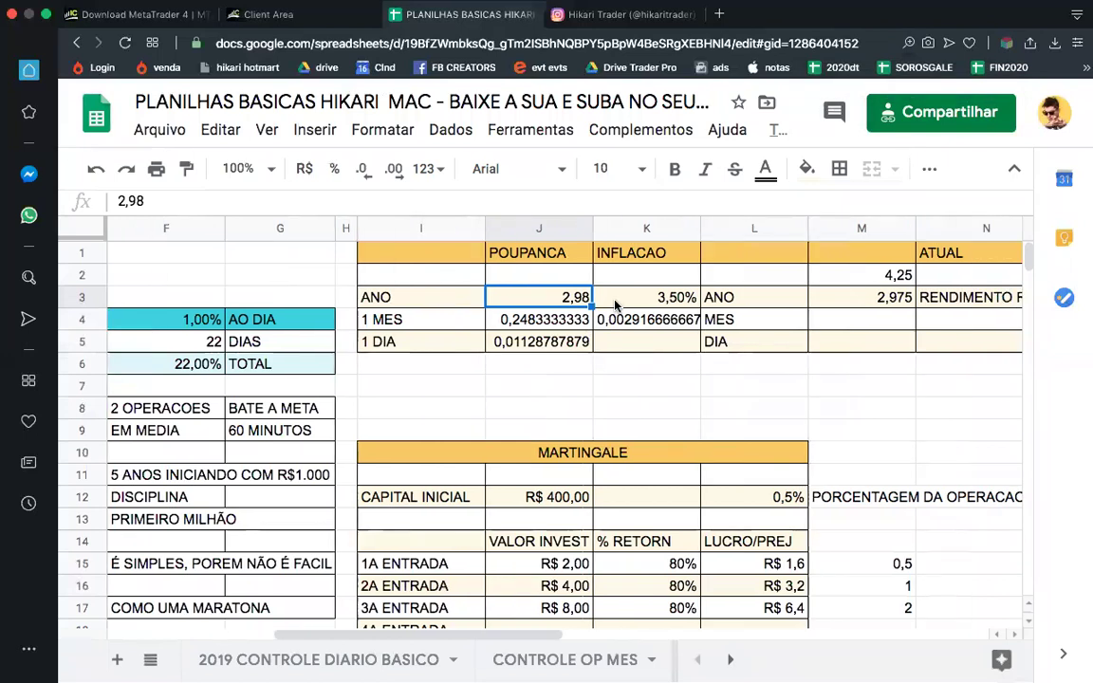
pyautogui.hscroll(2, 615, 303)
pyautogui.hscroll(-1, 456, 318)
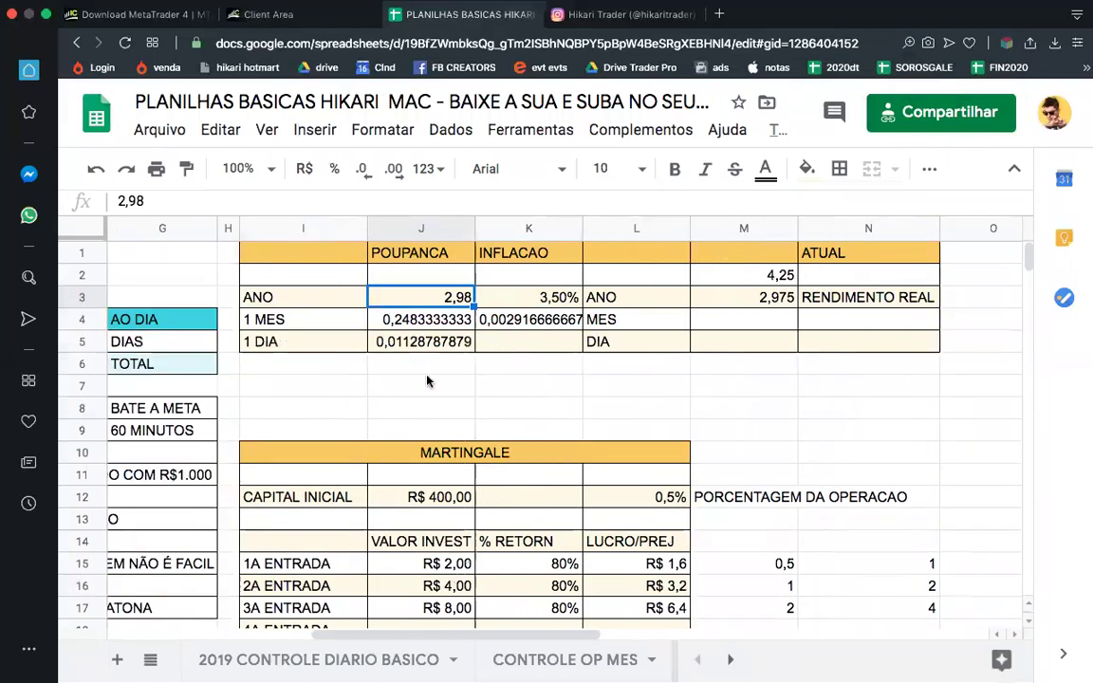
pyautogui.click(313, 387)
pyautogui.write('R$1000')
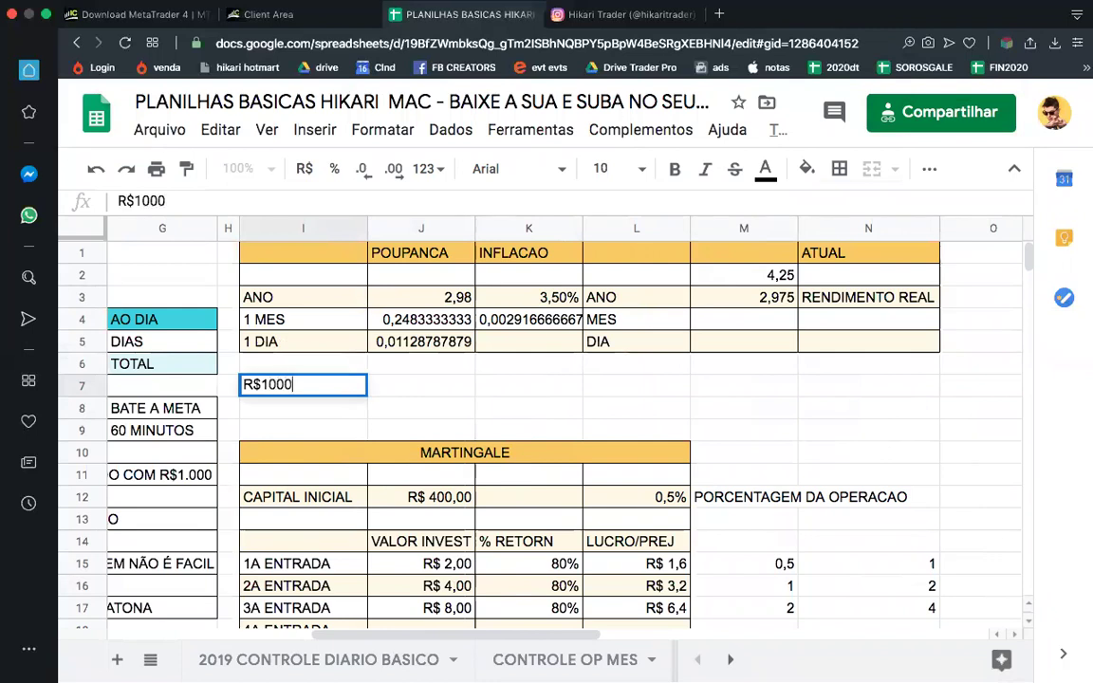
pyautogui.press('Return')
pyautogui.click(303, 386)
# Step: Enter R$1.030 in cell J7, next to the starting amount, with a thousands separator
pyautogui.click(420, 385)
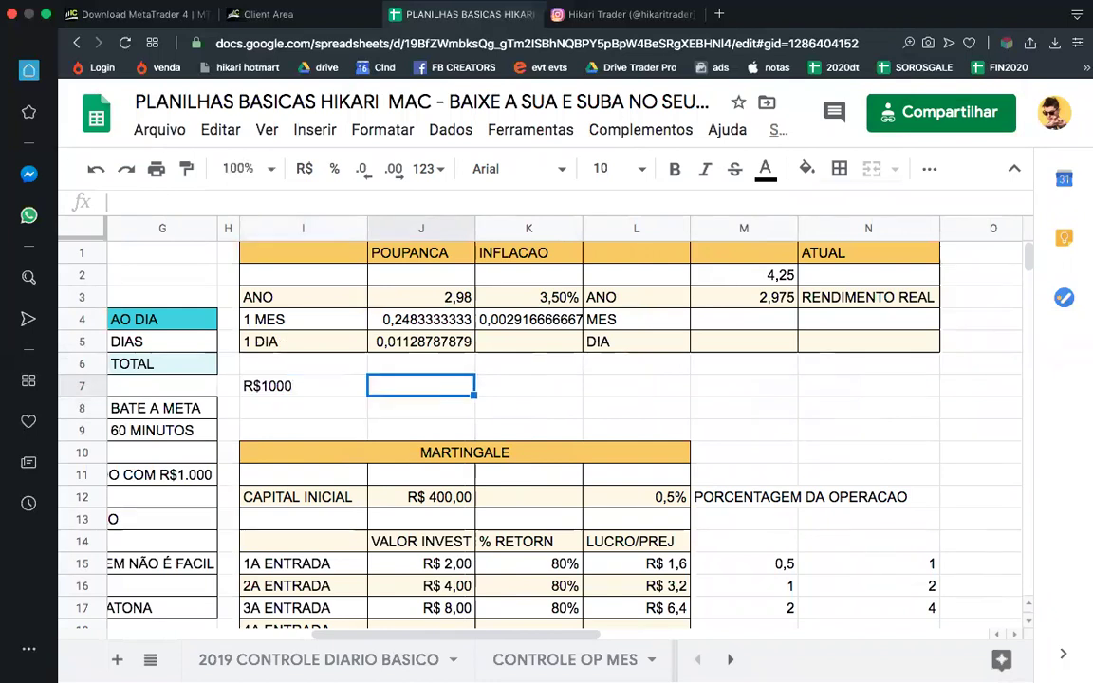
pyautogui.write('R$1030')
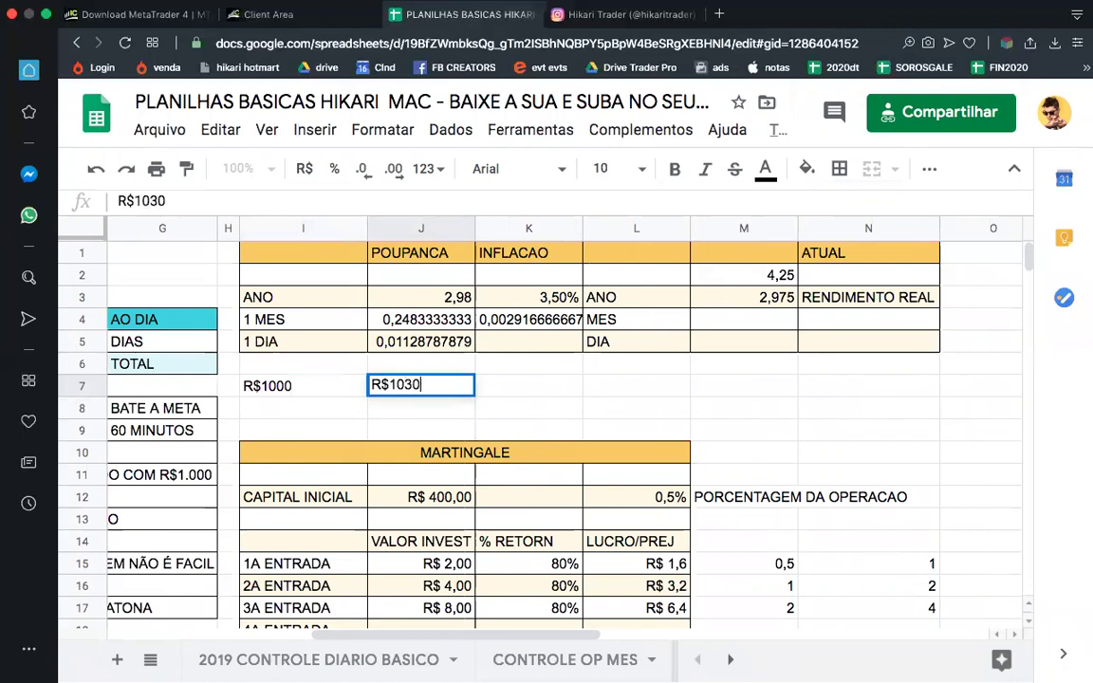
pyautogui.press('Return')
pyautogui.doubleClick(396, 384)
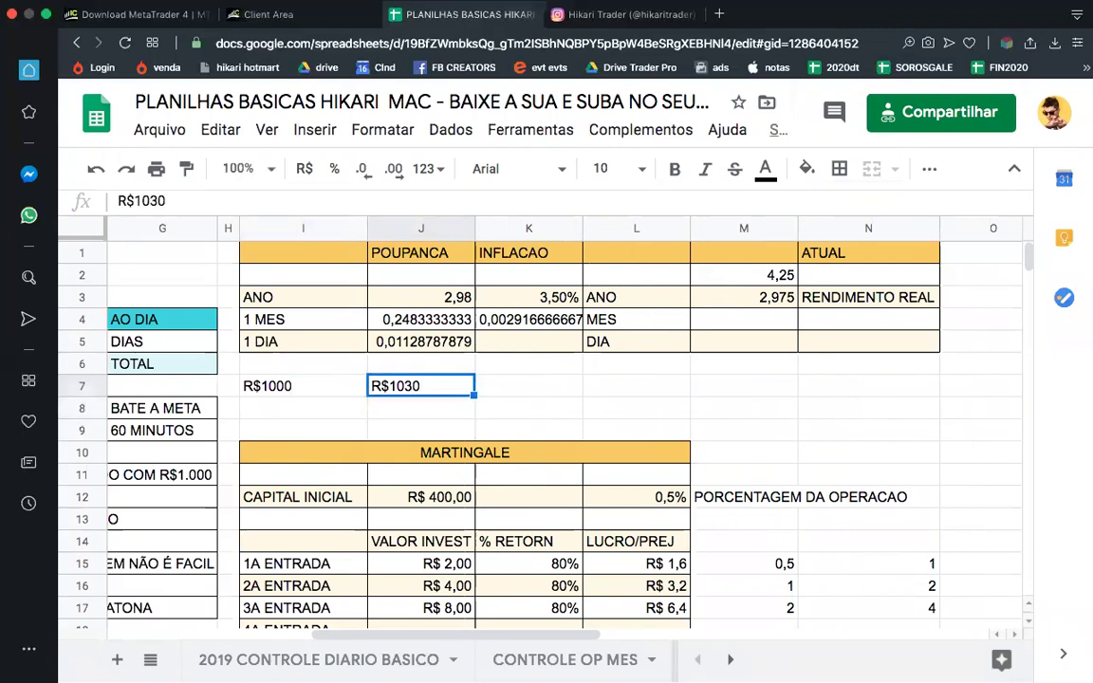
pyautogui.write('.')
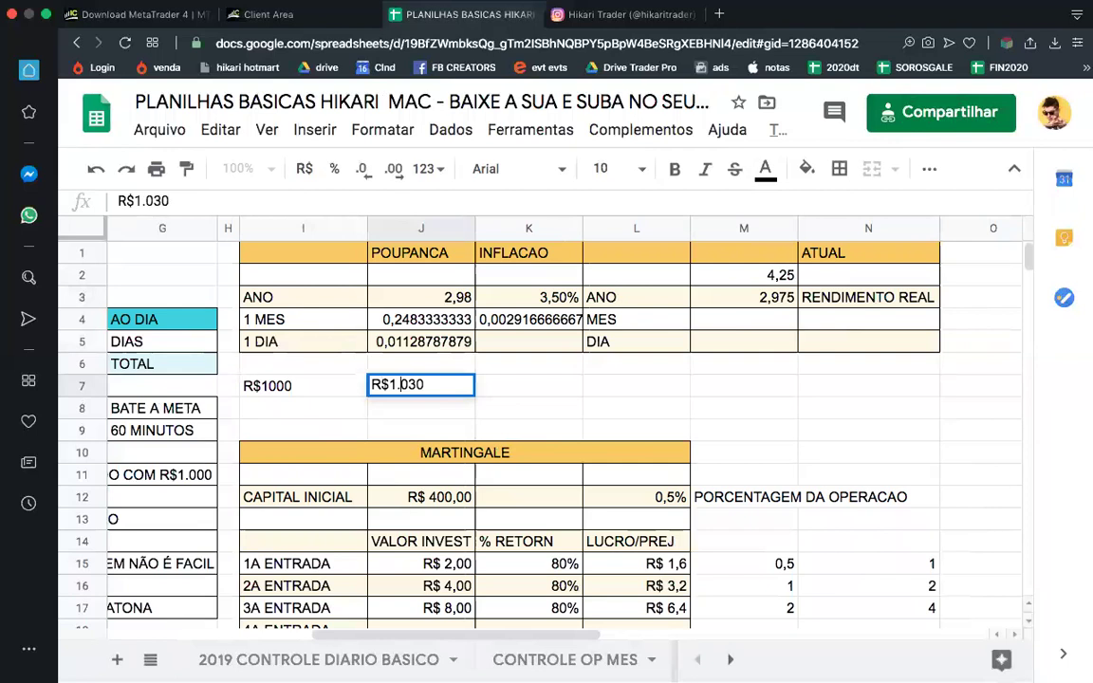
pyautogui.press('Return')
# Step: Add a thousands separator to the starting amount in cell I7 so it reads R$1.000
pyautogui.click(302, 385)
pyautogui.doubleClick(267, 385)
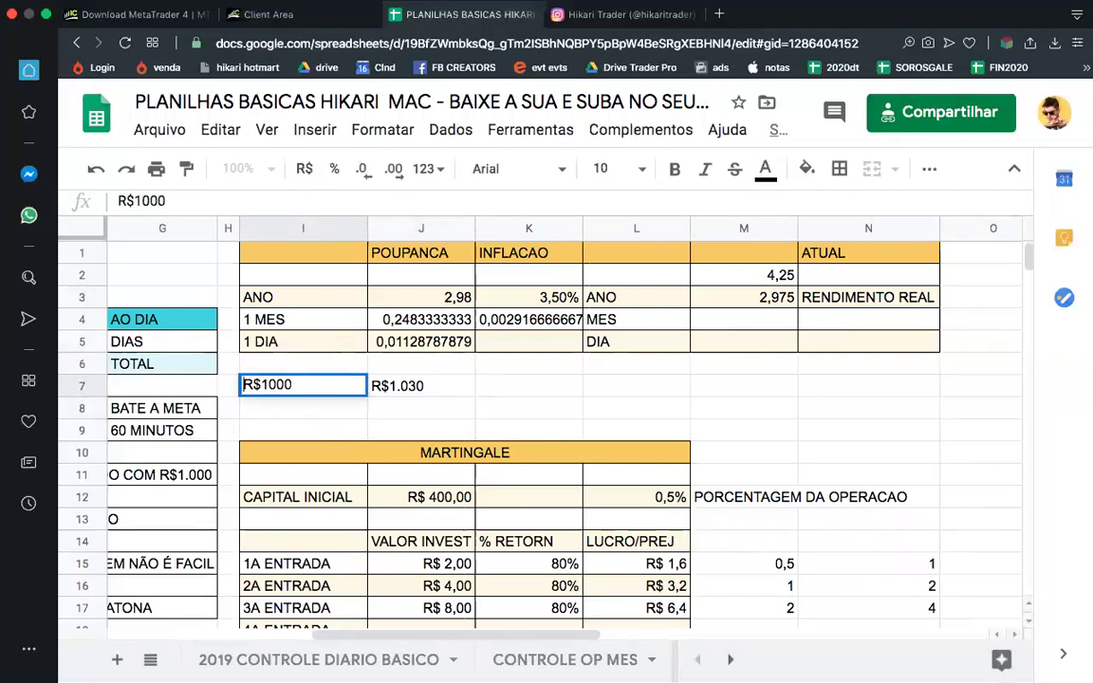
pyautogui.write('.')
pyautogui.press('Return')
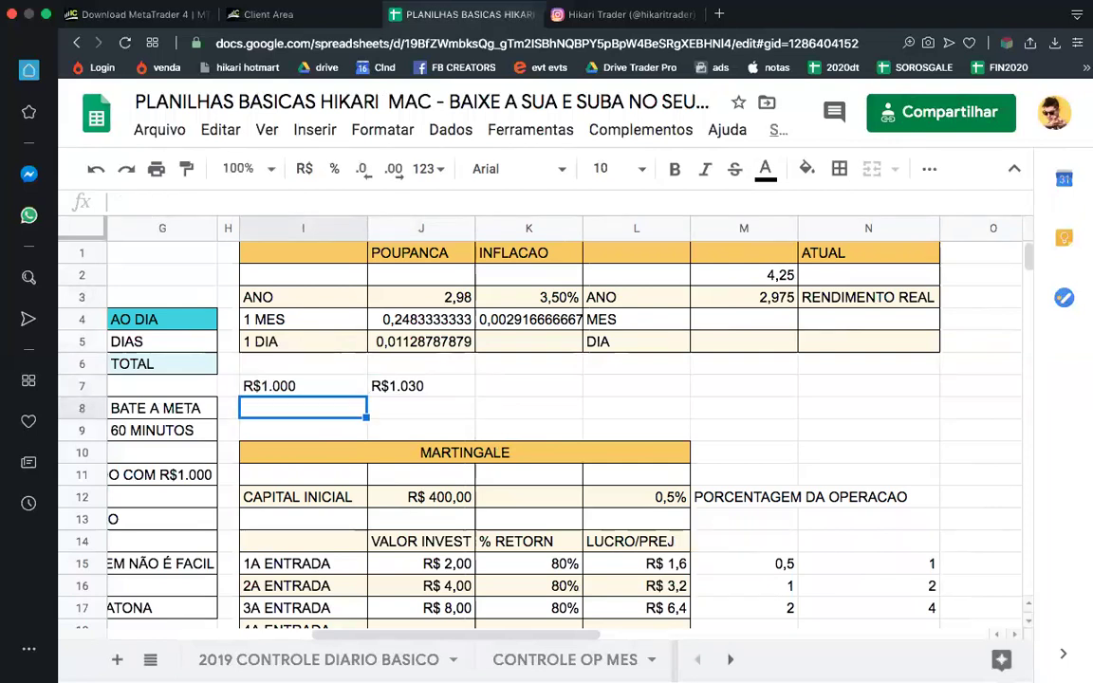
# Step: Compare the starting amount in I7 with the amount after savings growth in J7
pyautogui.press('Up')
pyautogui.press('Up')
pyautogui.press('Down')
pyautogui.press('Right')
pyautogui.press('Right')
pyautogui.press('Left')
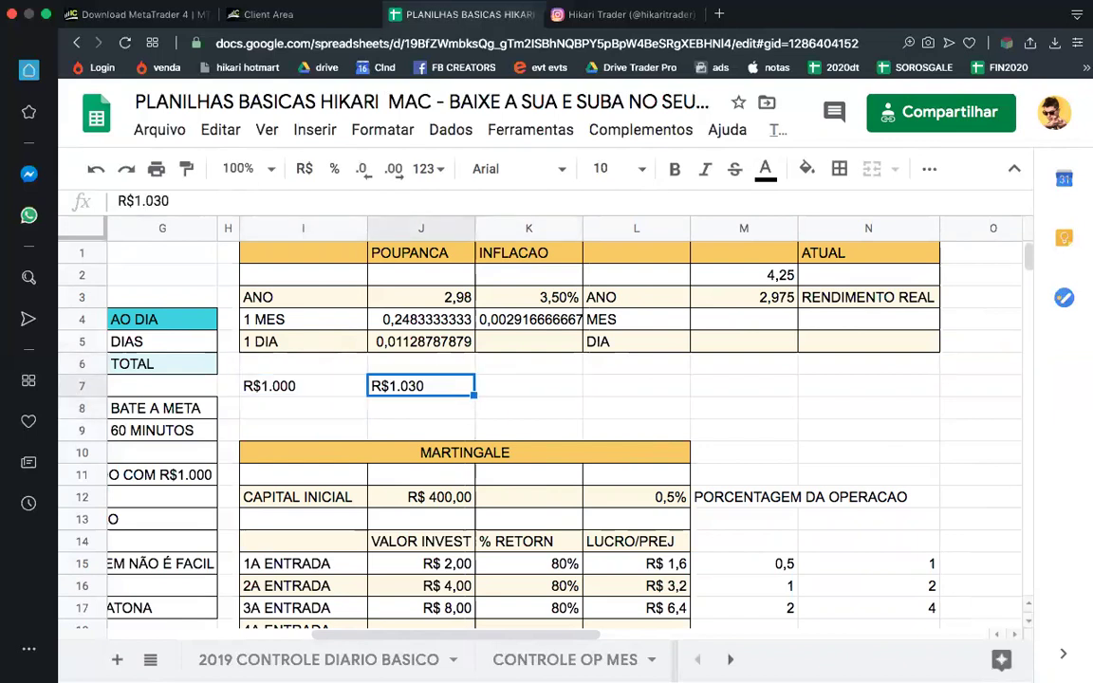
pyautogui.press('Left')
pyautogui.press('Right')
pyautogui.press('Right')
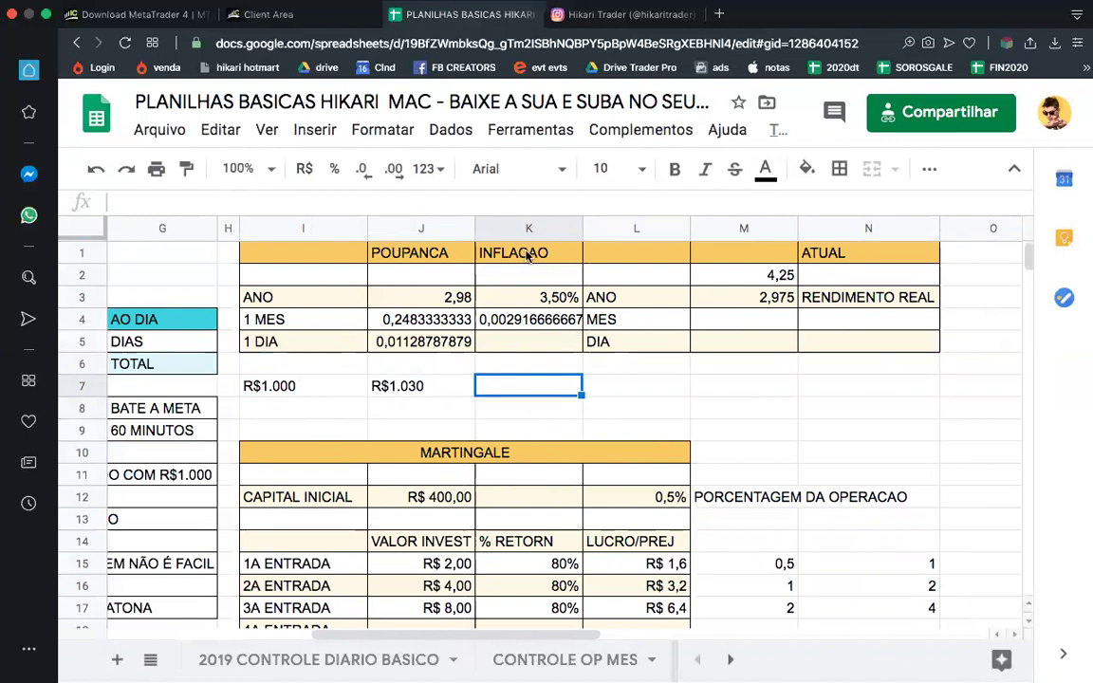
# Step: Correct the spelling of the inflation column heading in cell K1 to INFLAÇÃO
pyautogui.click(527, 251)
pyautogui.doubleClick(528, 252)
pyautogui.press('BackSpace')
pyautogui.write('Ç')
pyautogui.press('BackSpace')
pyautogui.write('Ã')
pyautogui.press('Tab')
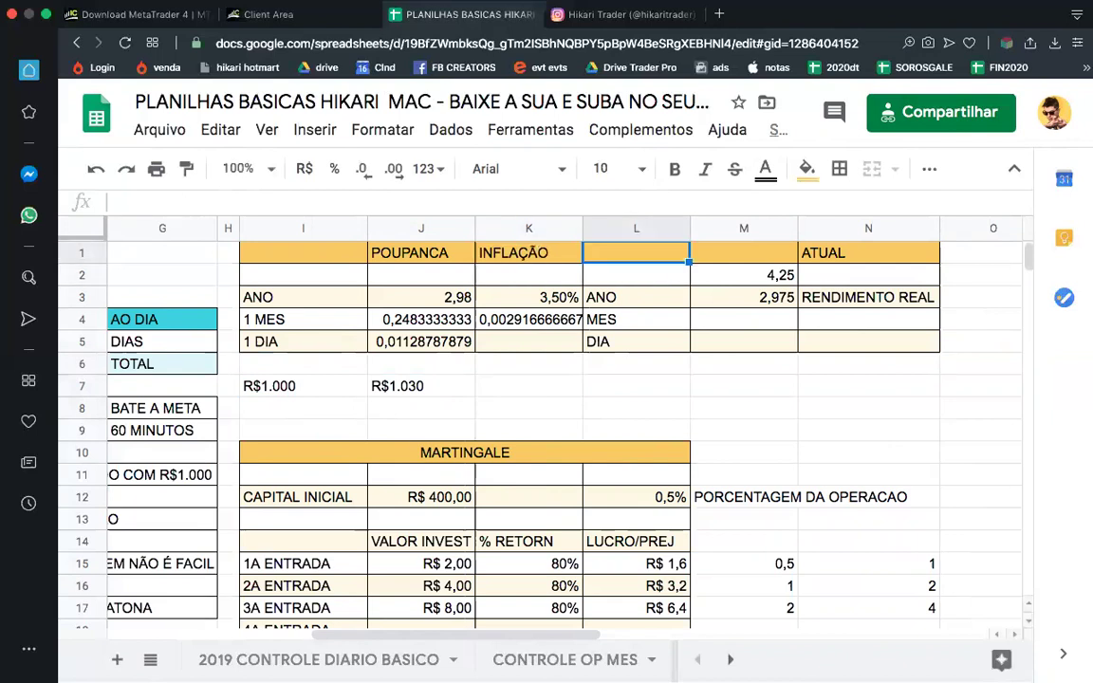
# Step: Examine the savings, inflation and current real return columns of the rate table in rows 1 to 5
pyautogui.press('Left')
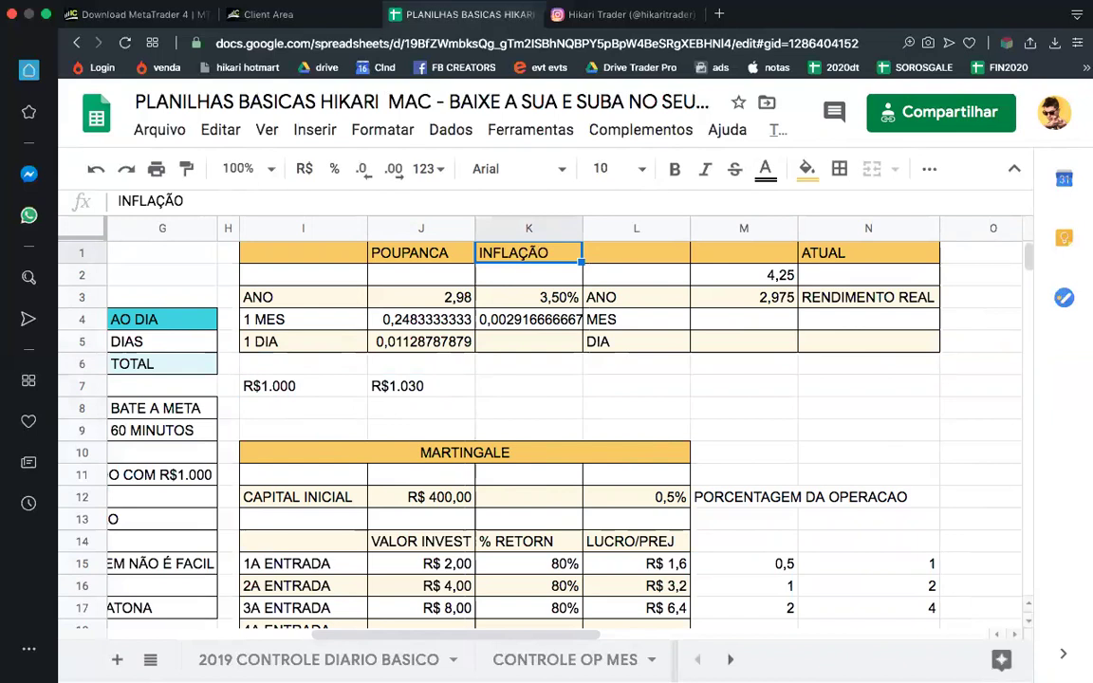
pyautogui.press('Right')
pyautogui.press('Right')
pyautogui.press('Right')
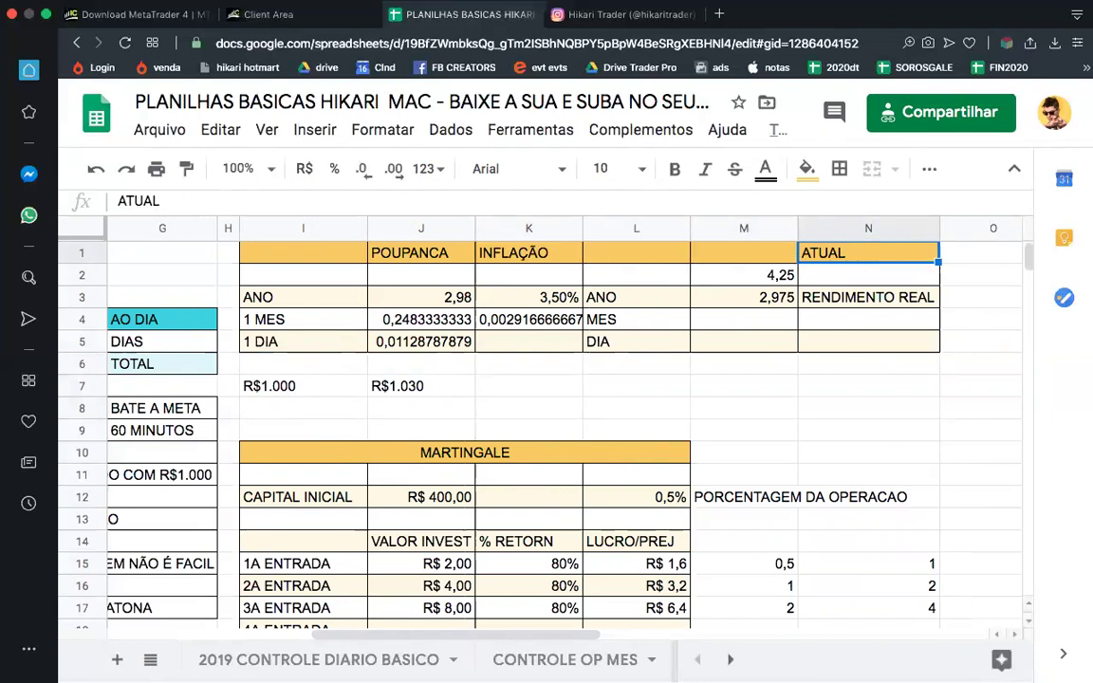
pyautogui.press('Down')
pyautogui.press('Down')
pyautogui.press('Down')
pyautogui.press('Left')
pyautogui.press('Left')
pyautogui.press('Up')
pyautogui.press('Left')
pyautogui.press('Up')
pyautogui.press('Up')
pyautogui.press('Right')
pyautogui.press('Right')
pyautogui.press('Right')
pyautogui.press('Down')
pyautogui.press('Down')
pyautogui.press('Down')
pyautogui.press('Left')
pyautogui.press('Left')
pyautogui.press('Left')
# Step: Enter the inflation example in row 7, with R$100 in K7 and R$103,50 in L7
pyautogui.press('Down')
pyautogui.press('Down')
pyautogui.press('Down')
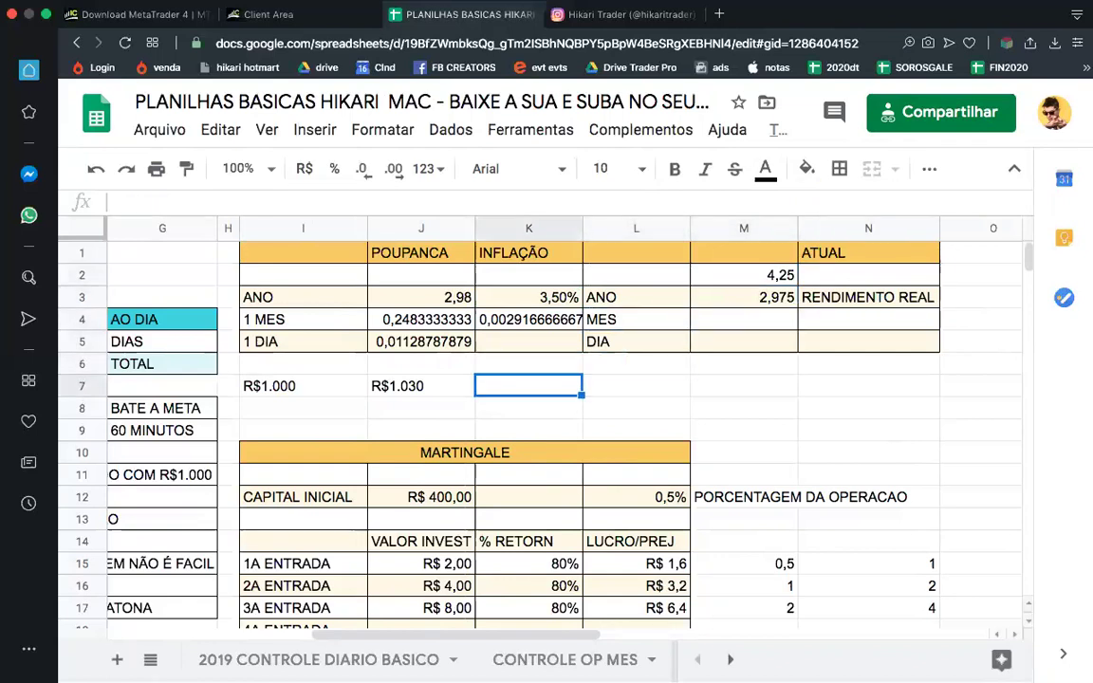
pyautogui.write('R$100')
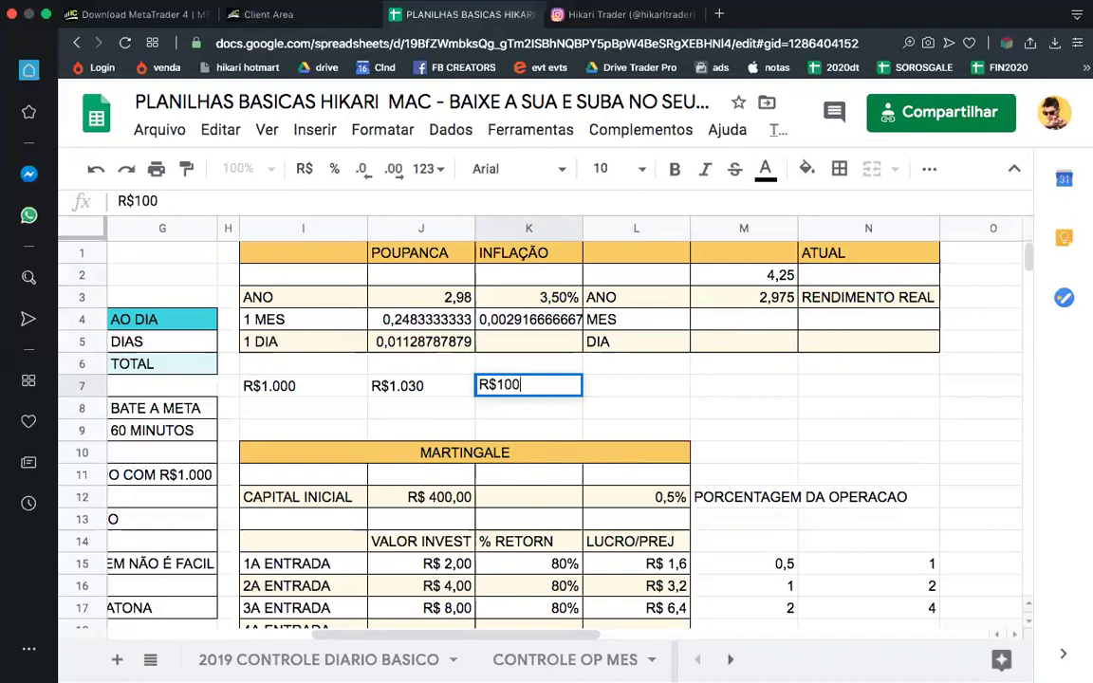
pyautogui.press('Return')
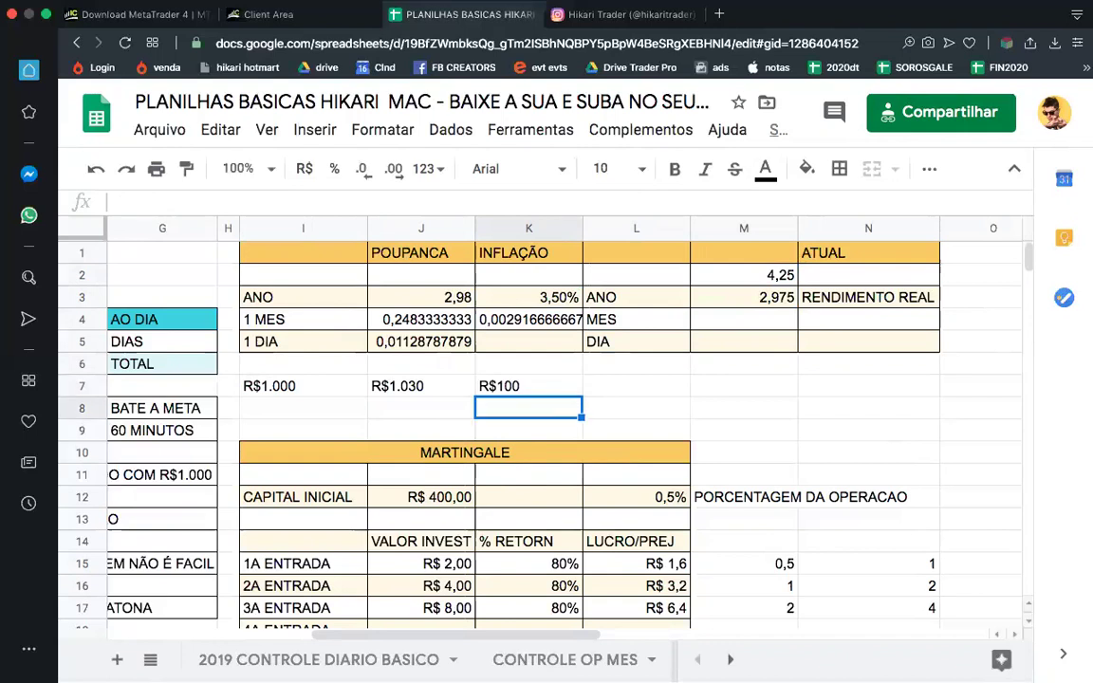
pyautogui.click(528, 386)
pyautogui.click(636, 387)
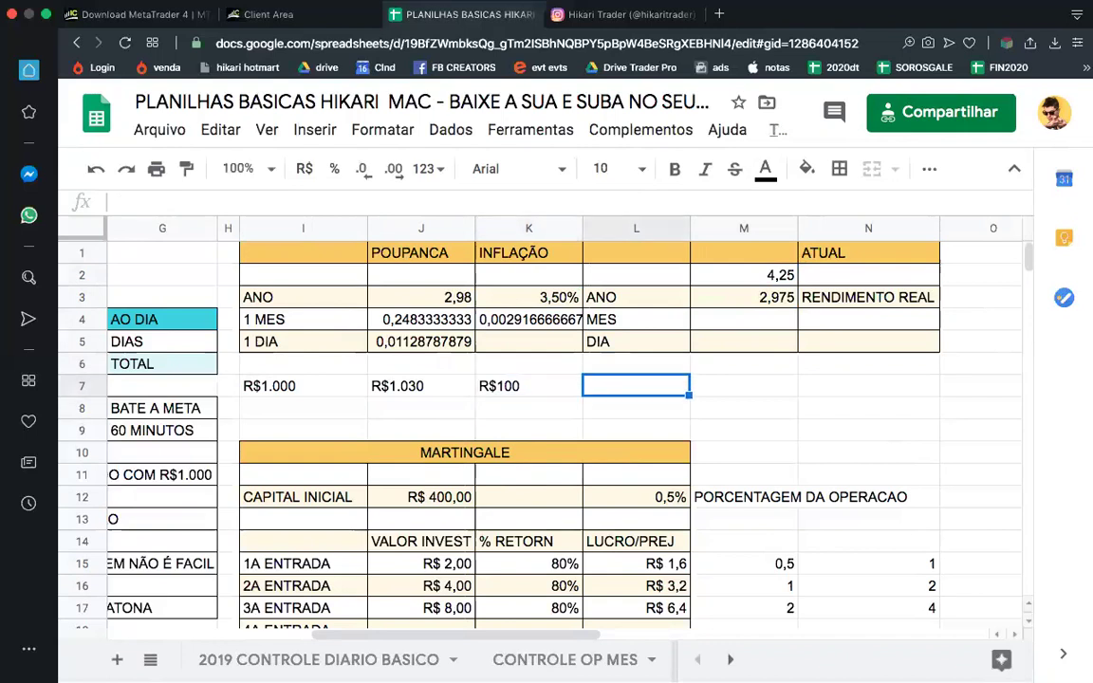
pyautogui.write('R$10')
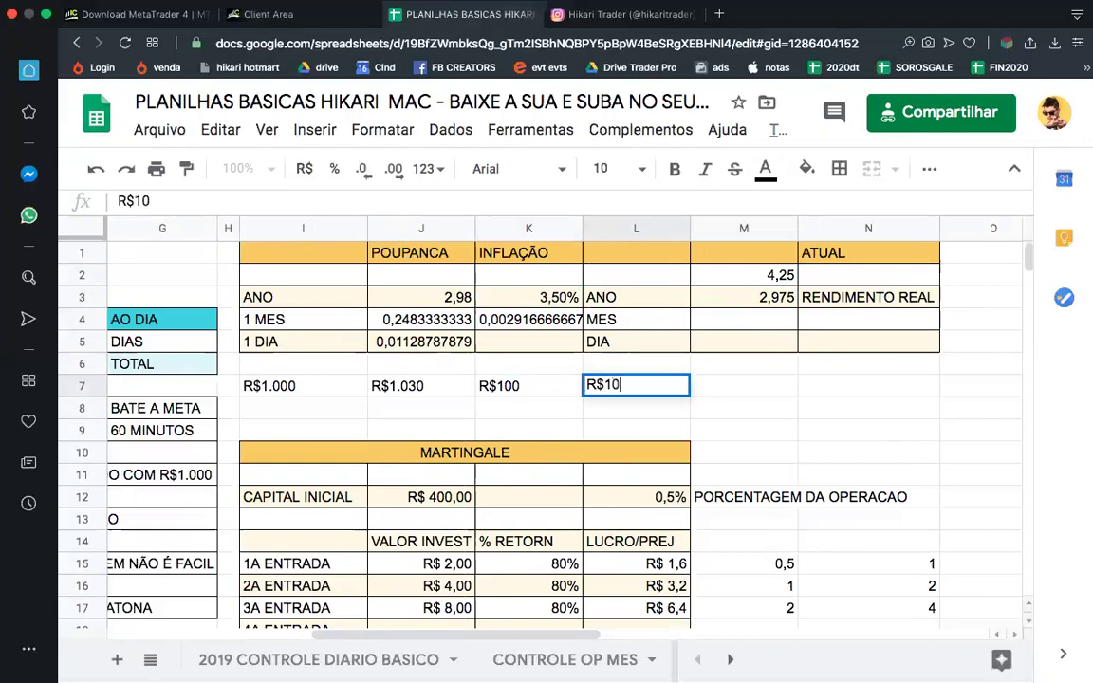
pyautogui.write('3,50')
pyautogui.press('Return')
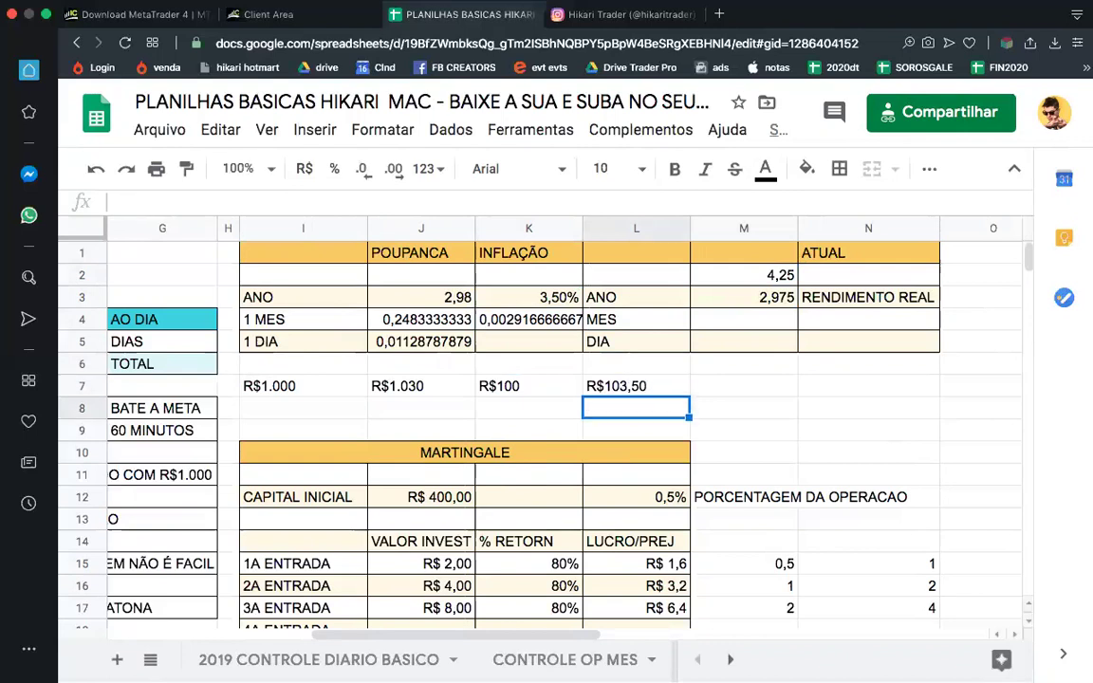
# Step: Check the annual inflation rate in K3 against the inflation example amounts in row 7
pyautogui.click(529, 386)
pyautogui.press('Up')
pyautogui.press('Up')
pyautogui.press('Up')
pyautogui.press('Up')
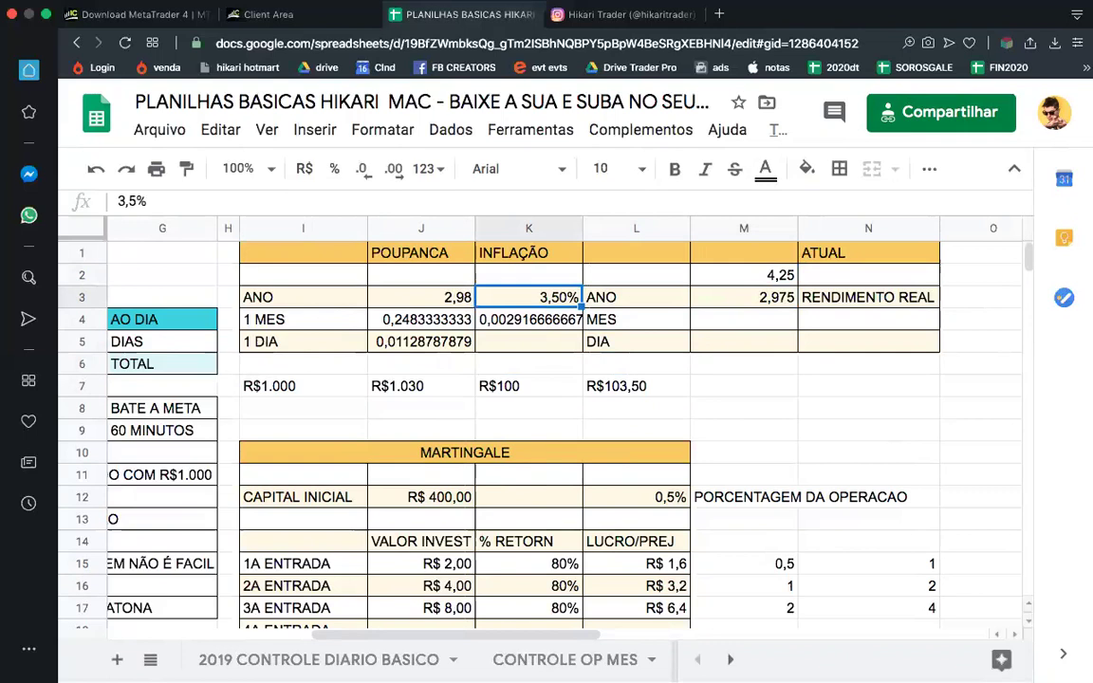
pyautogui.hotkey('shift', 'Right')
pyautogui.press('Left')
pyautogui.press('Right')
pyautogui.click(529, 342)
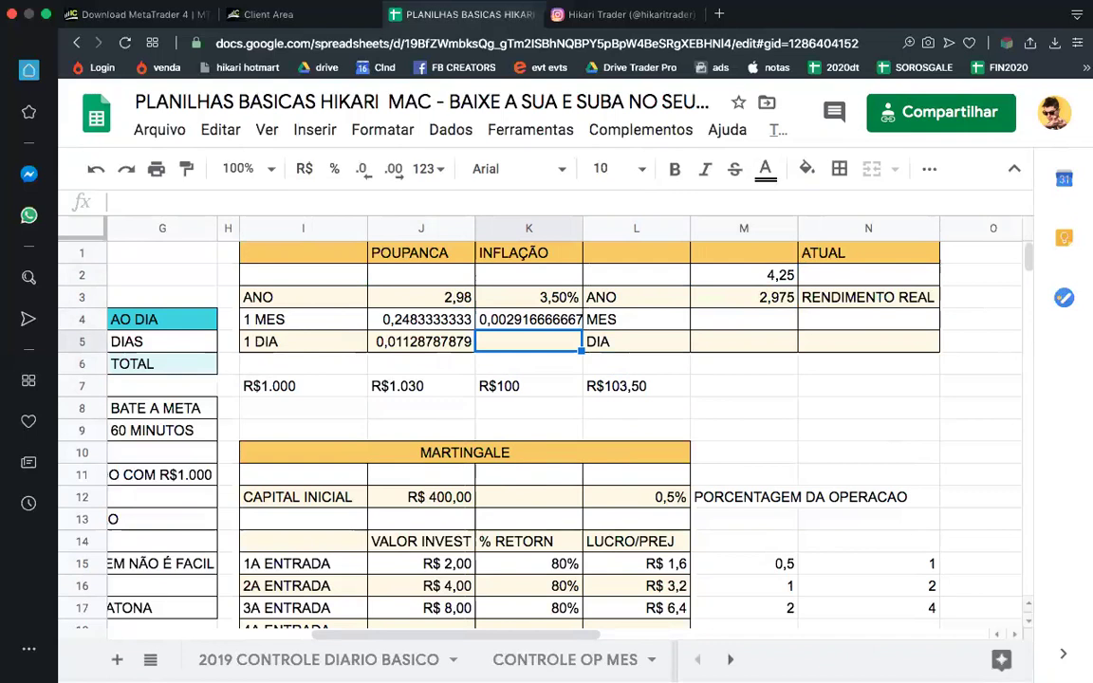
pyautogui.click(528, 386)
pyautogui.click(421, 363)
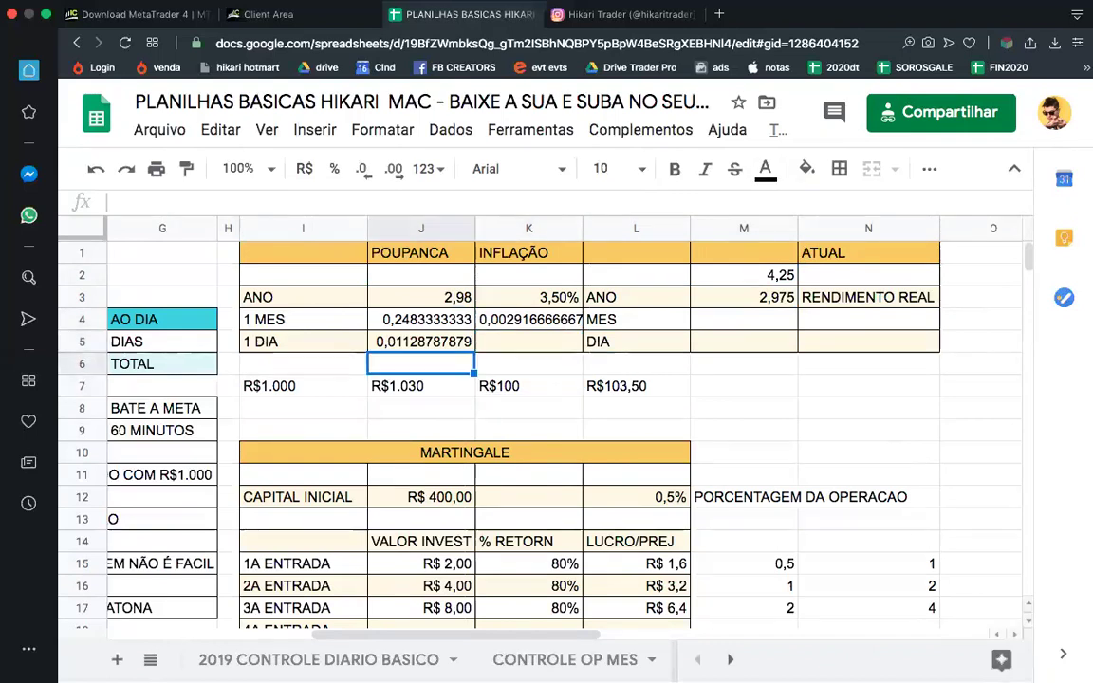
# Step: Change the savings example in row 7 to R$100 in I7 and R$102,98 in J7
pyautogui.click(303, 386)
pyautogui.write('R$100')
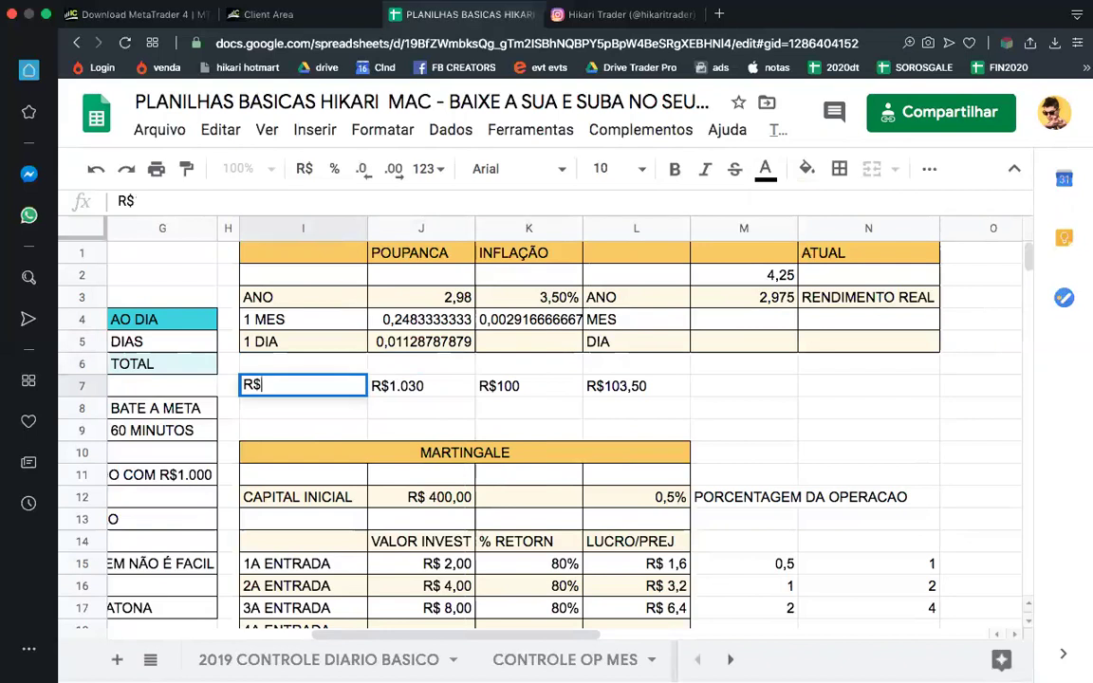
pyautogui.press('Return')
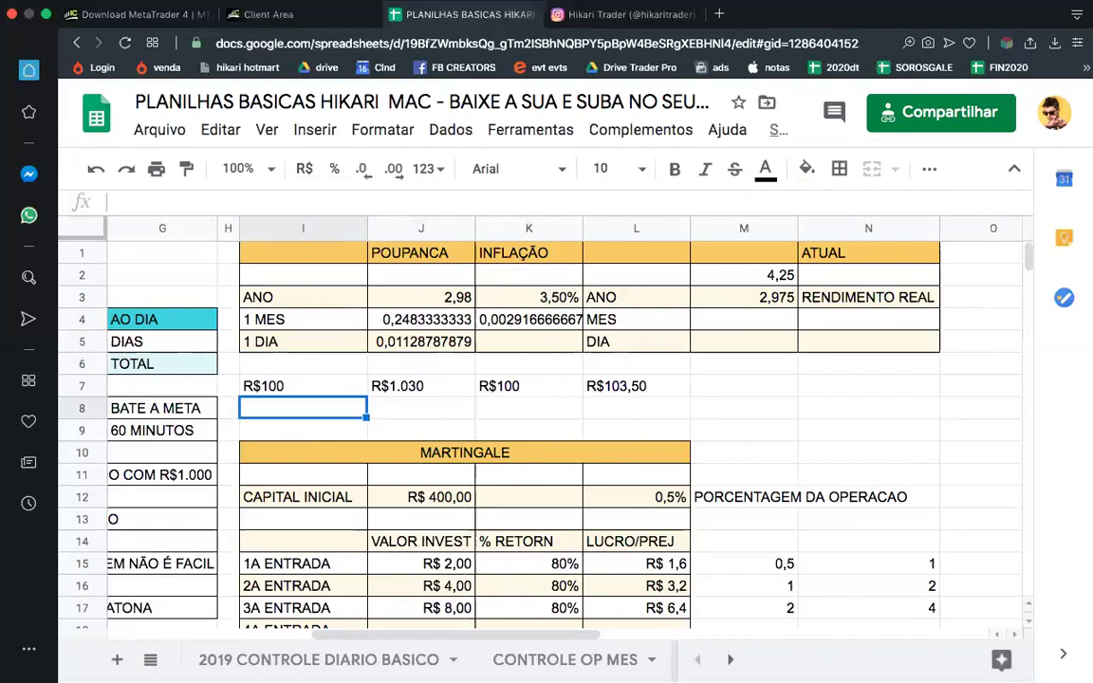
pyautogui.click(422, 387)
pyautogui.write('R$103')
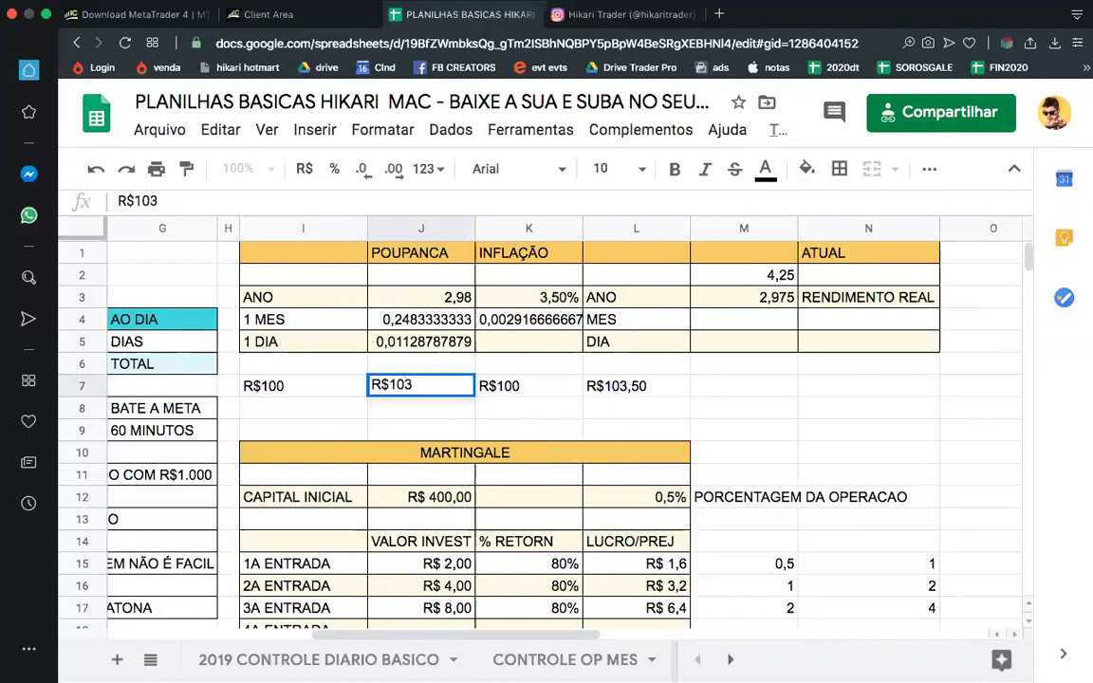
pyautogui.press('Return')
pyautogui.write('R$102,98')
pyautogui.press('Return')
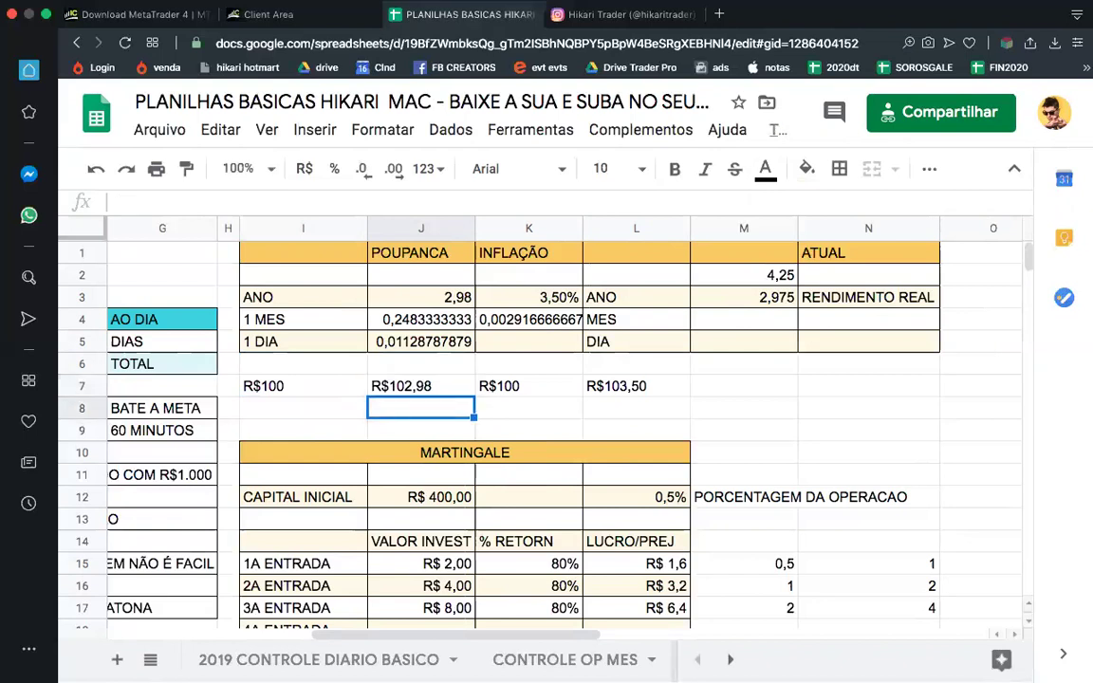
# Step: Compare the starting amount in I7 with the savings result in J7 and the annual savings rate in J3
pyautogui.click(293, 387)
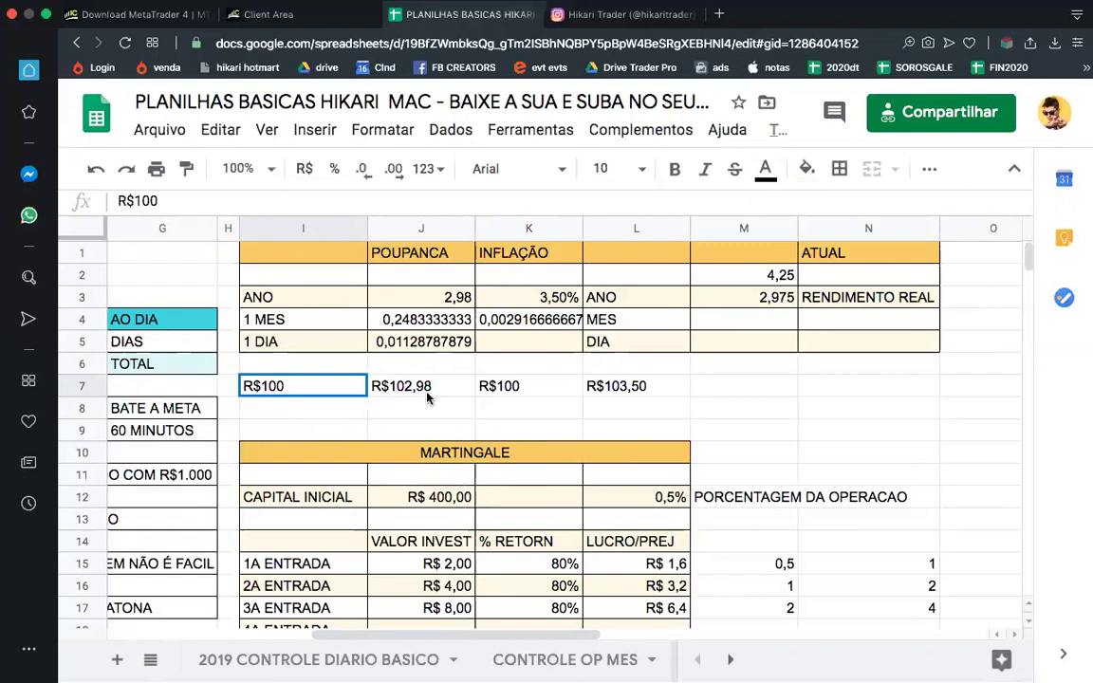
pyautogui.click(446, 294)
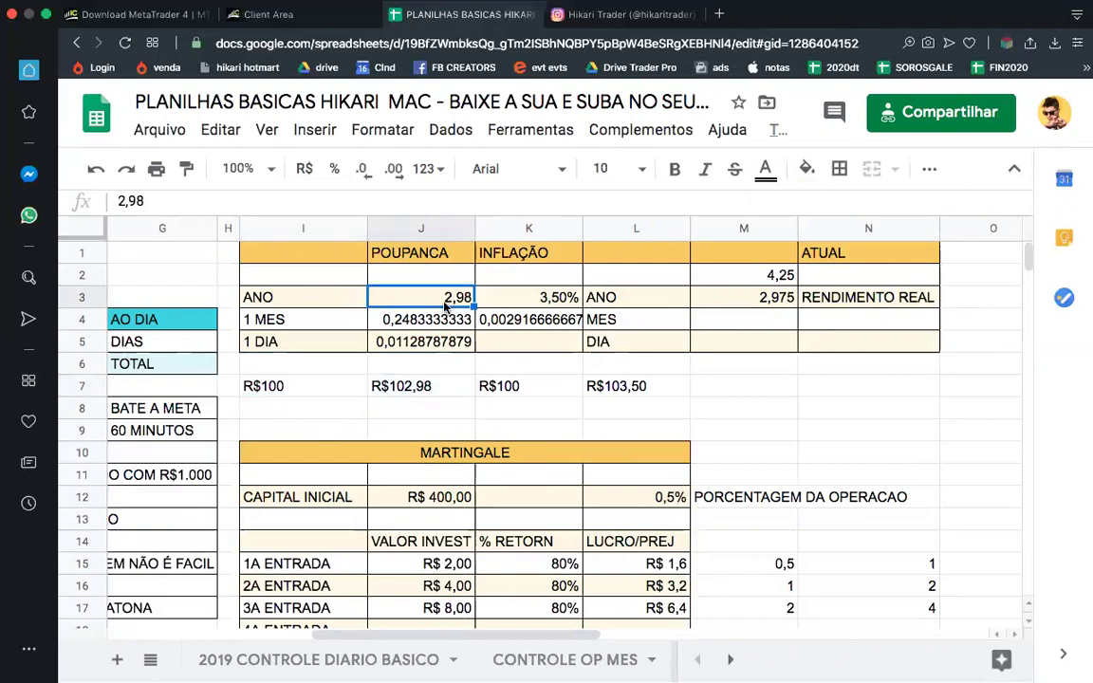
pyautogui.click(294, 391)
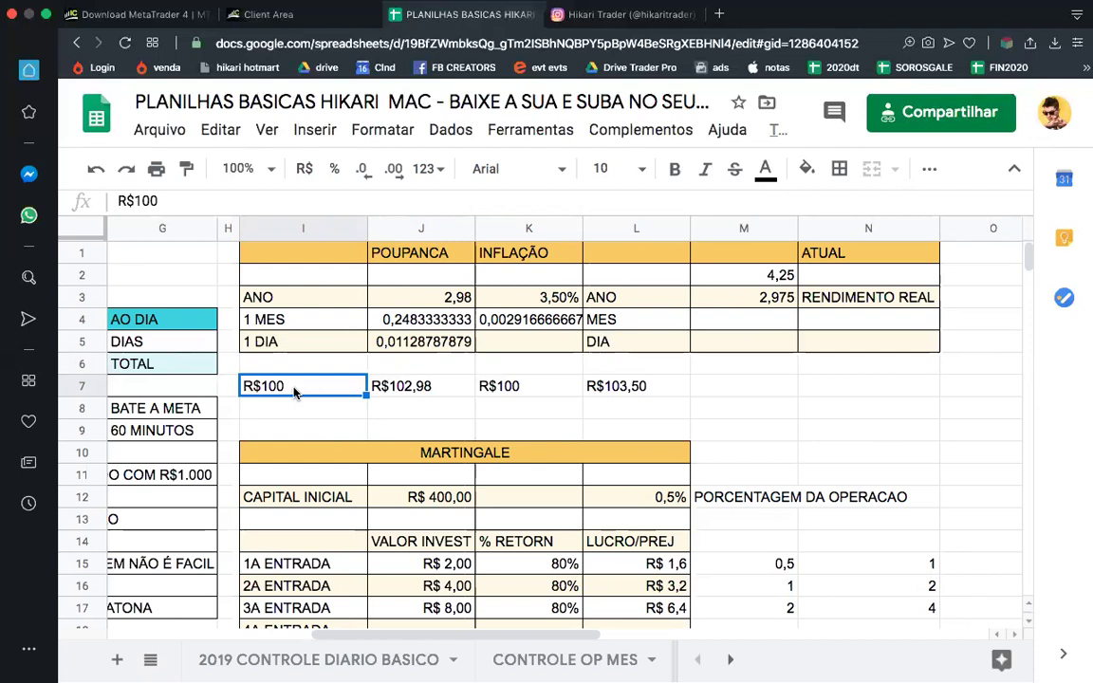
pyautogui.click(370, 391)
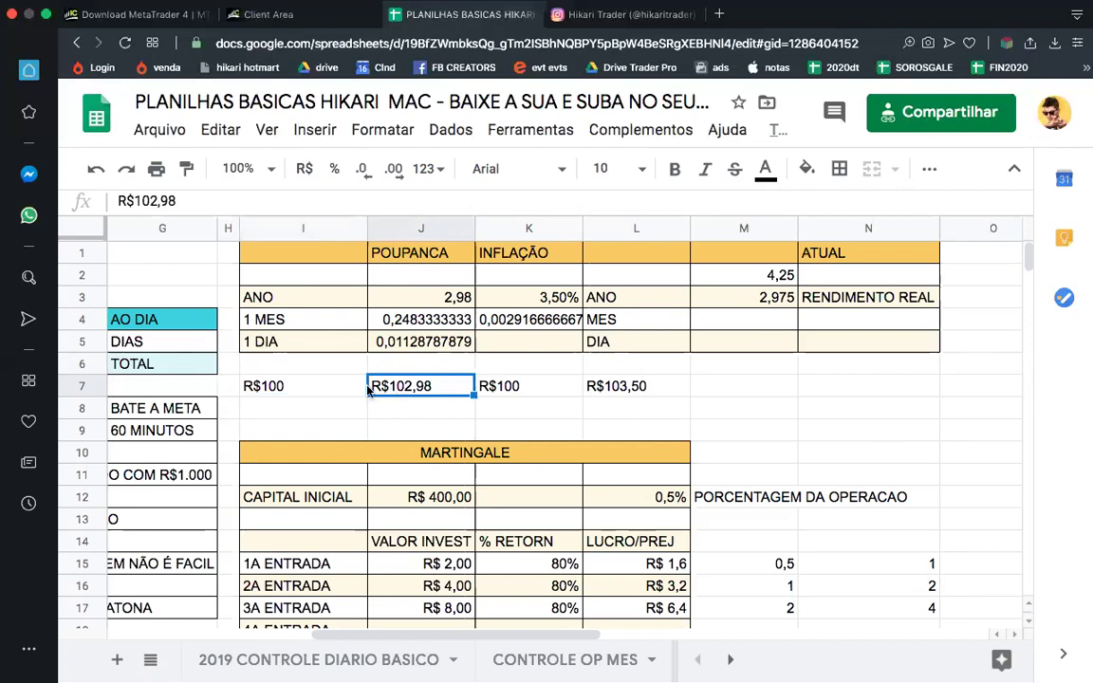
pyautogui.click(335, 389)
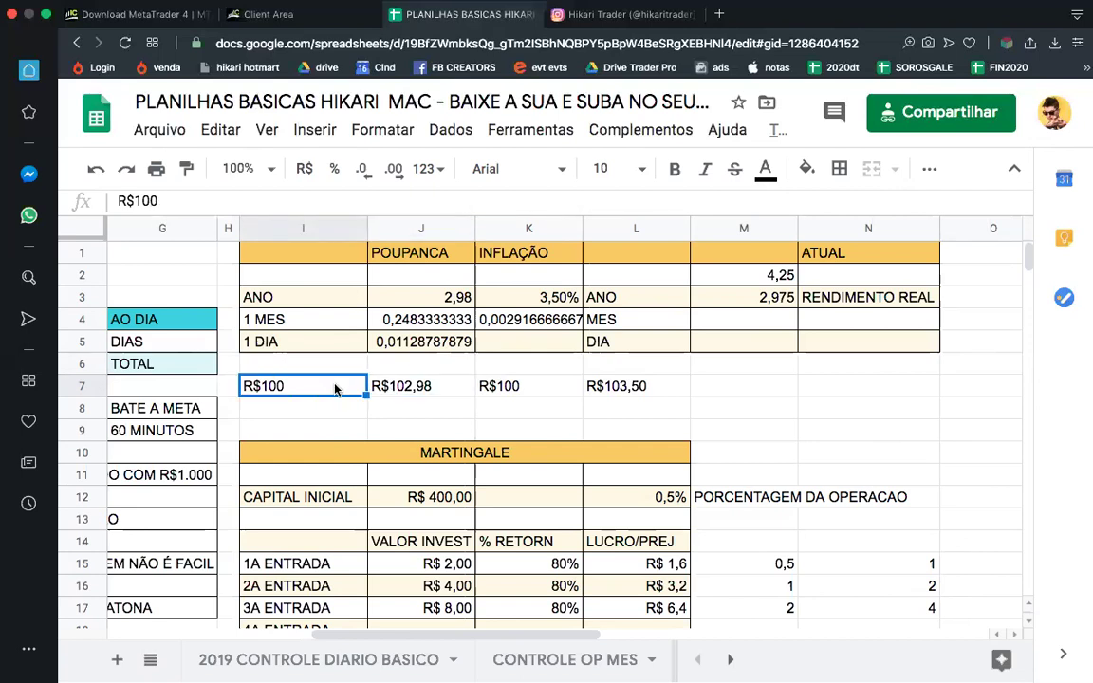
pyautogui.press('Right')
pyautogui.click(303, 387)
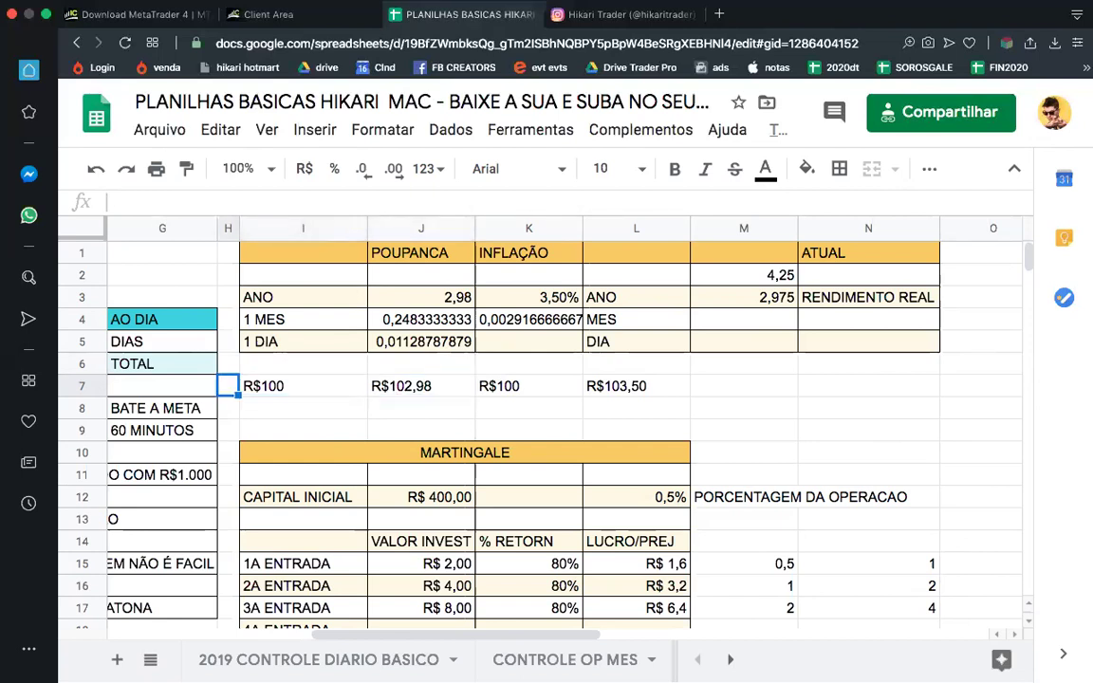
pyautogui.click(421, 386)
# Step: Review the savings example in I7:J7 alongside the inflation example in K7:L7
pyautogui.click(529, 386)
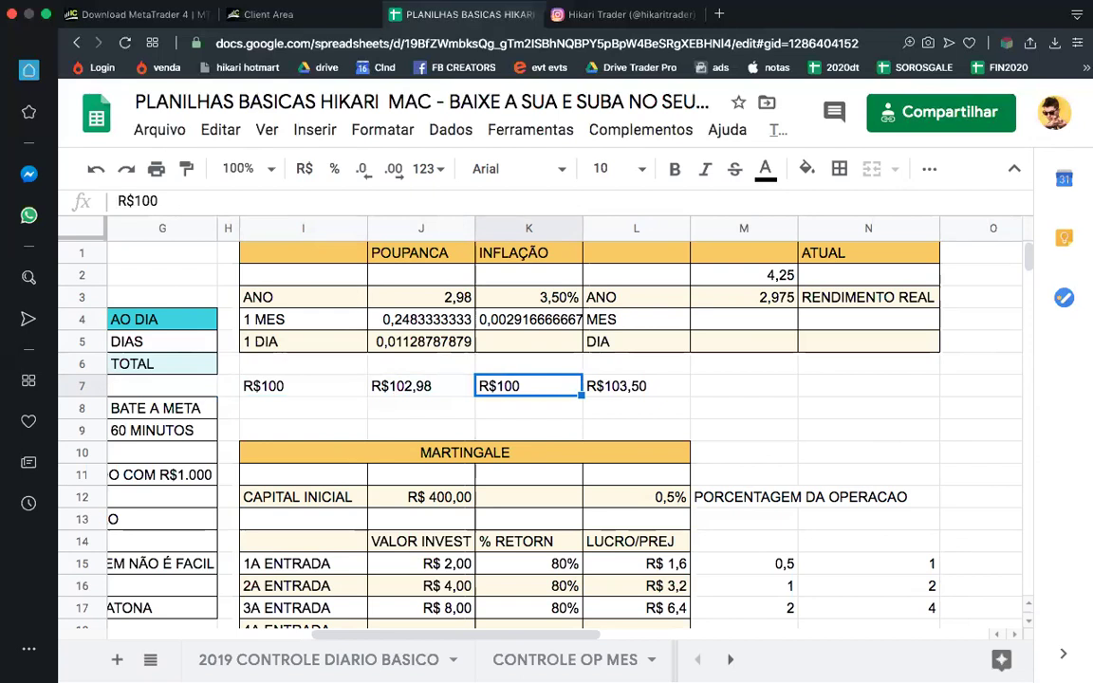
pyautogui.click(421, 387)
pyautogui.click(228, 387)
pyautogui.click(303, 386)
pyautogui.click(421, 386)
pyautogui.click(528, 387)
pyautogui.click(421, 386)
pyautogui.click(303, 386)
pyautogui.click(227, 386)
pyautogui.click(303, 386)
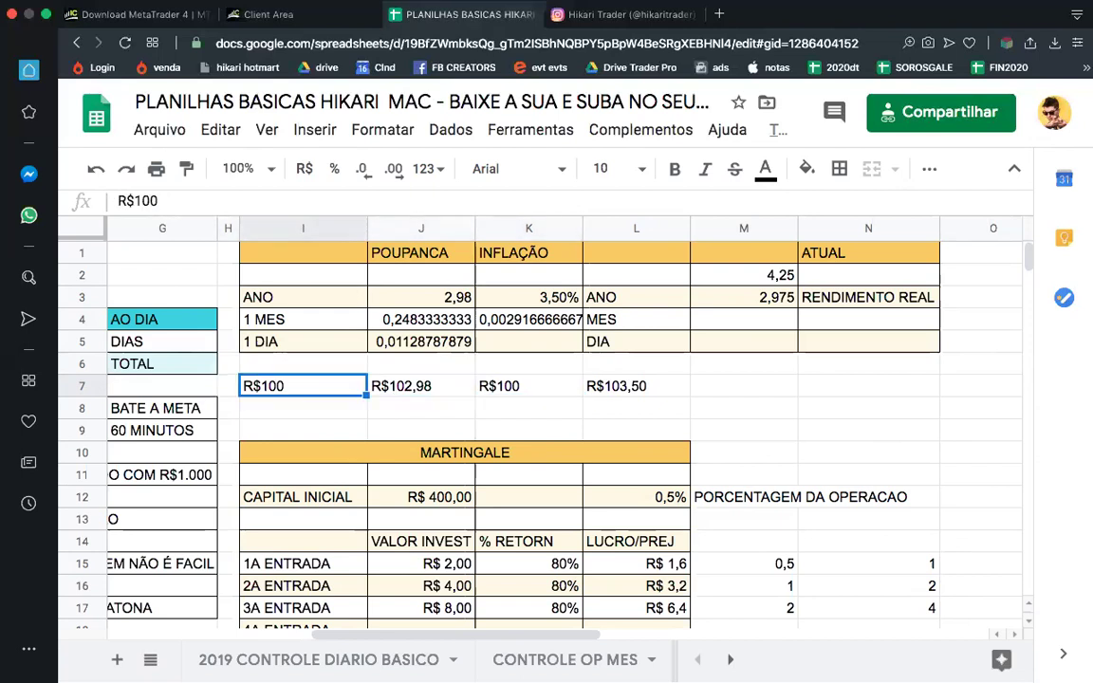
pyautogui.click(422, 386)
pyautogui.click(529, 387)
pyautogui.click(636, 386)
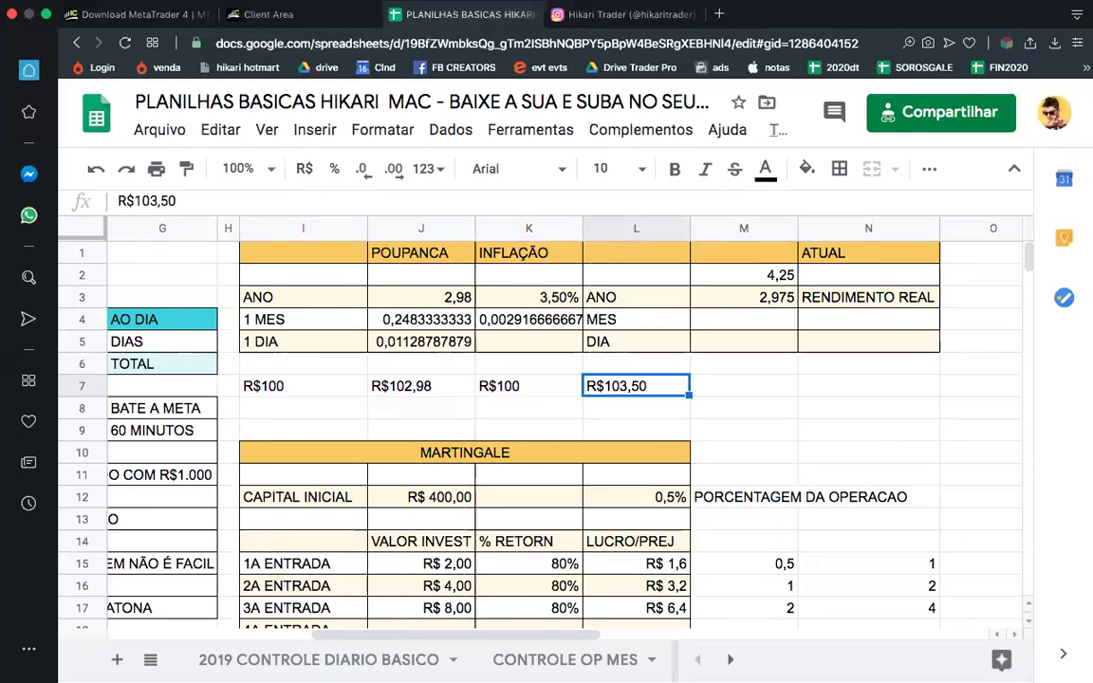
# Step: Examine the savings and inflation rates at a 150% page view together with the row 7 example amounts
pyautogui.press('super+equal')
pyautogui.press('super+equal')
pyautogui.press('super+equal')
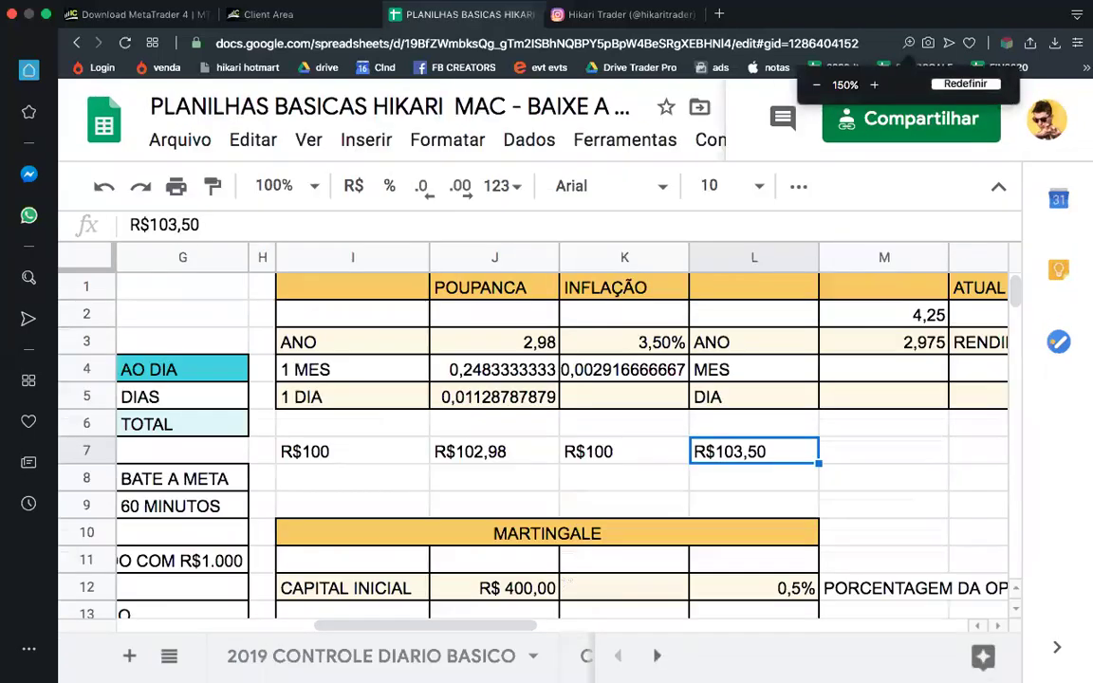
pyautogui.click(529, 387)
pyautogui.press('Up')
pyautogui.press('Up')
pyautogui.press('Up')
pyautogui.press('Up')
pyautogui.press('Up')
pyautogui.press('Left')
pyautogui.press('Down')
pyautogui.press('Left')
pyautogui.press('Left')
pyautogui.press('Down')
pyautogui.press('Down')
pyautogui.press('Down')
pyautogui.press('Right')
pyautogui.press('Right')
pyautogui.press('Down')
pyautogui.press('Right')
pyautogui.press('Right')
pyautogui.press('Left')
pyautogui.press('Left')
pyautogui.press('Left')
pyautogui.press('Right')
pyautogui.press('Right')
pyautogui.press('Right')
pyautogui.press('Left')
pyautogui.press('Left')
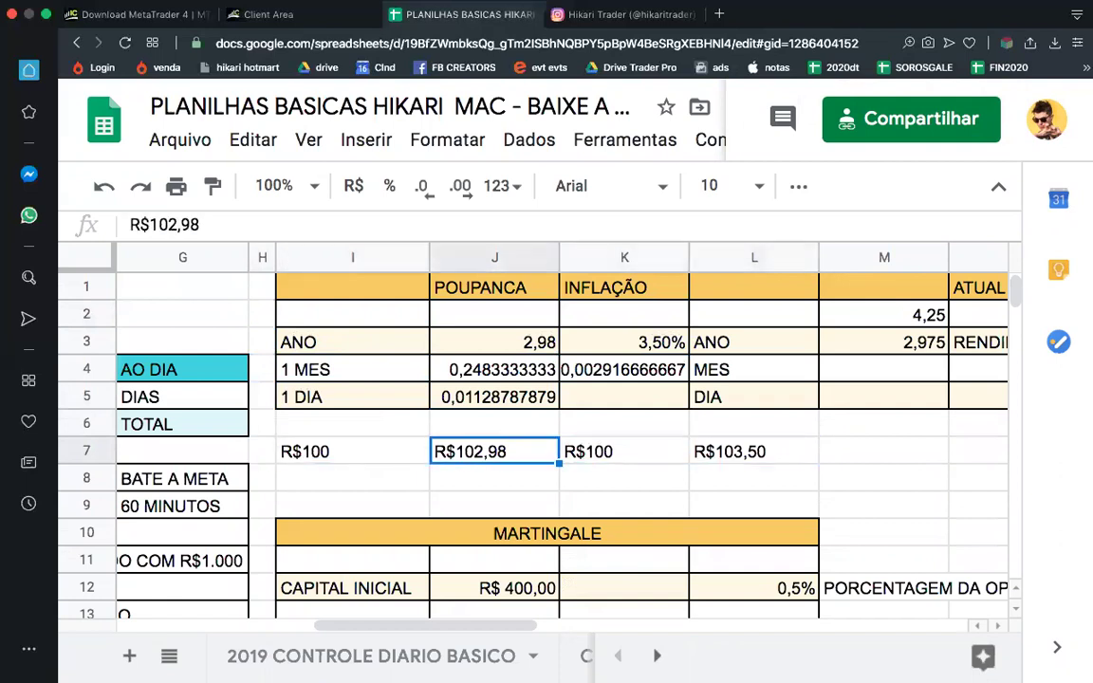
# Step: Compare the savings result in J7 with the inflation-adjusted amount in L7, starting from the base amount in I7
pyautogui.press('Left')
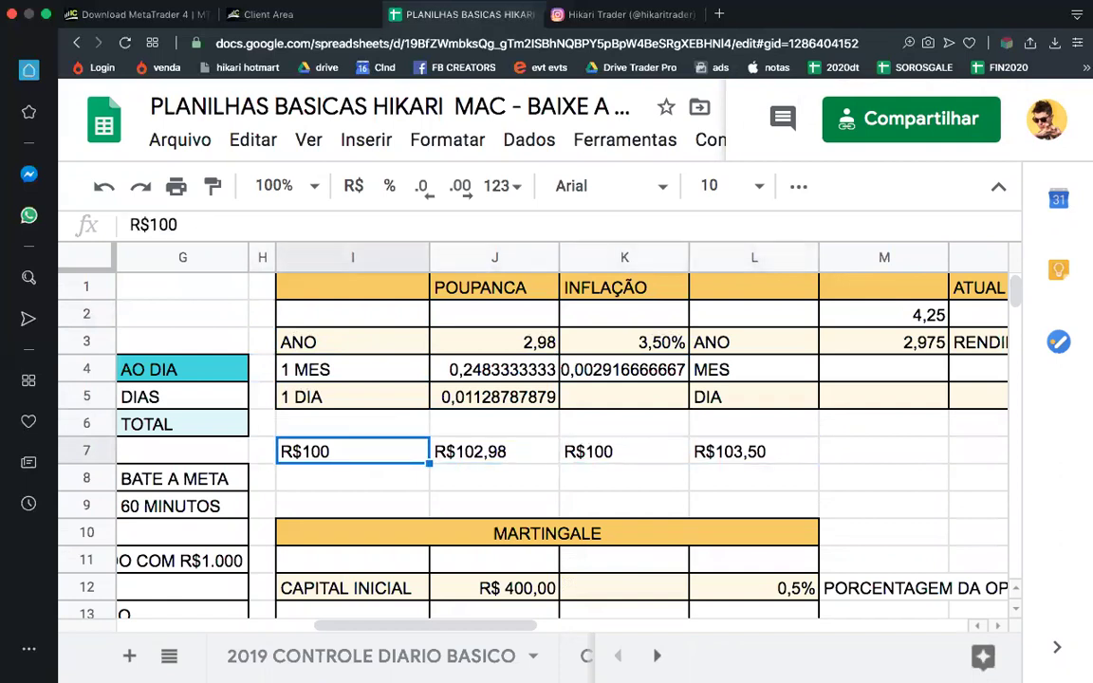
pyautogui.click(466, 458)
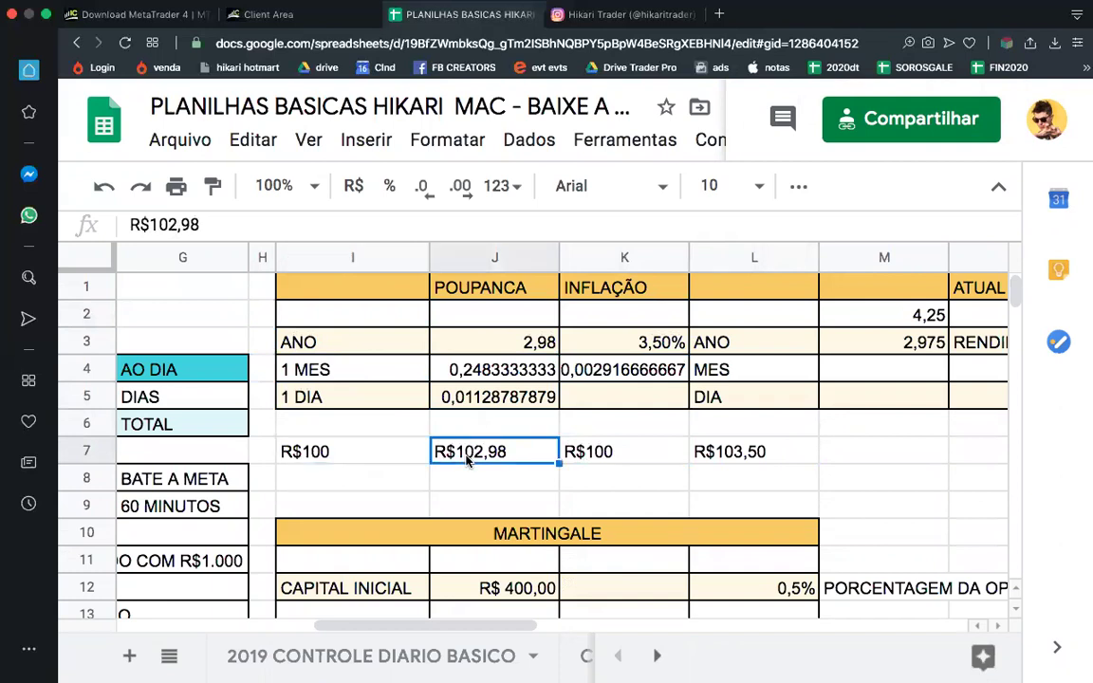
pyautogui.click(739, 456)
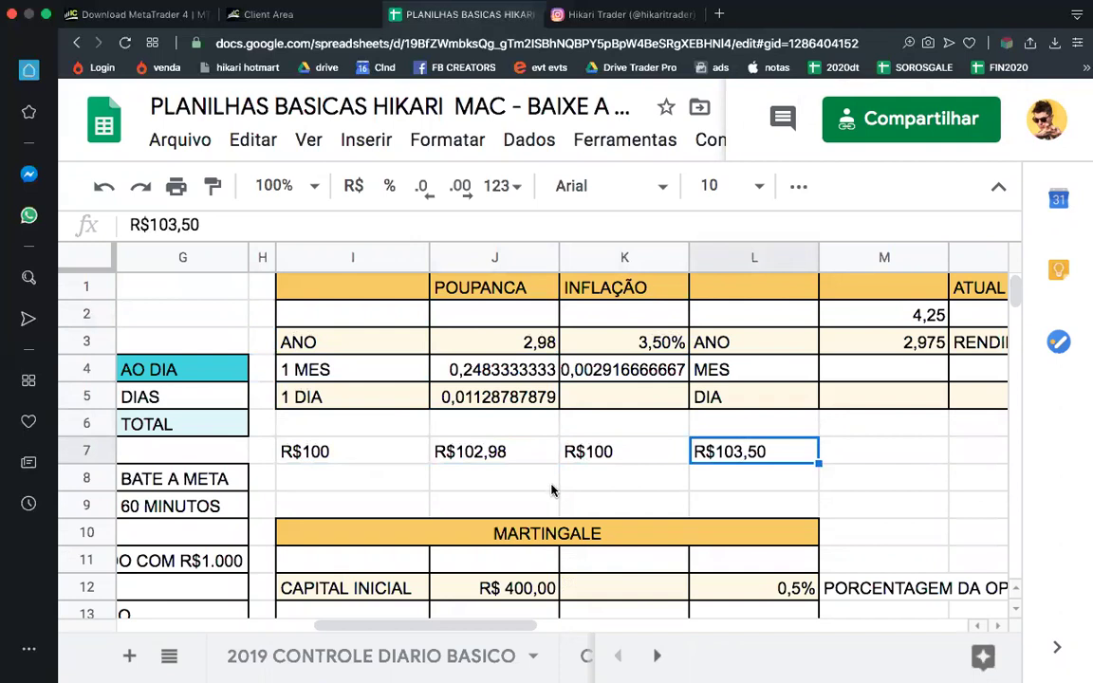
pyautogui.click(351, 461)
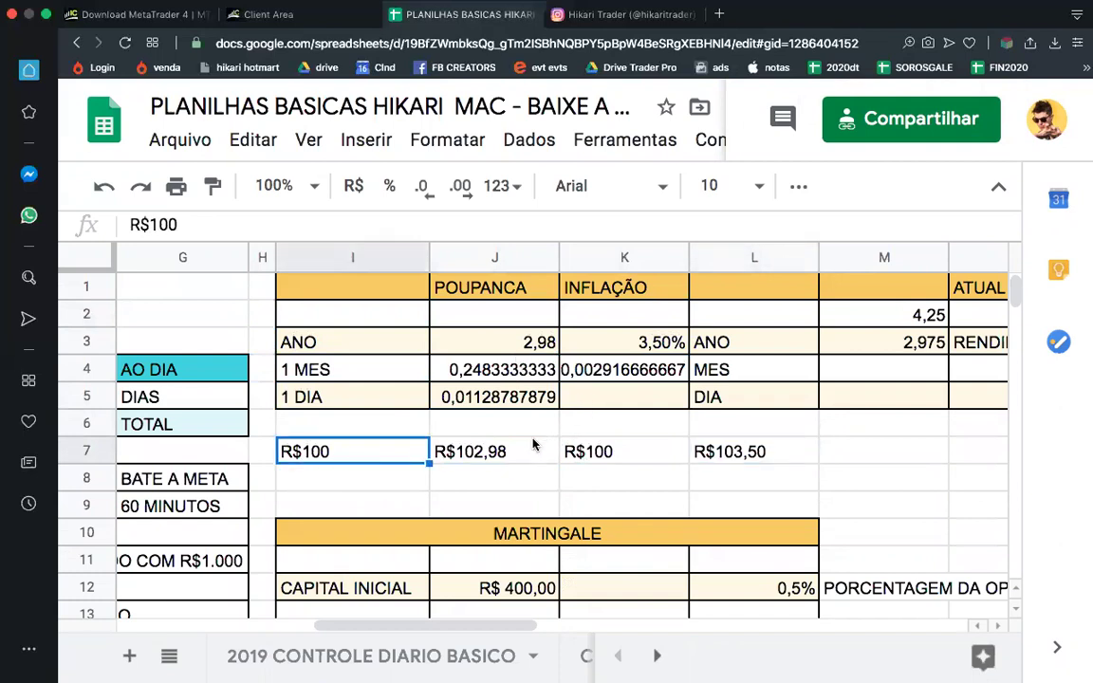
pyautogui.click(454, 447)
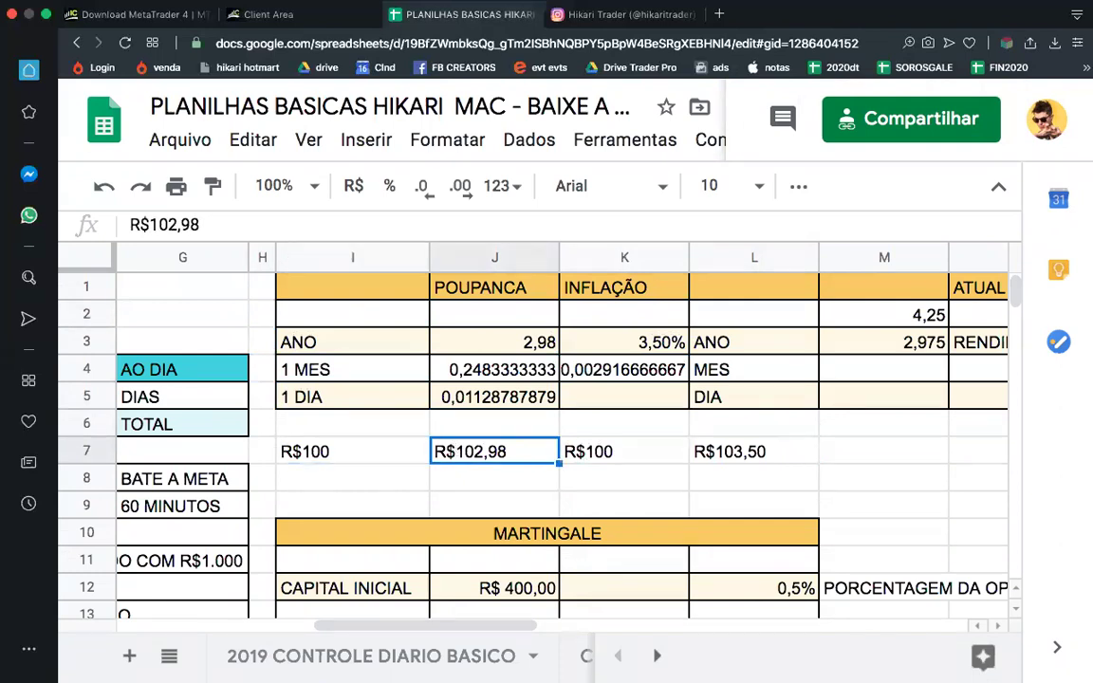
pyautogui.press('Right')
pyautogui.press('Right')
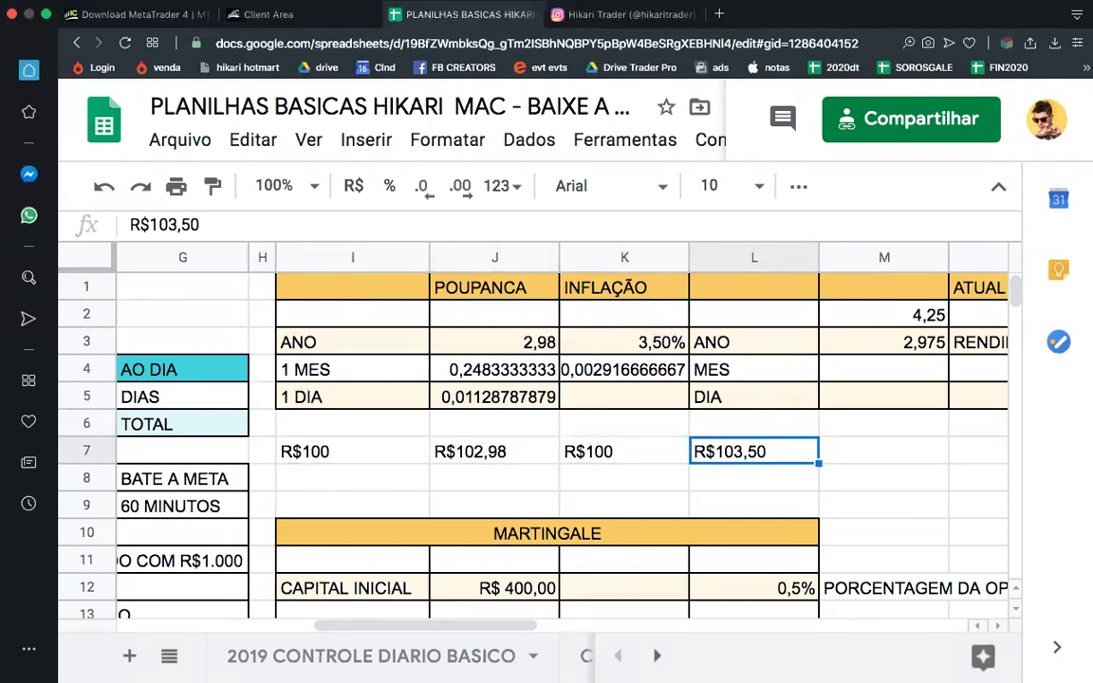
# Step: Compare the annual savings rate in J3 with the annual inflation rate in K3
pyautogui.press('Left')
pyautogui.press('Left')
pyautogui.press('Up')
pyautogui.press('Up')
pyautogui.press('Up')
pyautogui.press('Up')
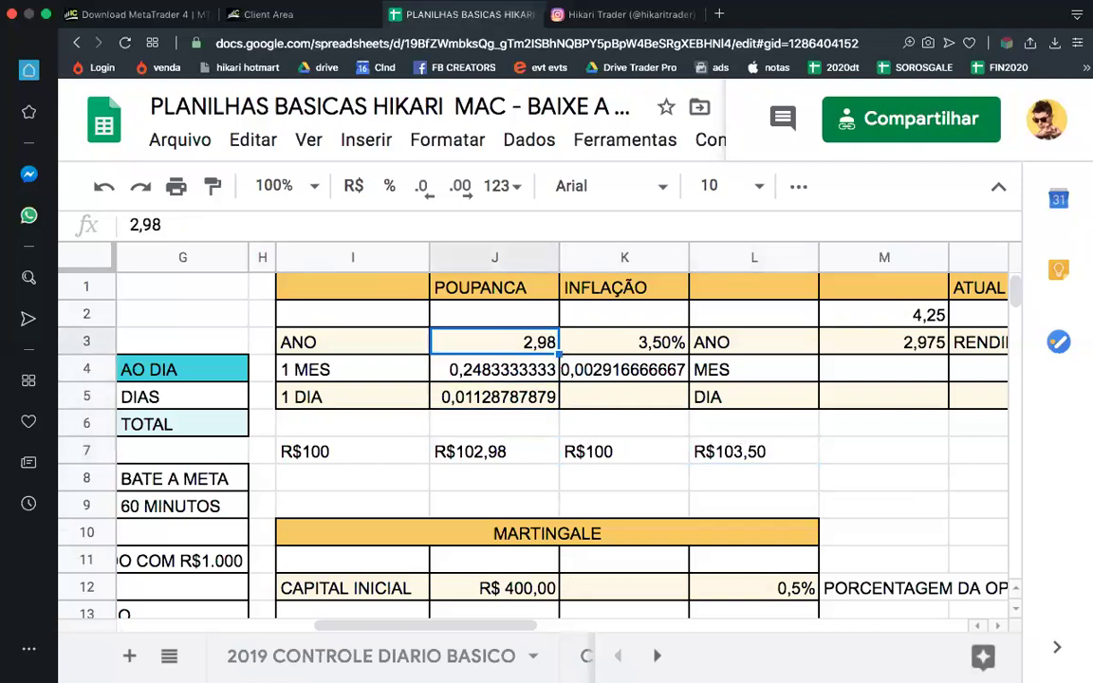
pyautogui.press('Right')
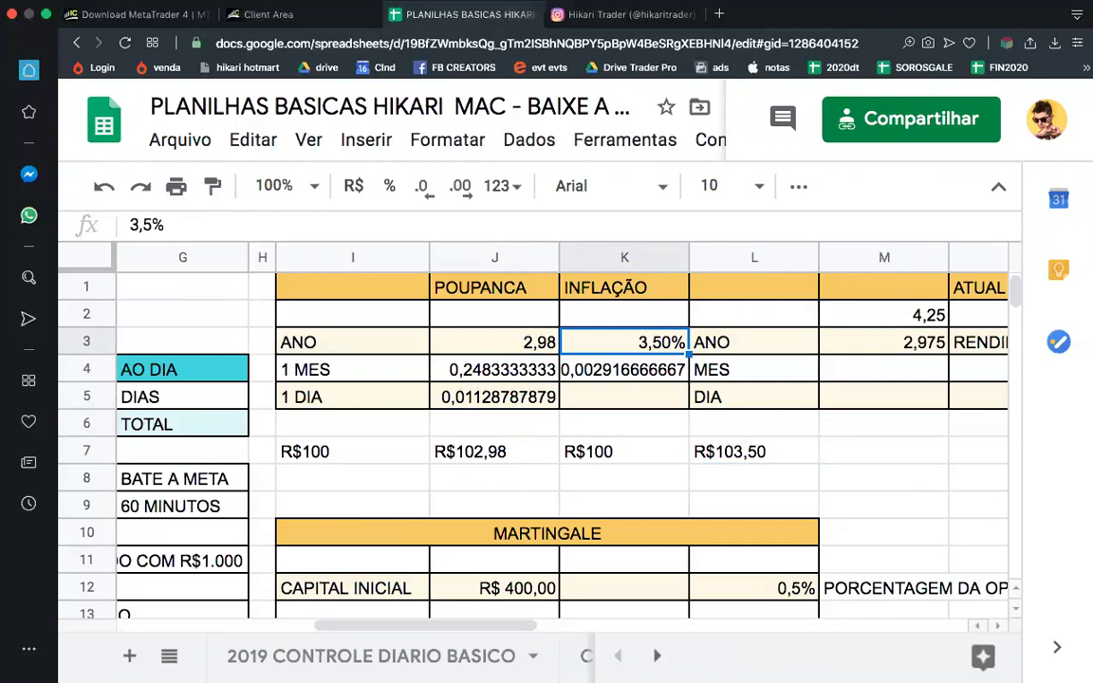
pyautogui.press('super+minus')
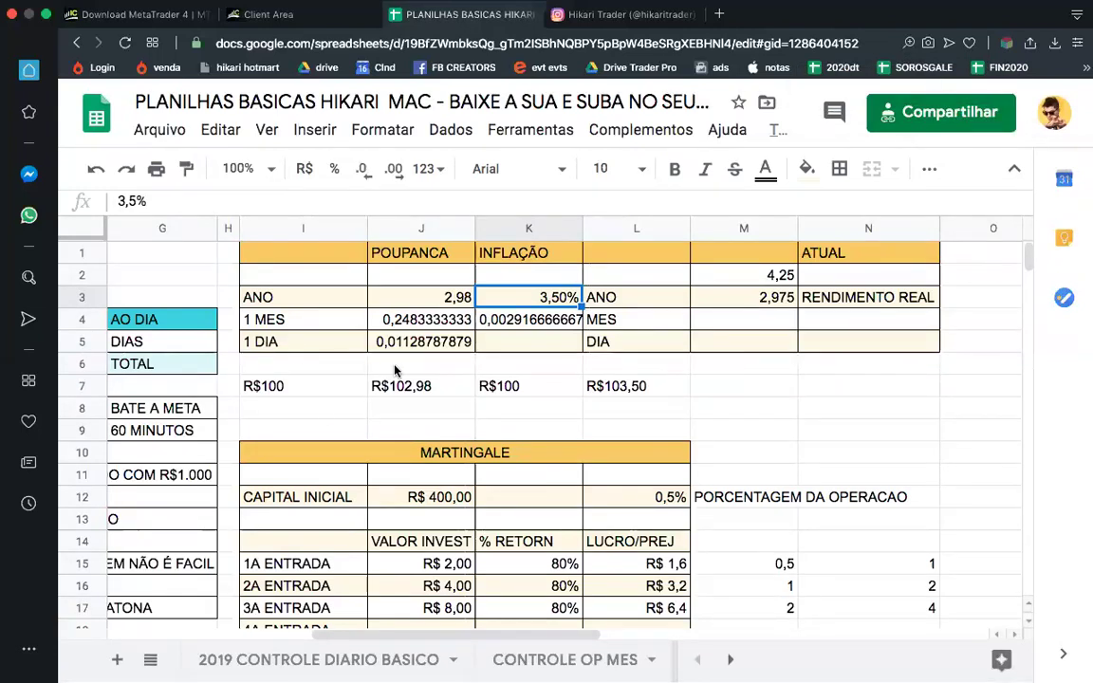
# Step: Review the annual savings rate in J3 beside the inflation rate and the row 7 example amounts
pyautogui.hscroll(-2, 394, 370)
pyautogui.hscroll(2, 379, 321)
pyautogui.click(416, 300)
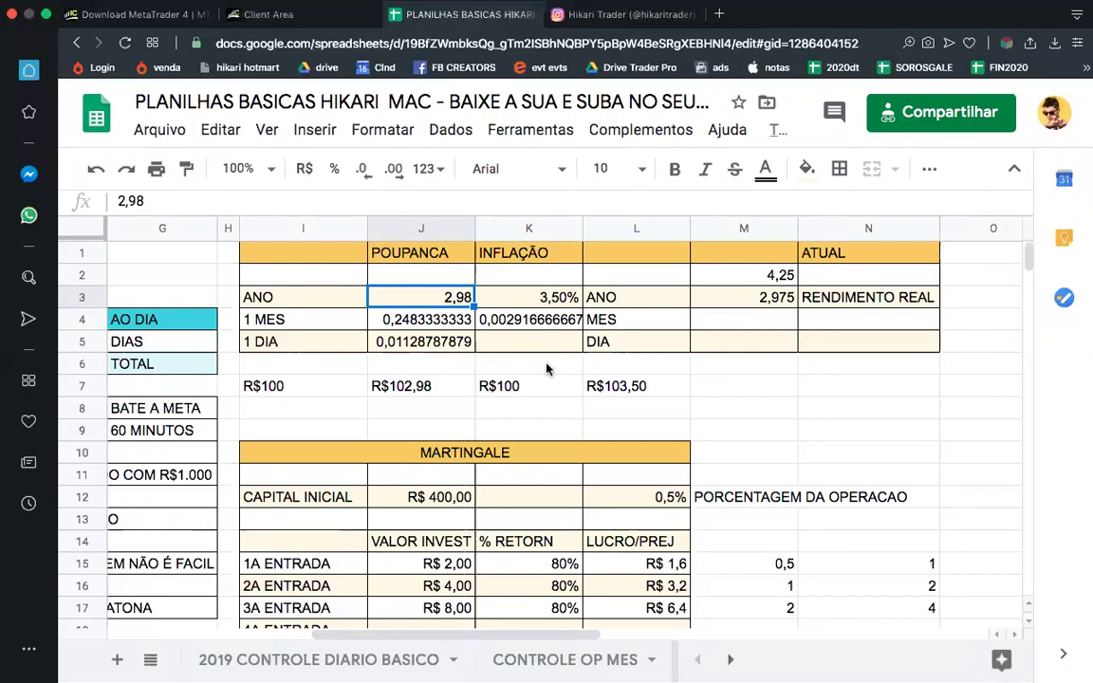
pyautogui.click(654, 410)
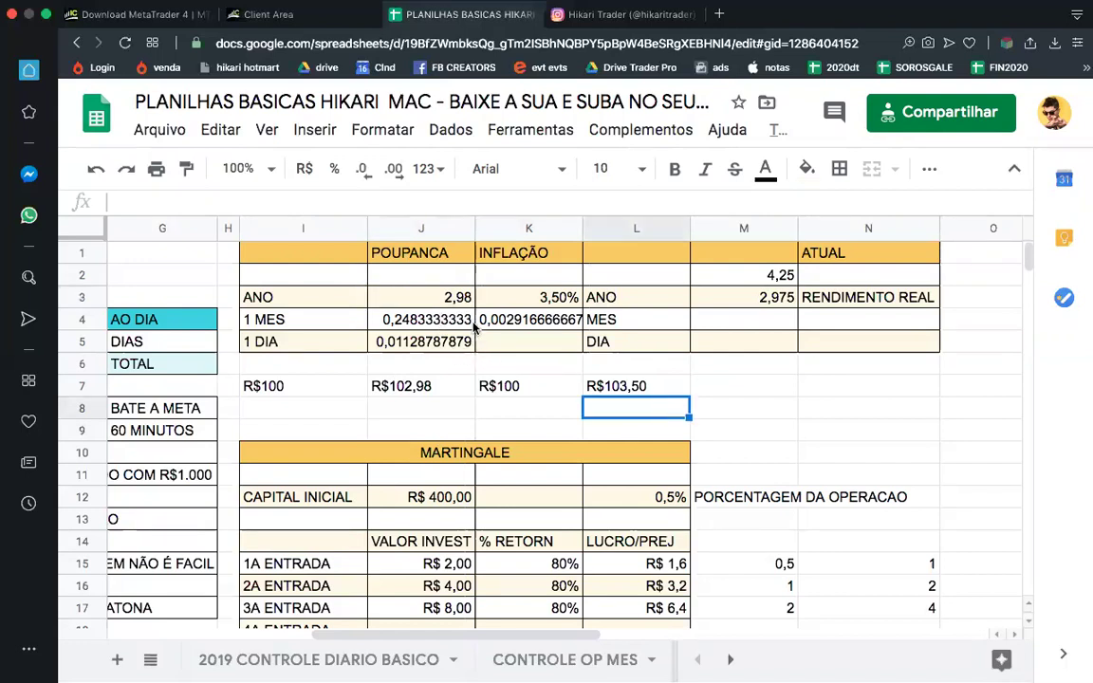
pyautogui.click(466, 299)
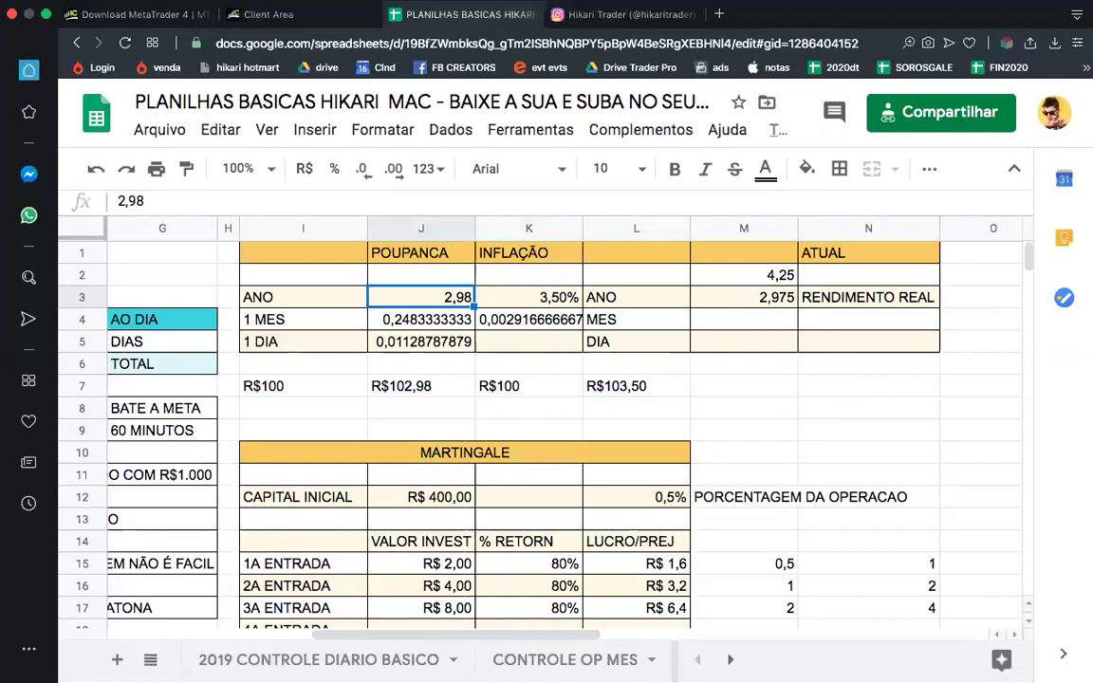
# Step: Step through the R$100 savings example in row 7, from the base amount in I7 to the result in J7
pyautogui.press('Down')
pyautogui.press('Down')
pyautogui.press('Down')
pyautogui.press('Down')
pyautogui.press('Left')
pyautogui.press('Right')
pyautogui.press('Right')
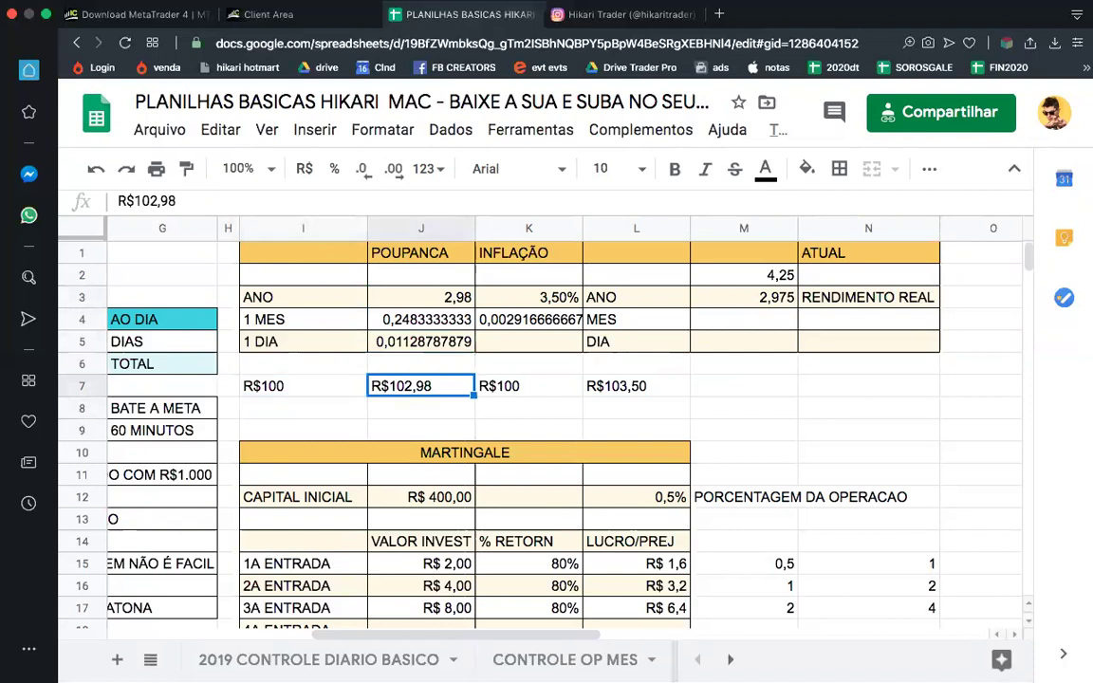
# Step: Inspect the annual savings rate in J3 and the one-month formula in J4, showing more of the sheet
pyautogui.press('Up')
pyautogui.press('Up')
pyautogui.press('Left')
pyautogui.press('Up')
pyautogui.press('Up')
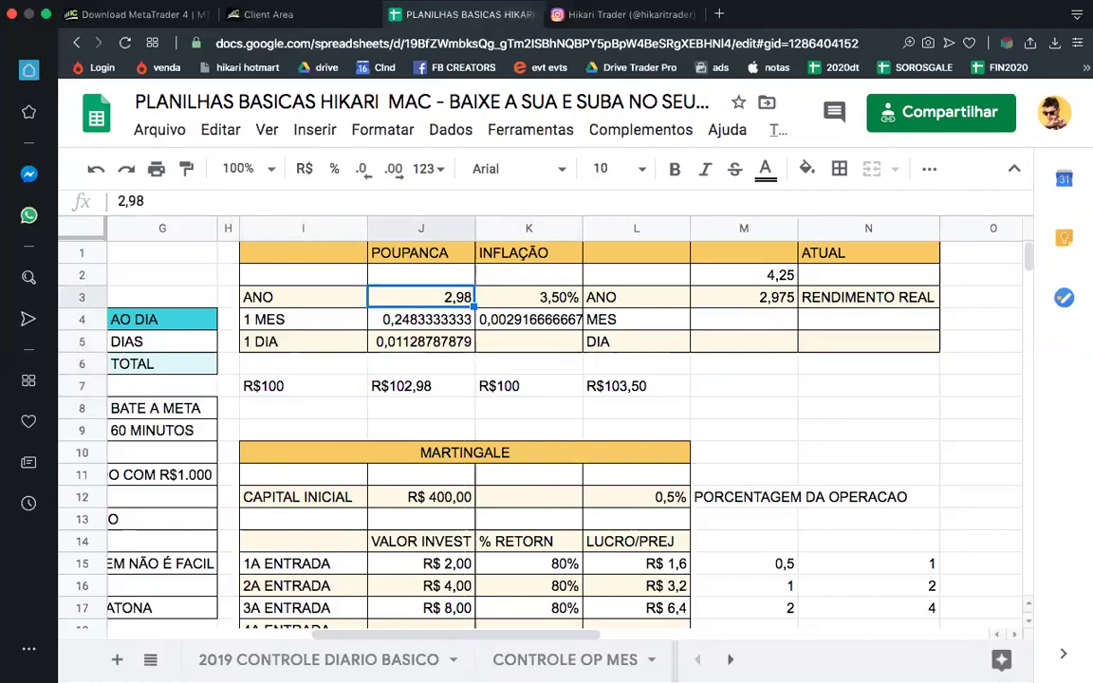
pyautogui.press('Down')
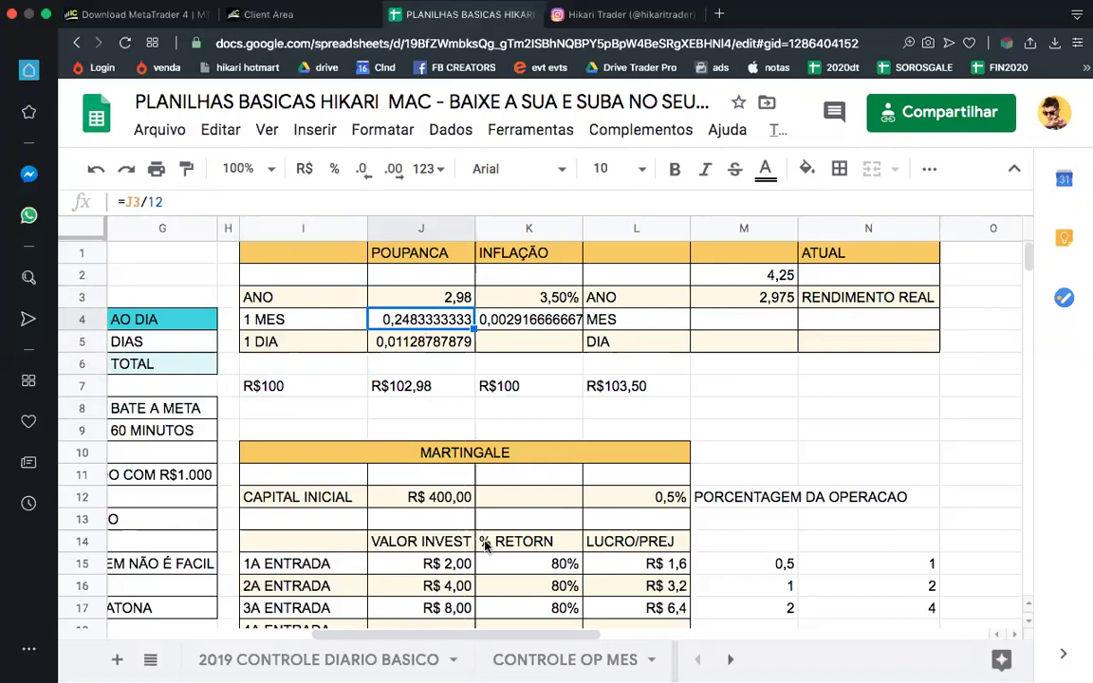
pyautogui.press('super+minus')
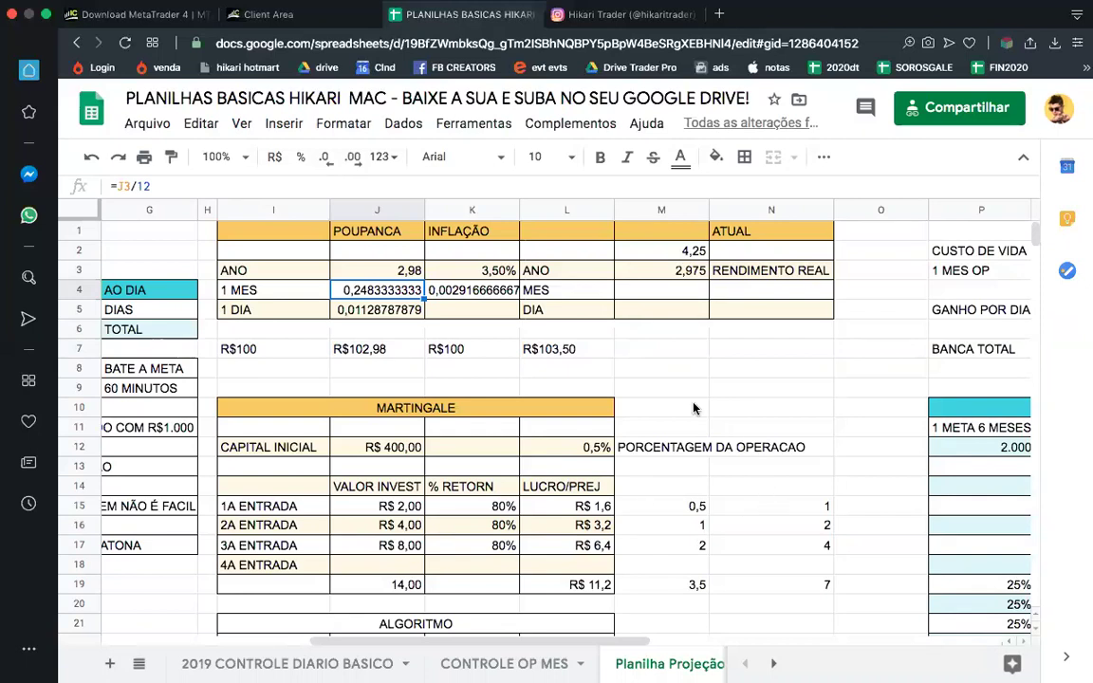
# Step: Compare the CONTA PRINCIPAL projection table with the savings and inflation table at a smaller page view
pyautogui.click(654, 354)
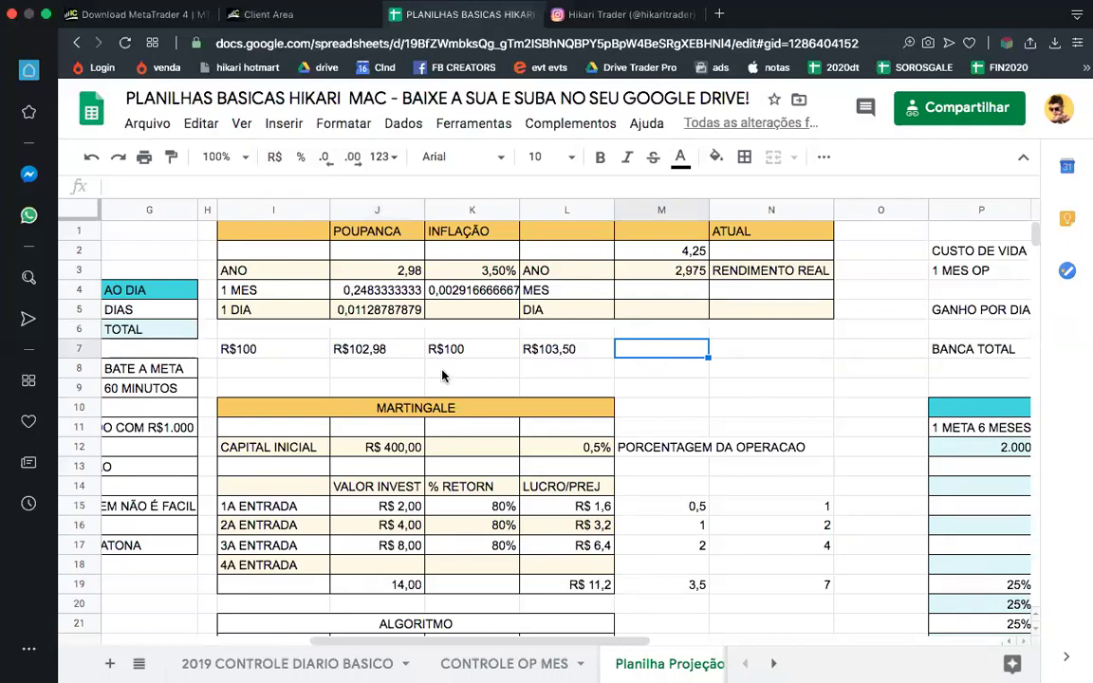
pyautogui.hscroll(-3, 442, 376)
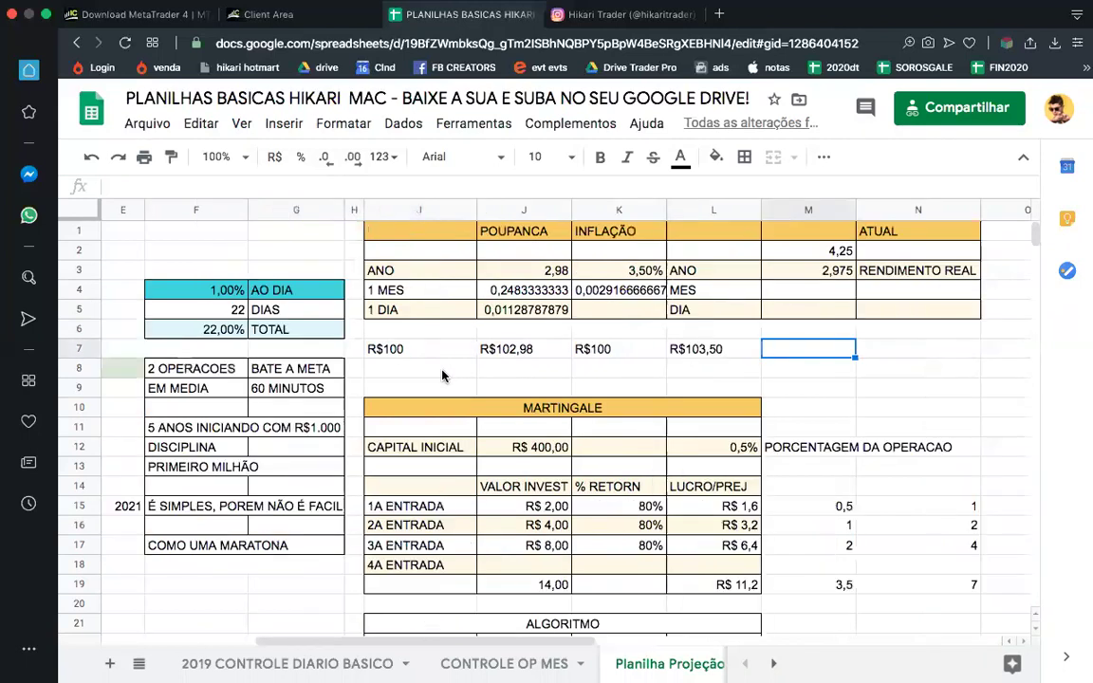
pyautogui.hscroll(-8, 443, 376)
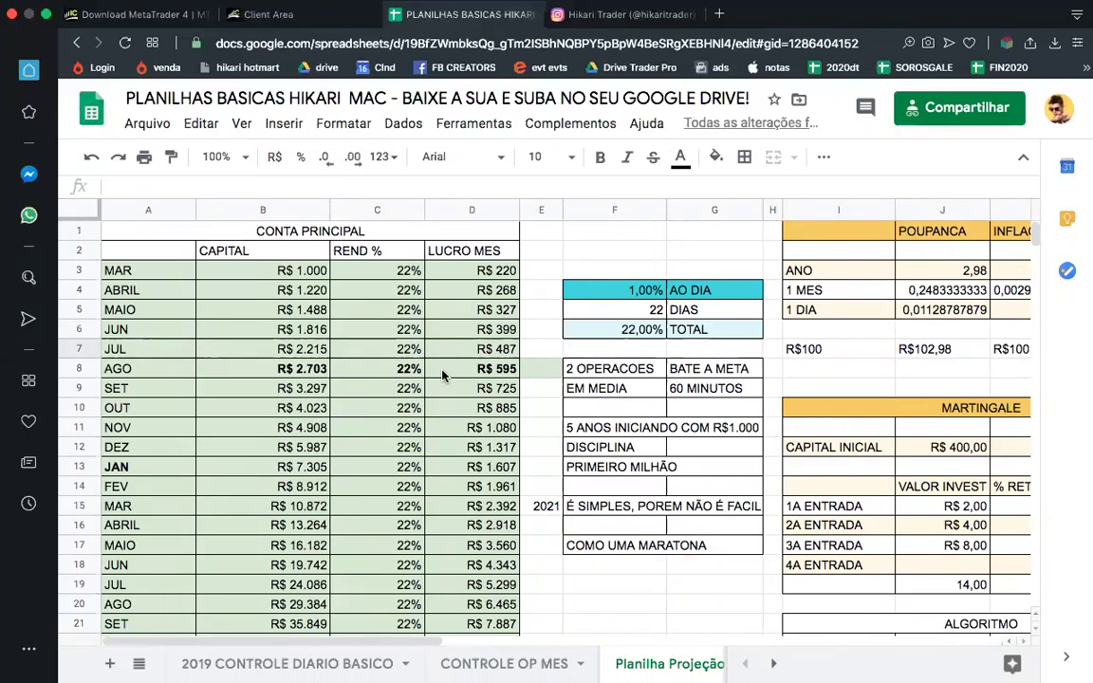
pyautogui.press('super+minus')
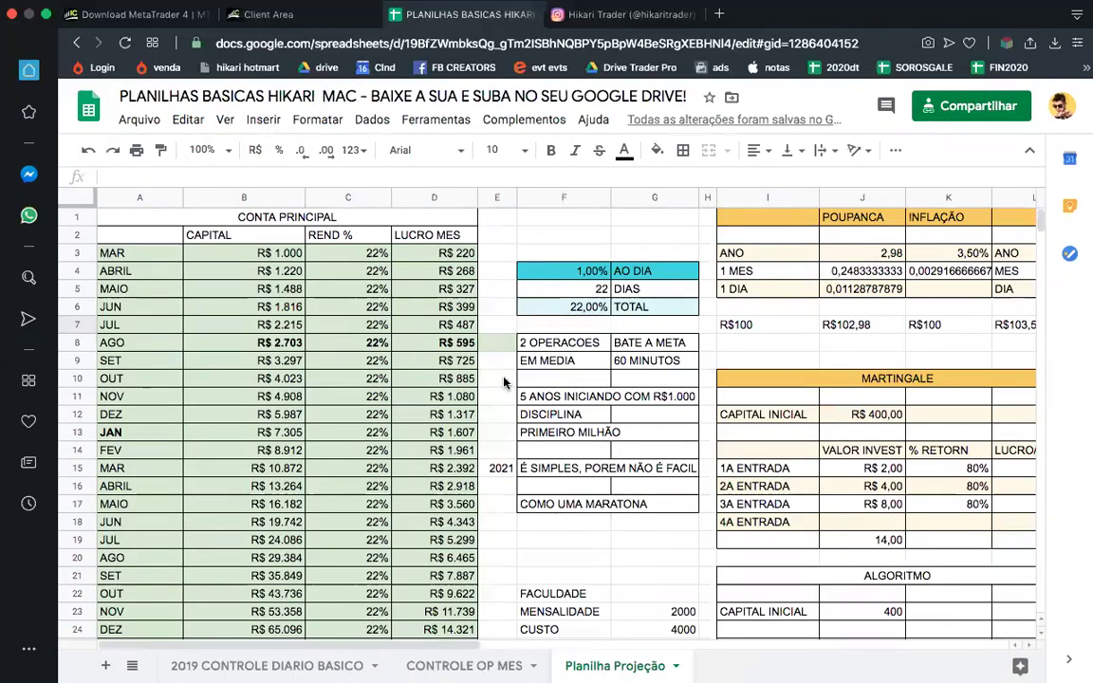
pyautogui.hscroll(7, 699, 397)
pyautogui.hscroll(-7, 697, 397)
pyautogui.hscroll(4, 628, 357)
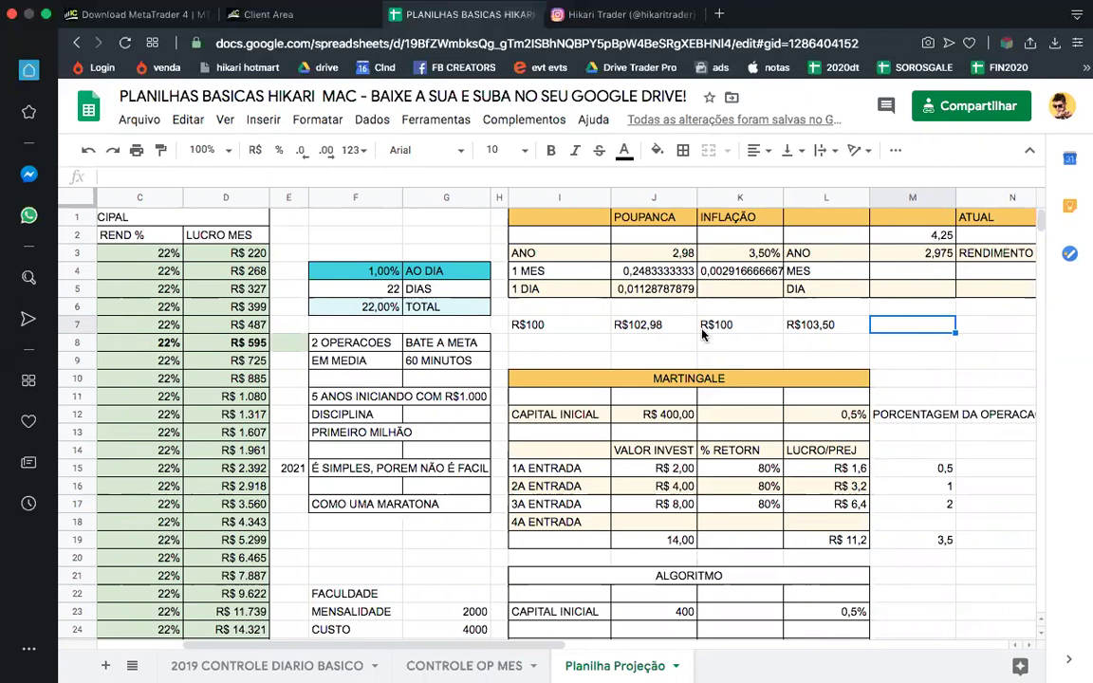
# Step: Highlight the savings and inflation example amounts in I7:L7 for review
pyautogui.click(556, 327)
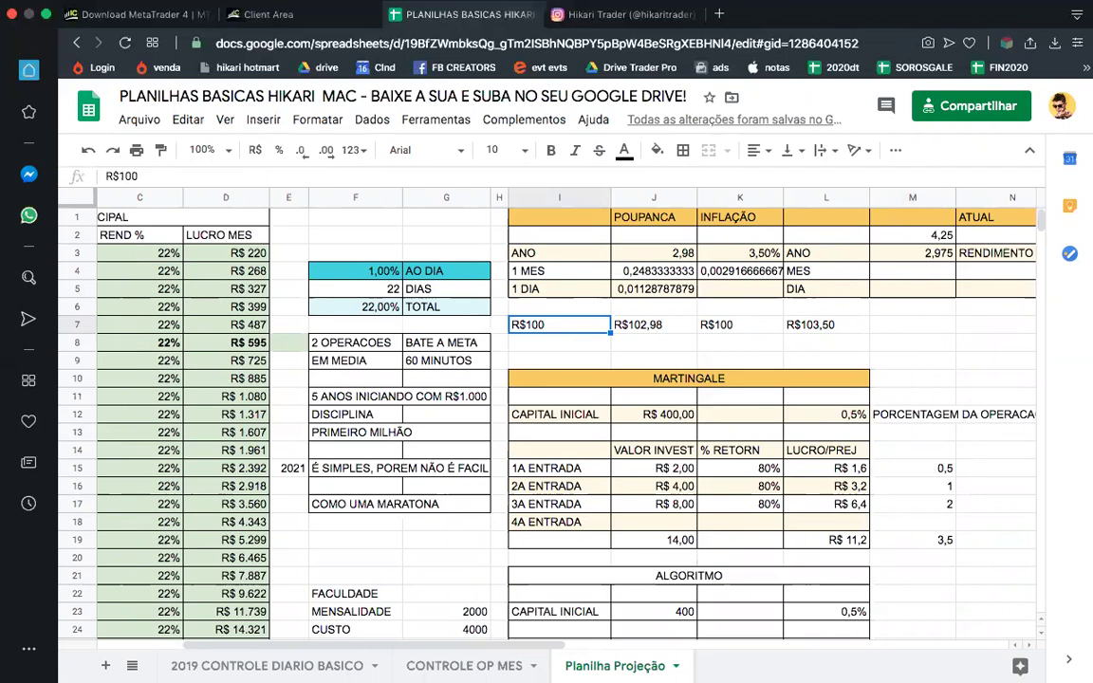
pyautogui.hotkey('shift', 'Right')
pyautogui.hotkey('shift', 'Right')
pyautogui.hotkey('shift', 'Right')
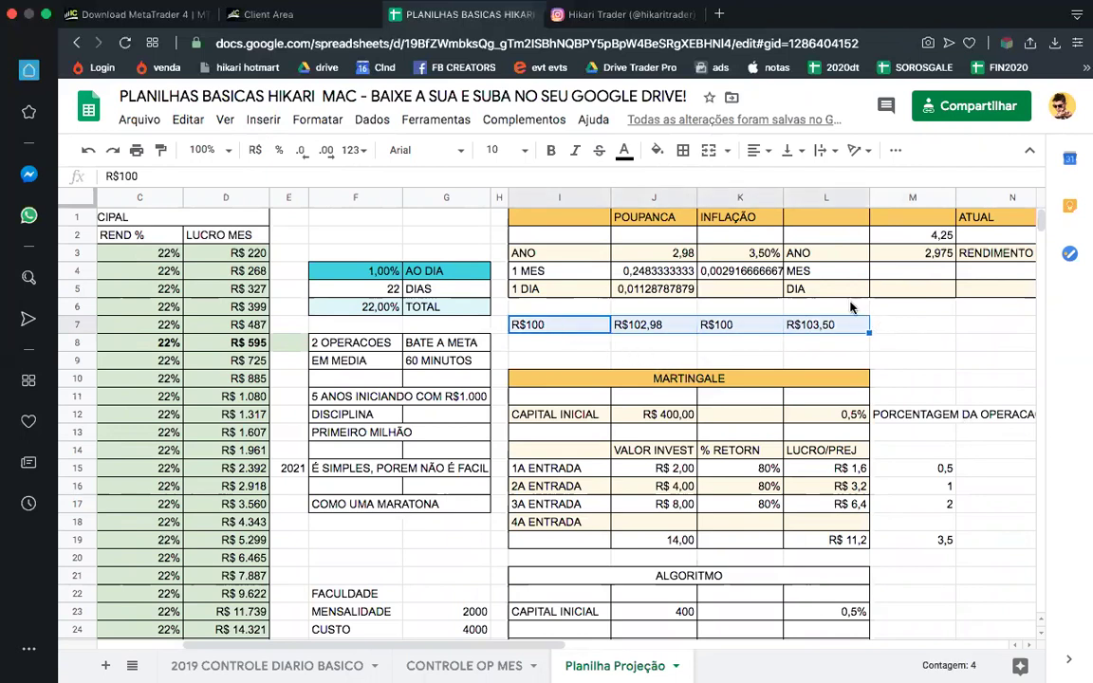
pyautogui.click(795, 290)
pyautogui.keyDown('shift'); pyautogui.click(537, 325); pyautogui.keyUp('shift')
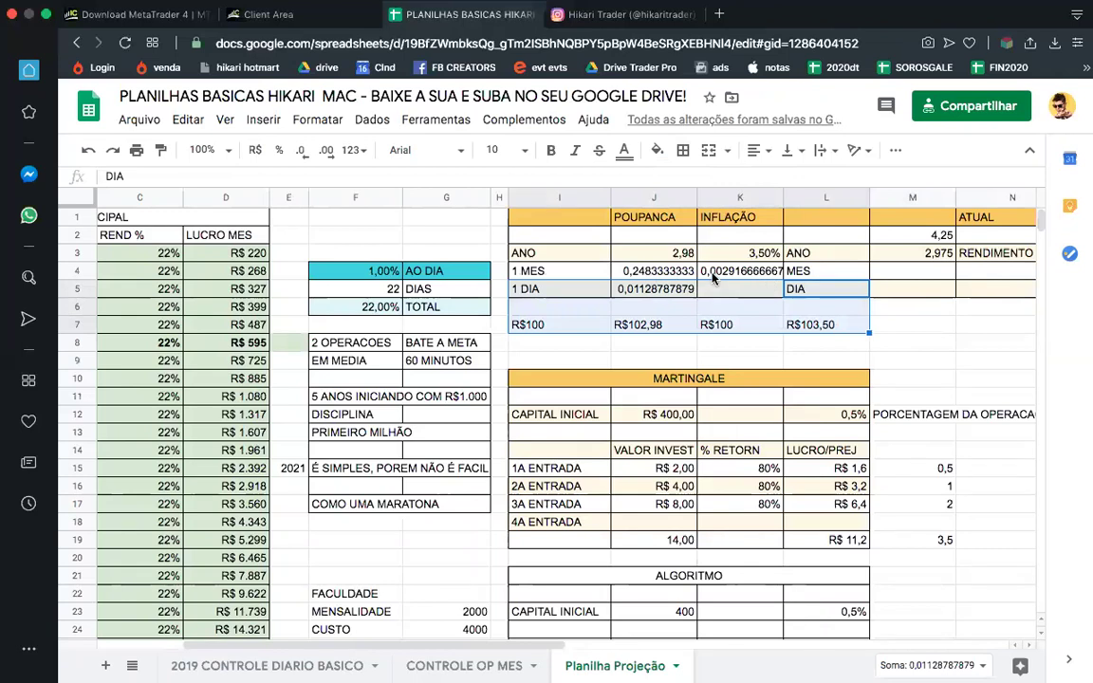
pyautogui.click(656, 237)
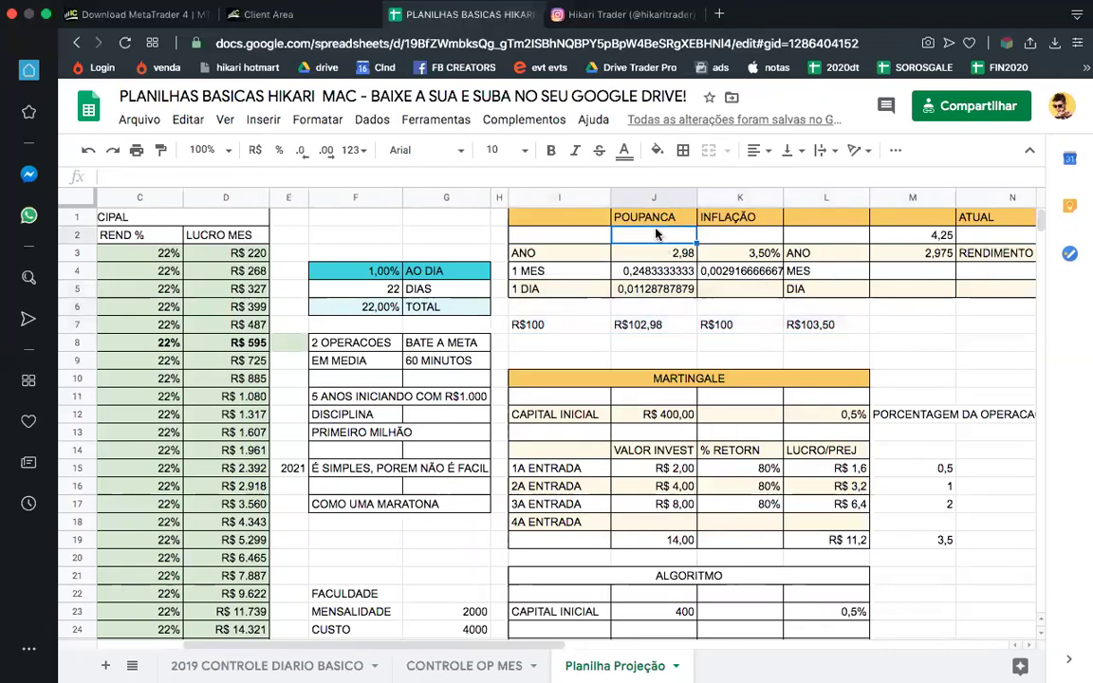
# Step: Examine the savings rates for one year, one month and one day in J3:J5 and their formulas
pyautogui.hscroll(2, 537, 261)
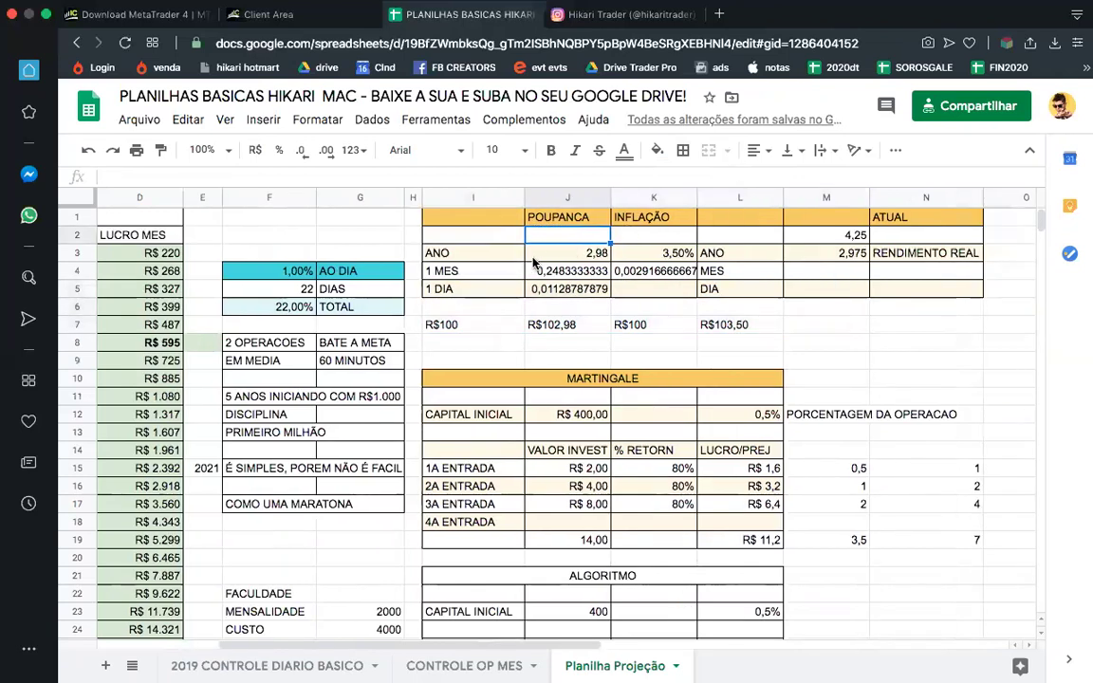
pyautogui.click(560, 256)
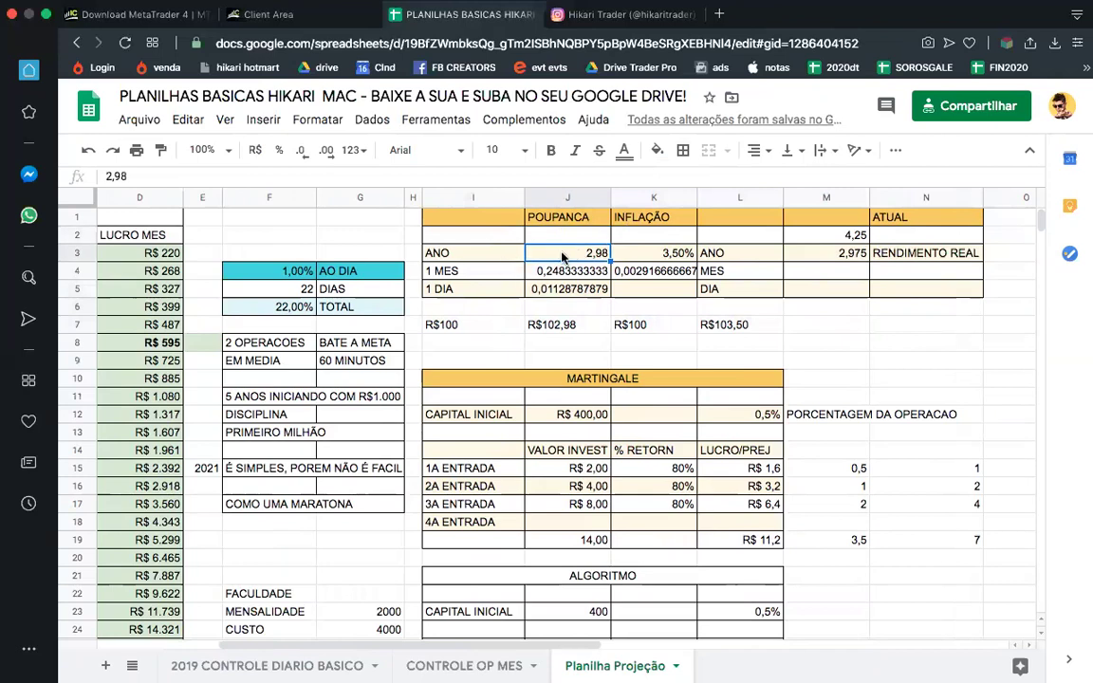
pyautogui.press('Down')
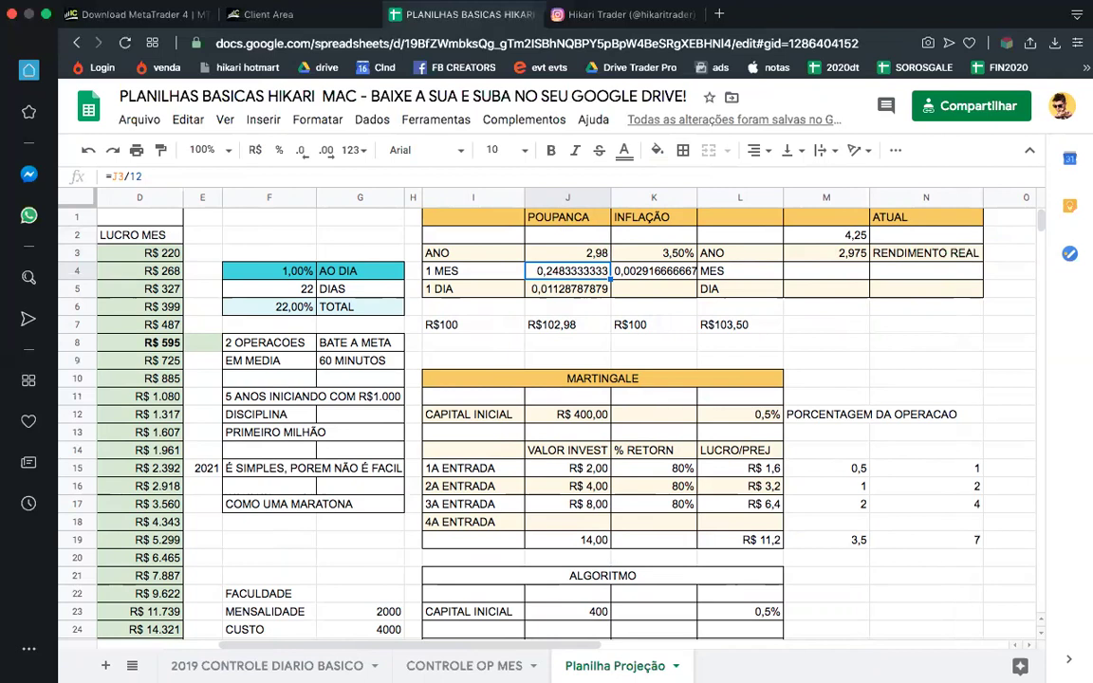
pyautogui.press('Left')
pyautogui.press('Right')
pyautogui.press('Down')
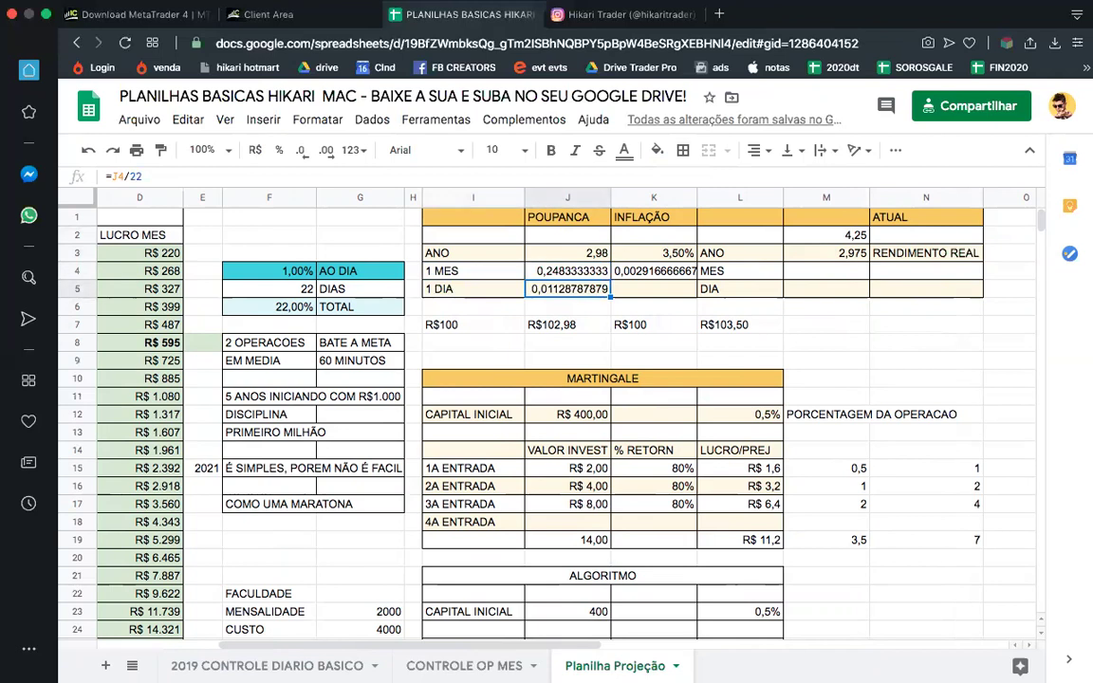
pyautogui.click(473, 289)
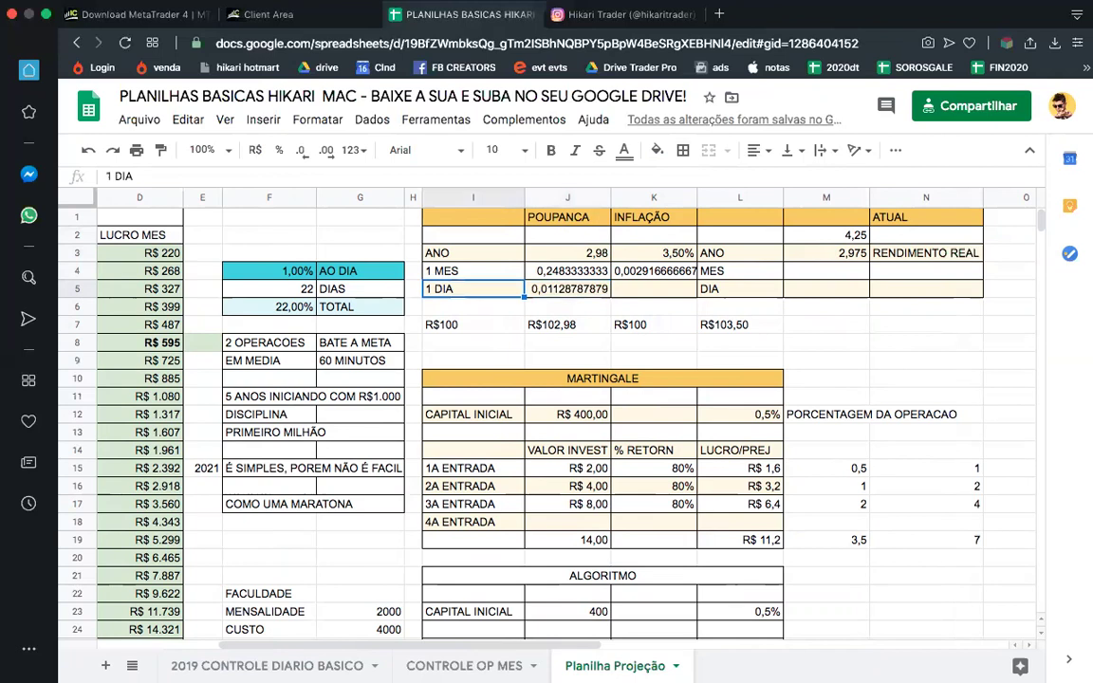
pyautogui.click(568, 289)
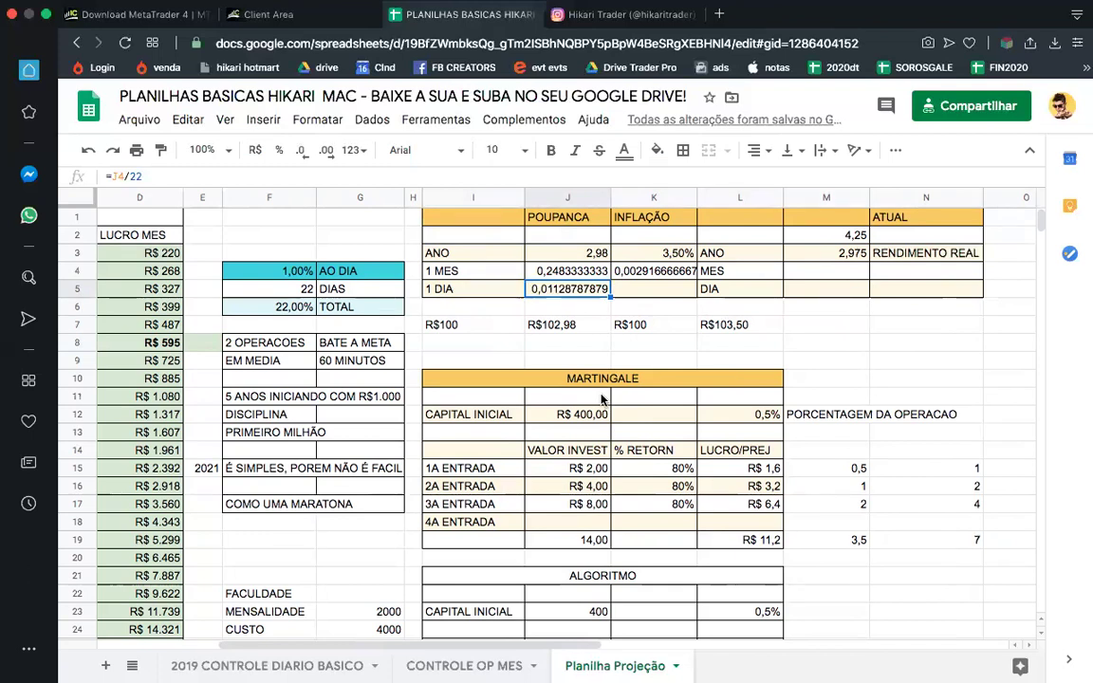
# Step: Highlight the one-month savings rate in I4:J4 and check the formula in J4
pyautogui.hscroll(-5, 600, 398)
pyautogui.hscroll(4, 601, 398)
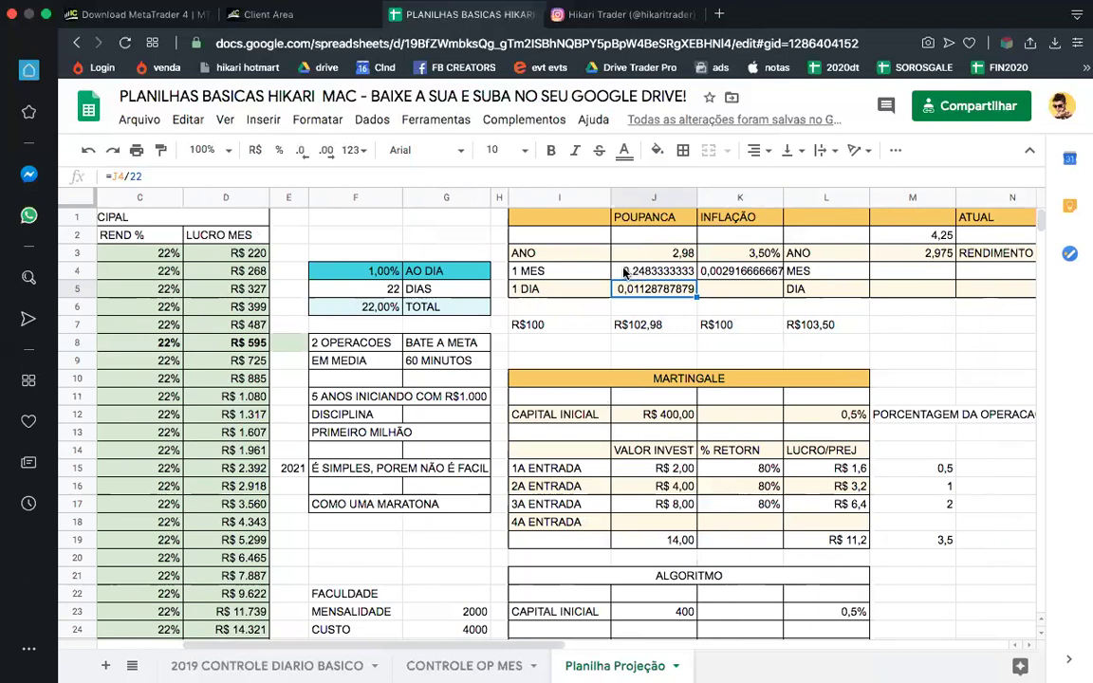
pyautogui.press('Up')
pyautogui.press('Left')
pyautogui.hotkey('shift', 'Right')
pyautogui.hotkey('shift', 'Left')
pyautogui.hotkey('shift', 'Right')
pyautogui.hotkey('shift', 'Left')
pyautogui.hotkey('shift', 'Right')
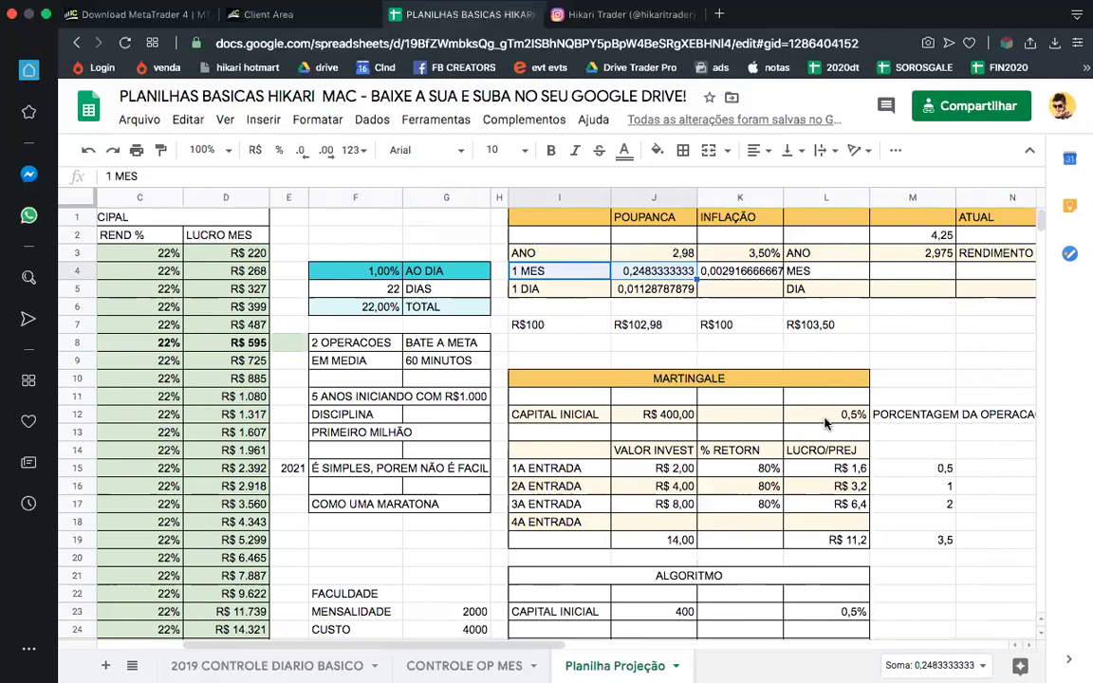
pyautogui.click(652, 272)
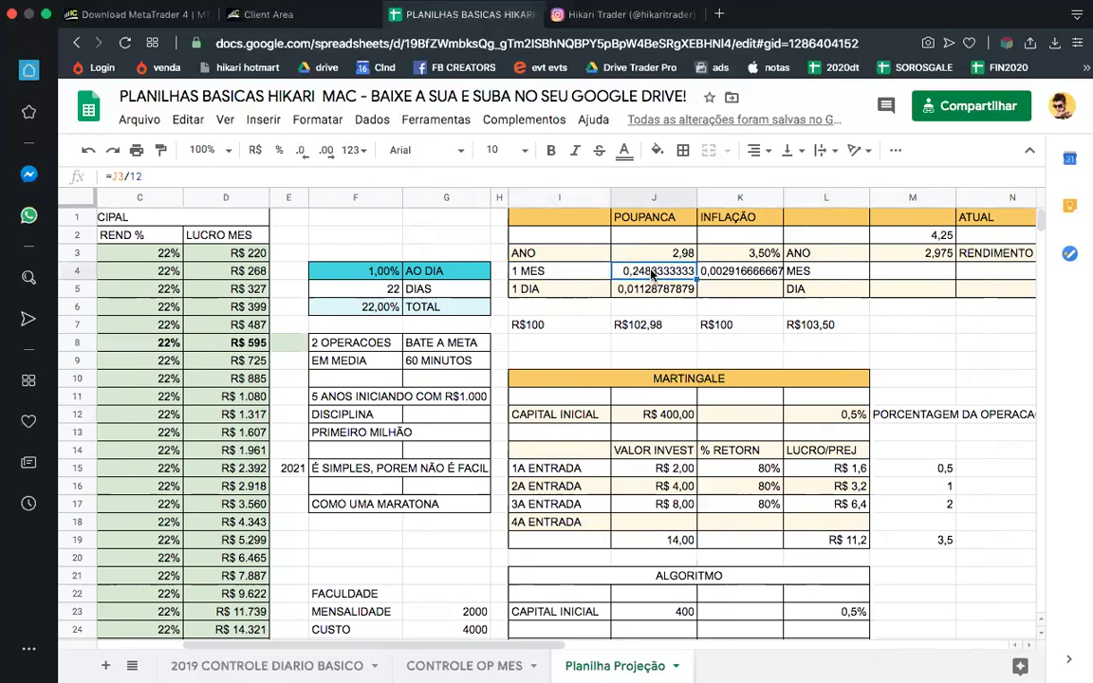
# Step: Set the daily return rate in F4 to 0,5%
pyautogui.click(375, 271)
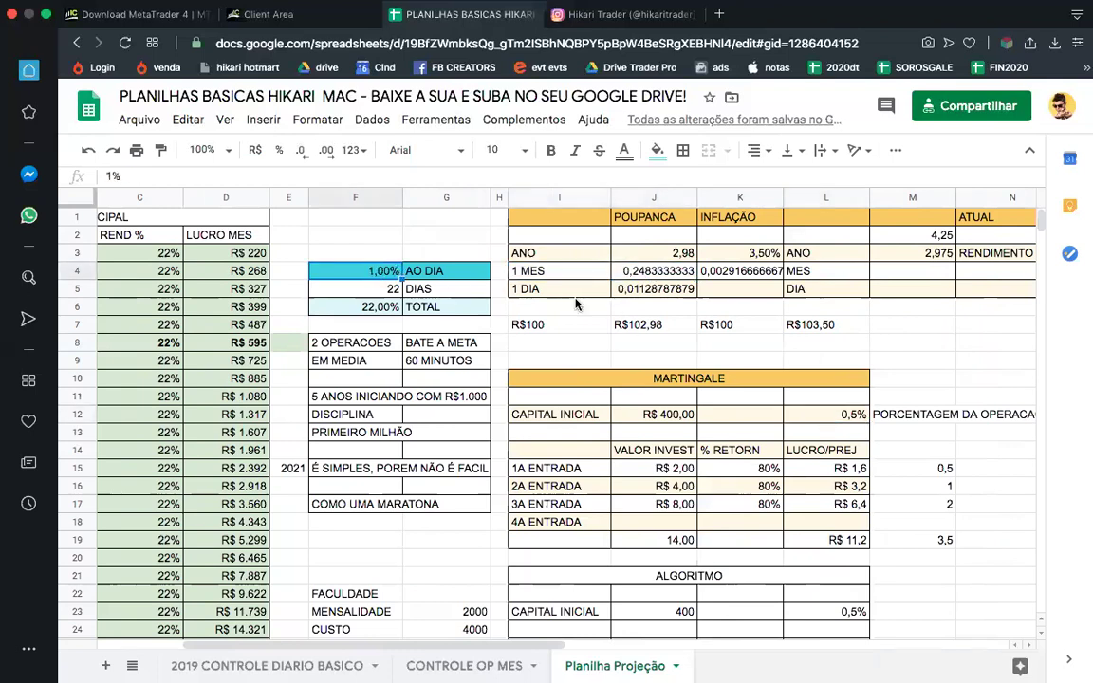
pyautogui.hscroll(-5, 529, 395)
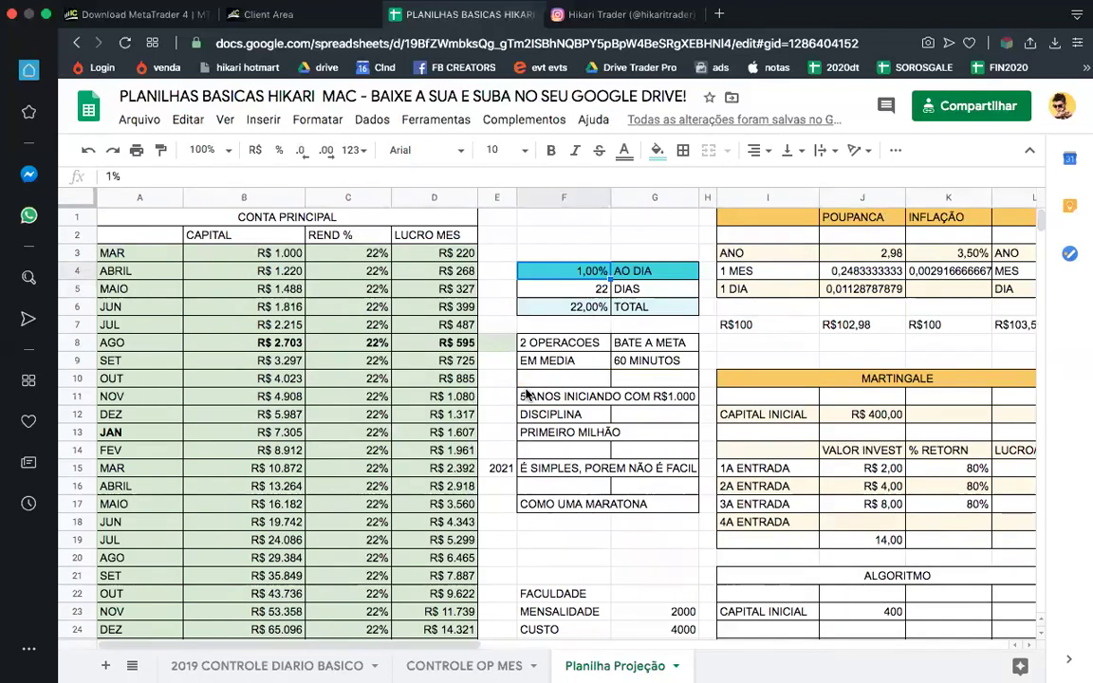
pyautogui.write('0,5')
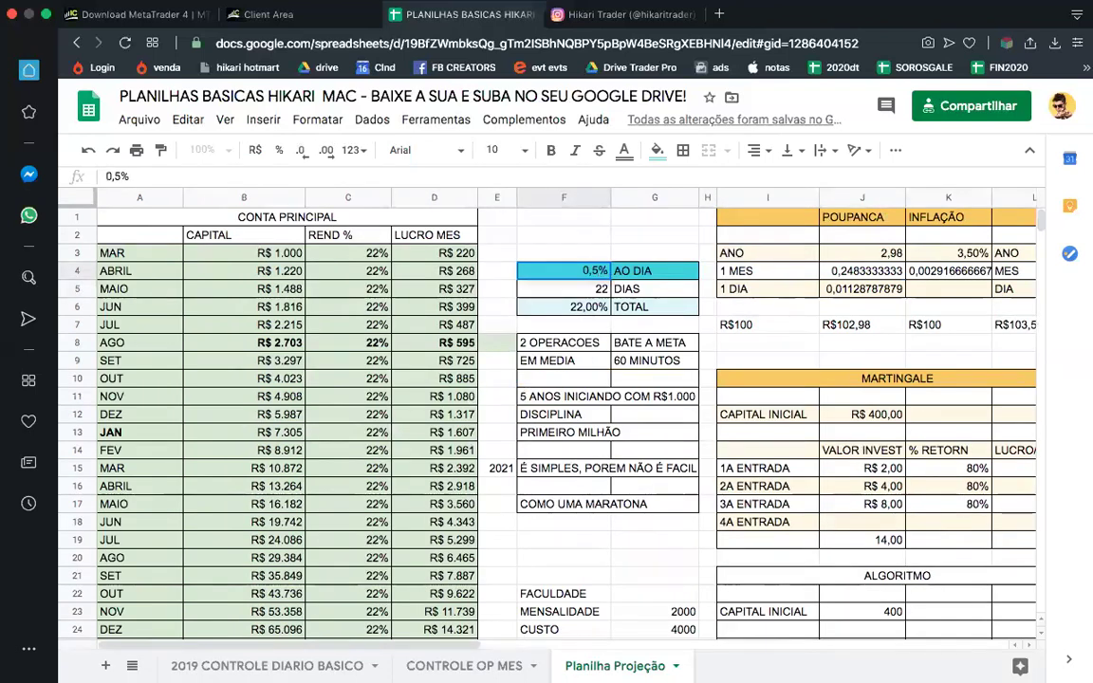
pyautogui.press('Return')
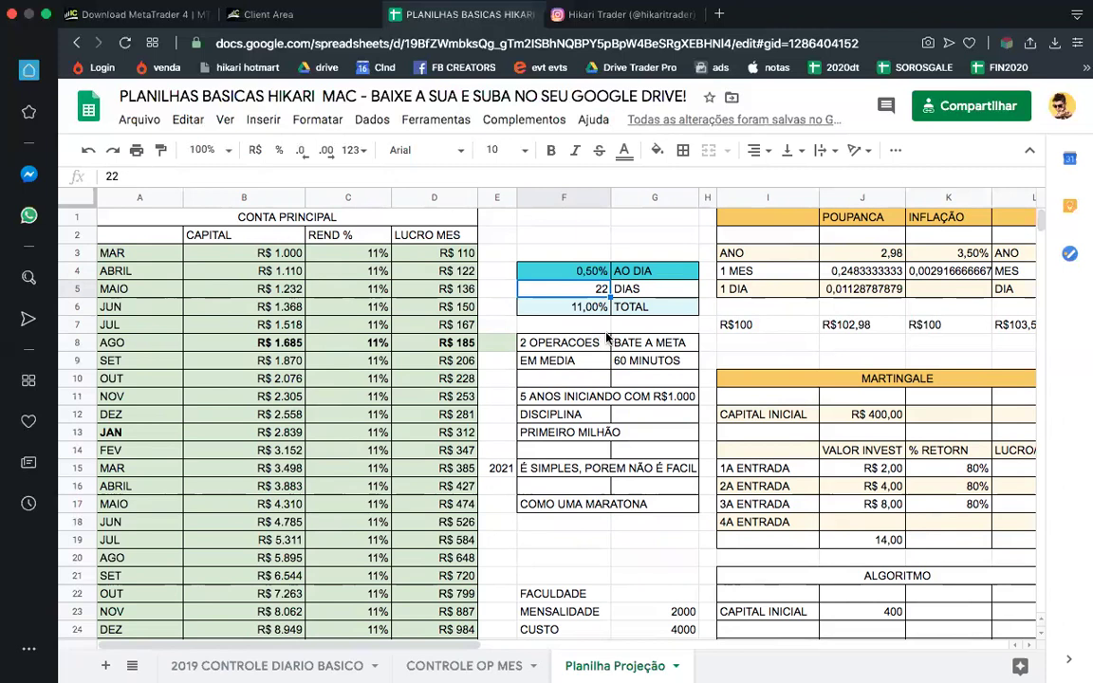
# Step: Switch to the IQ Option trading platform to check the EUR/JPY trade, then return to the projection spreadsheet
pyautogui.press('super+Tab')
pyautogui.press('super+Tab')
pyautogui.press('super+Tab')
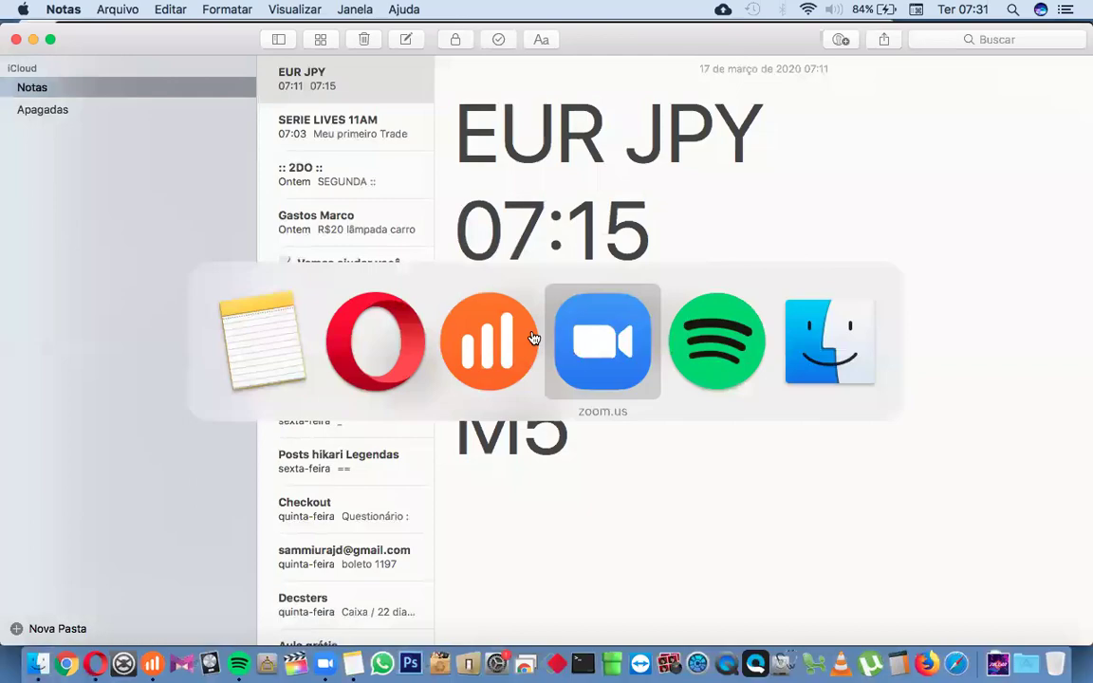
pyautogui.click(488, 361)
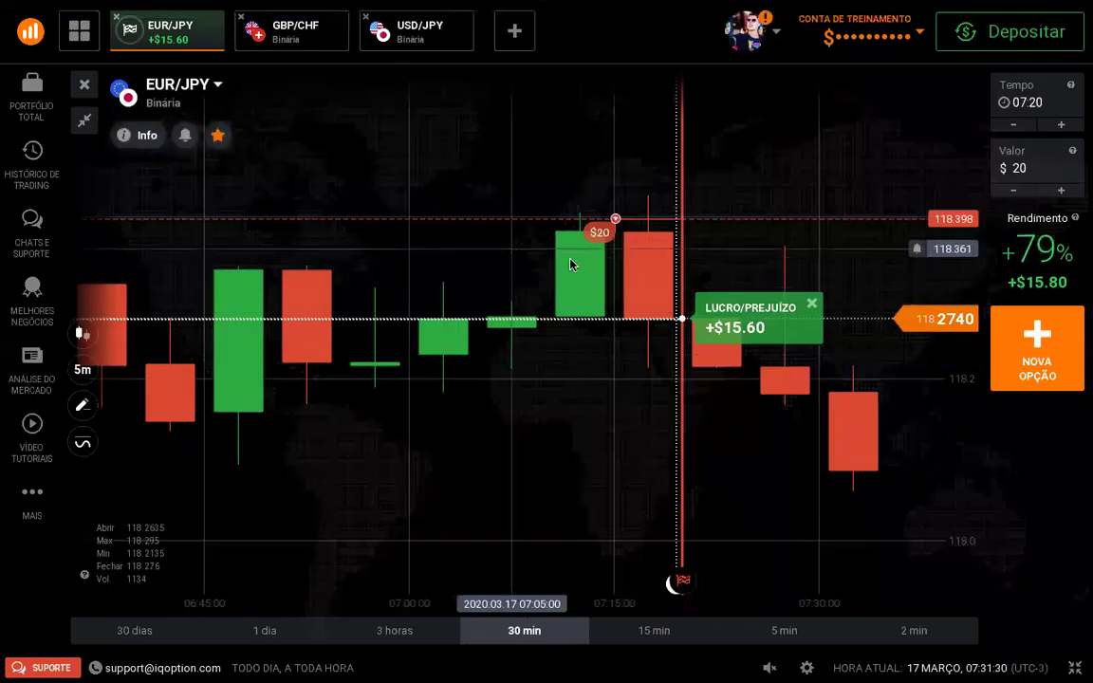
pyautogui.press('super+Tab')
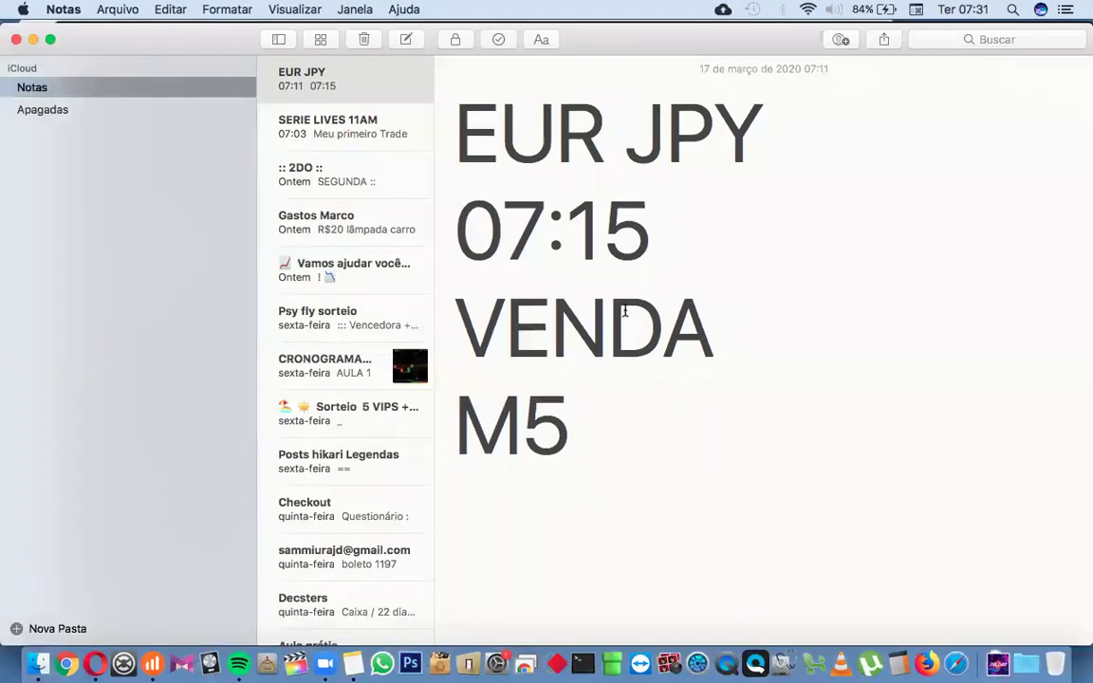
pyautogui.hotkey('ctrl', 'Right')
pyautogui.hotkey('ctrl', 'Right')
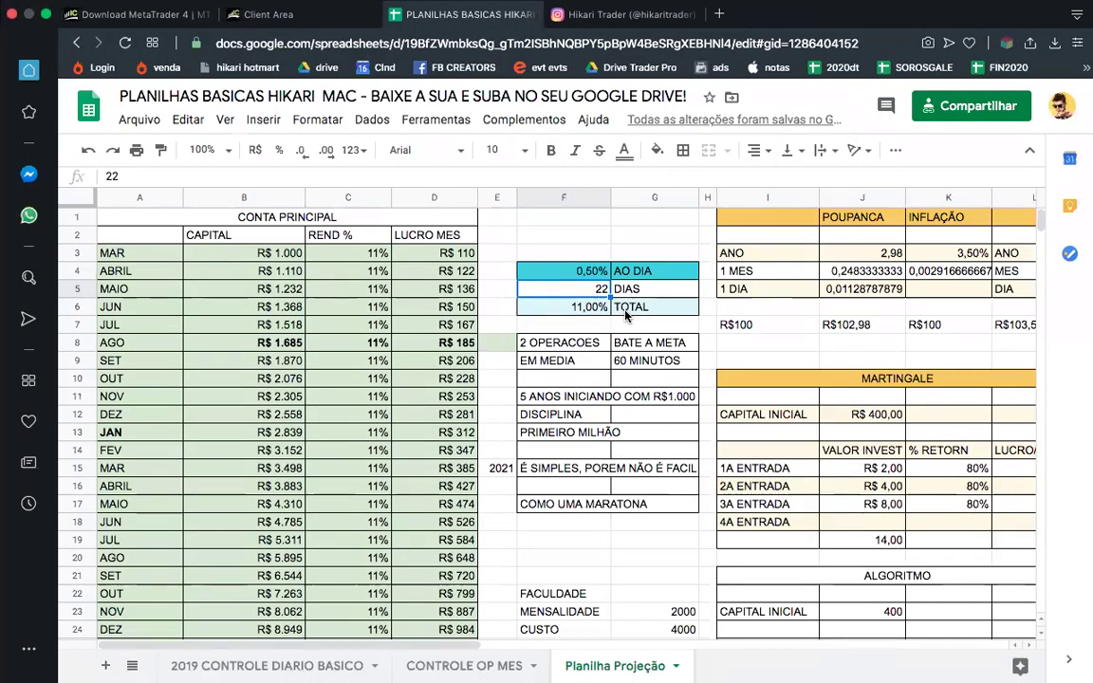
# Step: Check the daily rate and day count in F4:F5, and set the March starting capital in B3 to 400
pyautogui.click(593, 272)
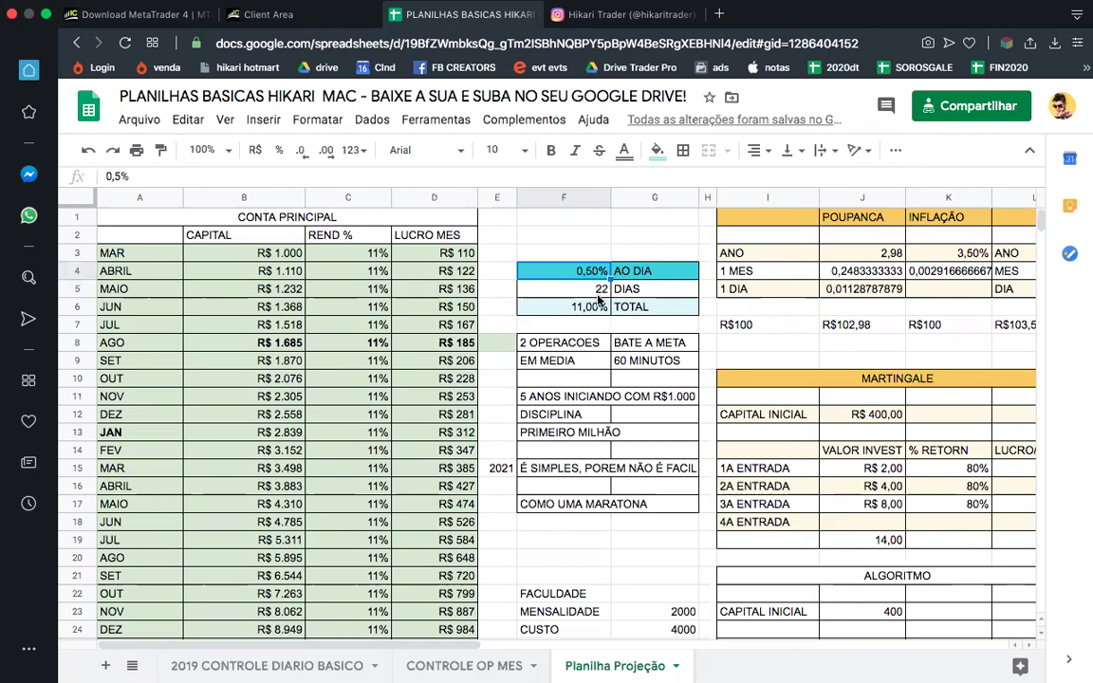
pyautogui.click(596, 293)
pyautogui.click(599, 272)
pyautogui.click(290, 256)
pyautogui.write('400')
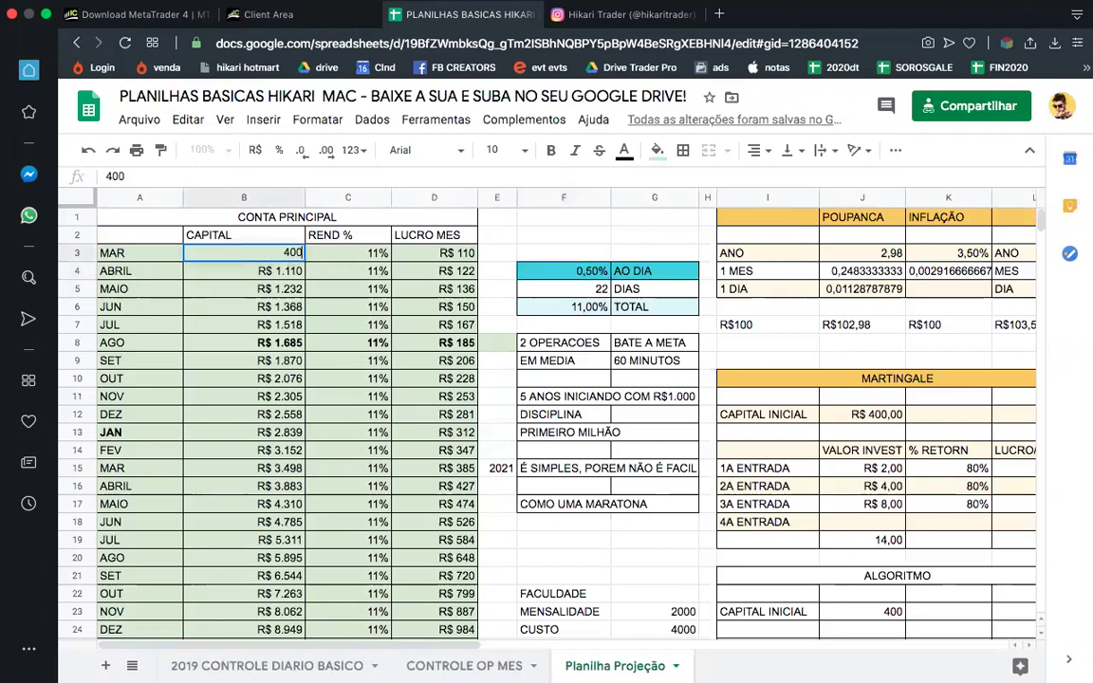
pyautogui.press('Return')
# Step: Check the number of days in F5 and the total monthly return formula in F6
pyautogui.click(593, 289)
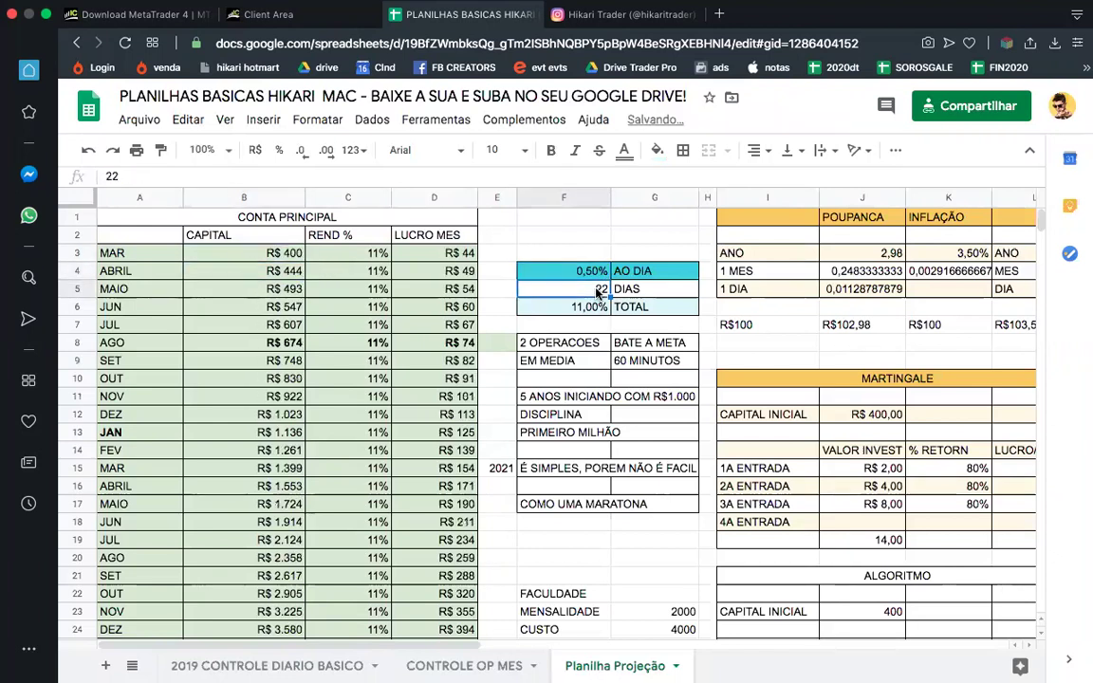
pyautogui.press('Down')
pyautogui.press('Right')
pyautogui.press('Left')
pyautogui.press('Right')
pyautogui.press('Left')
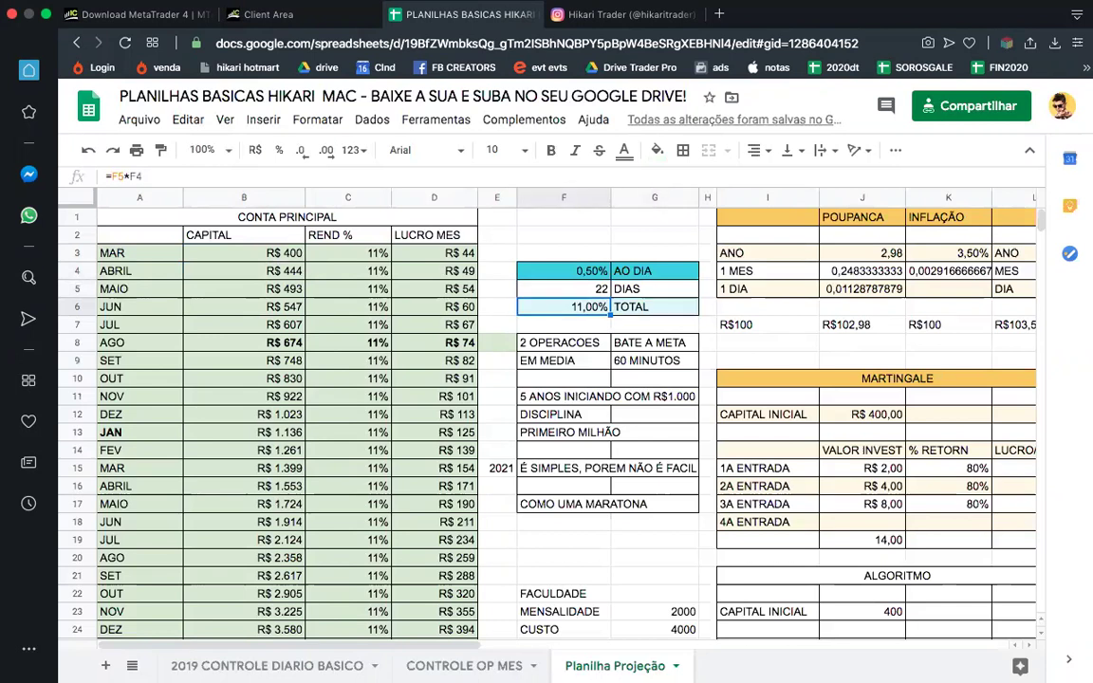
# Step: Compare the yearly inflation rate in K3 with the yearly savings rate in I3:J3
pyautogui.hscroll(5, 643, 276)
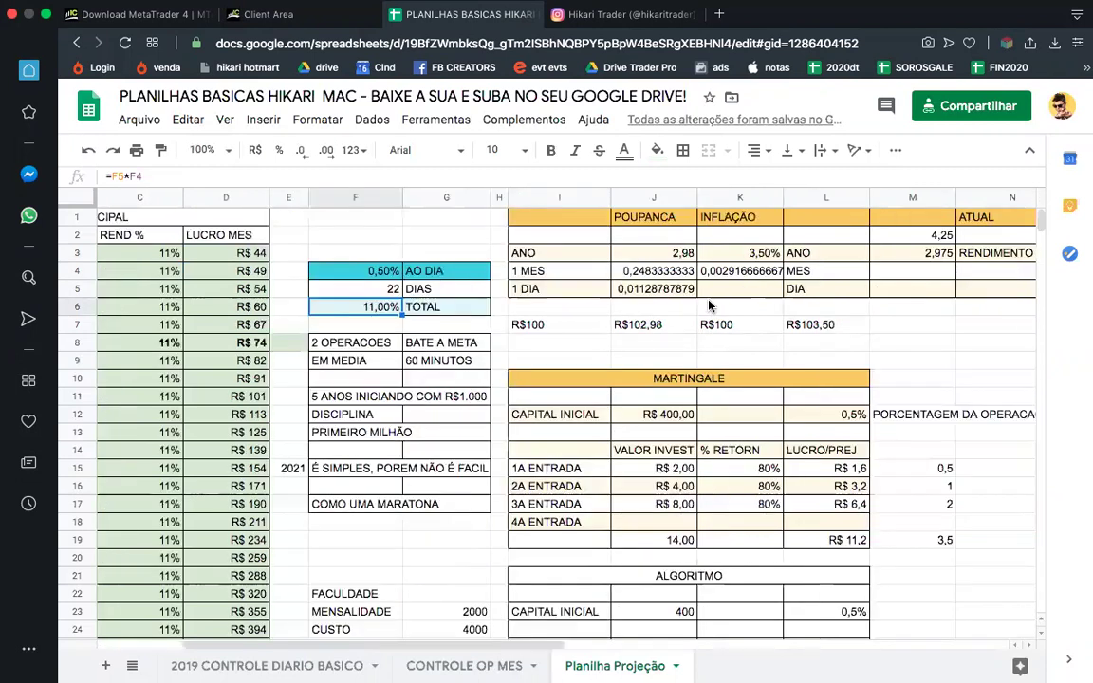
pyautogui.click(664, 254)
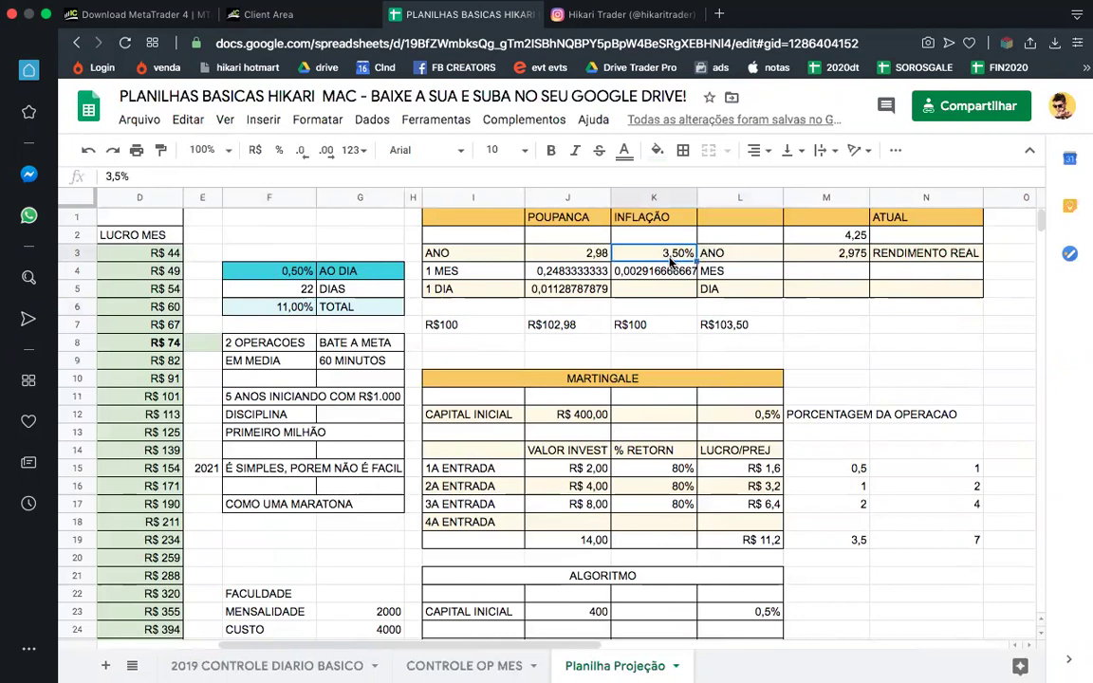
pyautogui.press('Left')
pyautogui.press('Left')
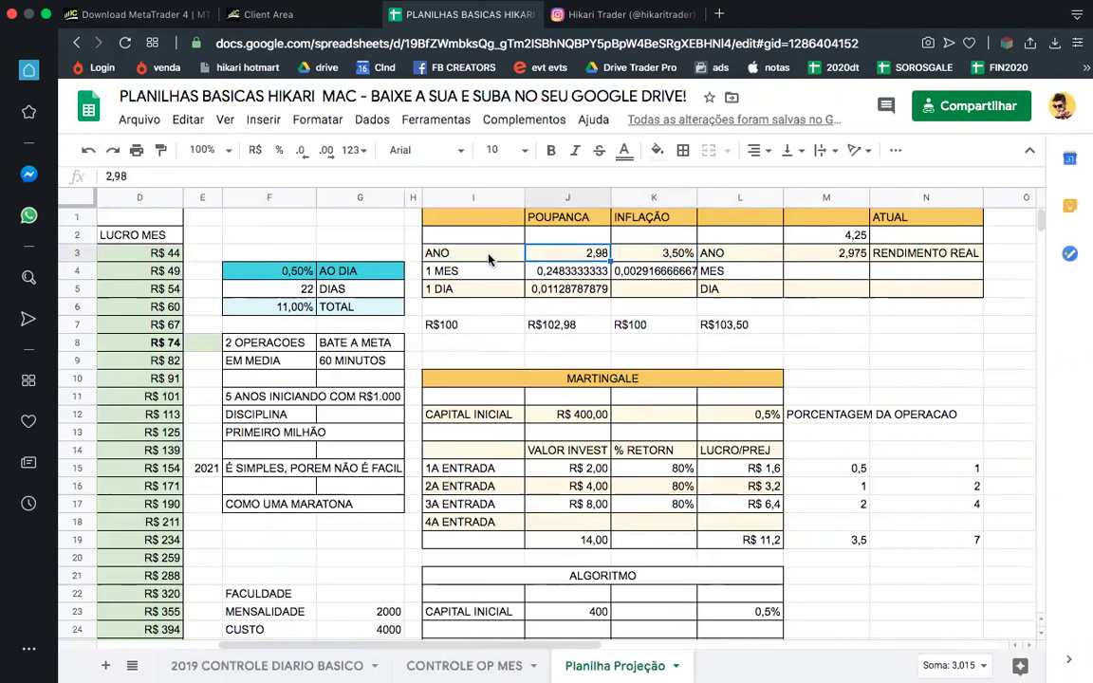
pyautogui.keyDown('shift'); pyautogui.click(534, 258); pyautogui.keyUp('shift')
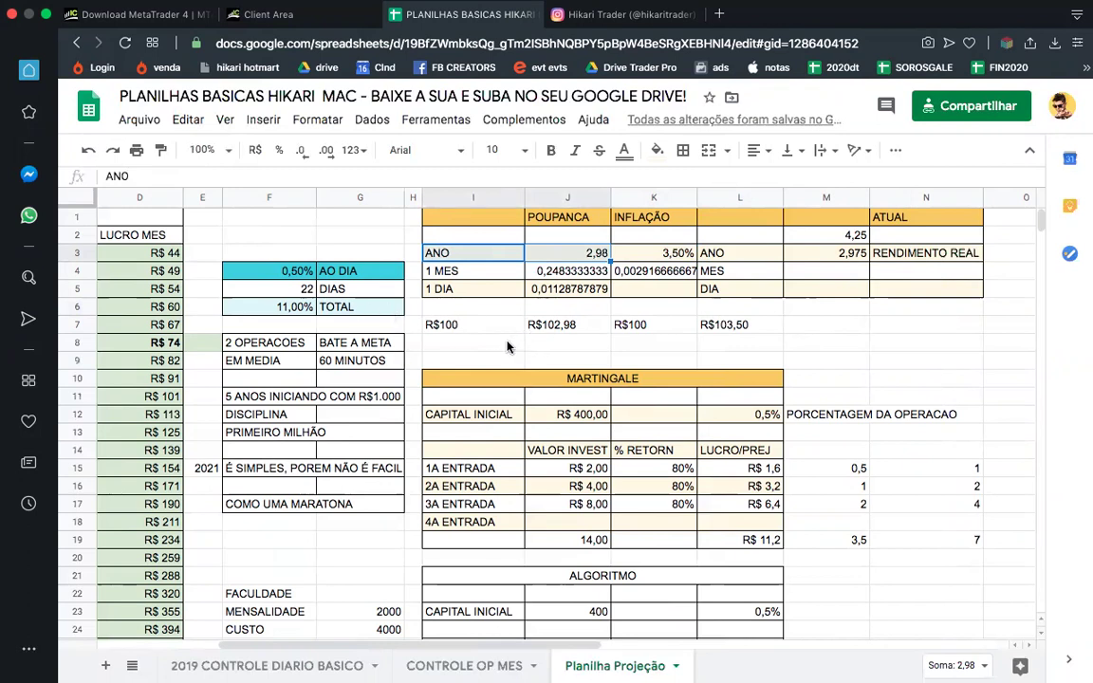
pyautogui.click(556, 257)
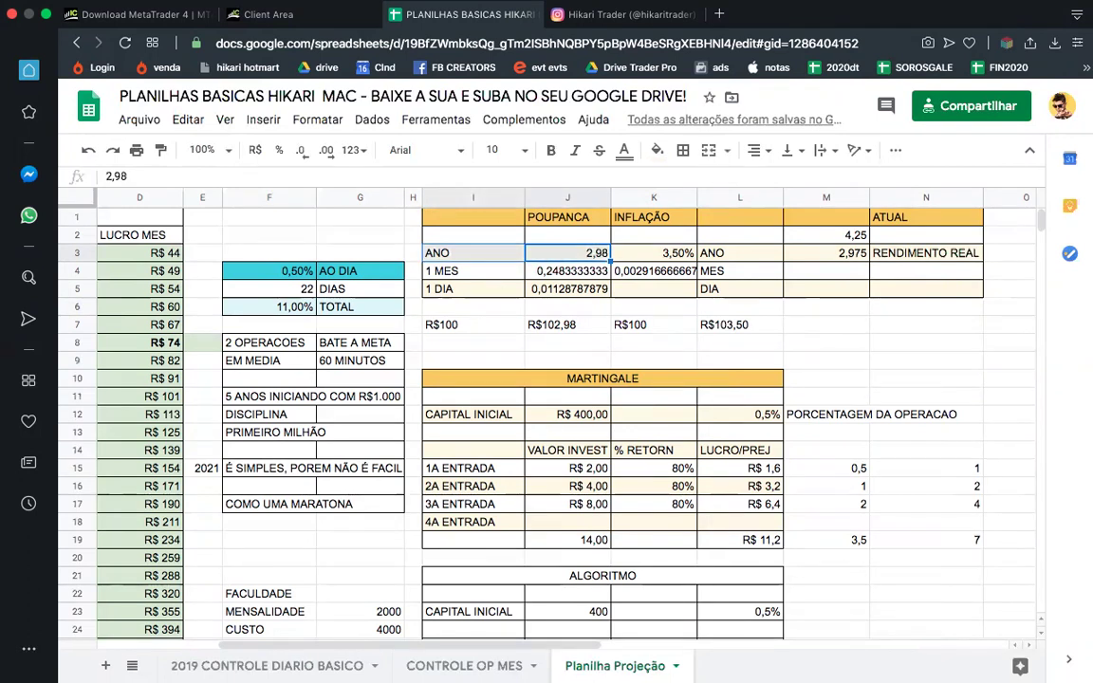
# Step: Examine the March row's capital and return percentage in A3:C3, and the May capital formula in B5
pyautogui.hscroll(-4, 538, 263)
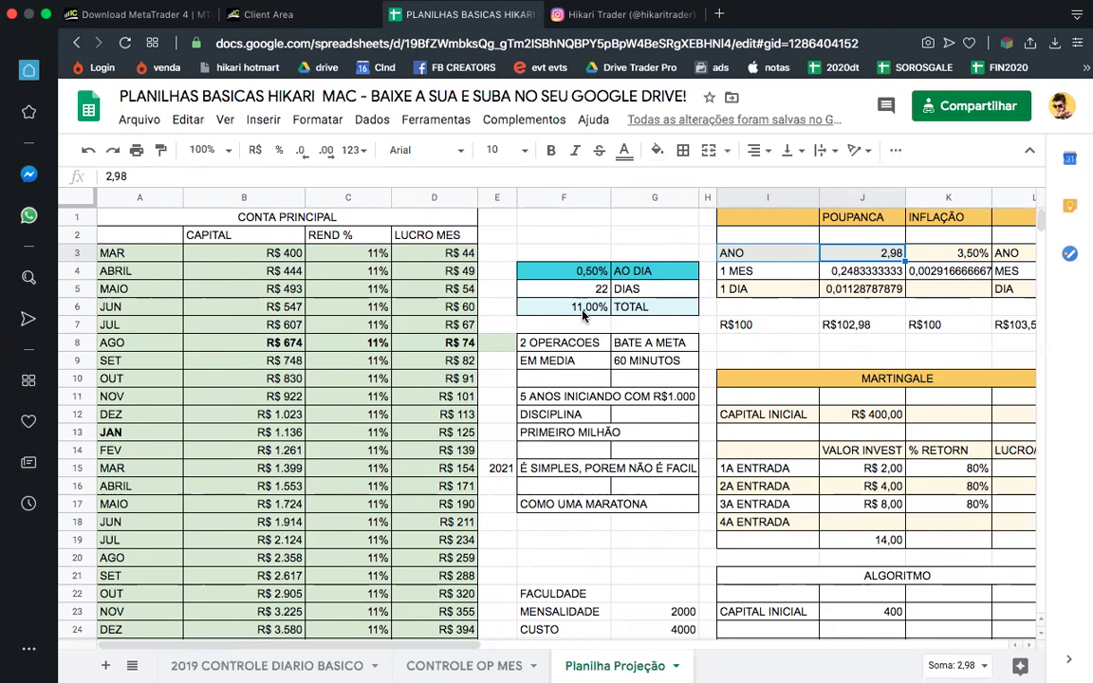
pyautogui.scroll(-3, 583, 316)
pyautogui.scroll(3, 520, 251)
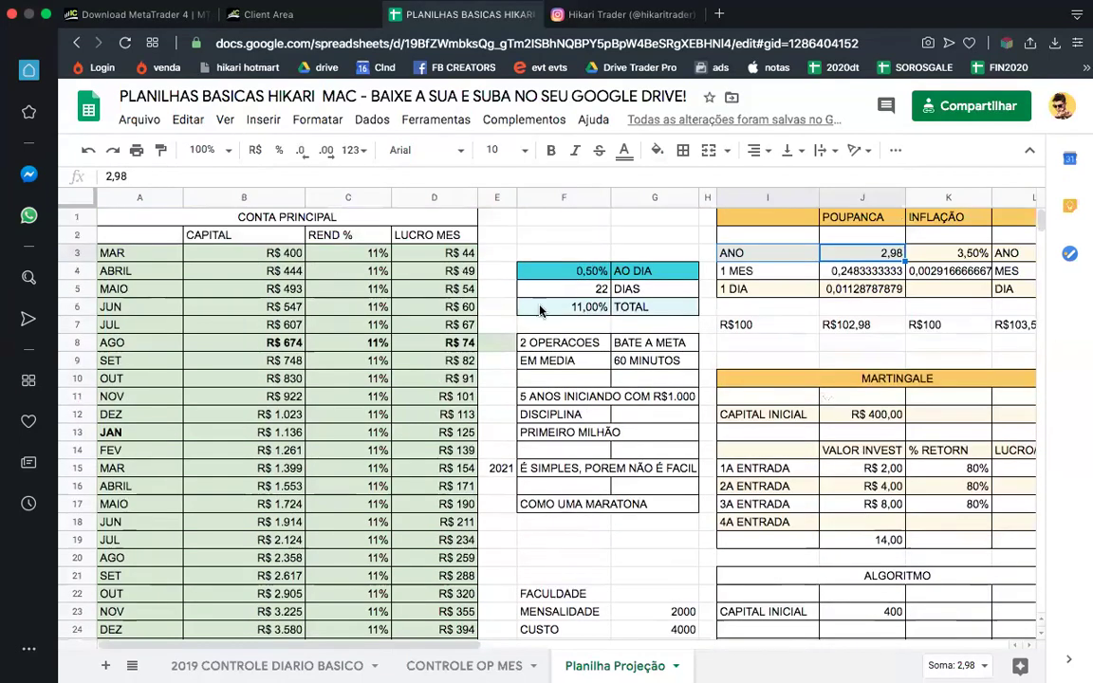
pyautogui.click(268, 254)
pyautogui.press('Left')
pyautogui.press('Right')
pyautogui.press('Right')
pyautogui.press('Left')
pyautogui.press('Left')
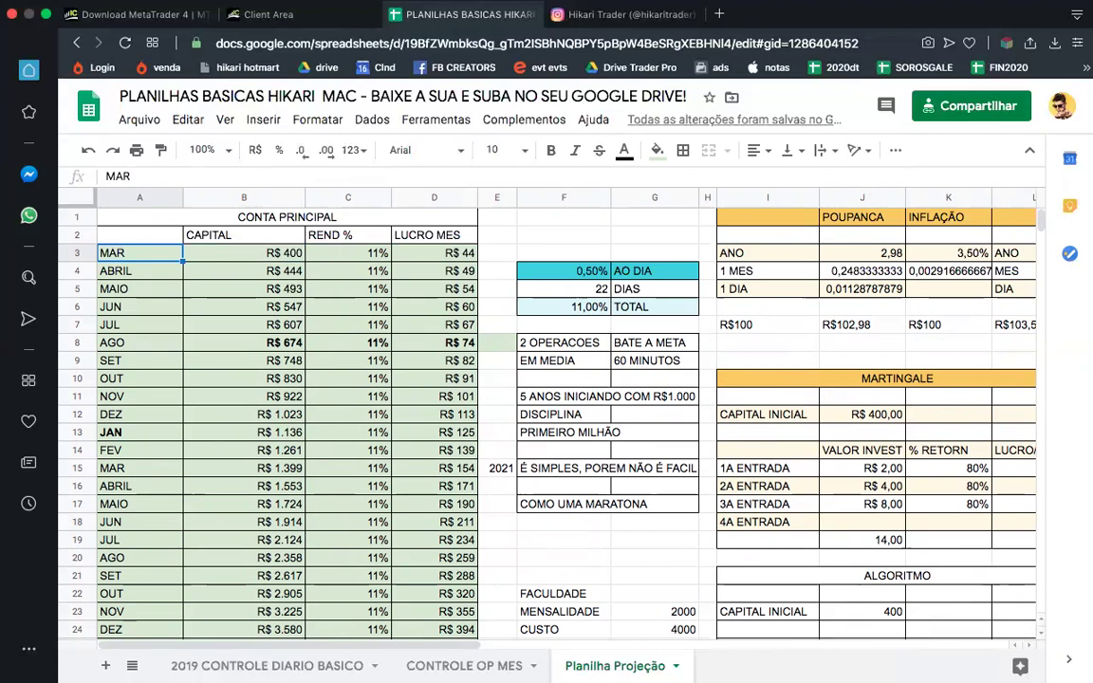
pyautogui.click(243, 287)
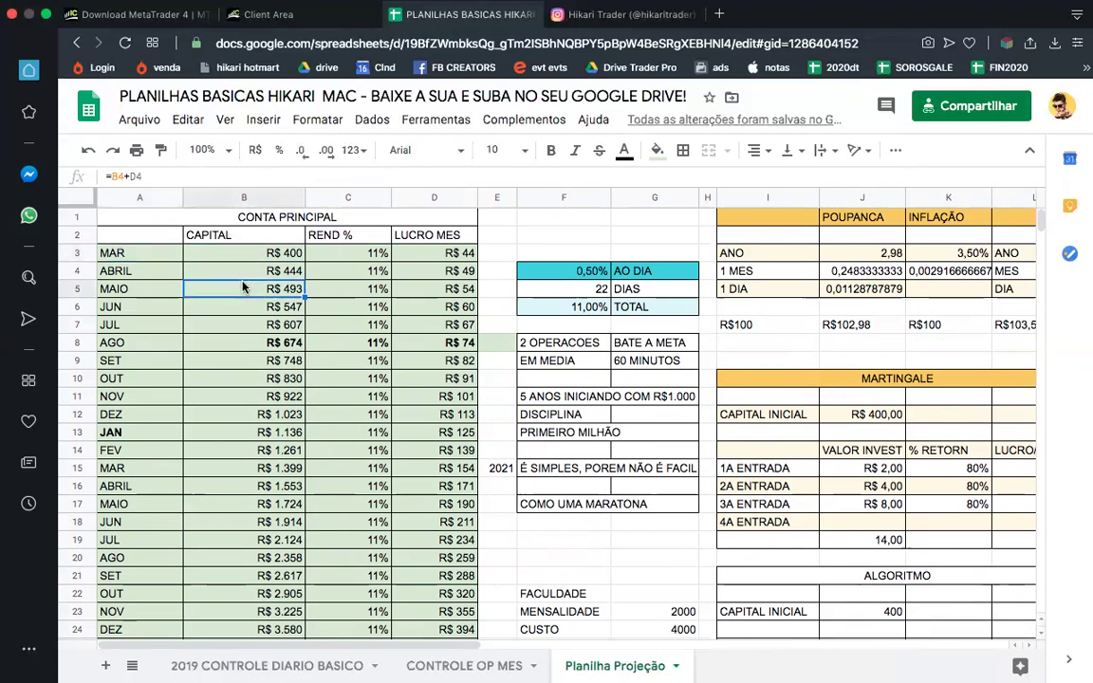
# Step: Undo the accidental move of the starting capital from B3 to B13
pyautogui.click(295, 257)
pyautogui.scroll(-1, 251, 350)
pyautogui.moveTo(305, 226); pyautogui.dragTo(289, 397)
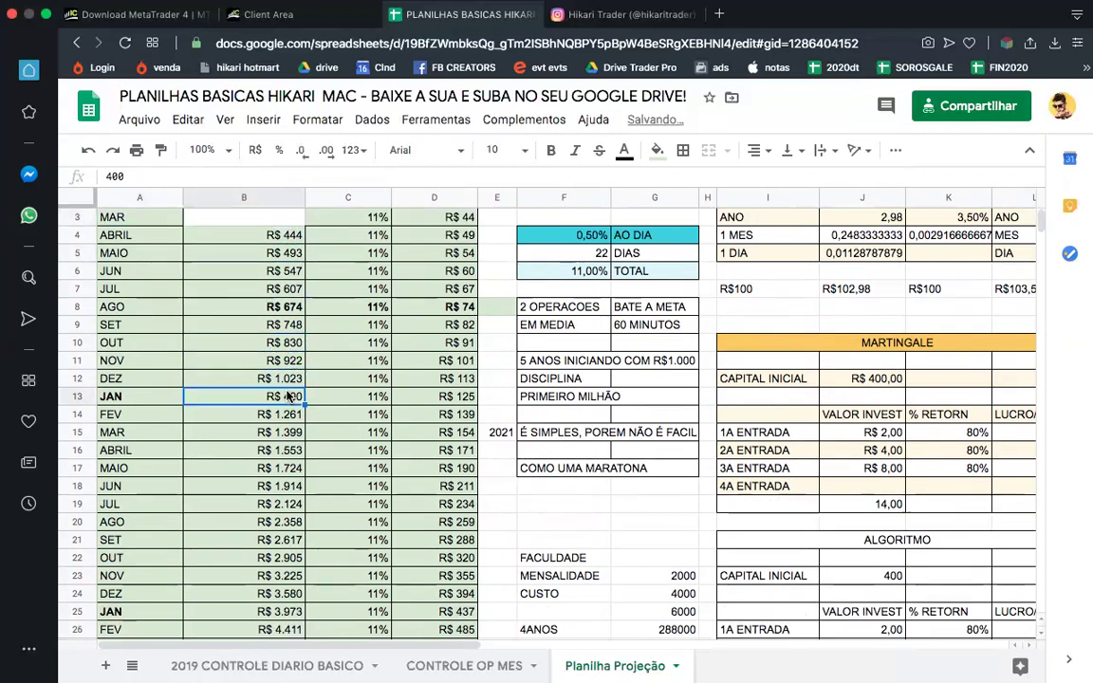
pyautogui.scroll(-5, 304, 394)
pyautogui.press('super+z')
pyautogui.click(342, 345)
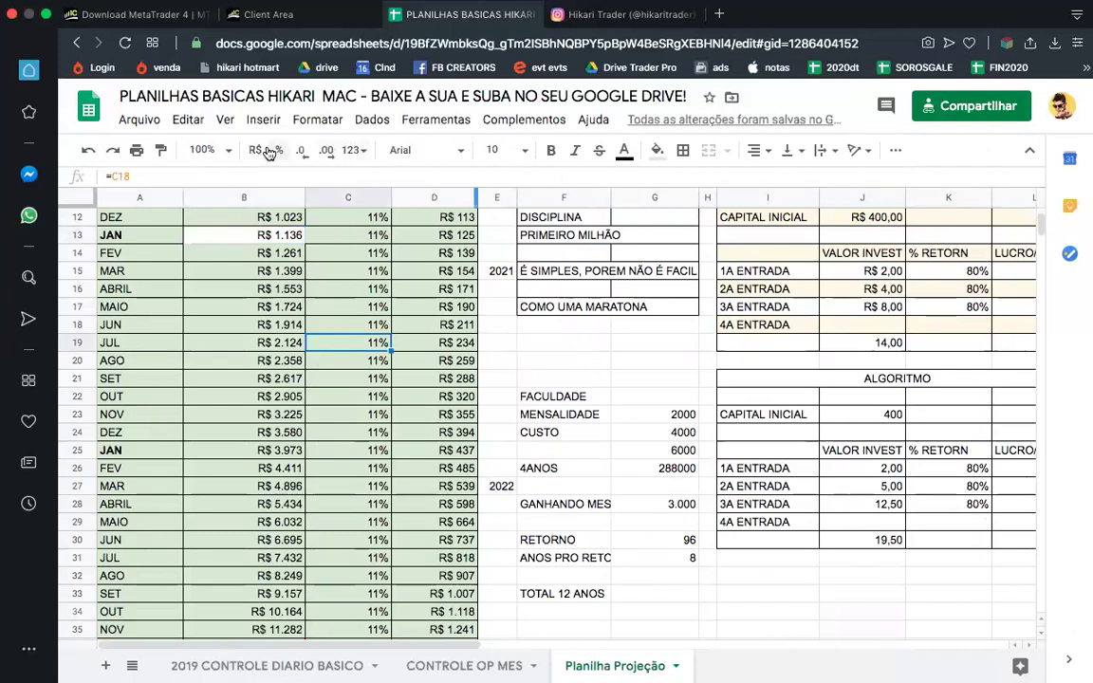
pyautogui.click(87, 150)
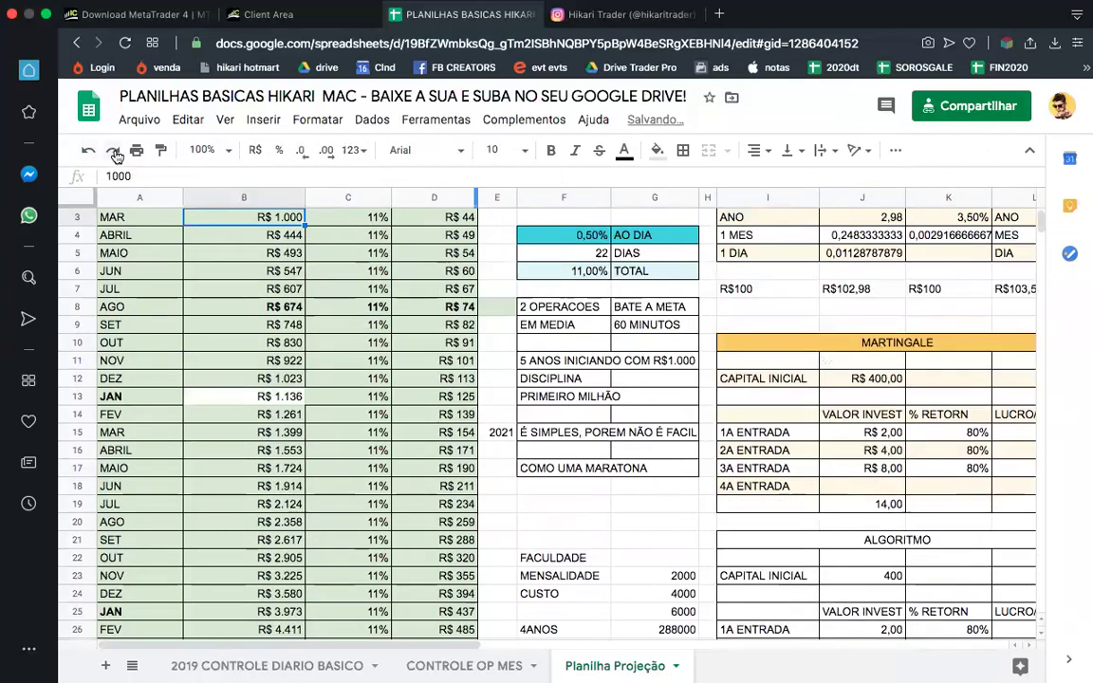
pyautogui.press('super+z')
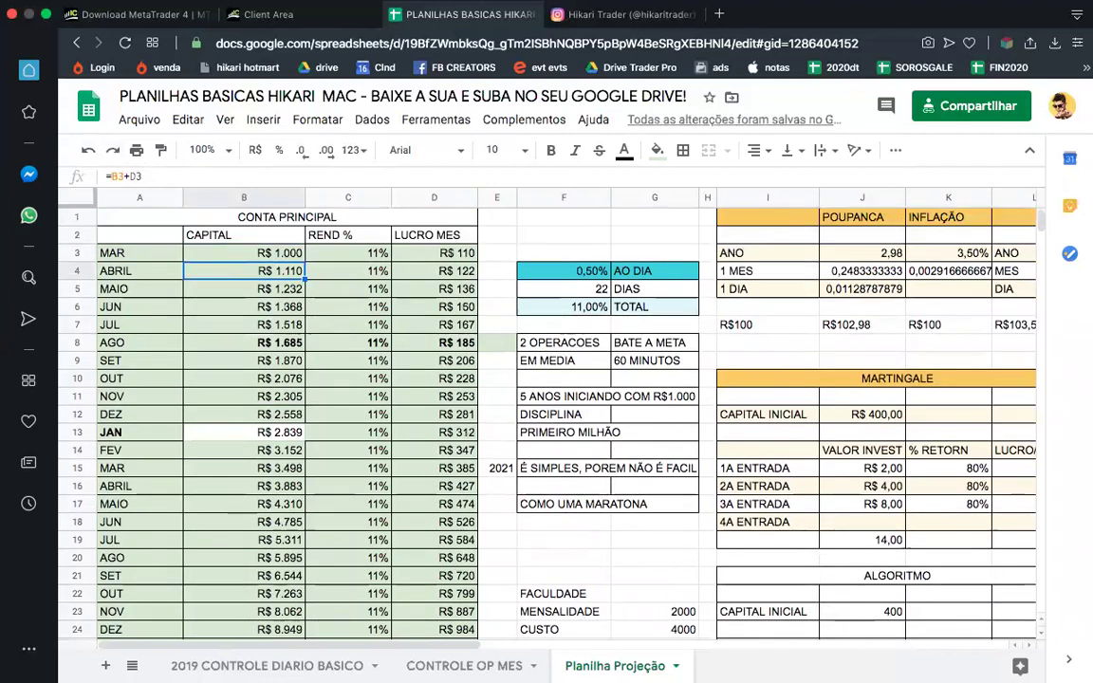
# Step: Enter 400 as the March starting capital in B3 and reselect the cell
pyautogui.write('400')
pyautogui.press('Return')
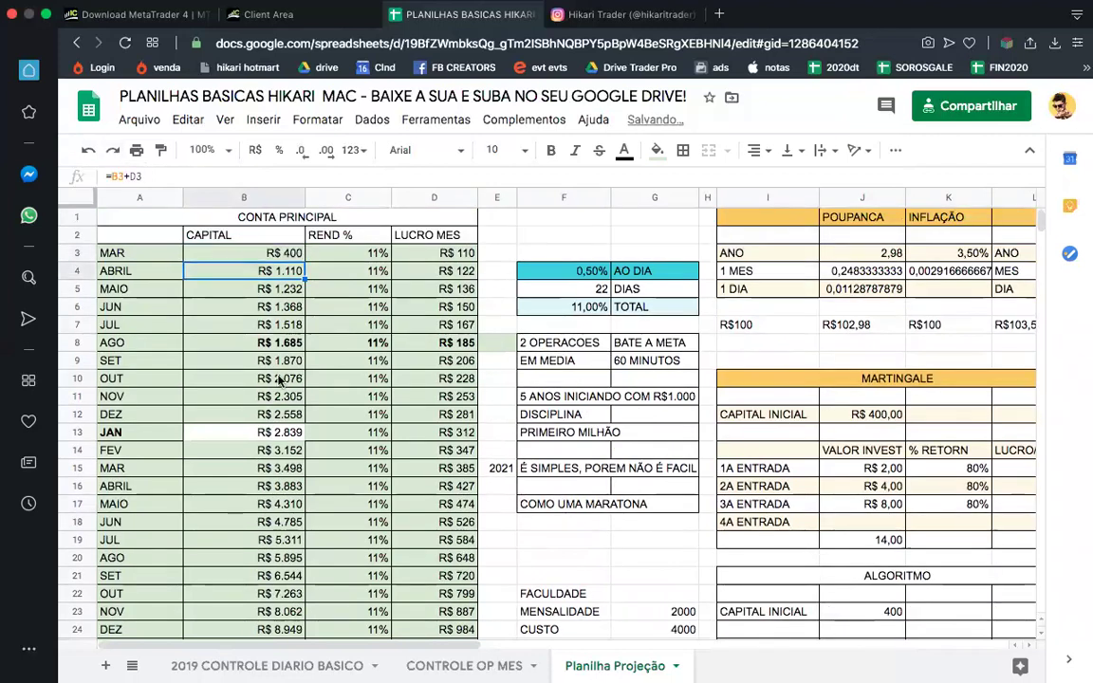
pyautogui.moveTo(977, 8)
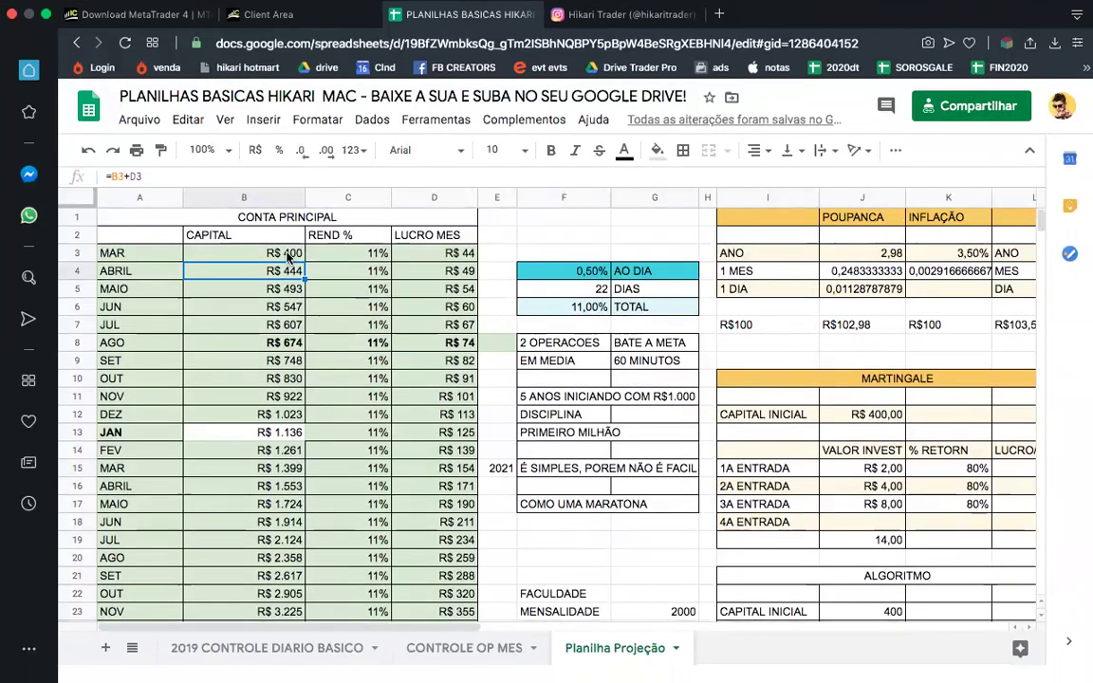
pyautogui.click(288, 254)
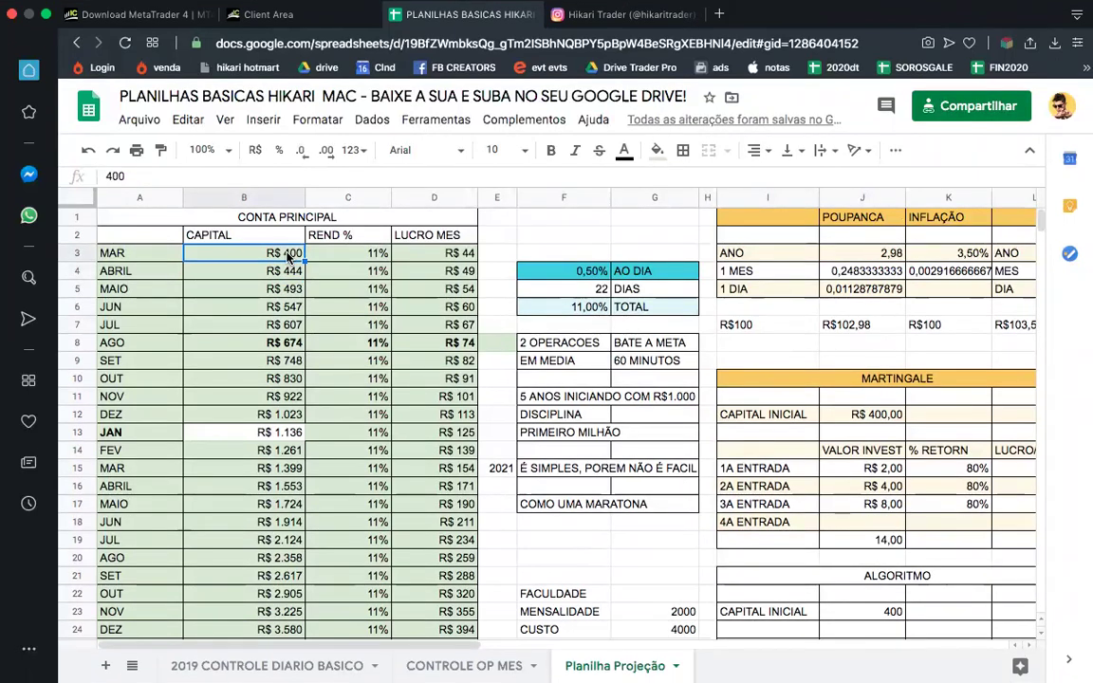
# Step: Review the monthly capital projection, the return rate formula in C3 and the yearly savings rate in J3
pyautogui.scroll(-3, 342, 474)
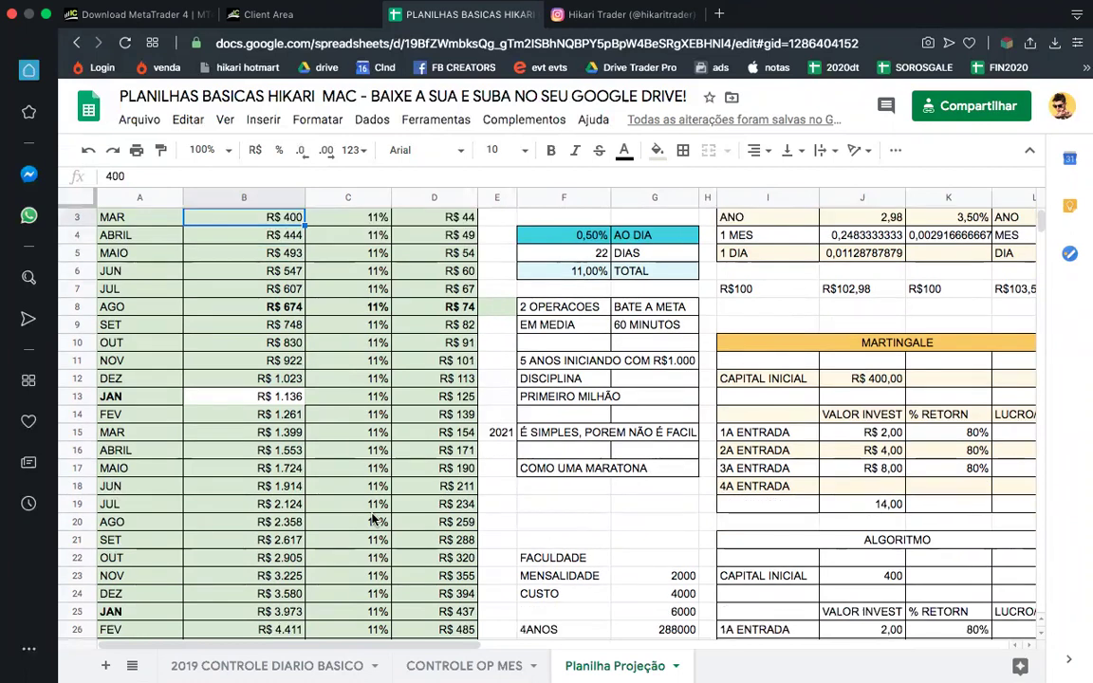
pyautogui.scroll(3, 327, 399)
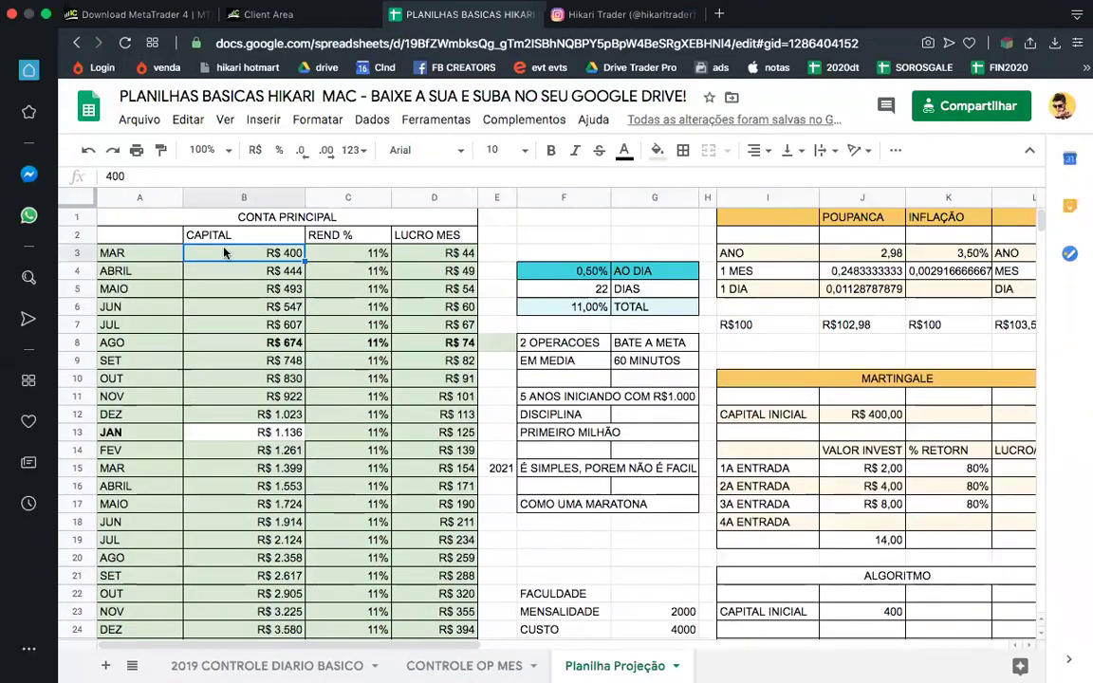
pyautogui.press('Right')
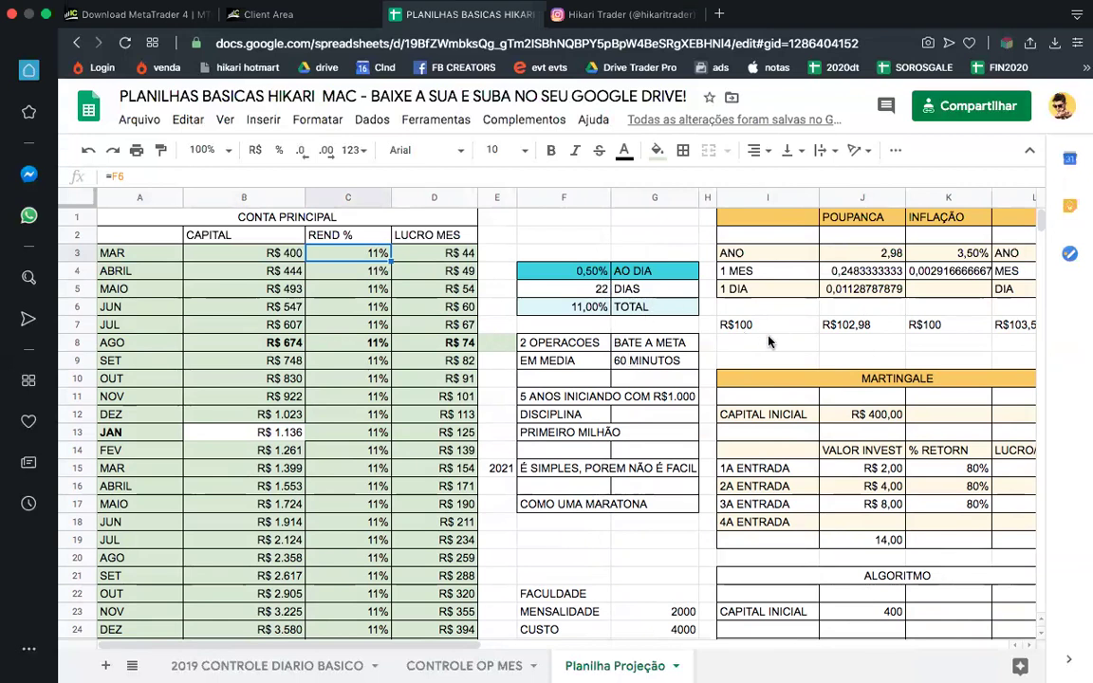
pyautogui.click(891, 255)
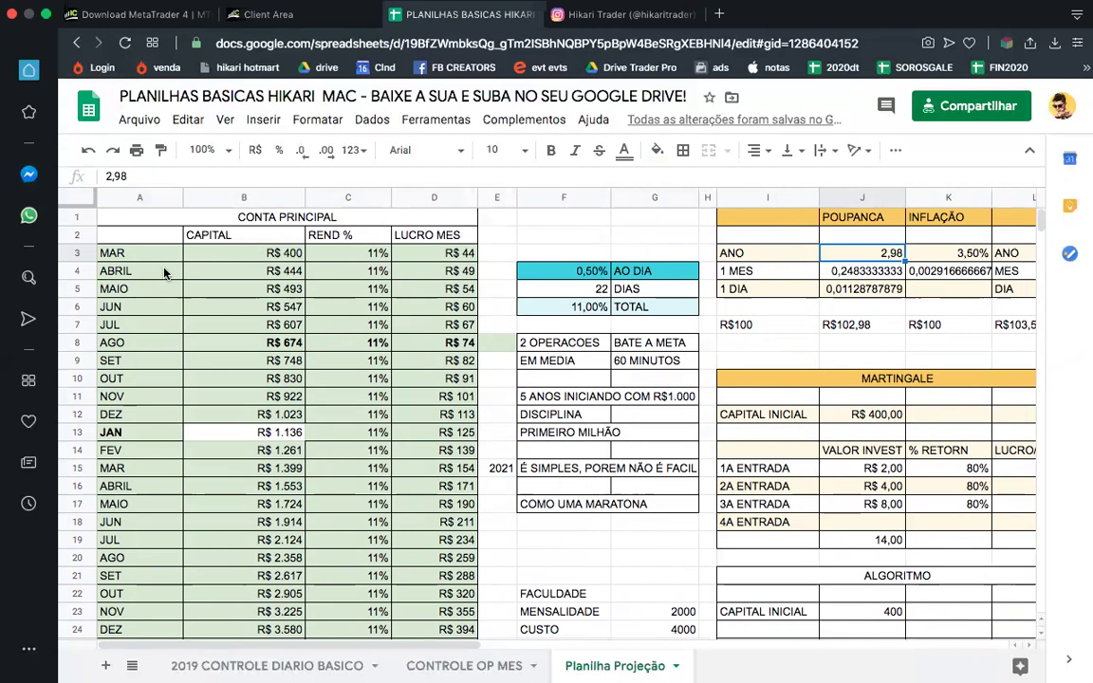
# Step: Enlarge the page to 110% and review the monthly projection starting from the March row
pyautogui.press('super+equal')
pyautogui.press('super+equal')
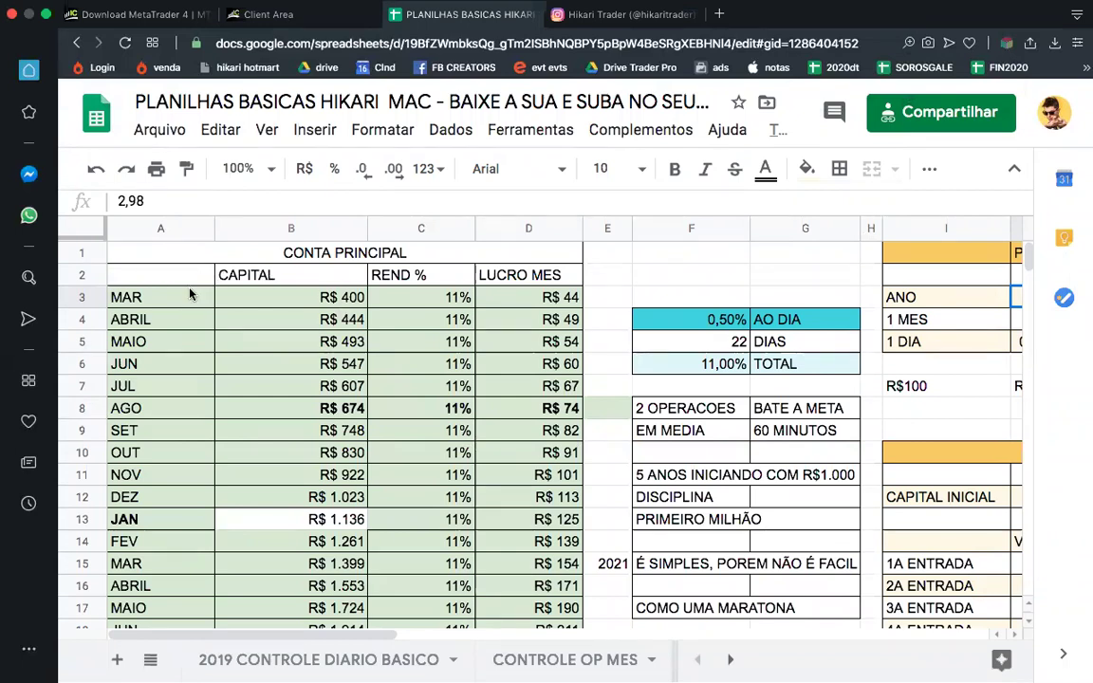
pyautogui.click(188, 299)
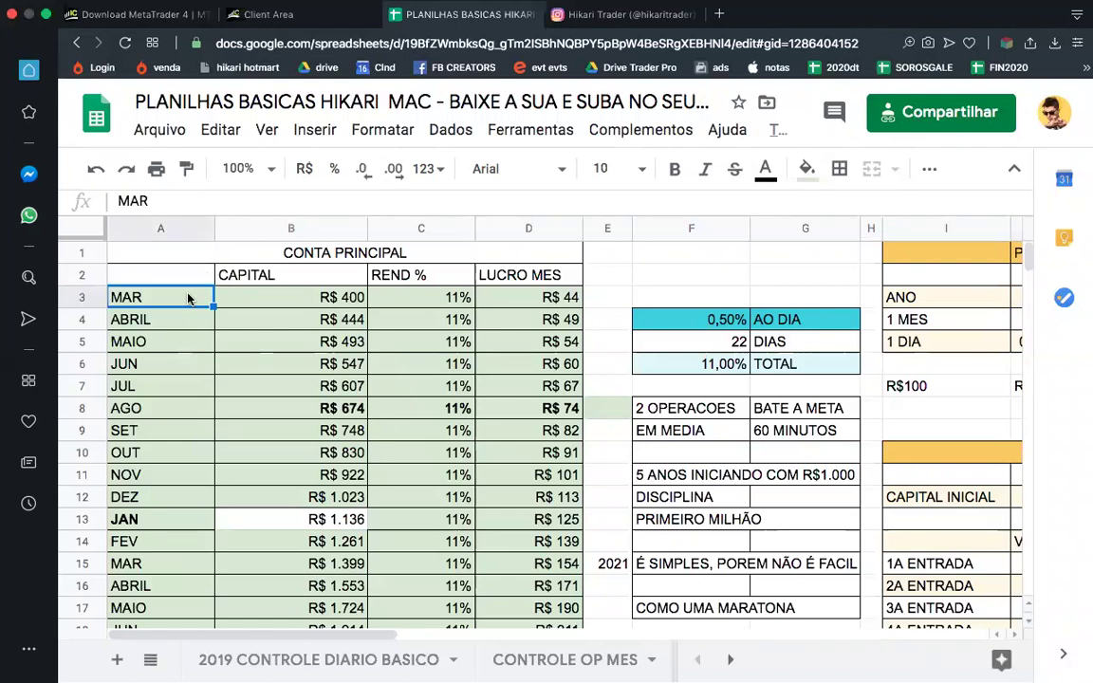
pyautogui.press('super+equal')
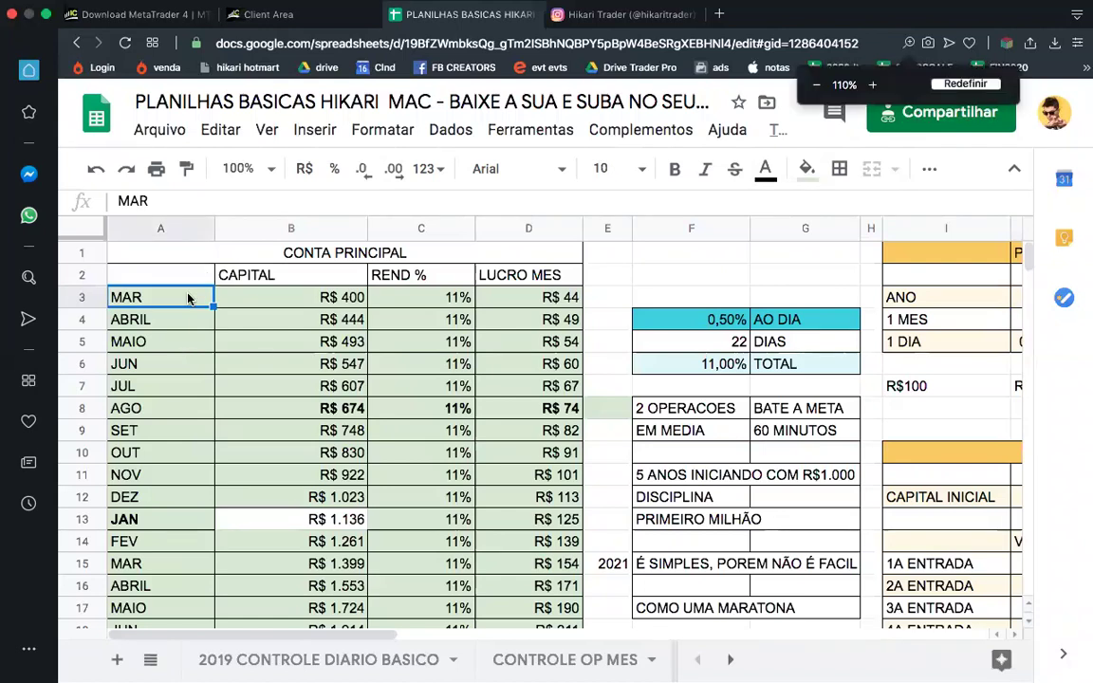
pyautogui.press('super+minus')
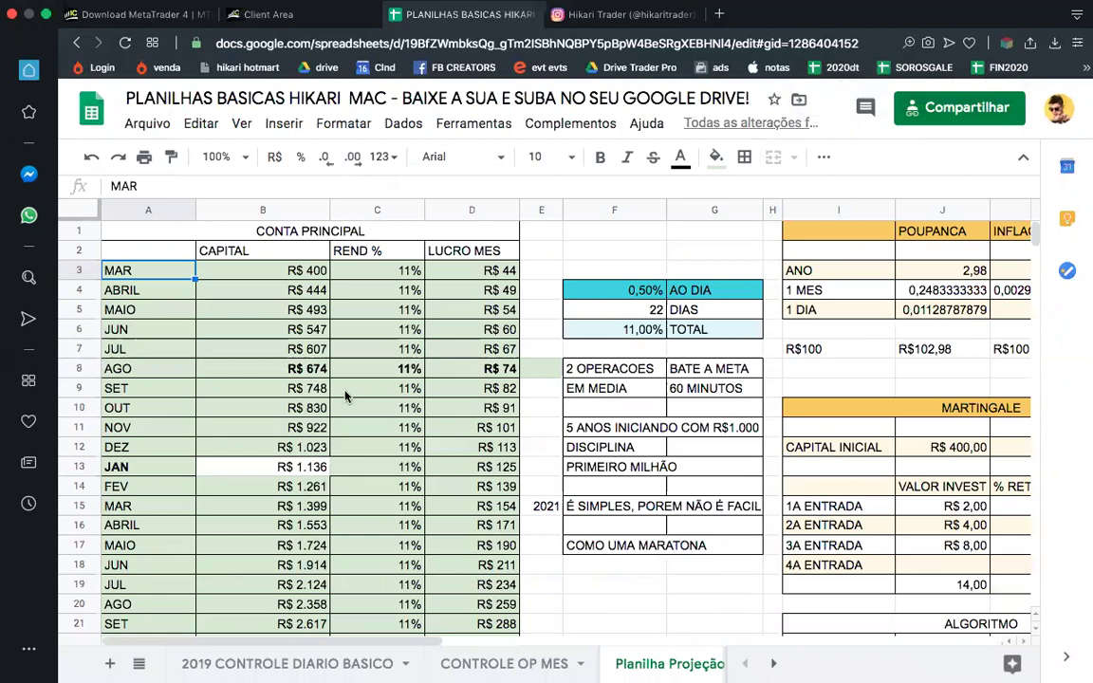
pyautogui.scroll(-1, 364, 379)
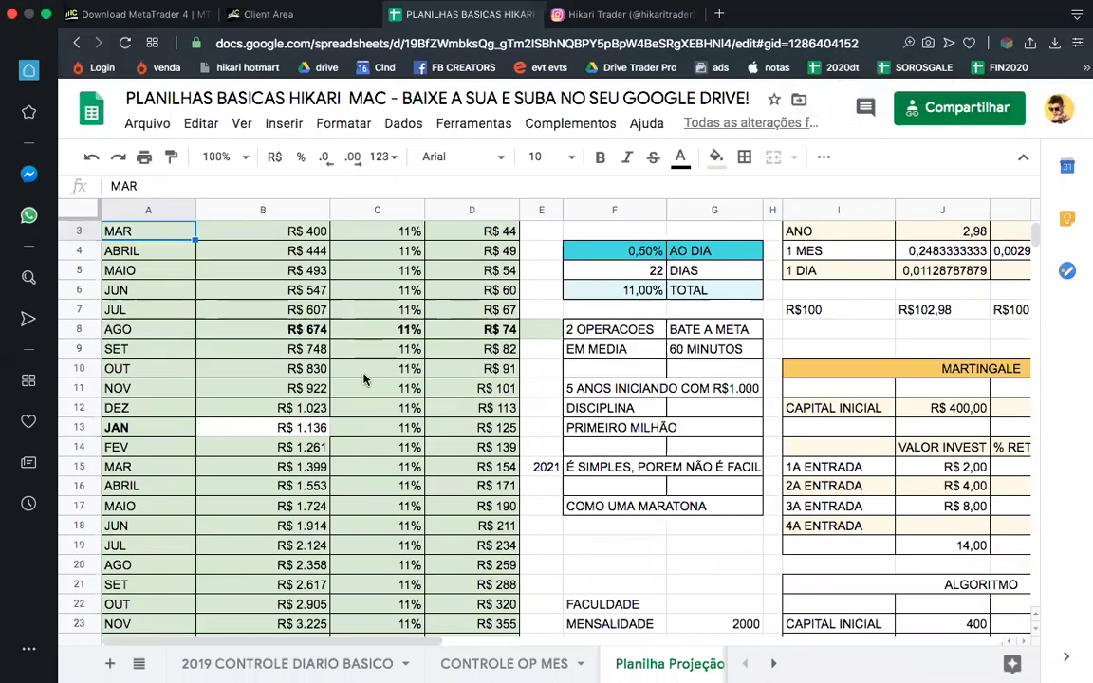
pyautogui.scroll(1, 363, 379)
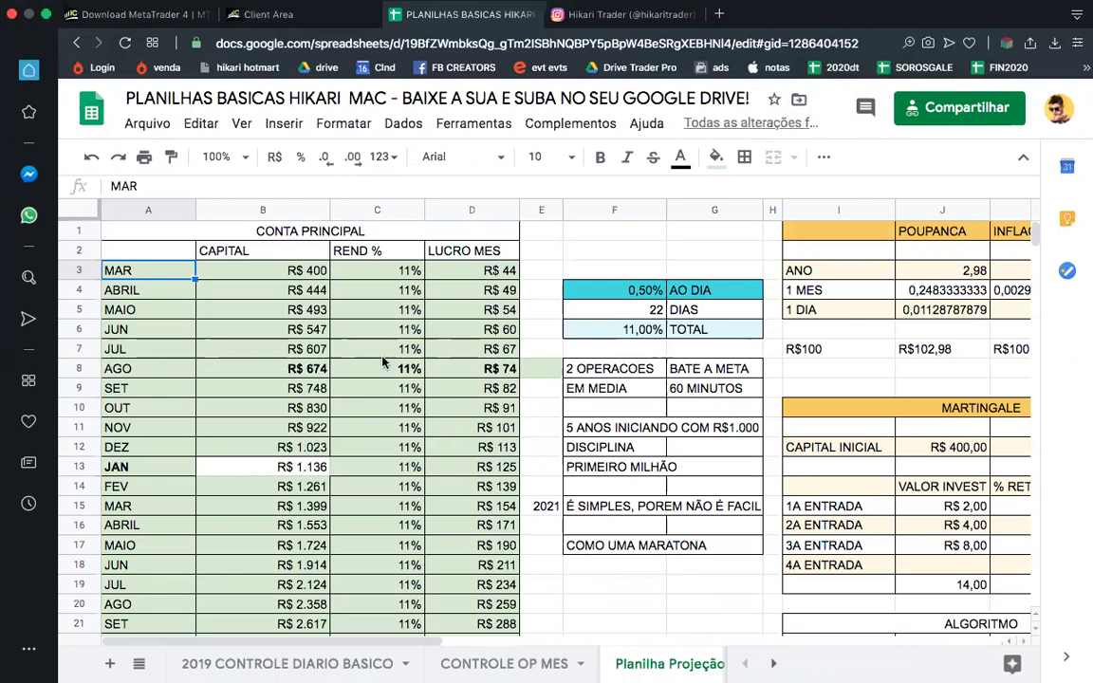
# Step: Compare the starting capital in B3 and daily rate in F4 with the December capital in B12 and the year marker in E15
pyautogui.click(289, 275)
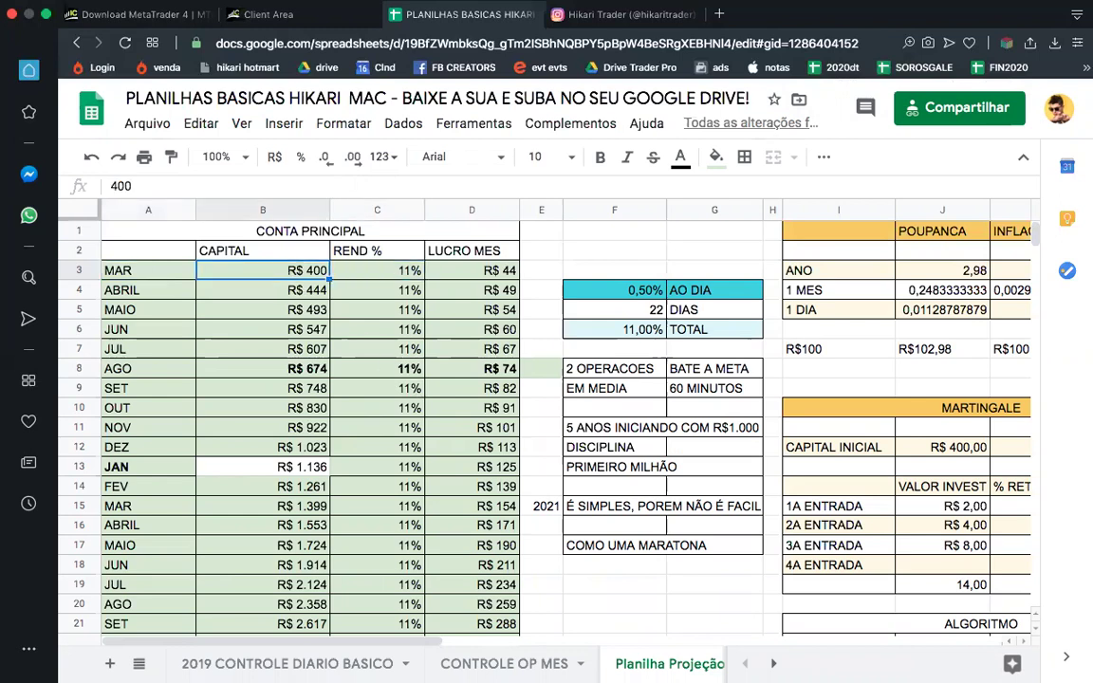
pyautogui.click(642, 291)
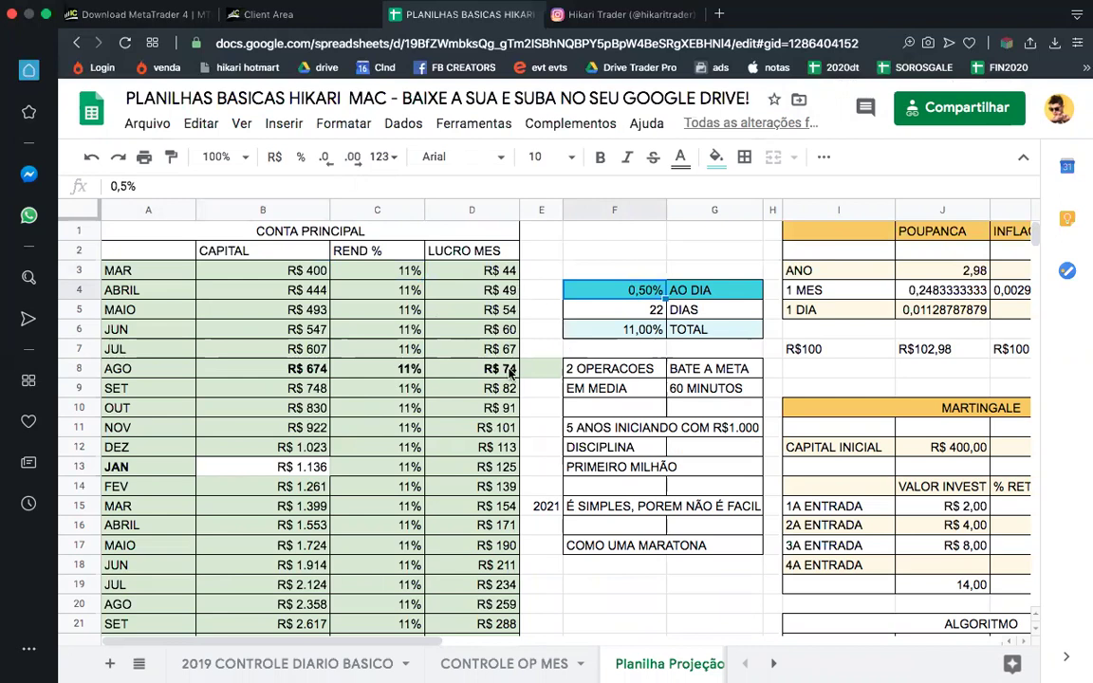
pyautogui.click(285, 447)
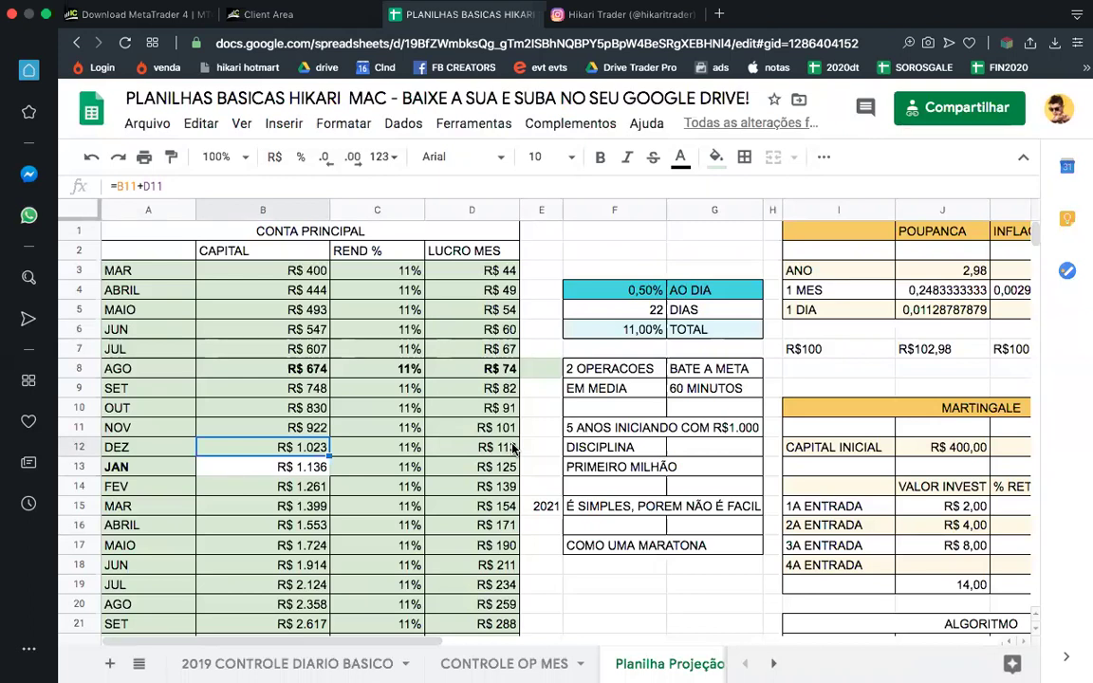
pyautogui.click(535, 510)
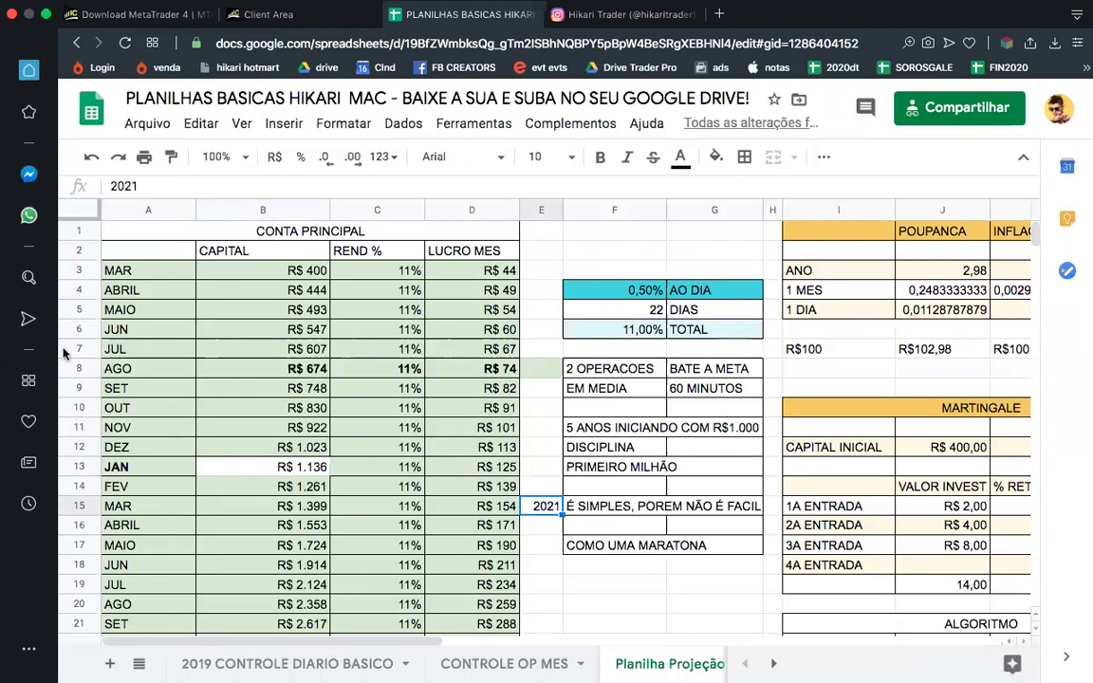
pyautogui.click(283, 265)
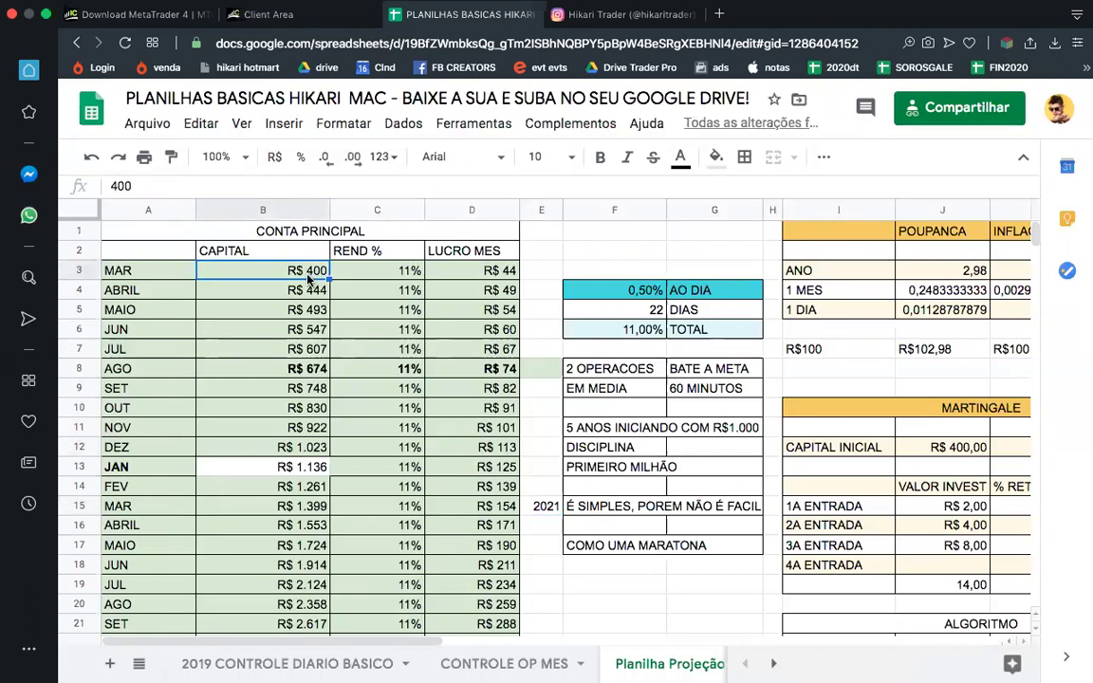
# Step: Compare the March starting capital in B3 with the following March's capital in B15
pyautogui.click(310, 510)
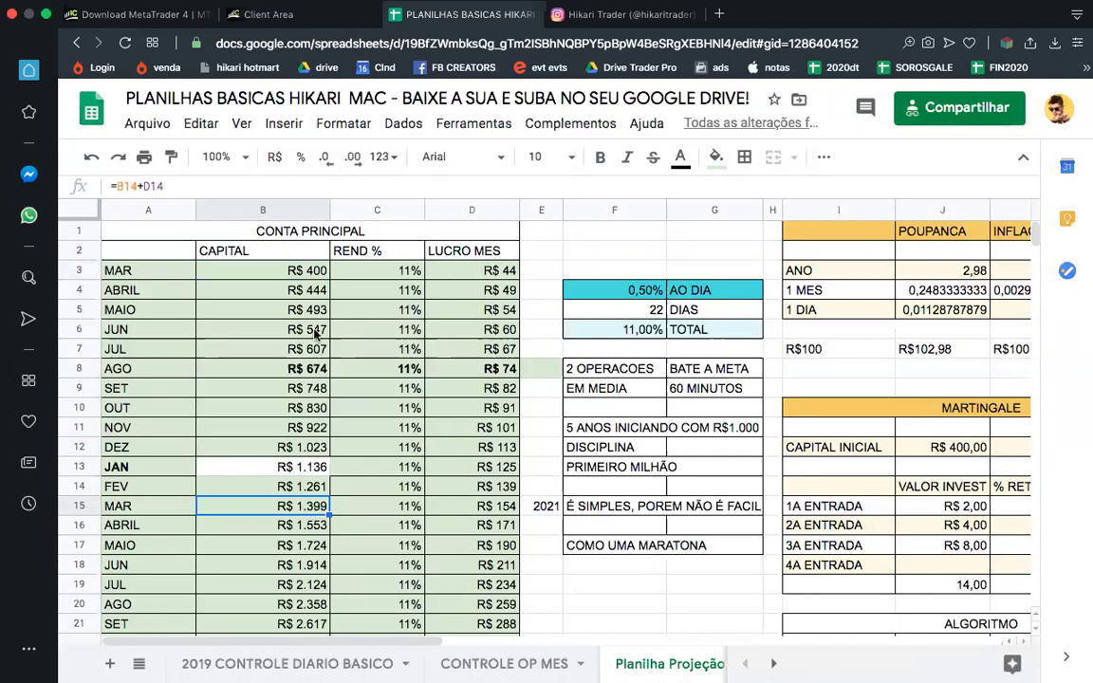
pyautogui.click(284, 271)
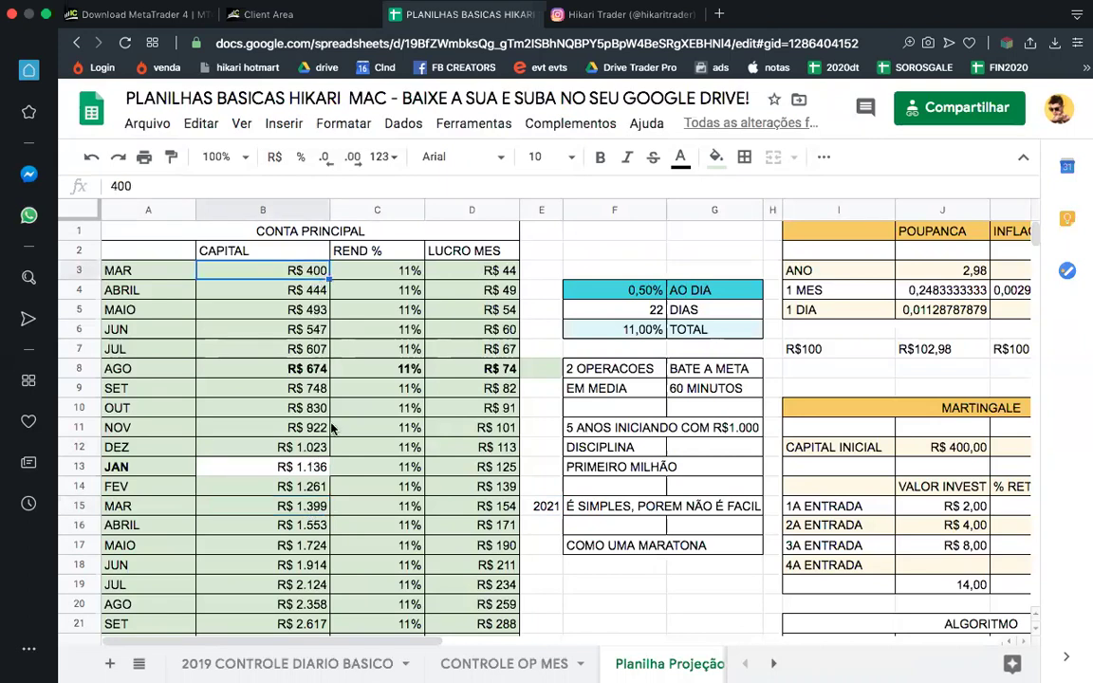
pyautogui.click(308, 511)
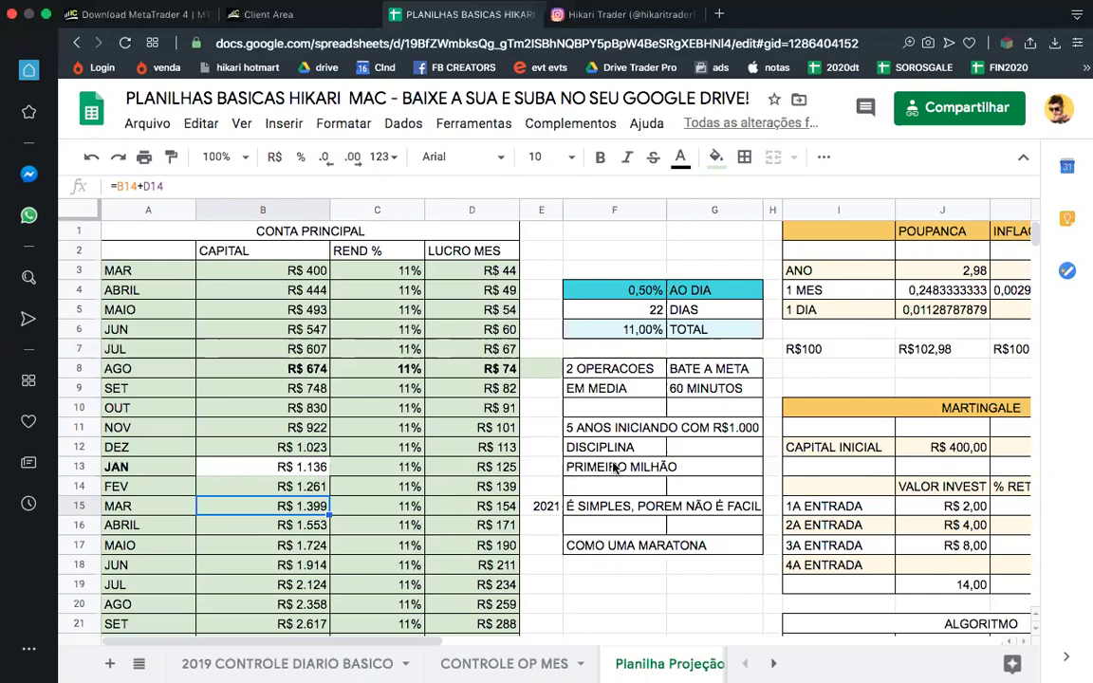
# Step: Examine the FACULDADE cost section, from its heading in F22 to the MENSALIDADE row
pyautogui.scroll(-3, 615, 467)
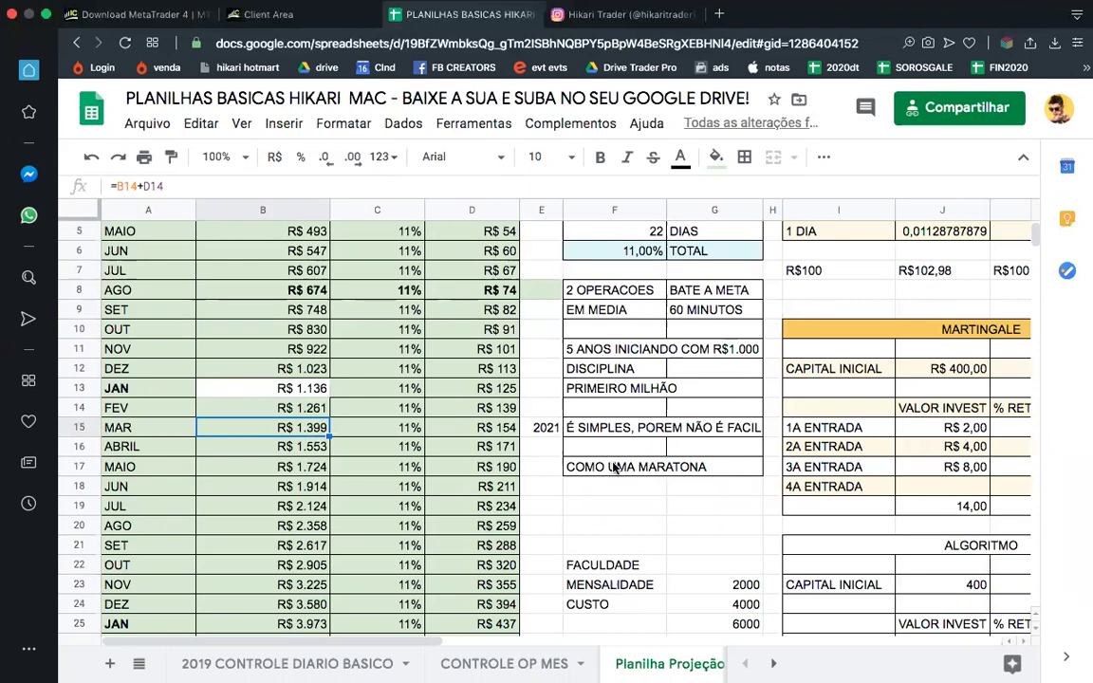
pyautogui.scroll(-7, 615, 465)
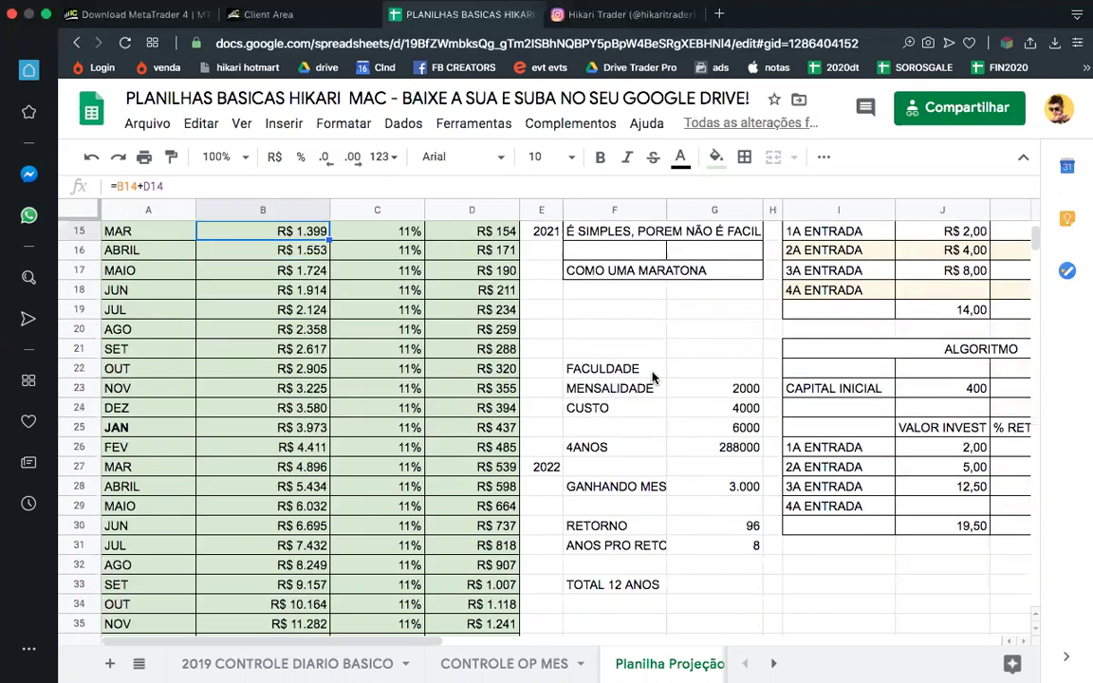
pyautogui.click(652, 378)
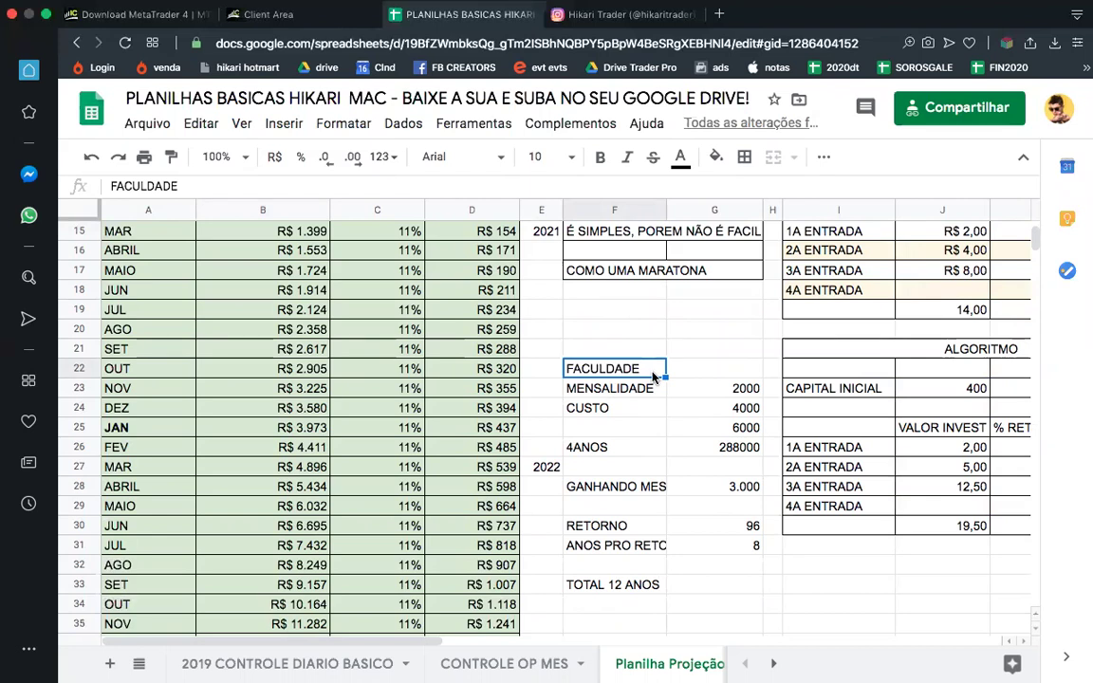
pyautogui.scroll(-2, 652, 377)
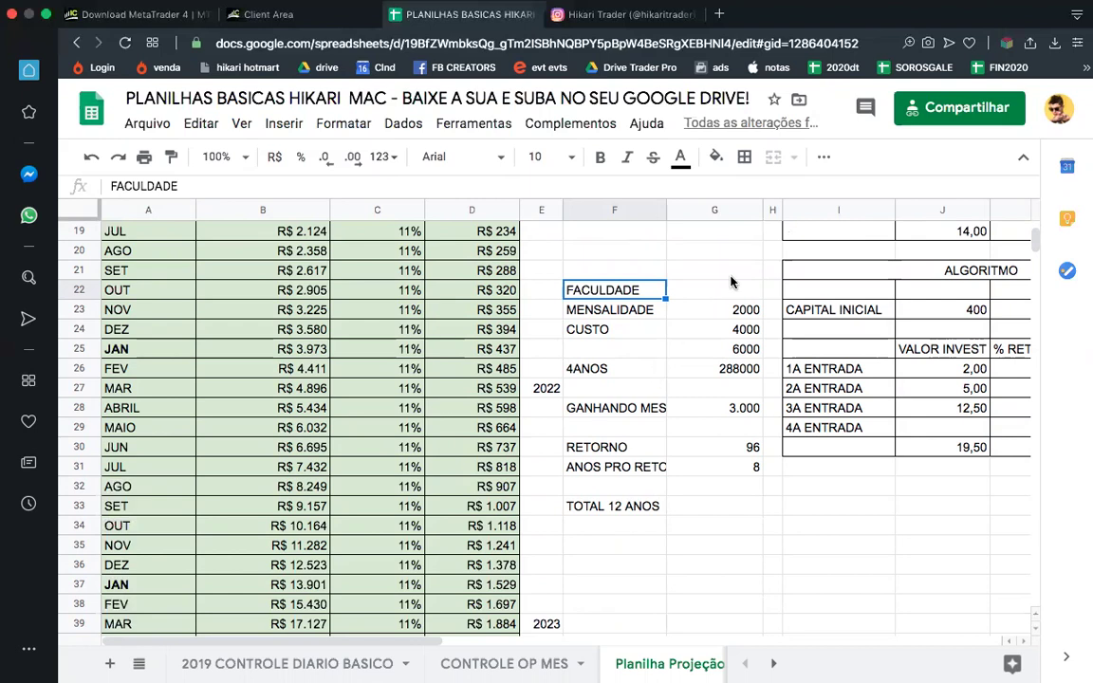
pyautogui.click(681, 269)
pyautogui.press('Down')
pyautogui.press('Left')
pyautogui.press('Down')
pyautogui.press('Up')
pyautogui.press('Right')
pyautogui.press('Left')
pyautogui.press('Down')
pyautogui.press('Right')
pyautogui.press('Down')
pyautogui.press('Up')
pyautogui.press('Left')
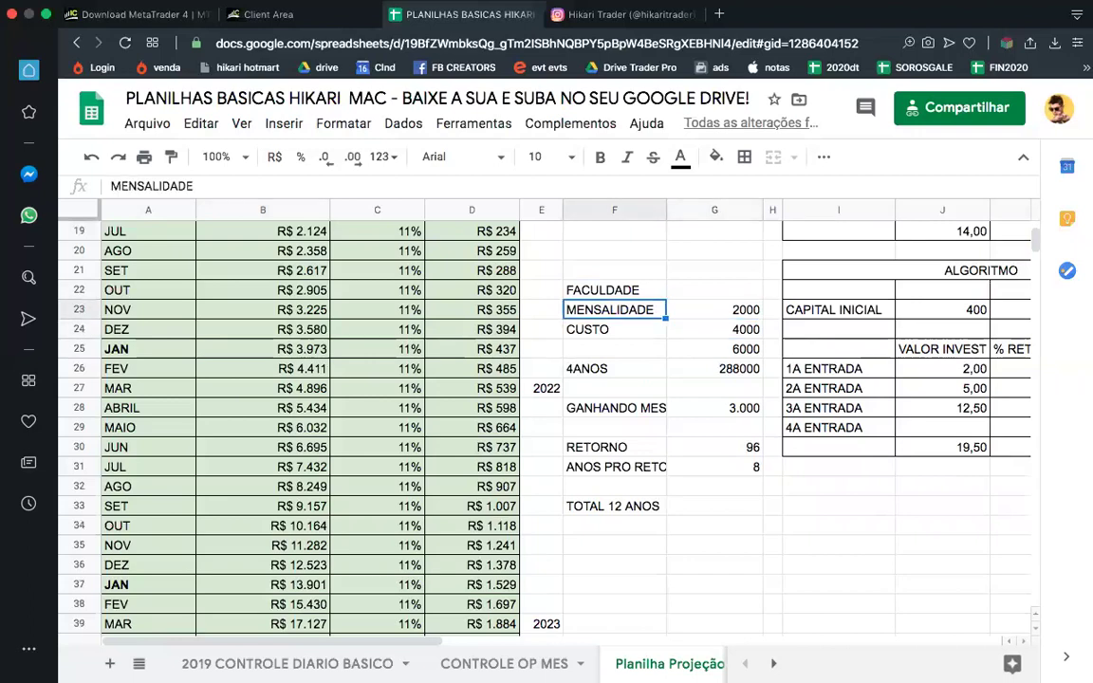
# Step: Set the MENSALIDADE amount in G23 to 1000
pyautogui.press('Right')
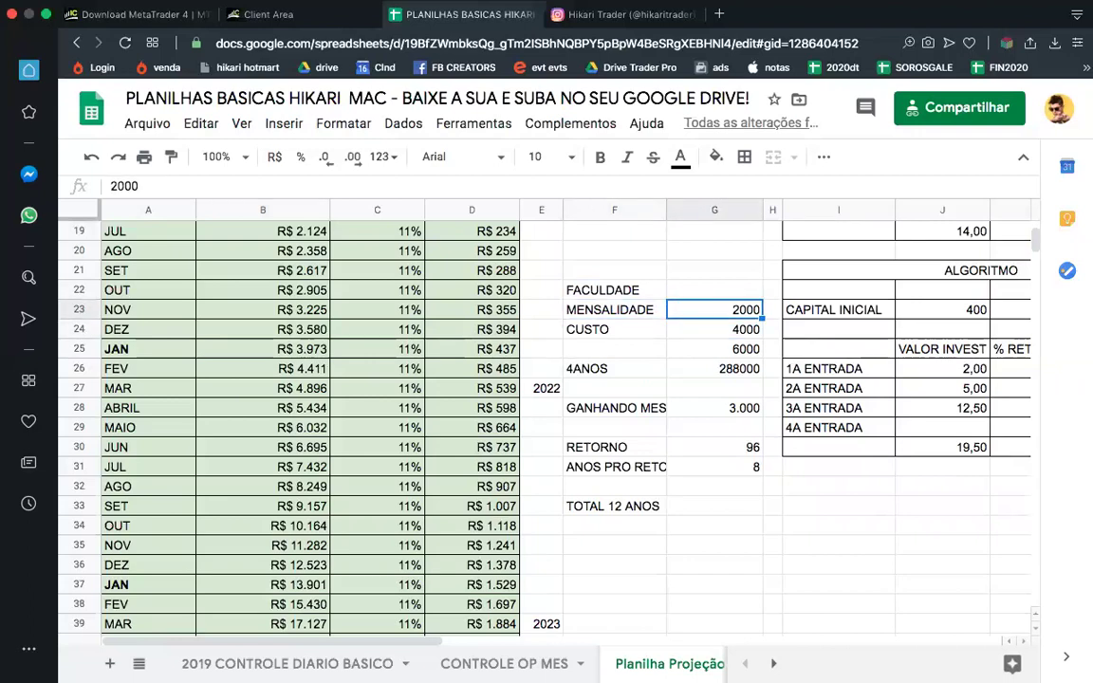
pyautogui.write('1000')
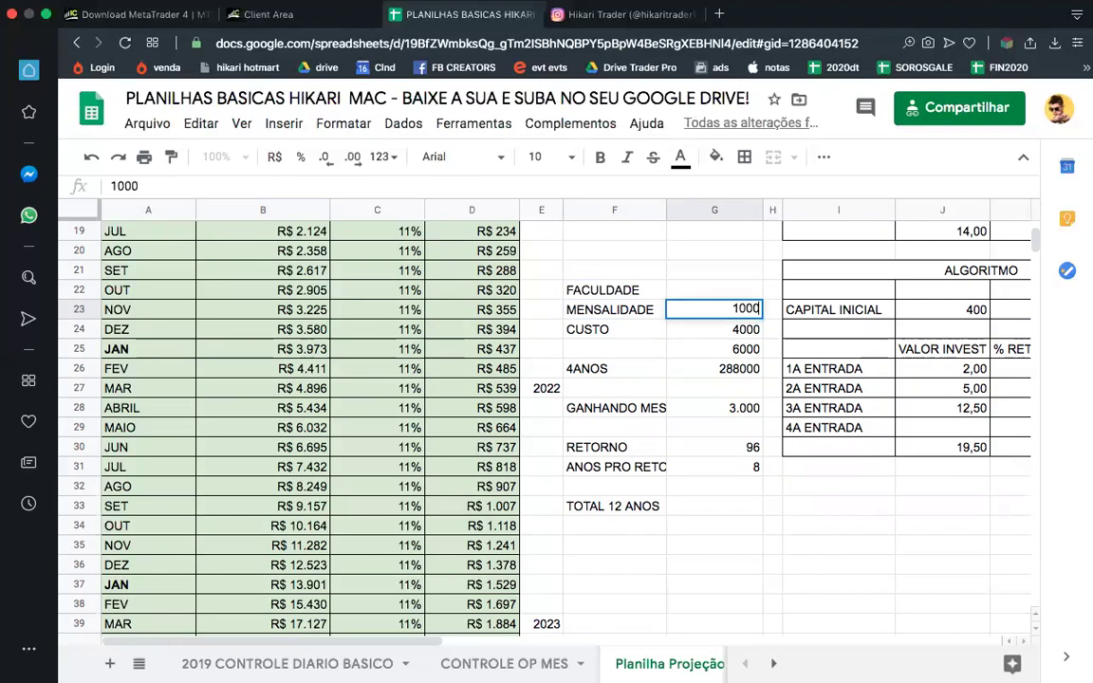
pyautogui.press('Return')
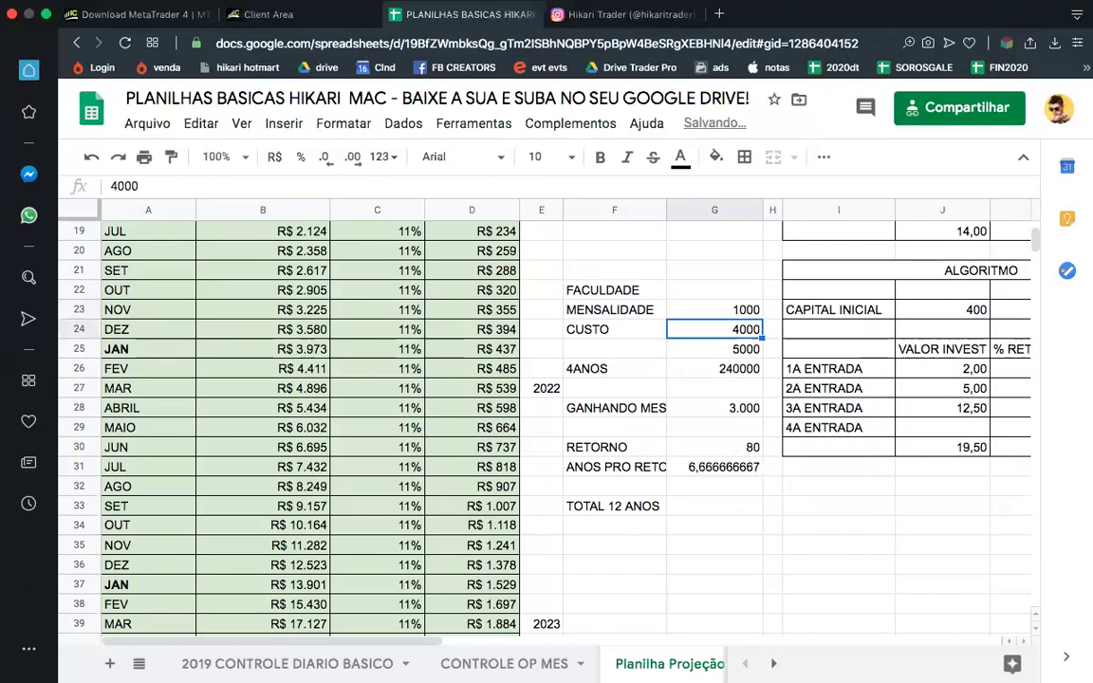
# Step: Set the CUSTO amount in G24 to 1500
pyautogui.click(614, 309)
pyautogui.click(714, 310)
pyautogui.click(614, 330)
pyautogui.click(715, 329)
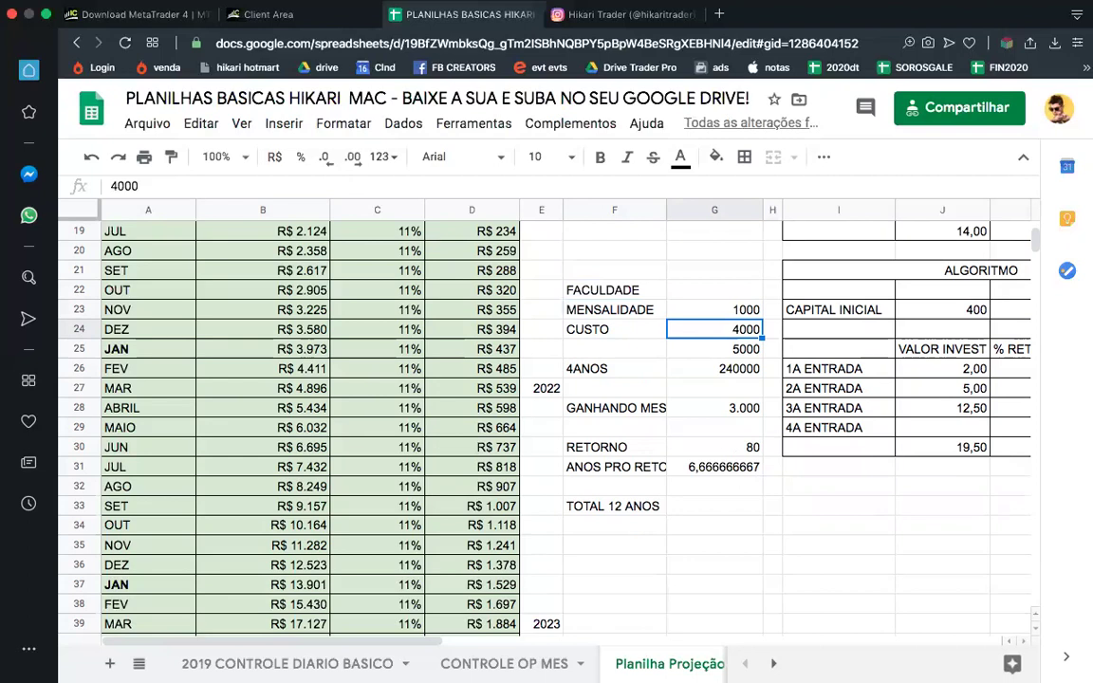
pyautogui.write('1500')
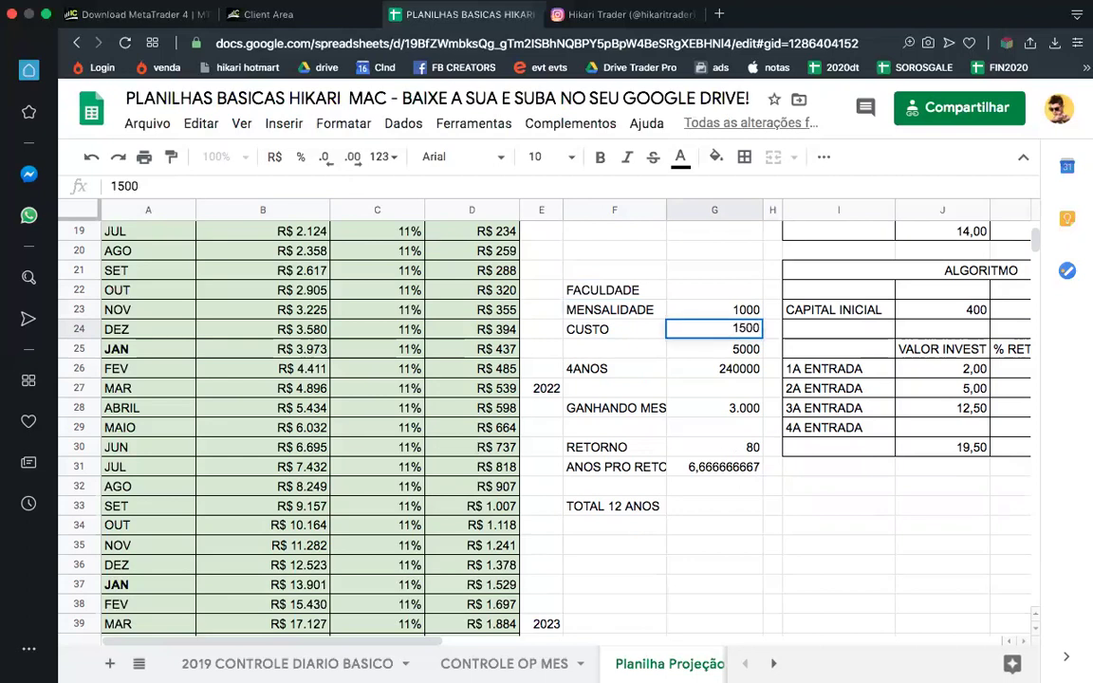
pyautogui.press('Return')
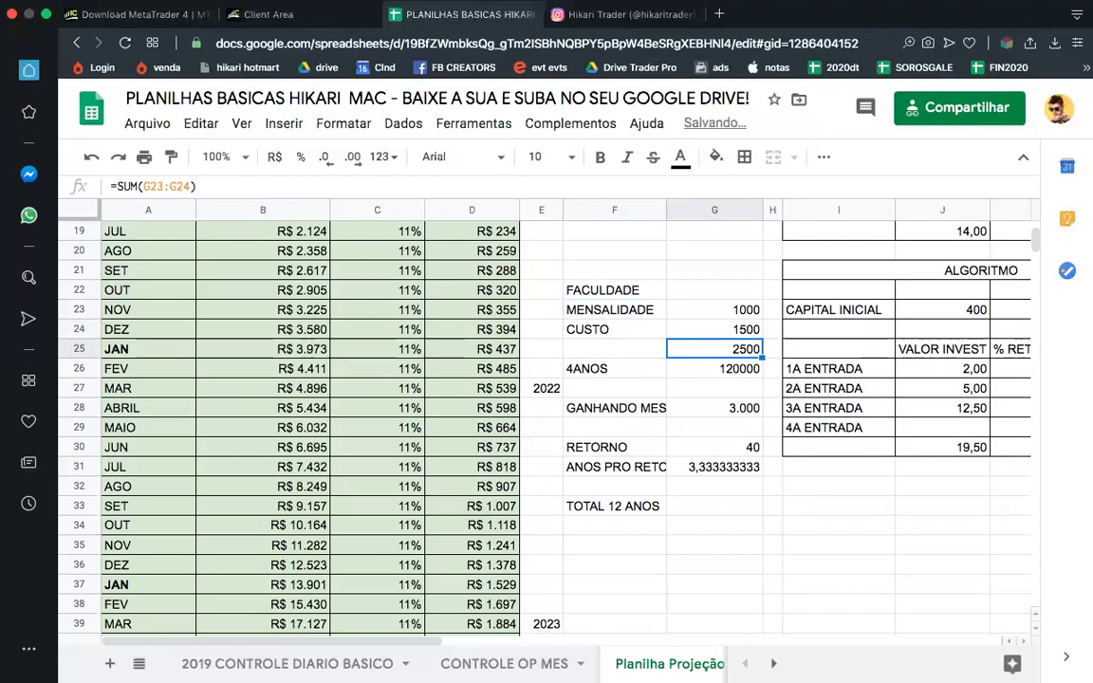
# Step: Review the MENSALIDADE and CUSTO amounts in G23 and G24 against their sum formula in G25
pyautogui.click(714, 330)
pyautogui.click(715, 309)
pyautogui.click(715, 329)
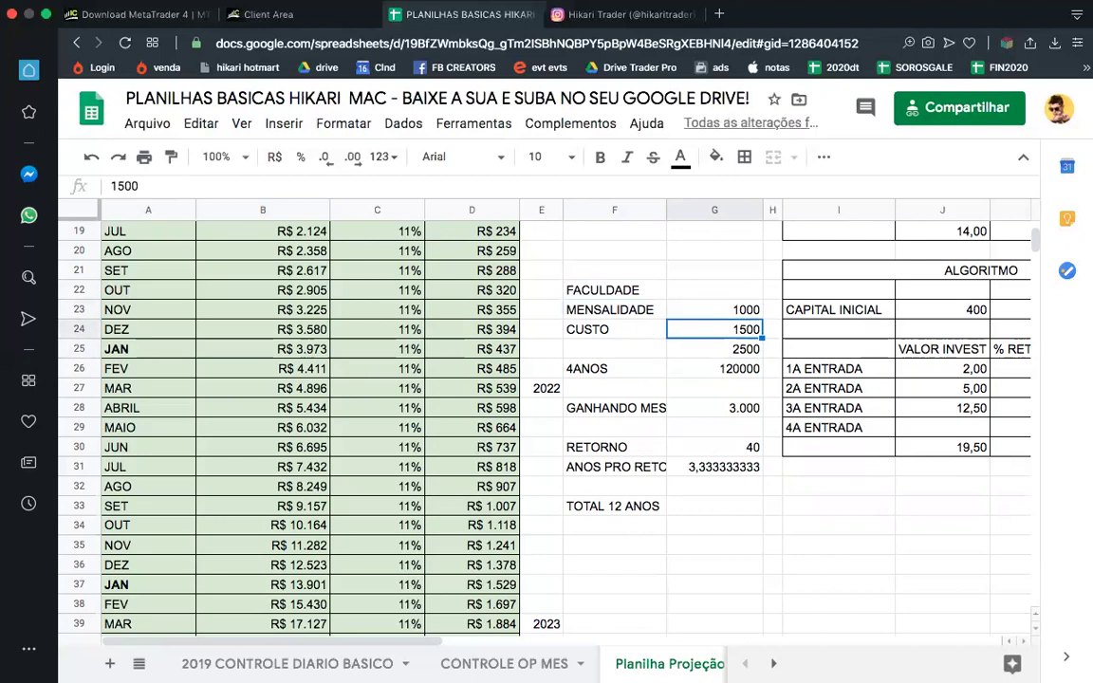
pyautogui.click(714, 349)
pyautogui.click(714, 329)
pyautogui.click(714, 349)
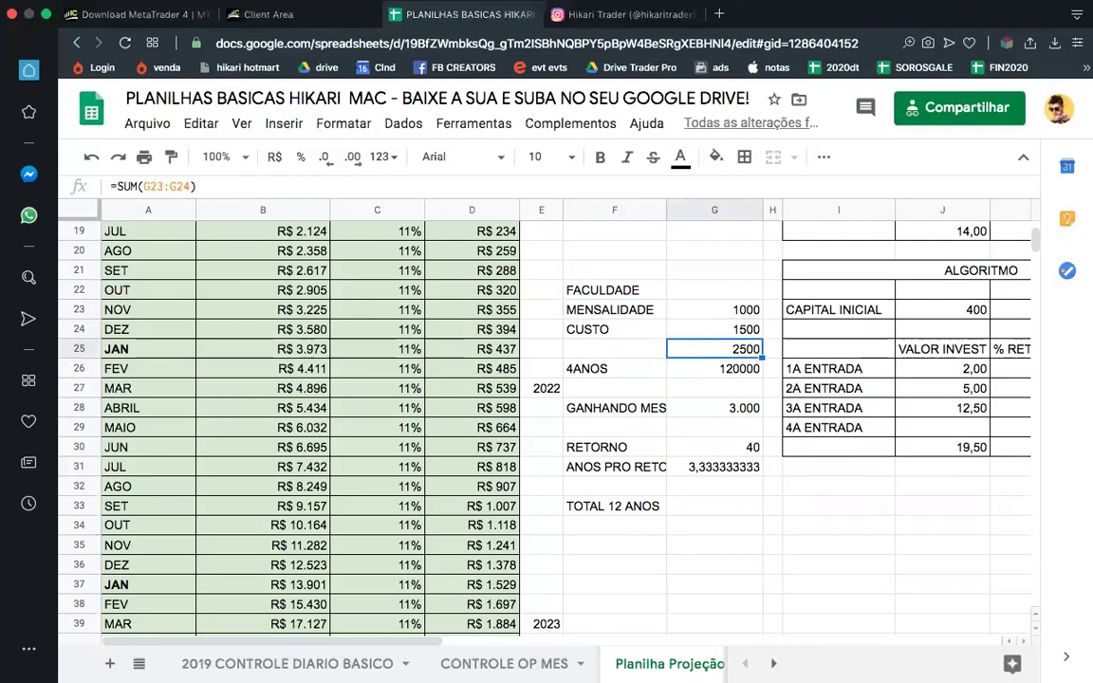
pyautogui.click(715, 329)
pyautogui.click(715, 349)
pyautogui.click(715, 330)
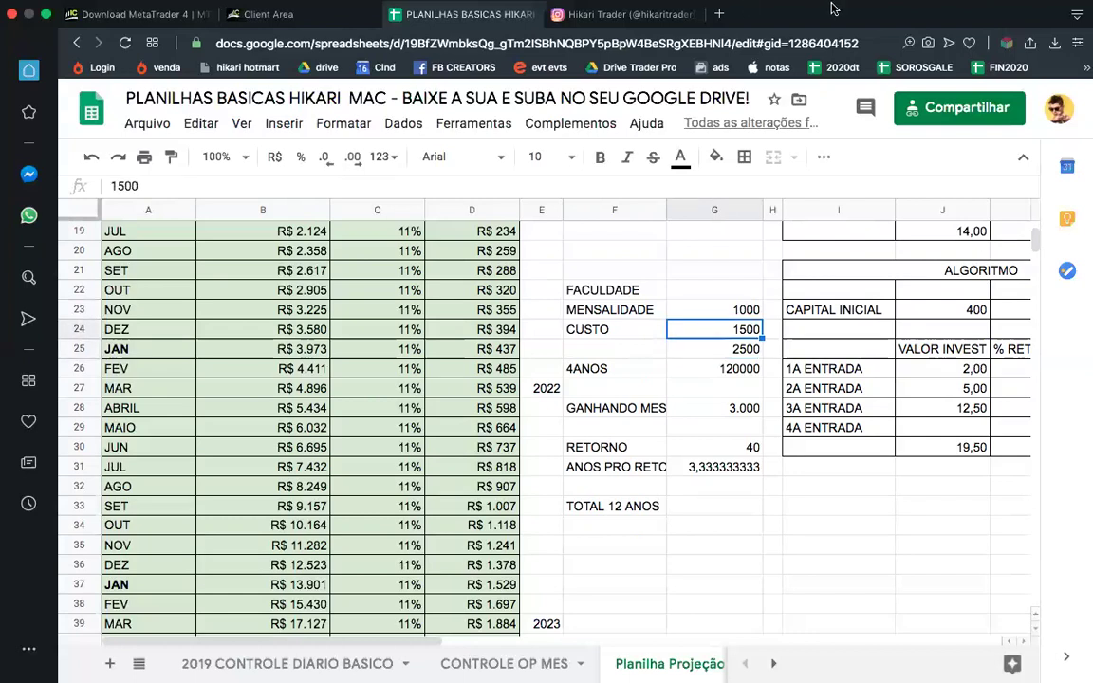
pyautogui.moveTo(835, 9)
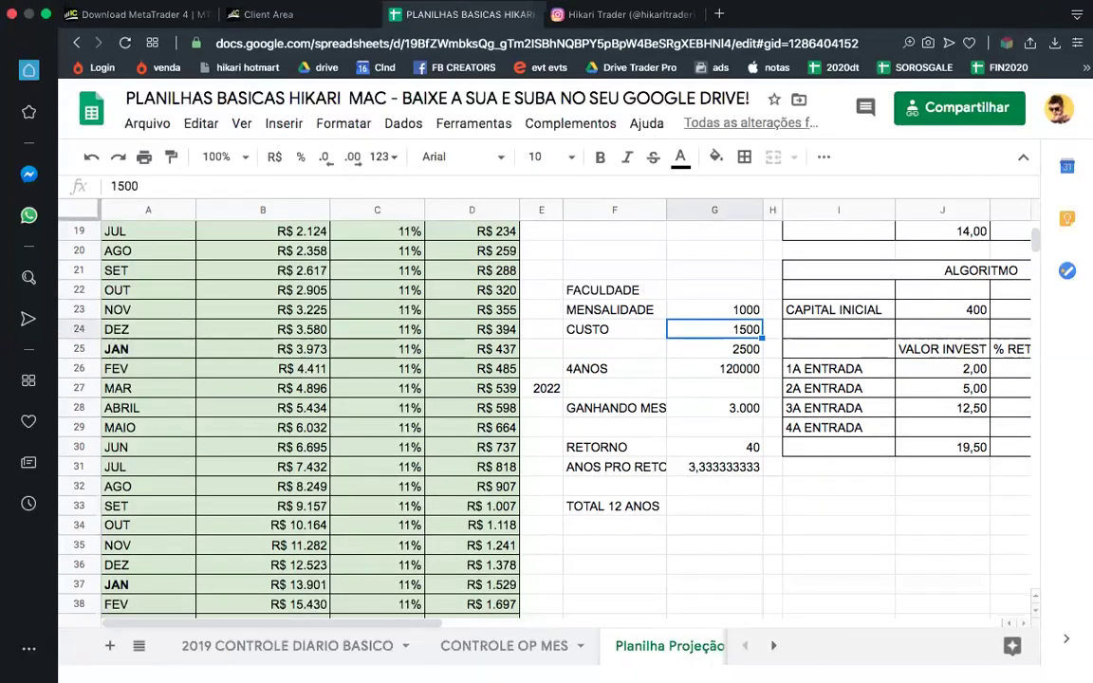
pyautogui.click(739, 351)
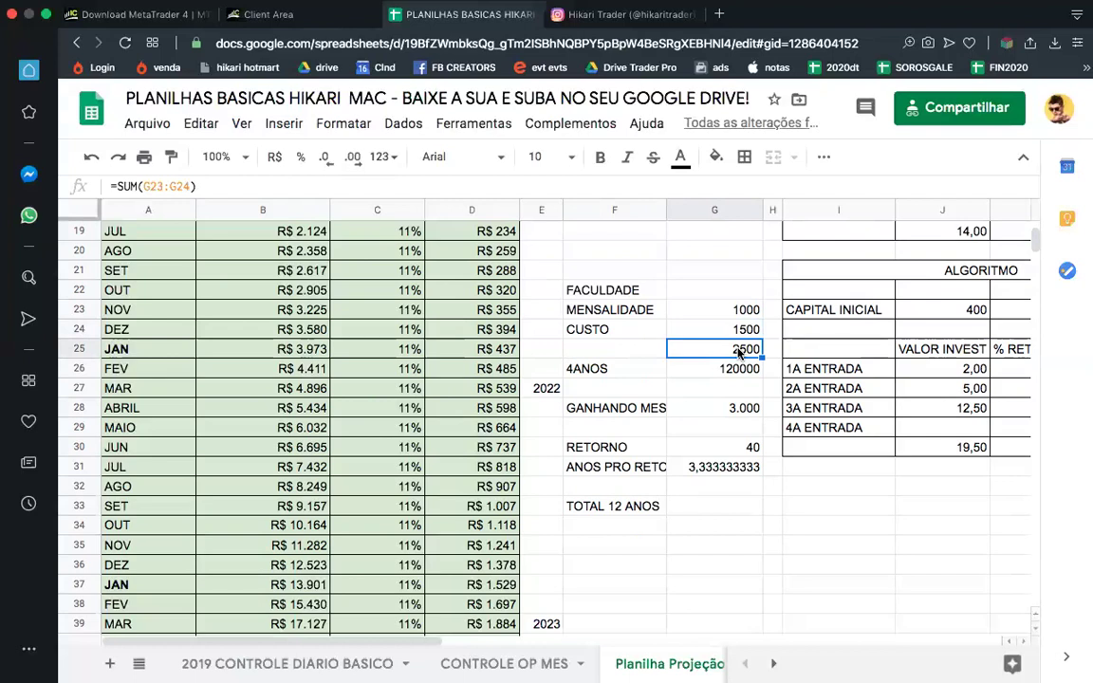
# Step: Inspect the 4ANOS total in G26 and its formula, leaving the formula as it is
pyautogui.press('Down')
pyautogui.press('Left')
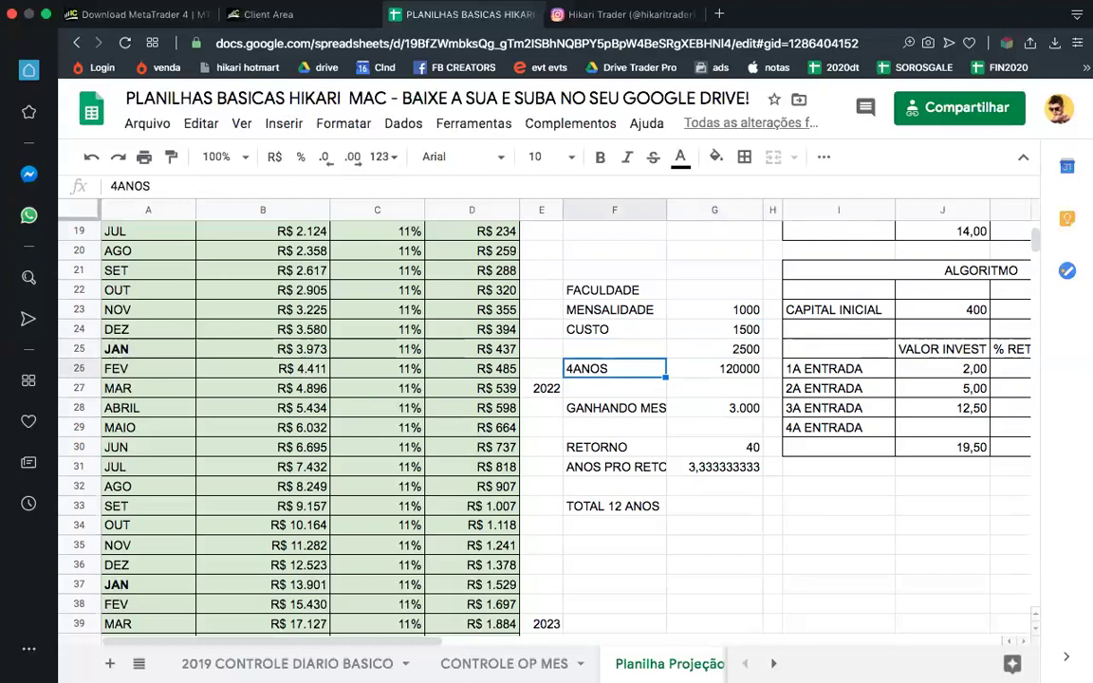
pyautogui.press('Right')
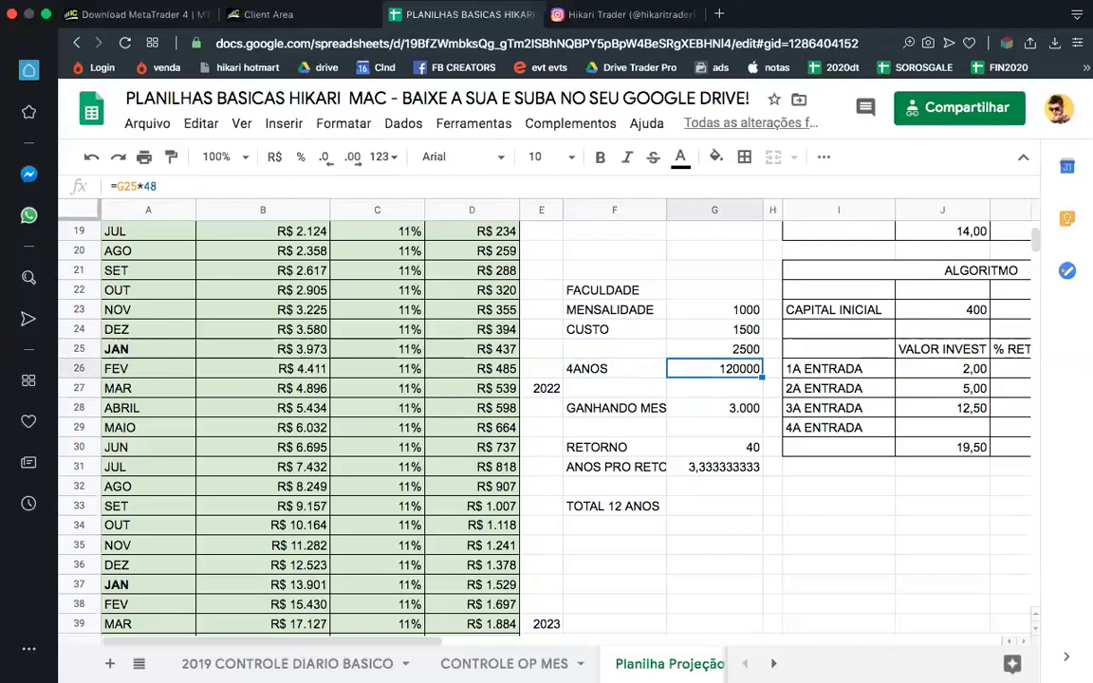
pyautogui.press('Return')
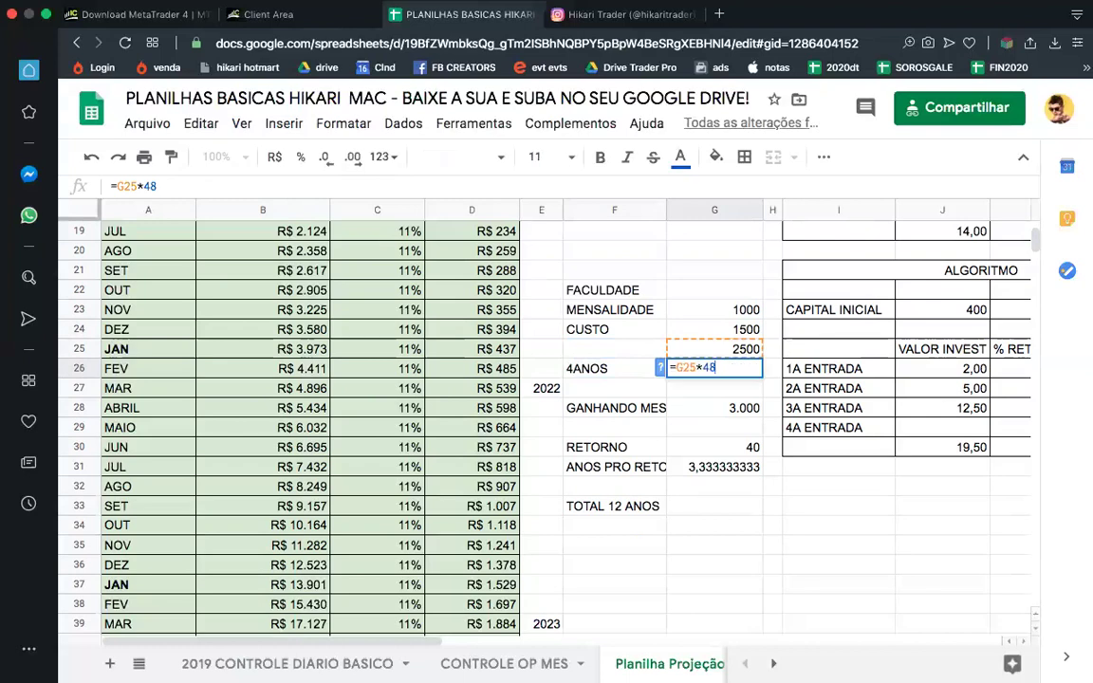
pyautogui.click(772, 350)
pyautogui.click(732, 368)
pyautogui.press('Left')
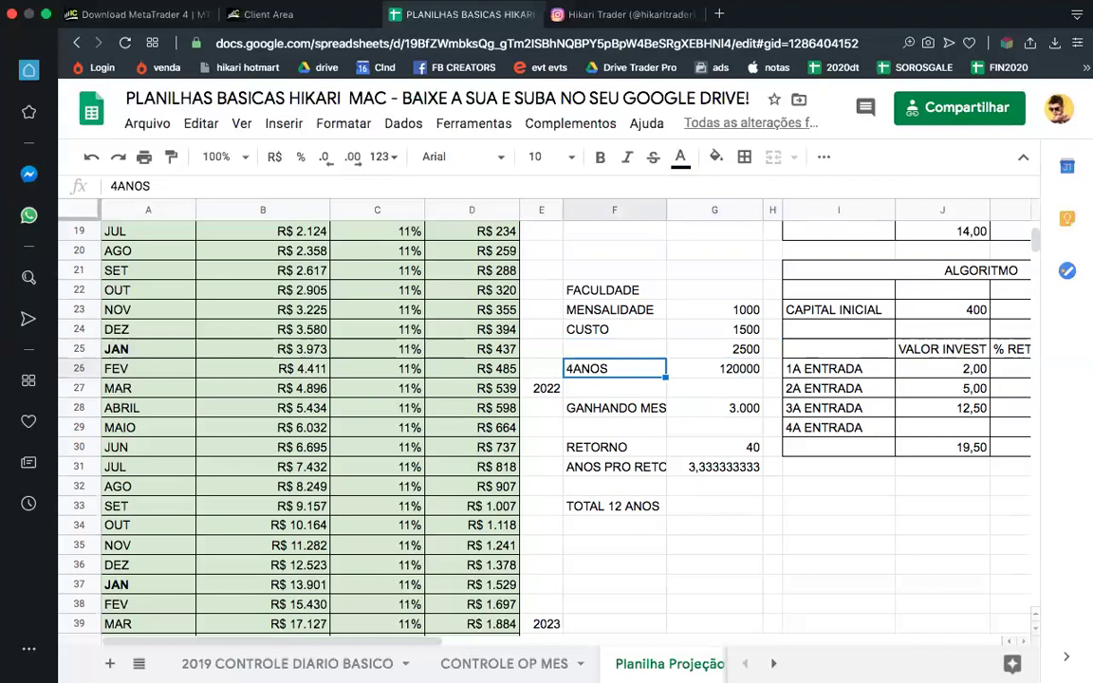
pyautogui.click(714, 368)
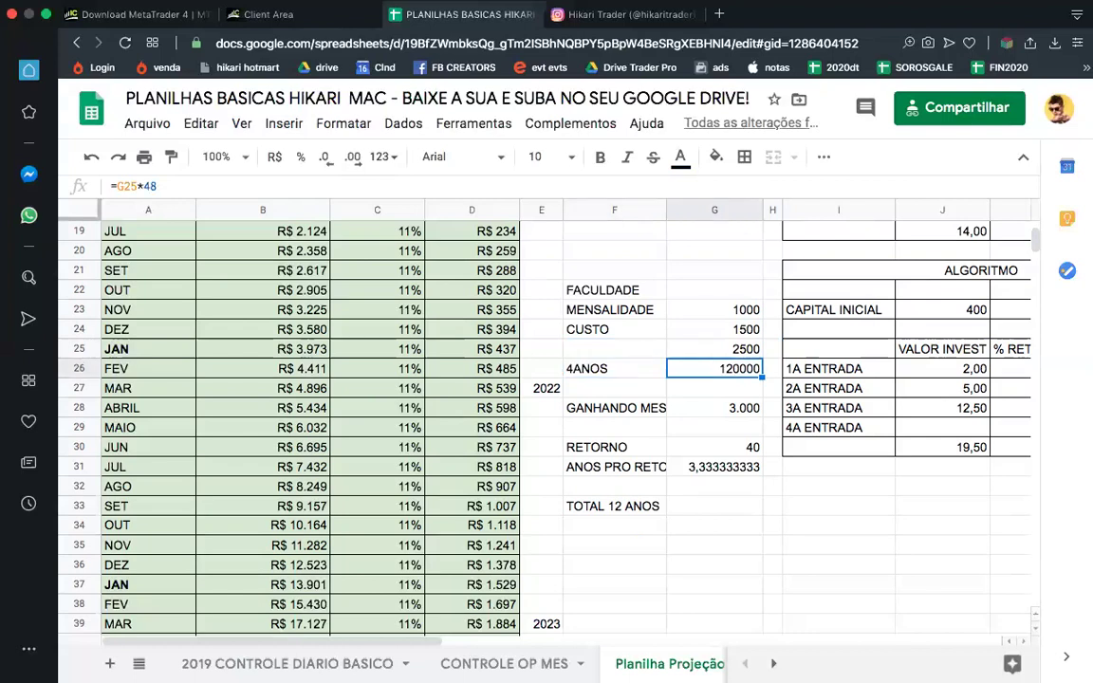
# Step: Format the 4ANOS total in G26 as R$ currency and review it beside its label
pyautogui.press('Return')
pyautogui.press('Escape')
pyautogui.click(274, 157)
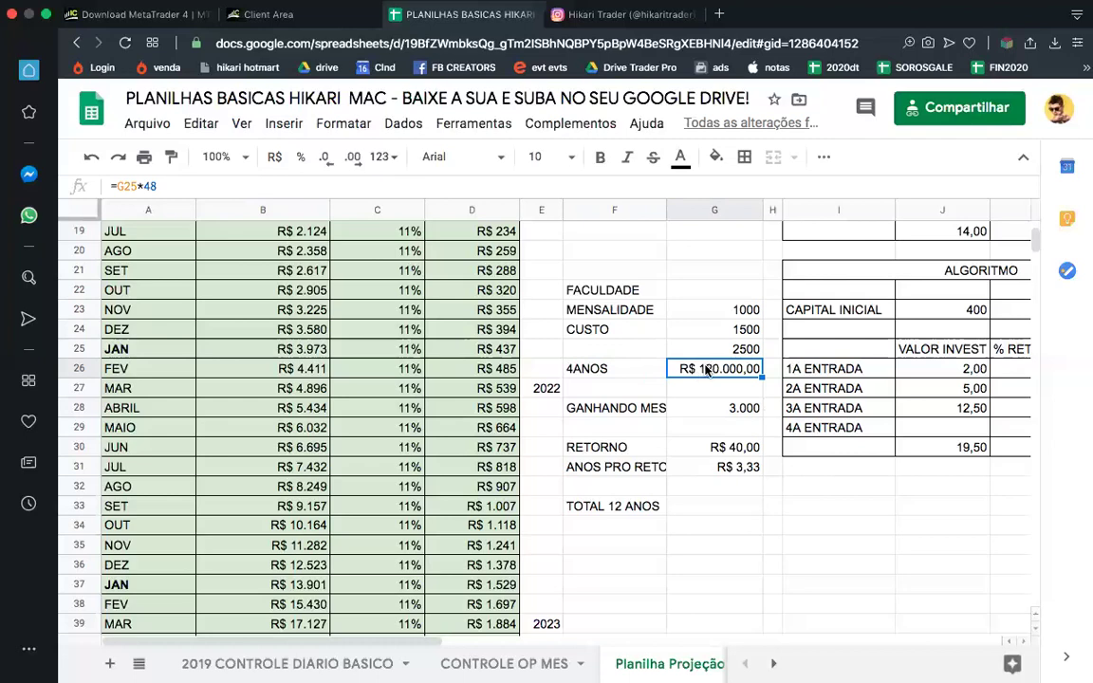
pyautogui.click(656, 373)
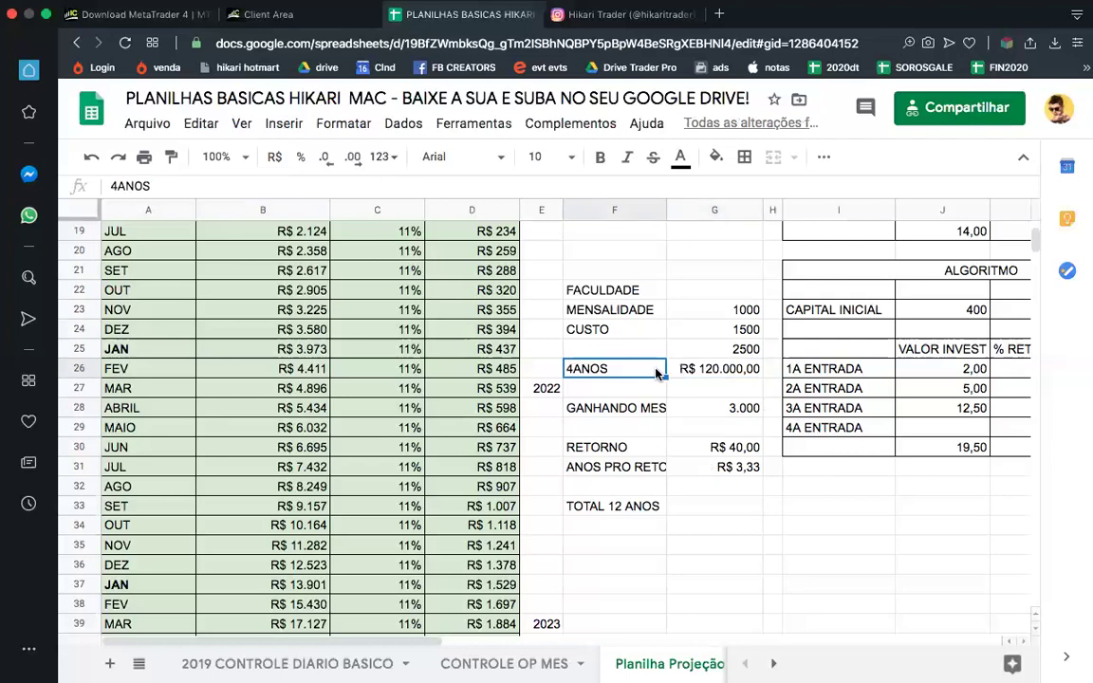
pyautogui.press('Right')
pyautogui.click(615, 389)
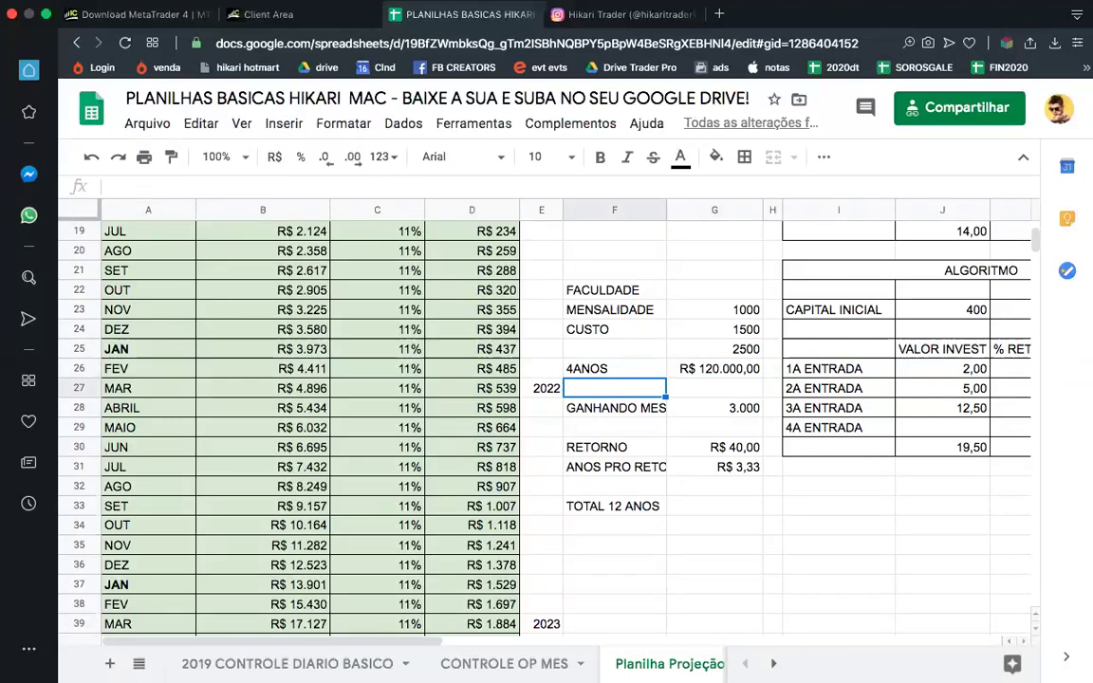
pyautogui.click(715, 368)
pyautogui.press('Left')
pyautogui.press('Right')
# Step: Set the GANHANDO MES monthly earnings in G28 to 2000
pyautogui.press('Down')
pyautogui.press('Left')
pyautogui.press('Down')
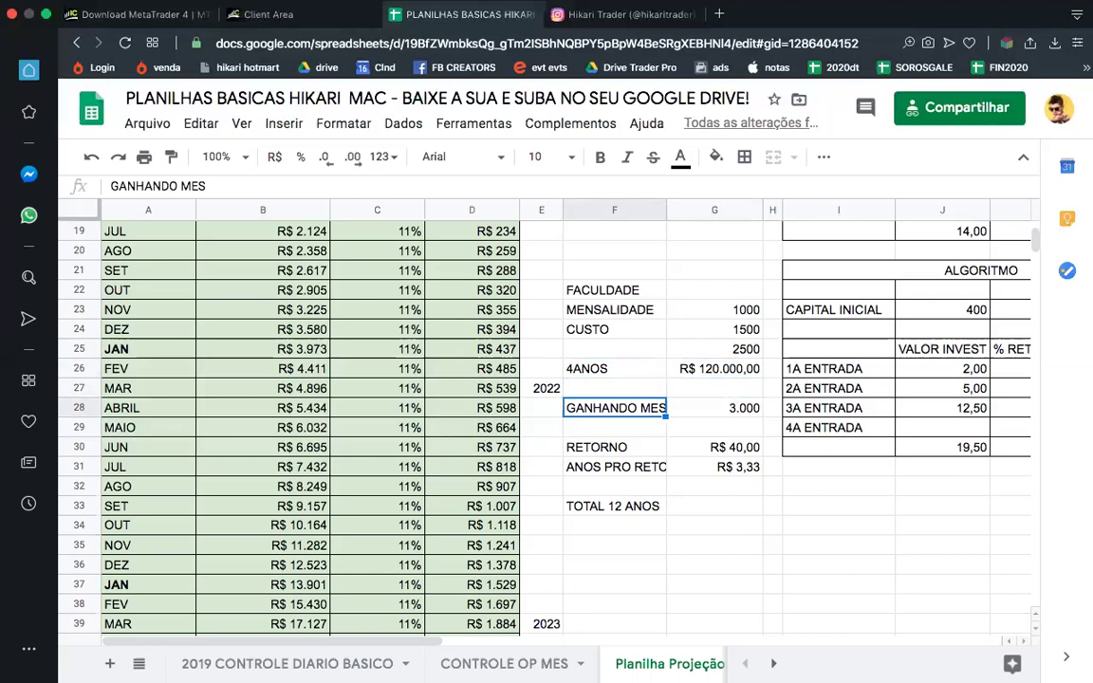
pyautogui.press('Right')
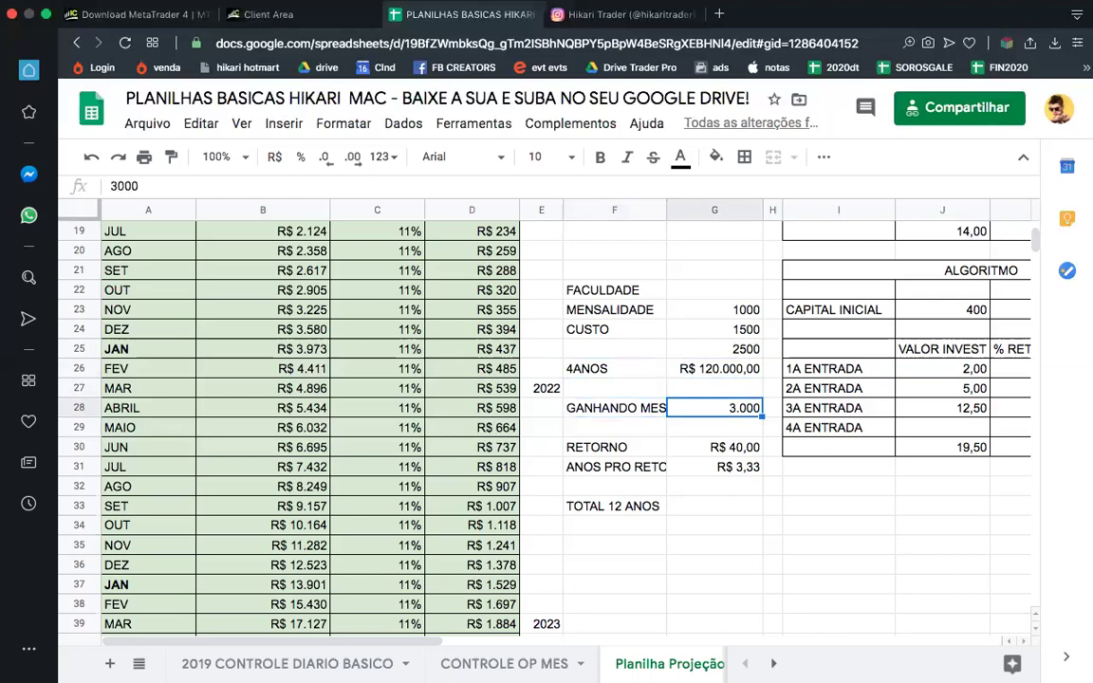
pyautogui.write('2000')
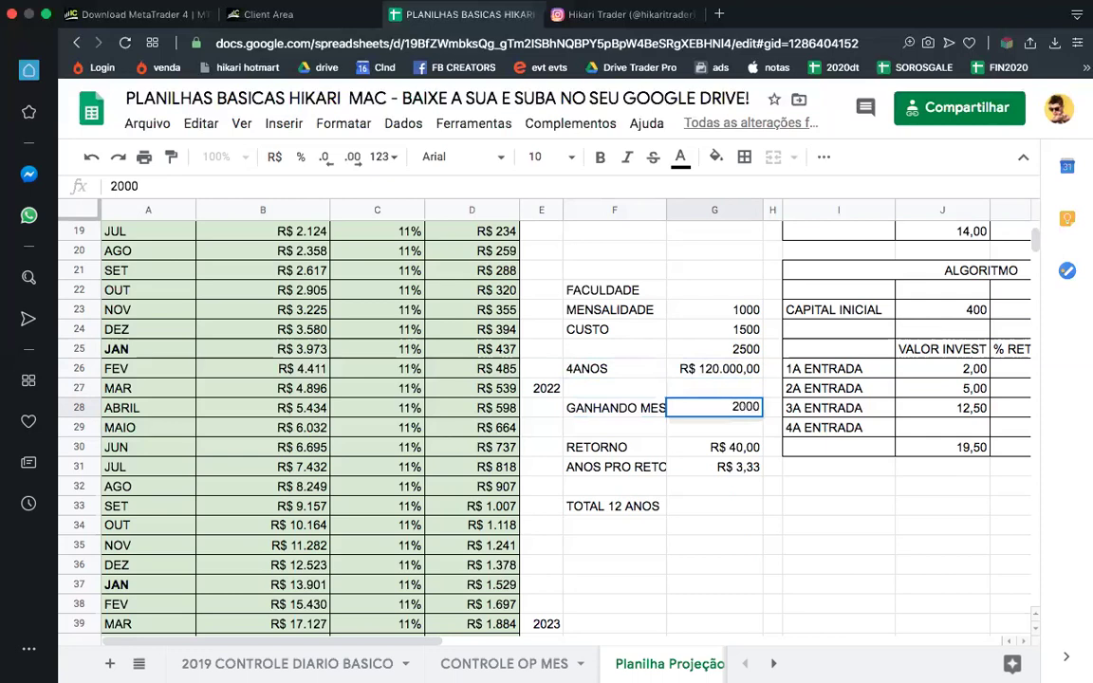
pyautogui.press('Return')
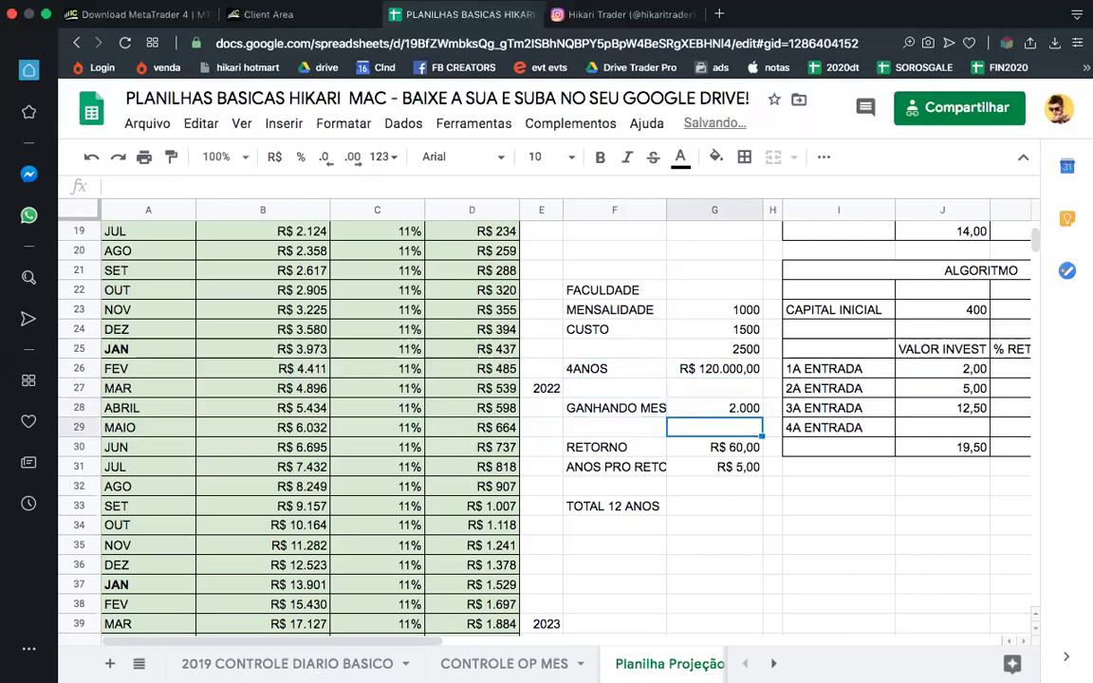
# Step: Change the RETORNO value in G30 from currency to a plain number format
pyautogui.press('Down')
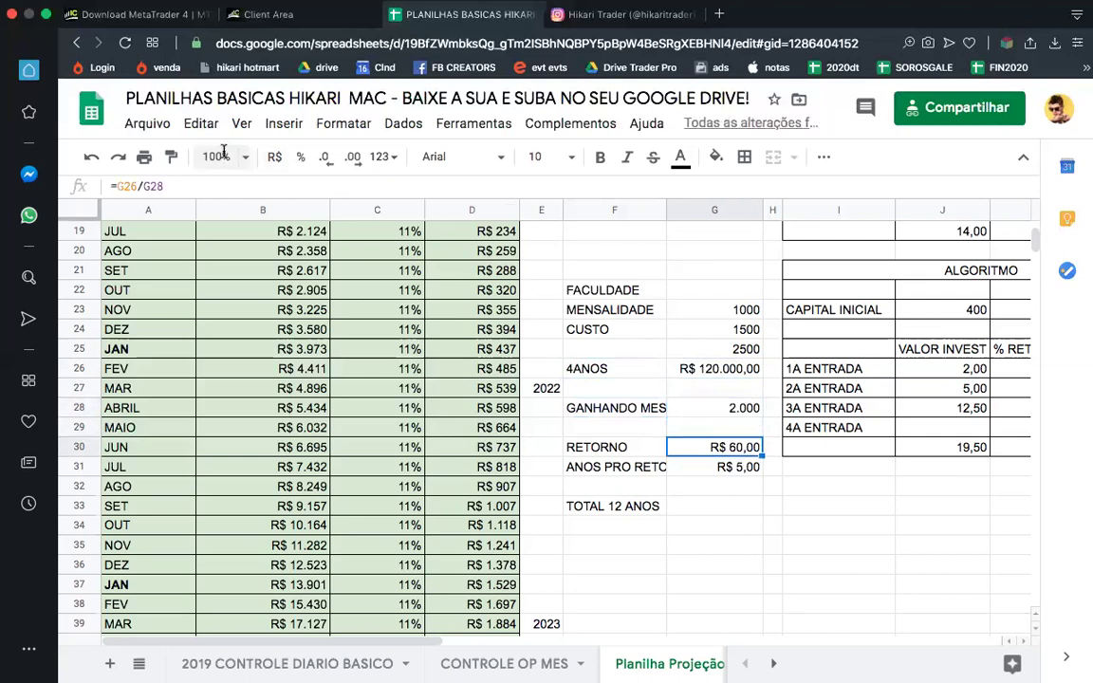
pyautogui.click(727, 416)
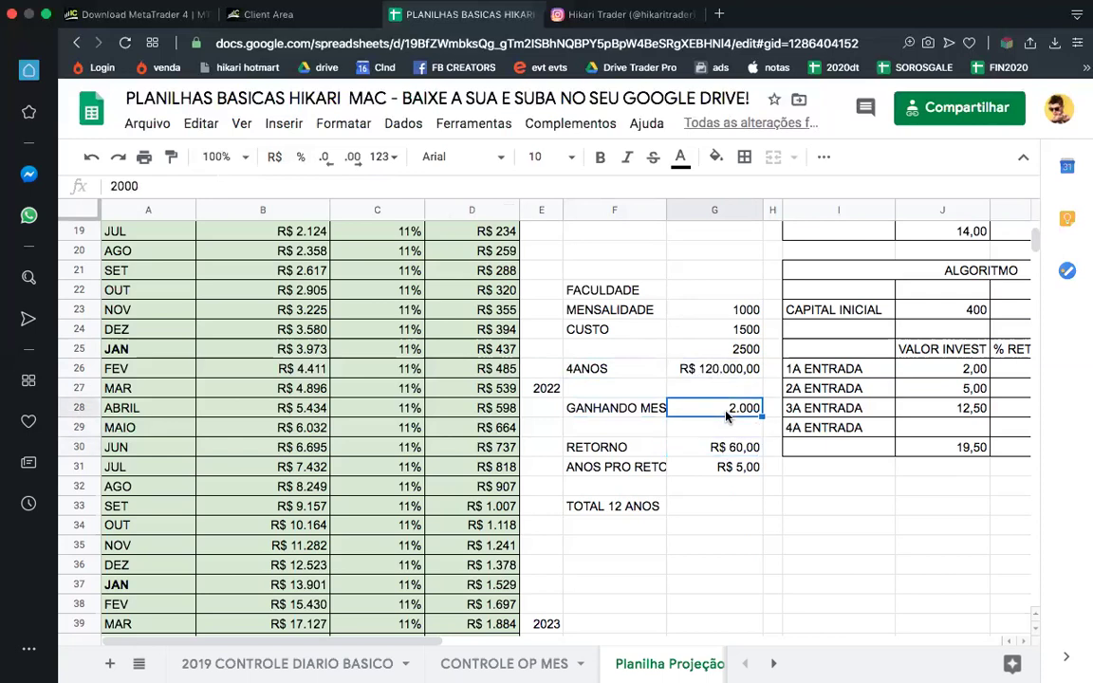
pyautogui.press('Down')
pyautogui.press('Down')
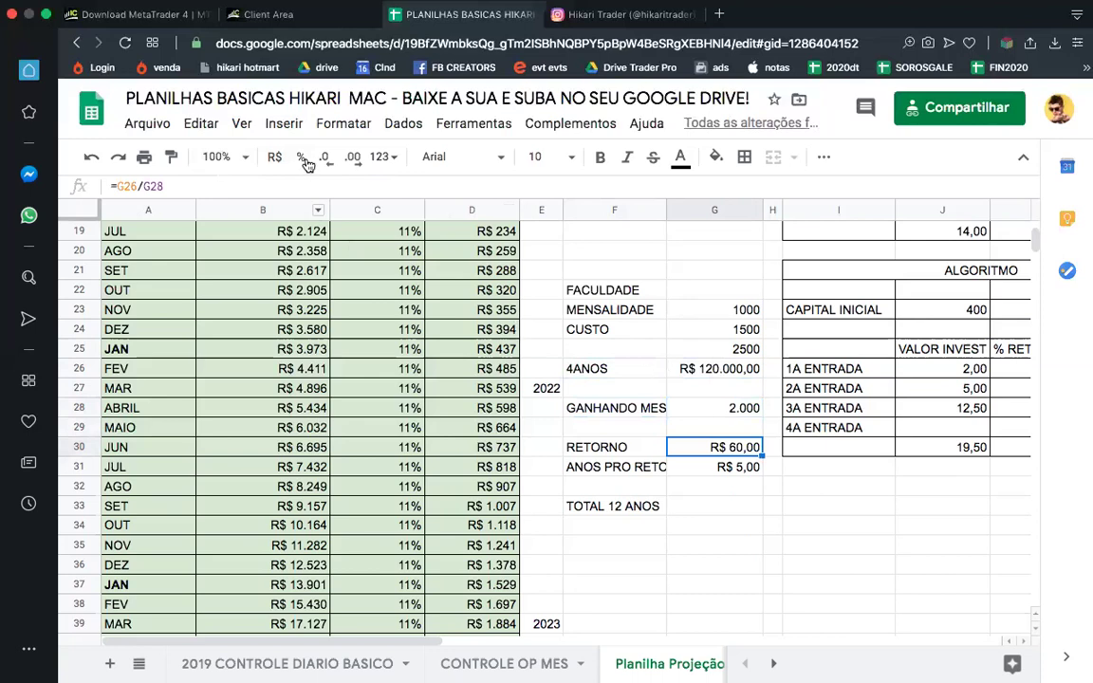
pyautogui.click(398, 127)
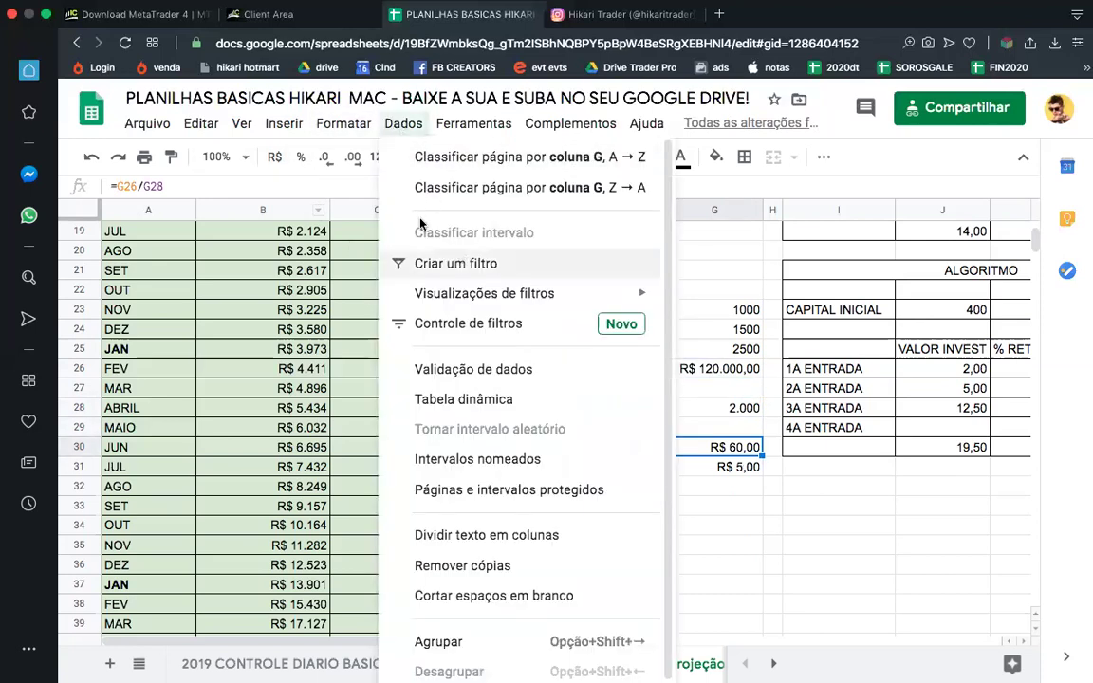
pyautogui.moveTo(331, 130)
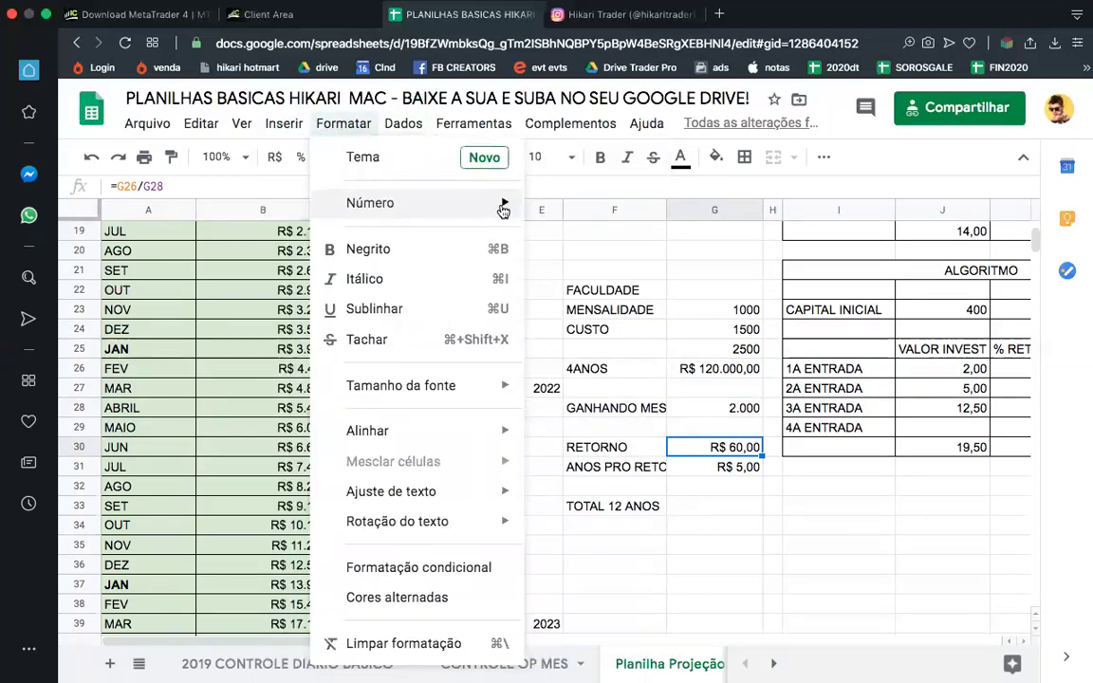
pyautogui.moveTo(513, 203)
pyautogui.click(582, 232)
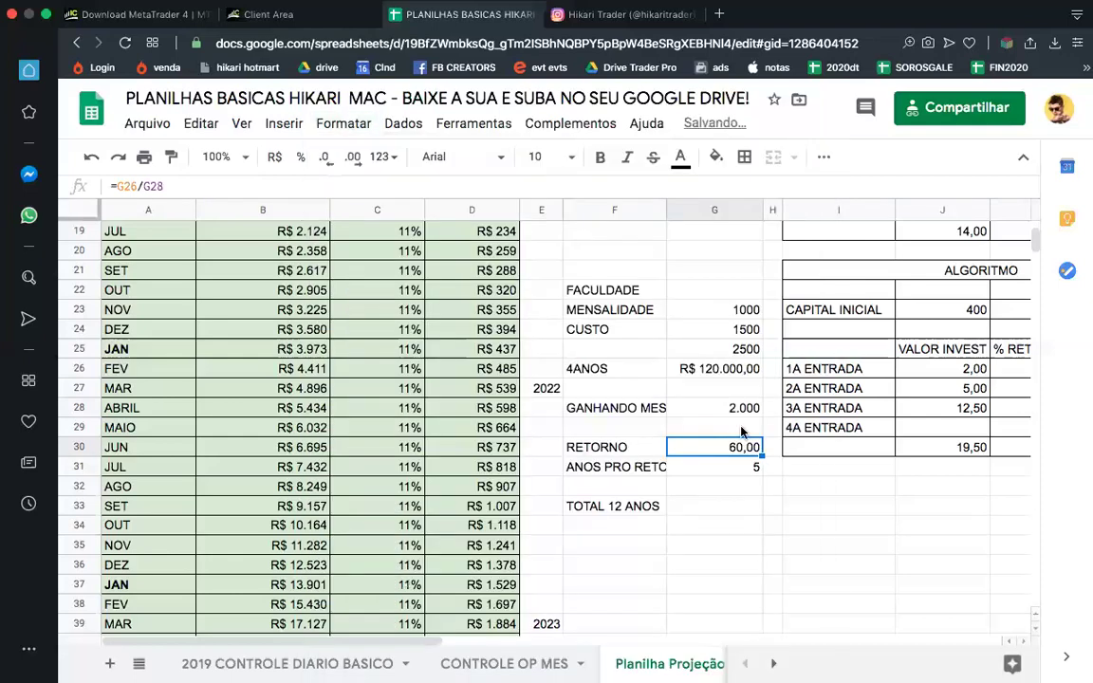
# Step: Remove both decimal places from the RETORNO value in G30
pyautogui.press('Down')
pyautogui.press('Up')
pyautogui.press('Up')
pyautogui.press('Down')
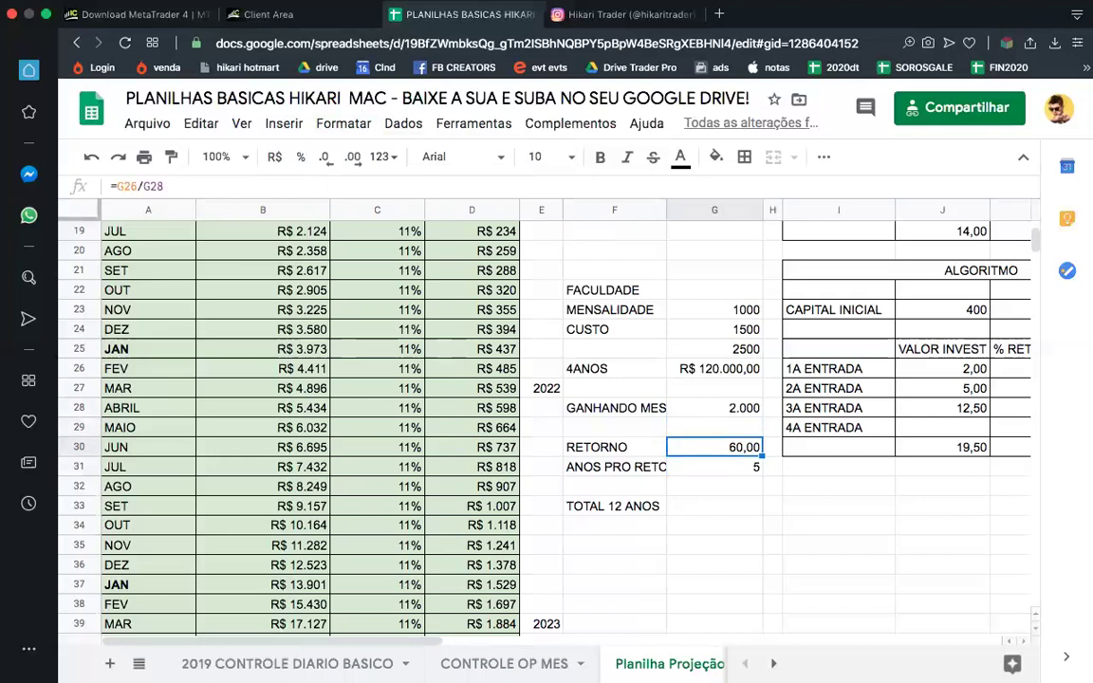
pyautogui.press('Up')
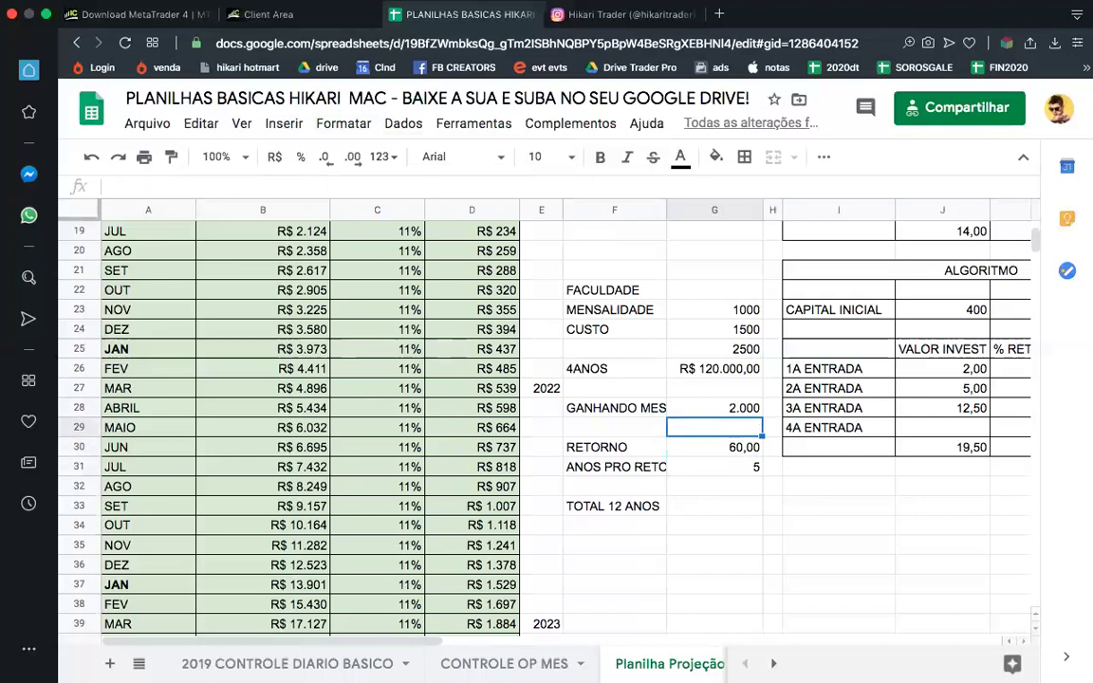
pyautogui.press('Down')
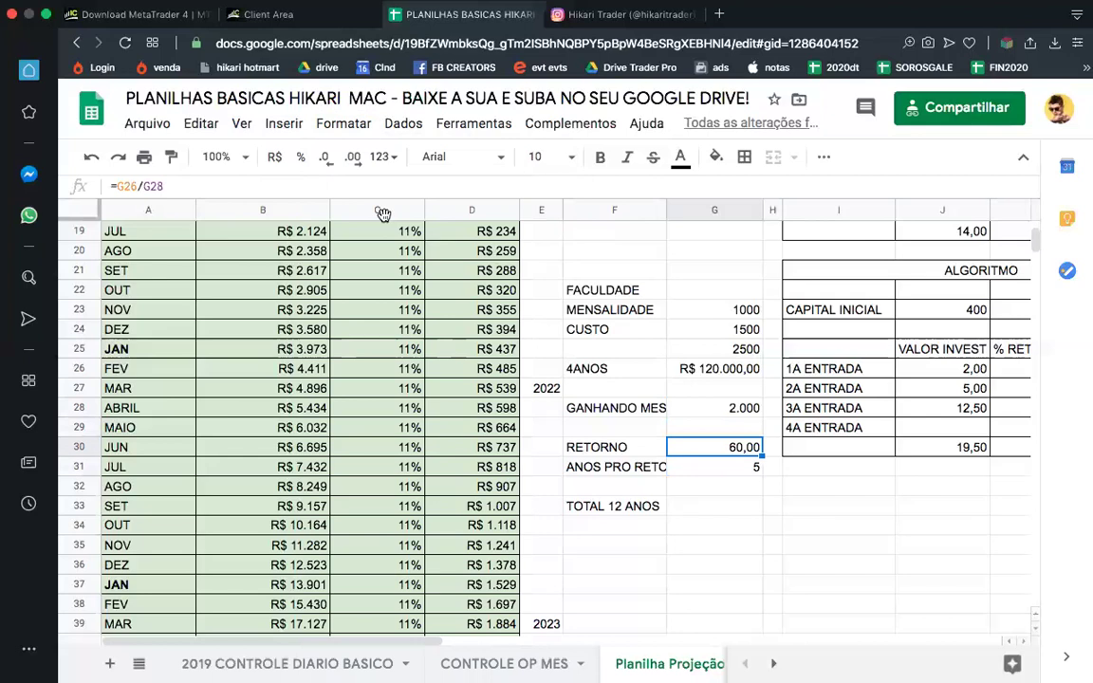
pyautogui.click(324, 159)
pyautogui.click(325, 161)
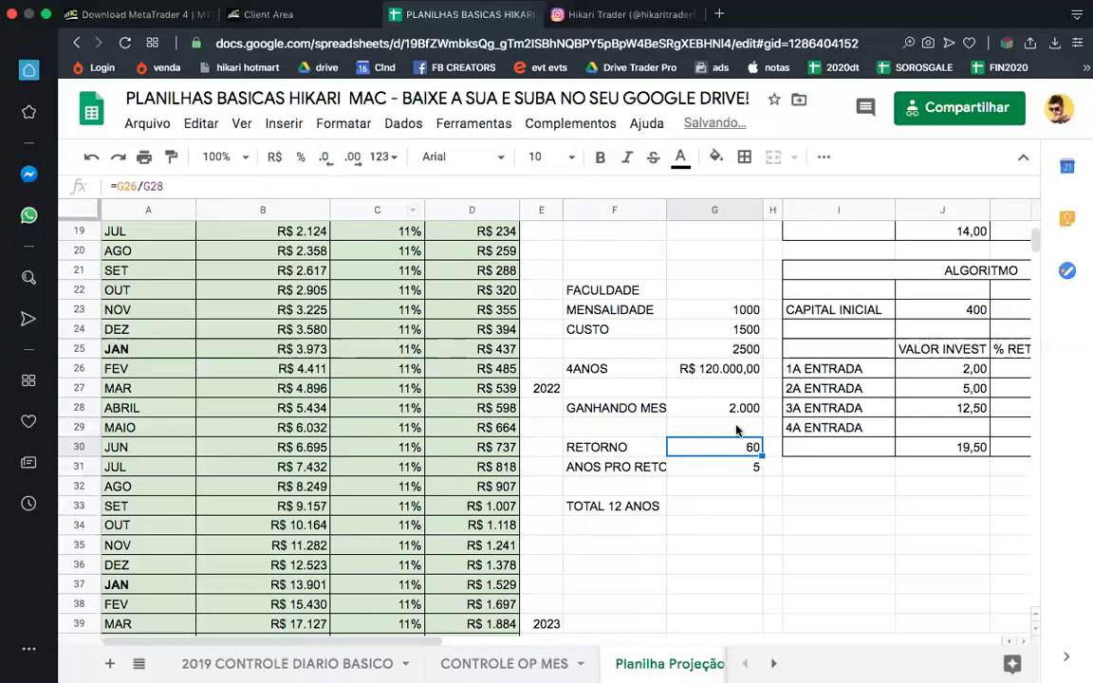
# Step: Compare the GANHANDO MES earnings in G28 with the 4ANOS total in G26 and the RETORNO formula in G30
pyautogui.click(722, 416)
pyautogui.press('Left')
pyautogui.press('Right')
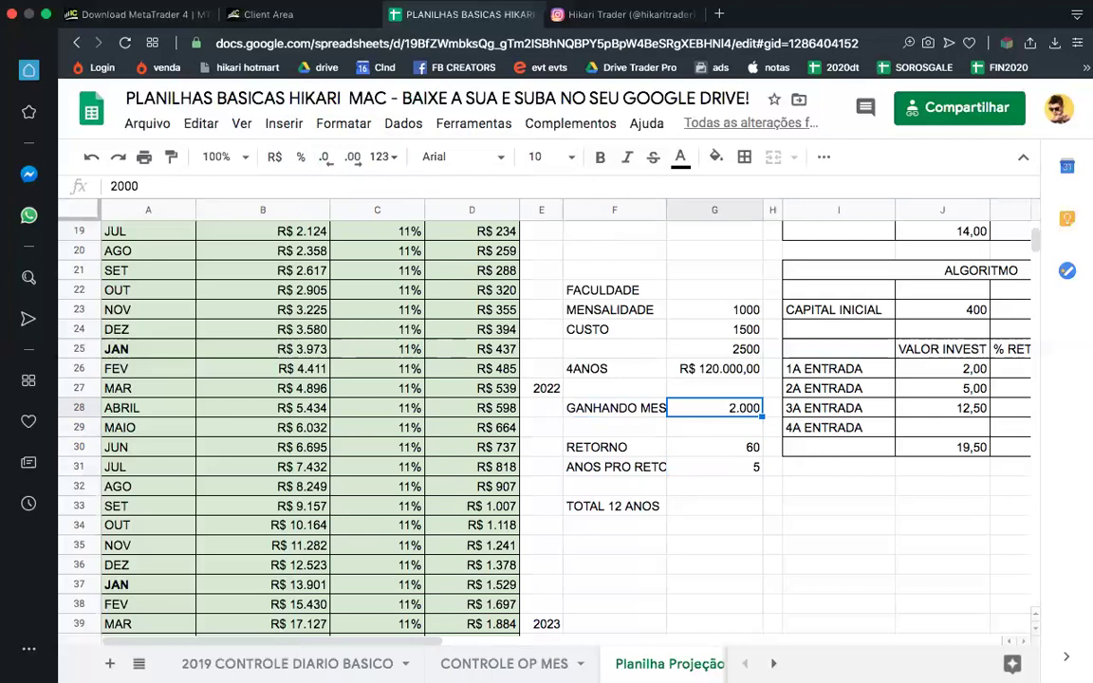
pyautogui.press('Down')
pyautogui.press('Down')
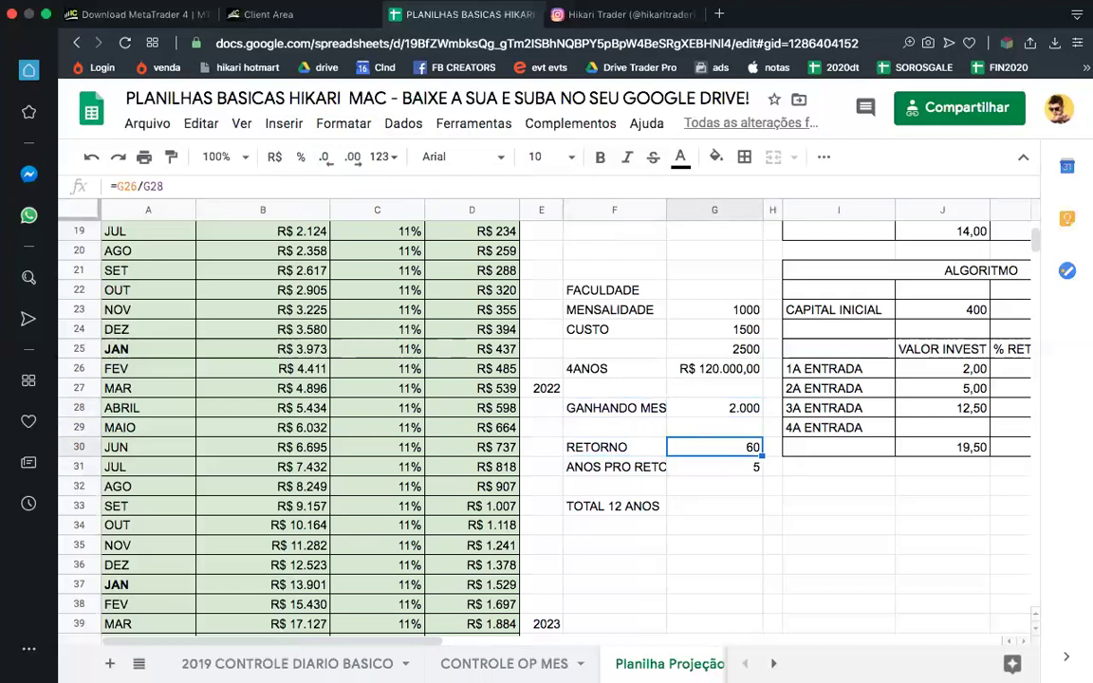
pyautogui.click(715, 408)
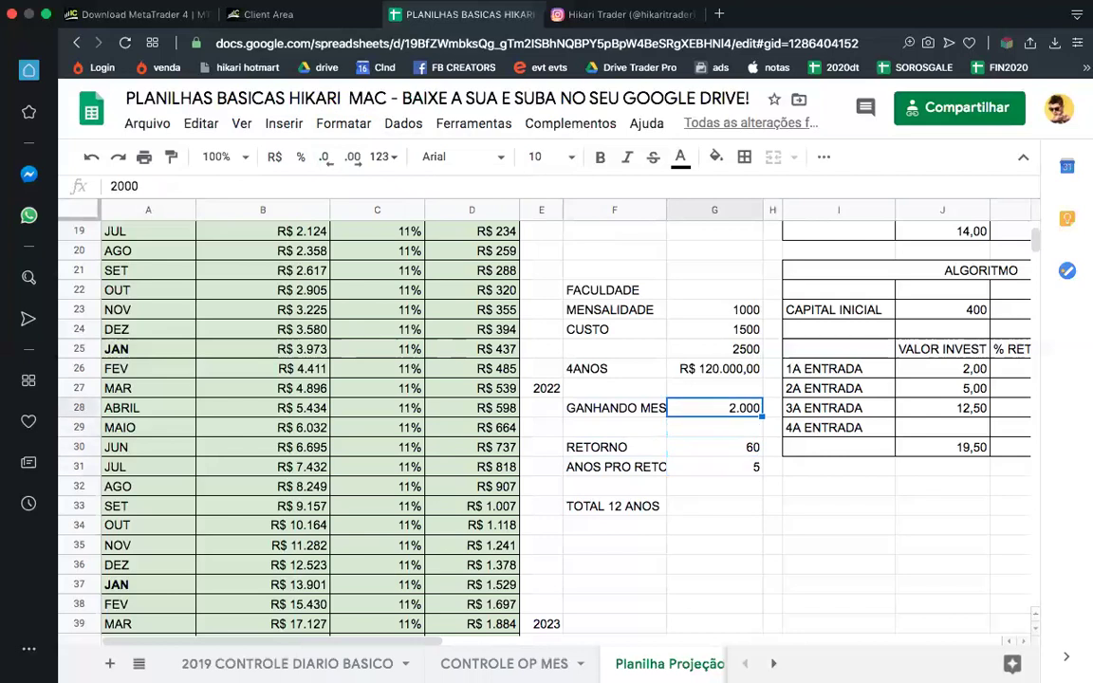
pyautogui.press('Up')
pyautogui.press('Up')
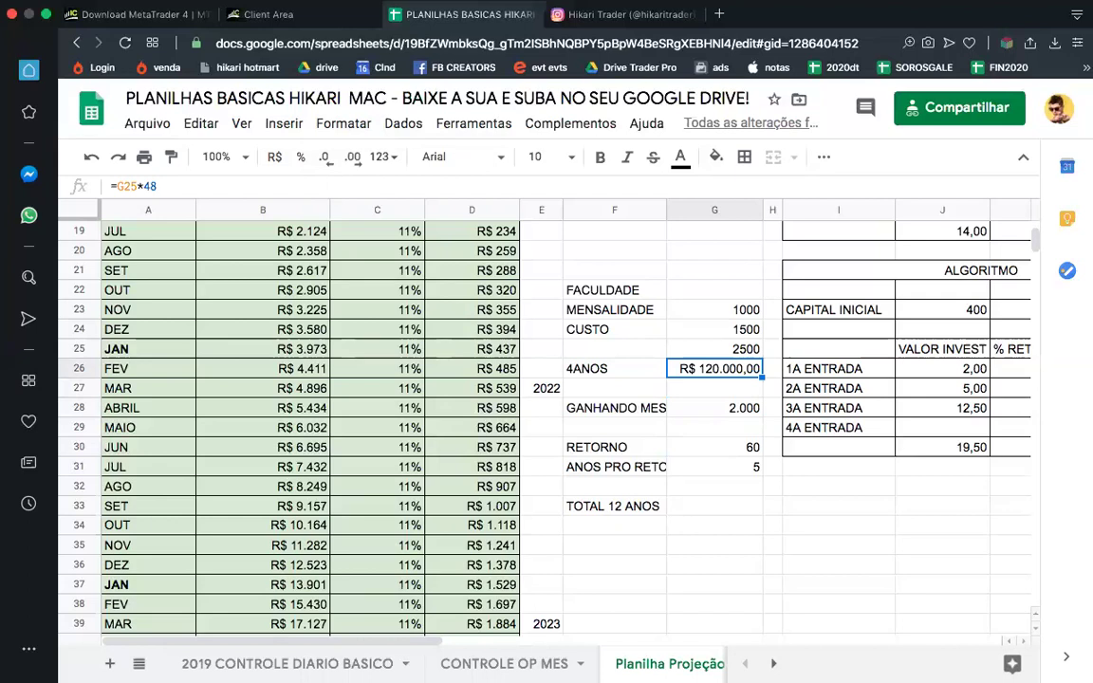
pyautogui.click(715, 428)
pyautogui.click(715, 408)
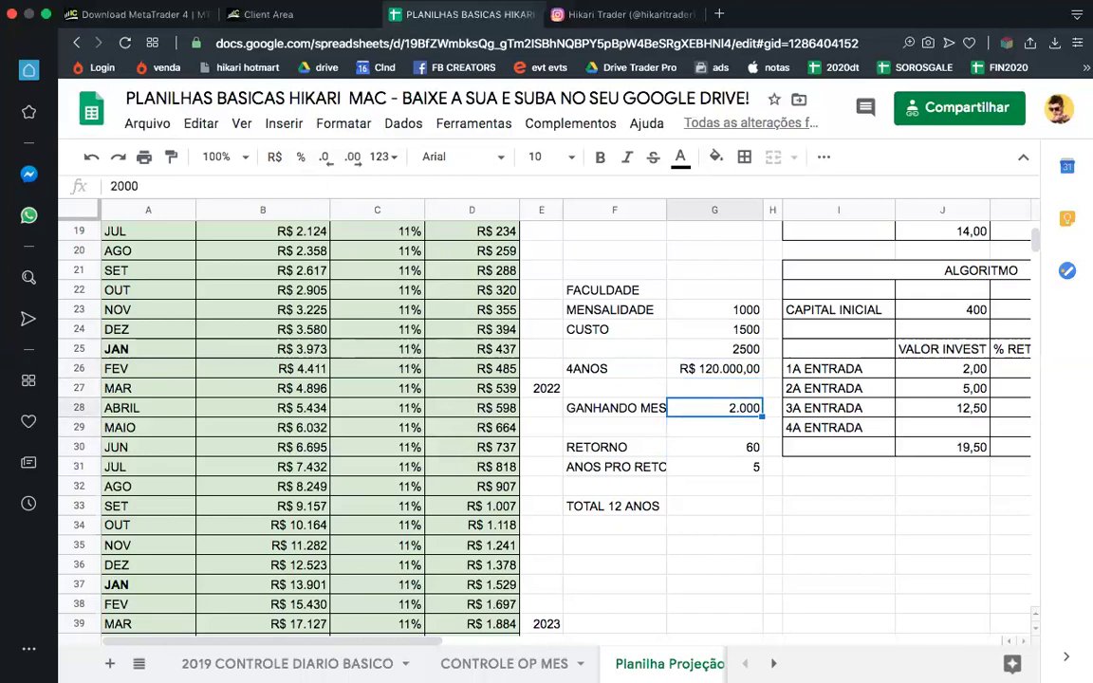
pyautogui.click(714, 368)
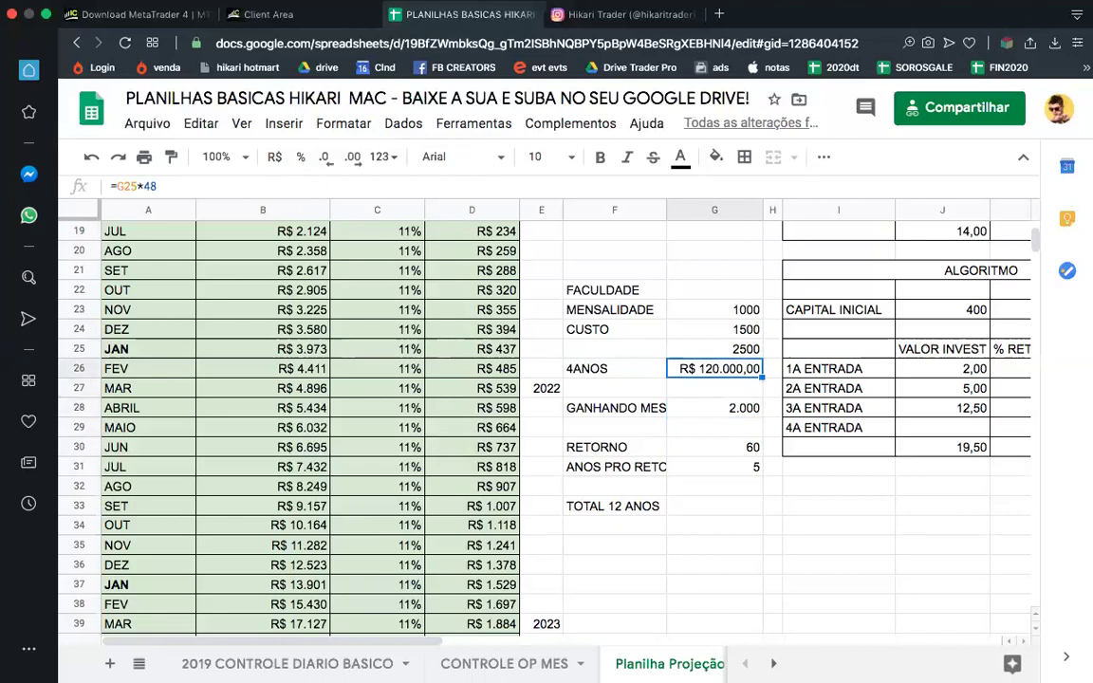
pyautogui.click(714, 408)
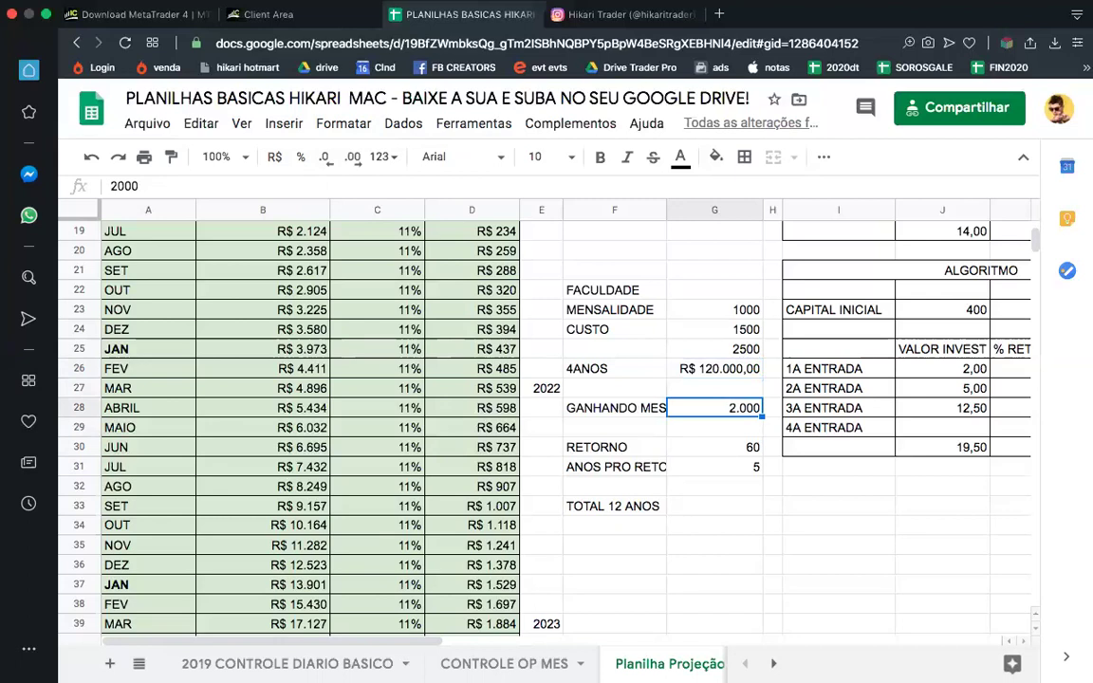
pyautogui.click(714, 447)
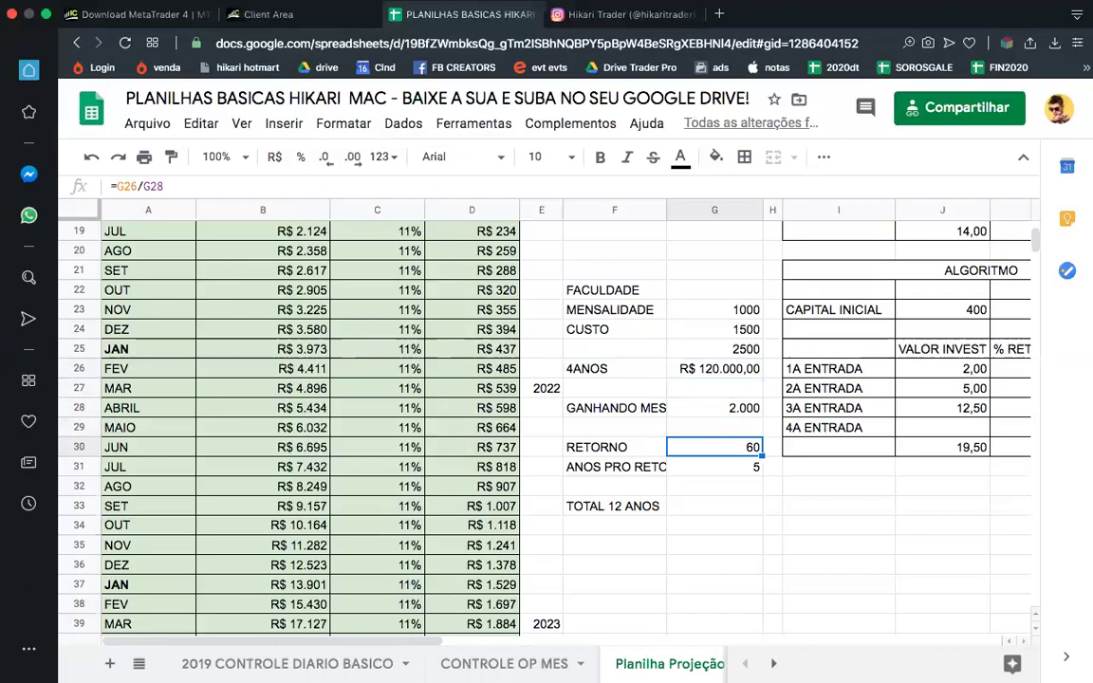
# Step: Review the 4ANOS total in G26 and highlight the RETORNO label with its value in F30:G30
pyautogui.click(702, 368)
pyautogui.keyDown('shift'); pyautogui.click(630, 372); pyautogui.keyUp('shift')
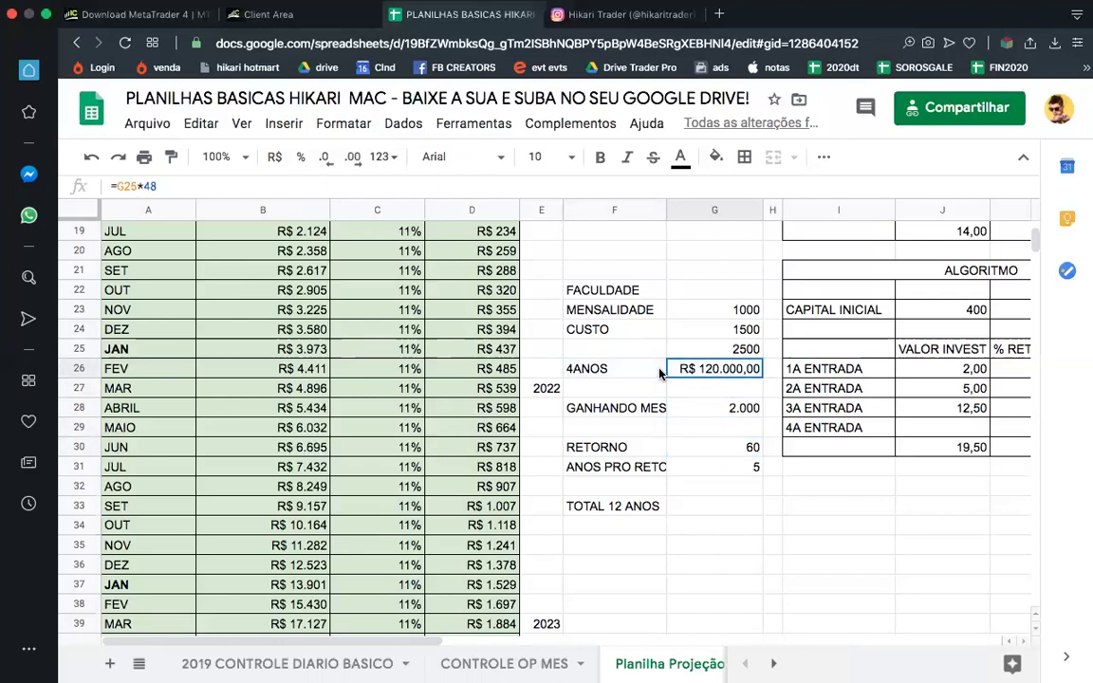
pyautogui.click(739, 453)
pyautogui.click(631, 447)
pyautogui.keyDown('shift'); pyautogui.click(707, 450); pyautogui.keyUp('shift')
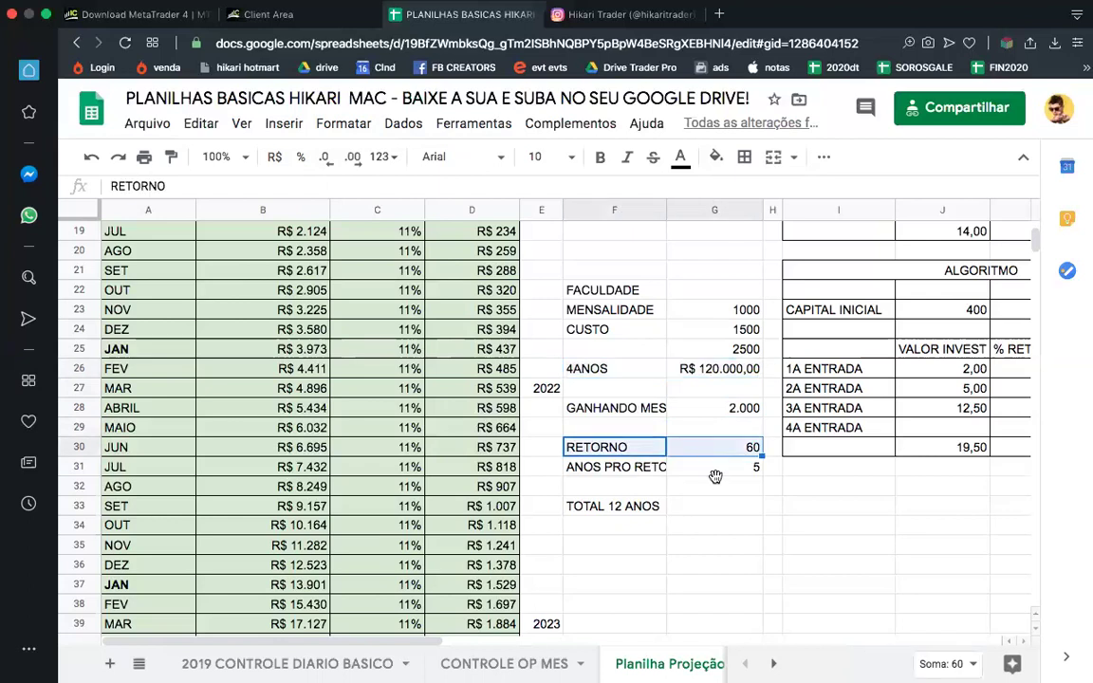
# Step: Examine the ANOS PRO RETORNO formula in G31 against the rows above and highlight it with its label in F31:G31
pyautogui.click(715, 480)
pyautogui.press('Up')
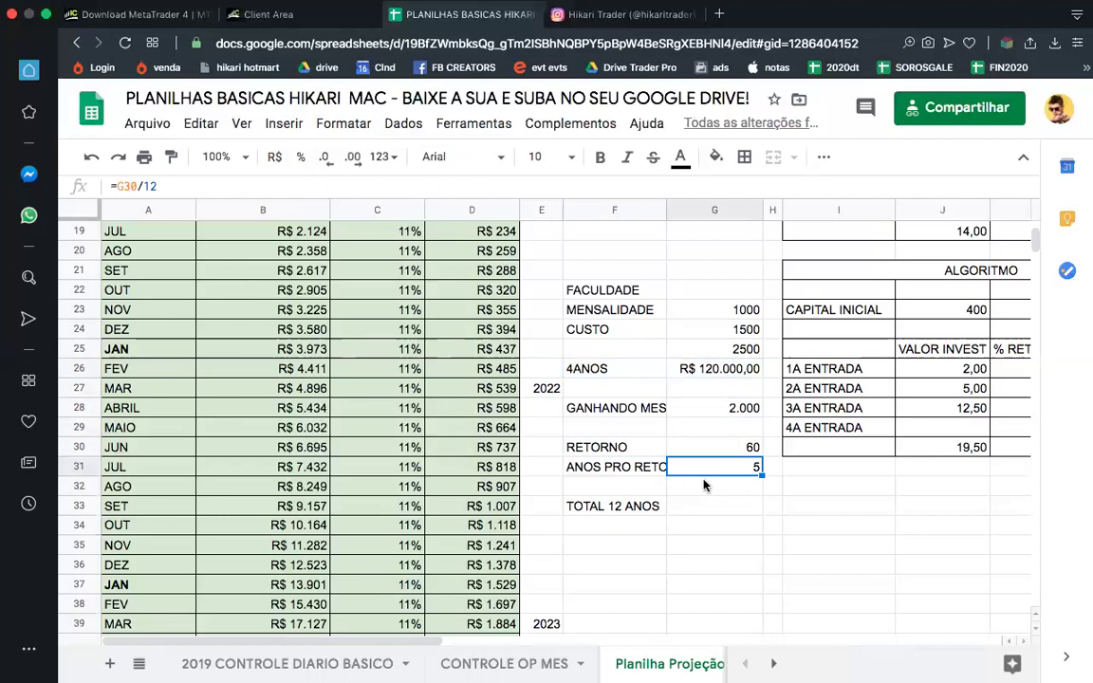
pyautogui.press('Up')
pyautogui.press('Up')
pyautogui.press('Down')
pyautogui.press('Down')
pyautogui.press('Down')
pyautogui.press('Up')
pyautogui.press('Up')
pyautogui.press('Up')
pyautogui.press('Up')
pyautogui.press('Down')
pyautogui.press('Down')
pyautogui.press('Down')
pyautogui.press('Down')
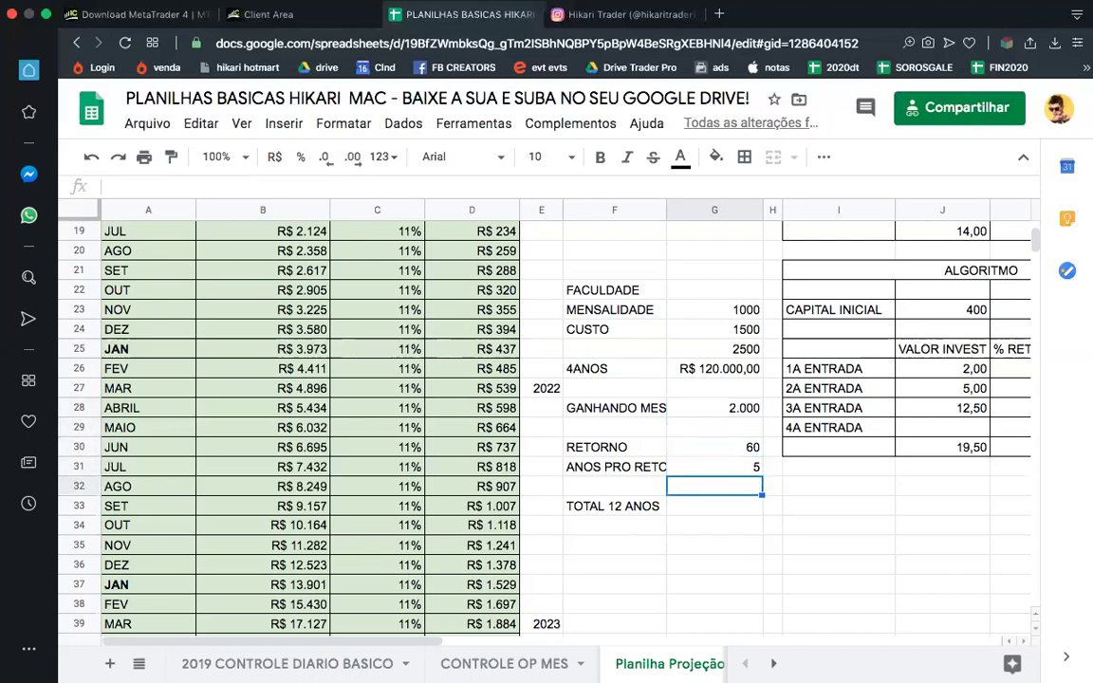
pyautogui.press('Up')
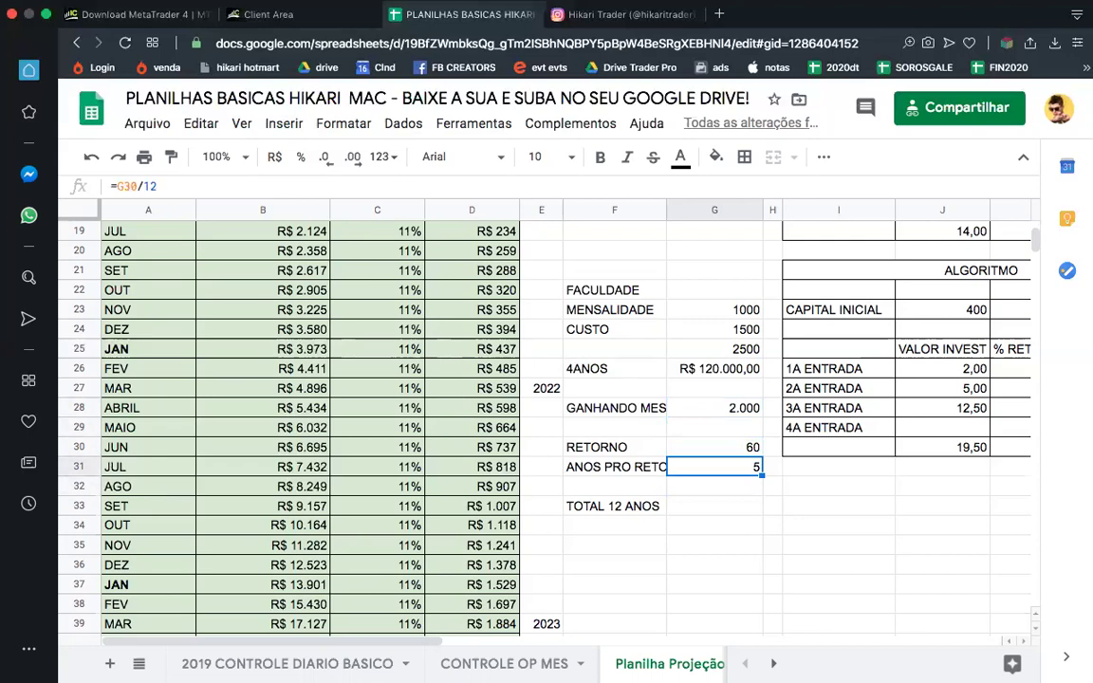
pyautogui.click(615, 467)
pyautogui.hotkey('shift', 'Right')
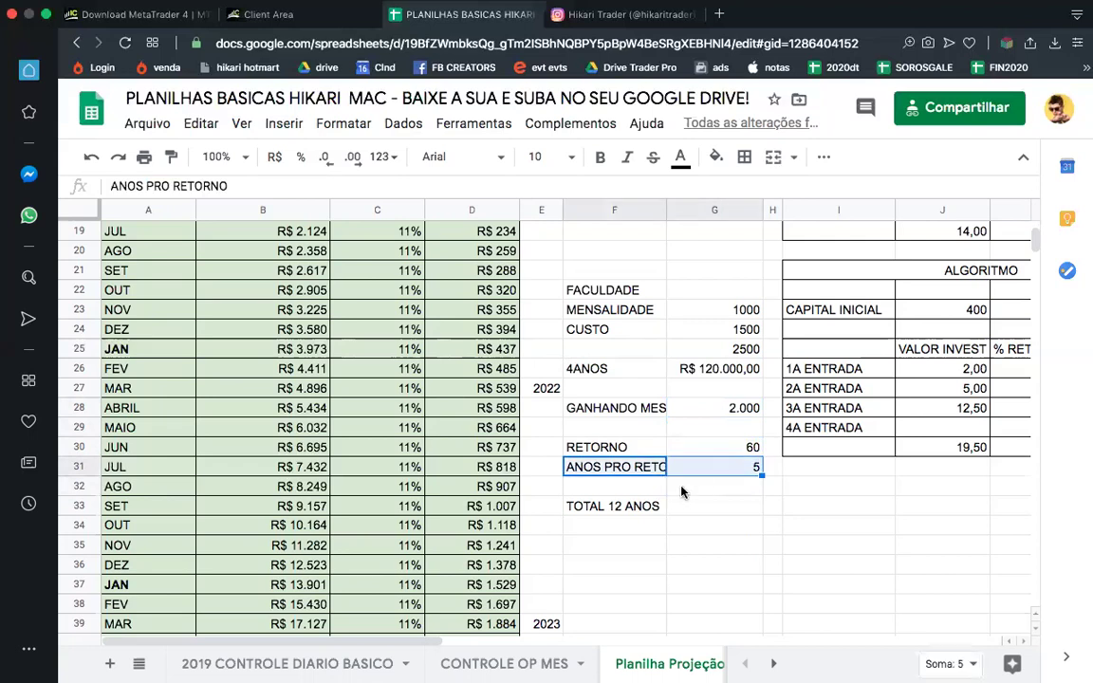
# Step: Replace the TOTAL 12 ANOS label in F33 with "ROI - RETORNO DO INVESTIMENTO"
pyautogui.click(623, 510)
pyautogui.write('ROI - T')
pyautogui.press('BackSpace')
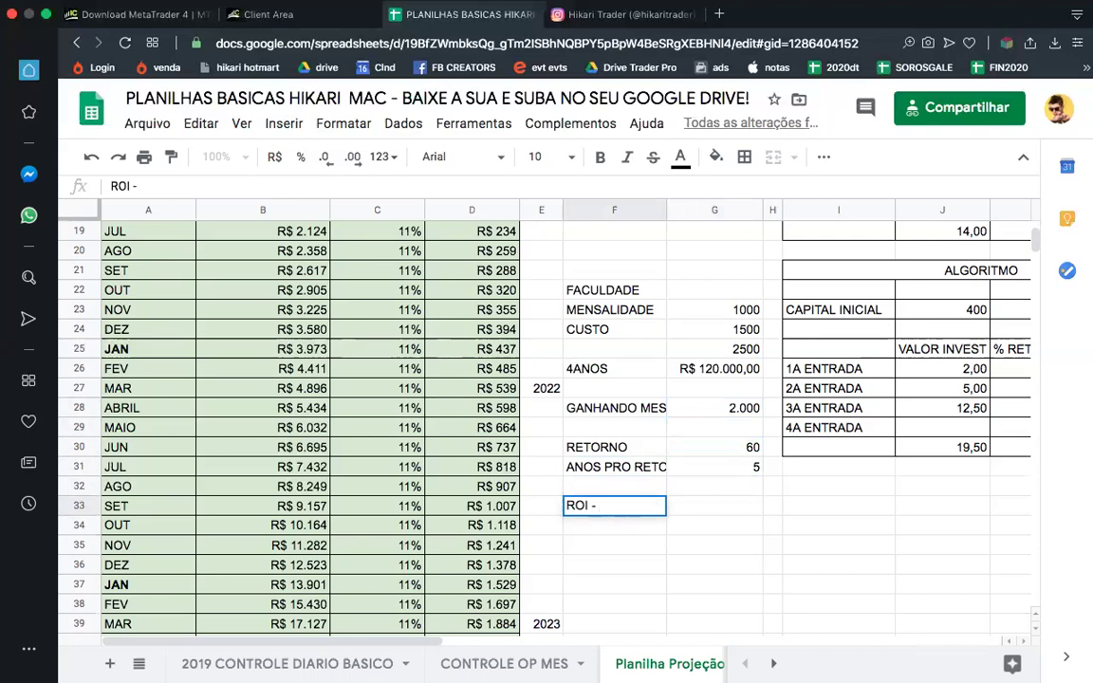
pyautogui.write('RETORNO')
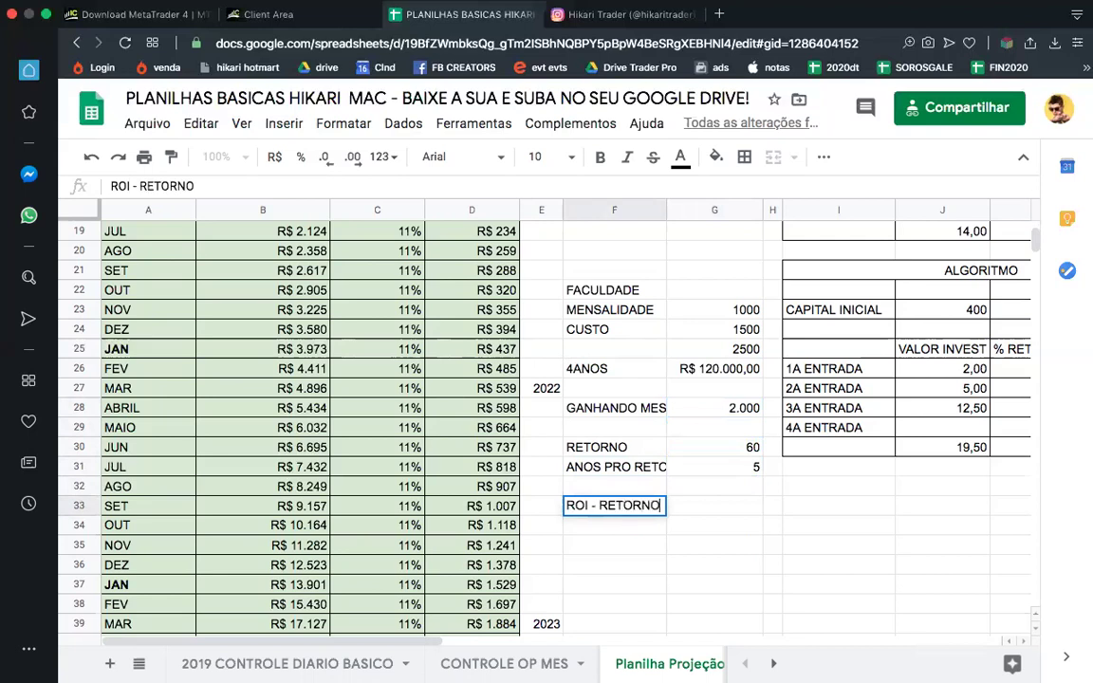
pyautogui.write(' DO INVESTIMENTO')
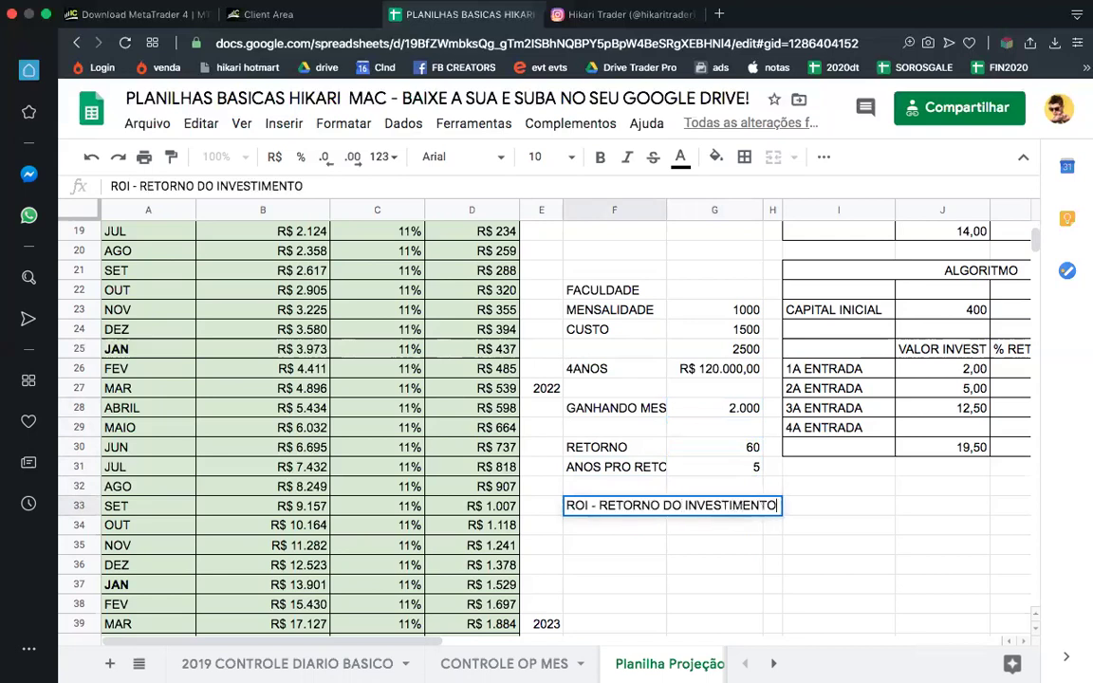
pyautogui.press('Return')
# Step: Enter the note "DEPOIS DE 4 ANOS DE FACULDADE" in F35
pyautogui.press('Return')
pyautogui.write('DEPOIS ')
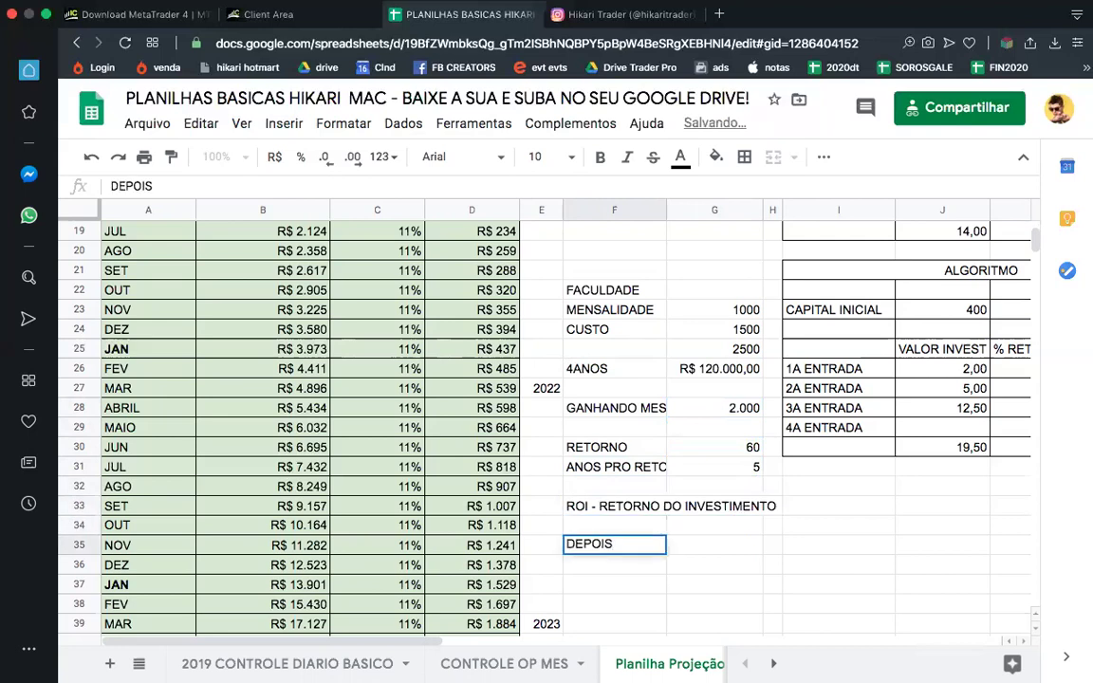
pyautogui.write('DE 5 ANOS E F')
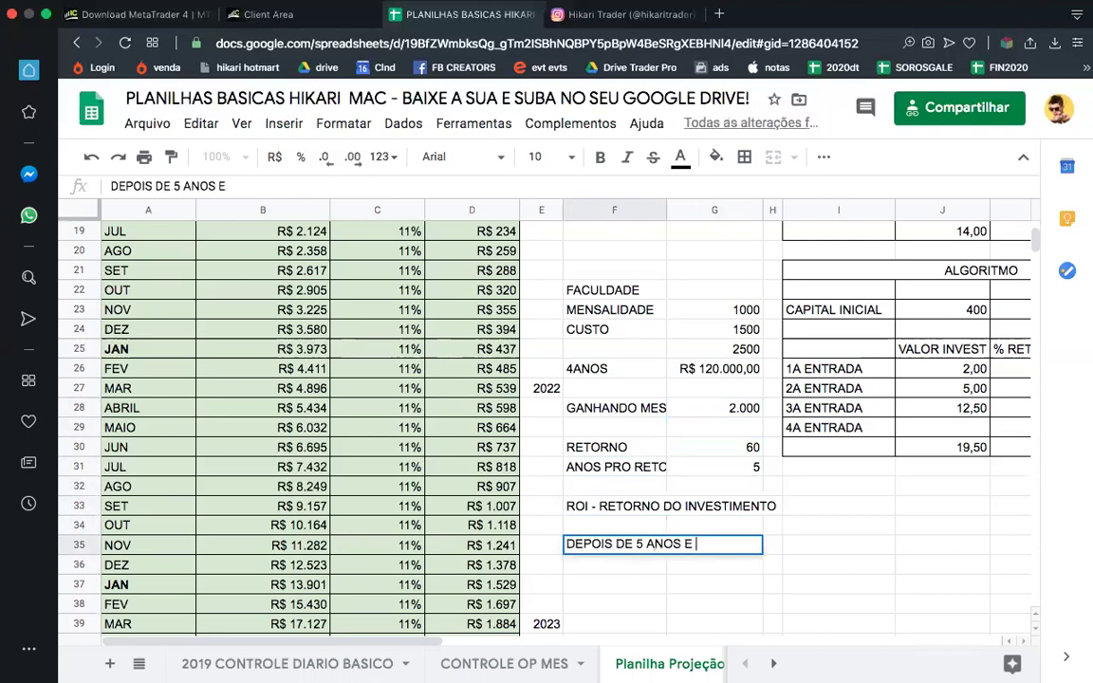
pyautogui.press('BackSpace')
pyautogui.press('BackSpace')
pyautogui.press('BackSpace')
pyautogui.press('BackSpace')
pyautogui.write('DE FA')
pyautogui.press('BackSpace')
pyautogui.press('BackSpace')
pyautogui.press('BackSpace')
pyautogui.press('BackSpace')
pyautogui.press('BackSpace')
pyautogui.press('BackSpace')
pyautogui.press('BackSpace')
pyautogui.press('BackSpace')
pyautogui.press('BackSpace')
pyautogui.press('BackSpace')
pyautogui.press('BackSpace')
pyautogui.press('BackSpace')
pyautogui.press('BackSpace')
pyautogui.write('4 A')
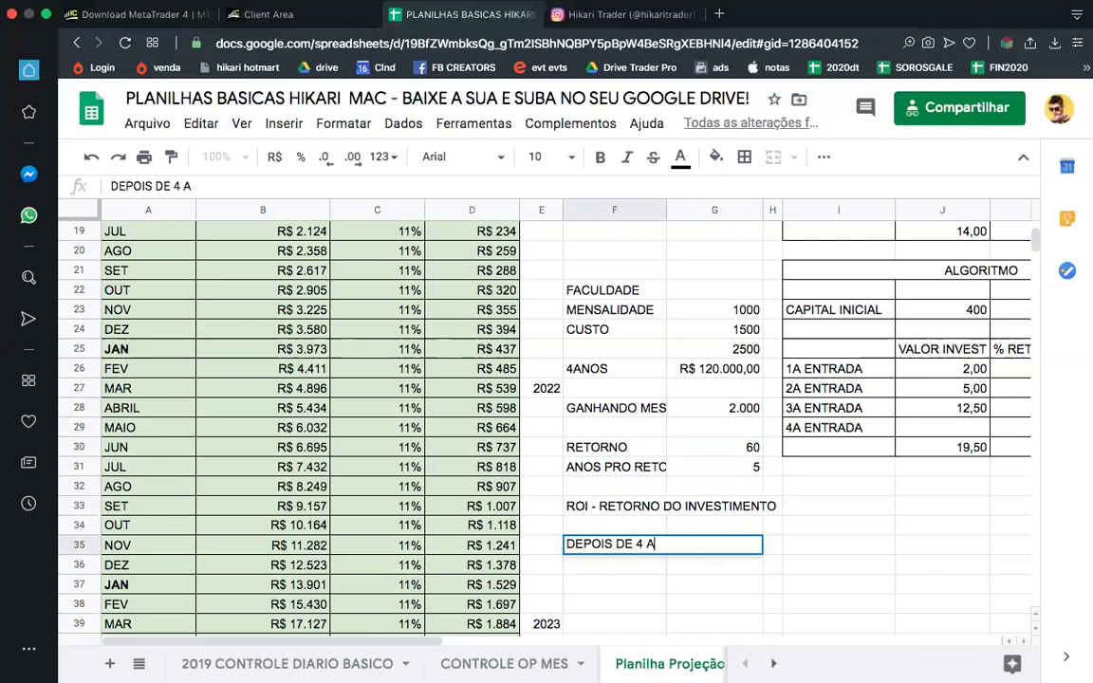
pyautogui.write('NOS DE')
pyautogui.press('BackSpace')
pyautogui.write('DE FACULDADE')
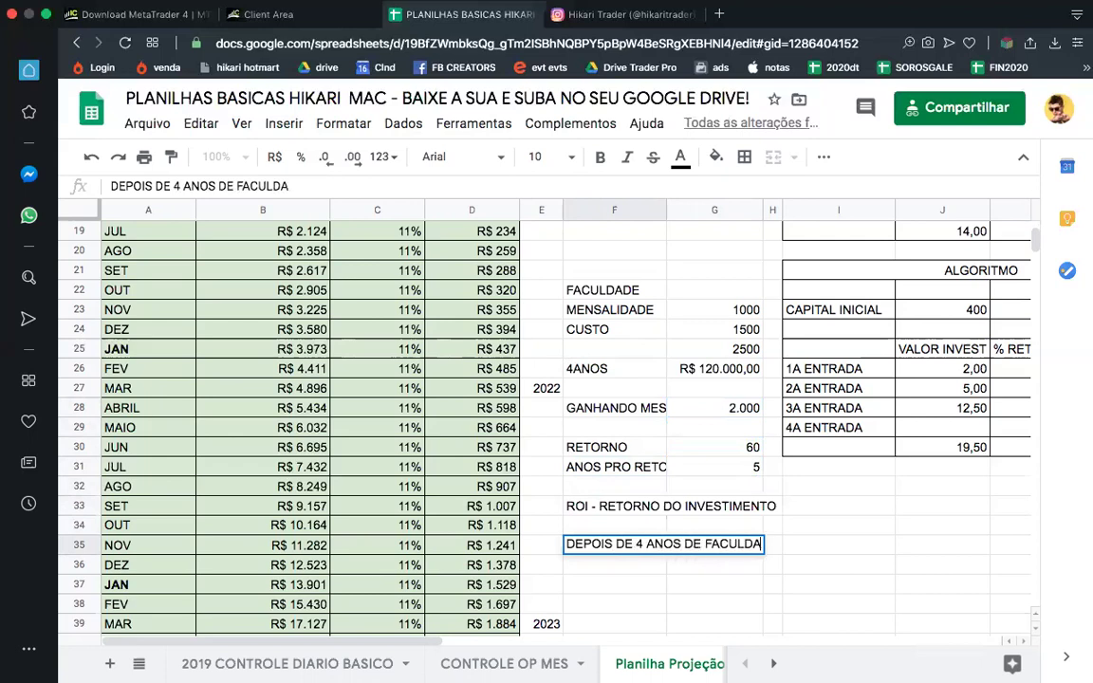
pyautogui.press('Return')
# Step: Enter the note line ". + 5 ANOS TRABALHANDO" in F36
pyautogui.write('DEP')
pyautogui.press('BackSpace')
pyautogui.press('BackSpace')
pyautogui.press('BackSpace')
pyautogui.press('BackSpace')
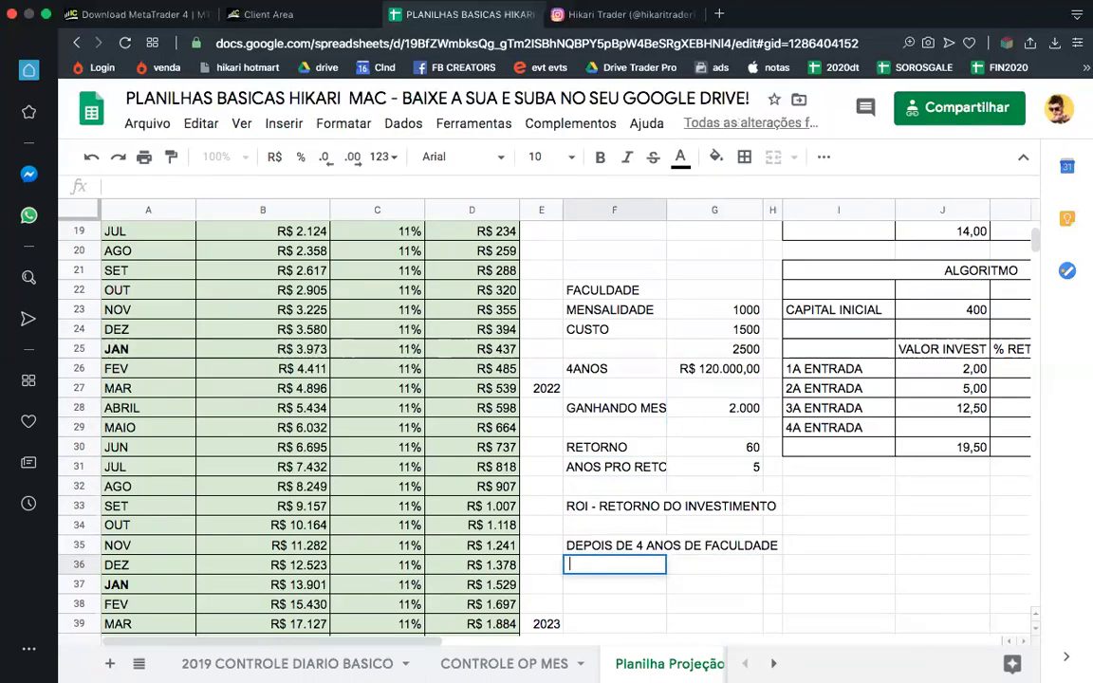
pyautogui.write('. + 5 ANO')
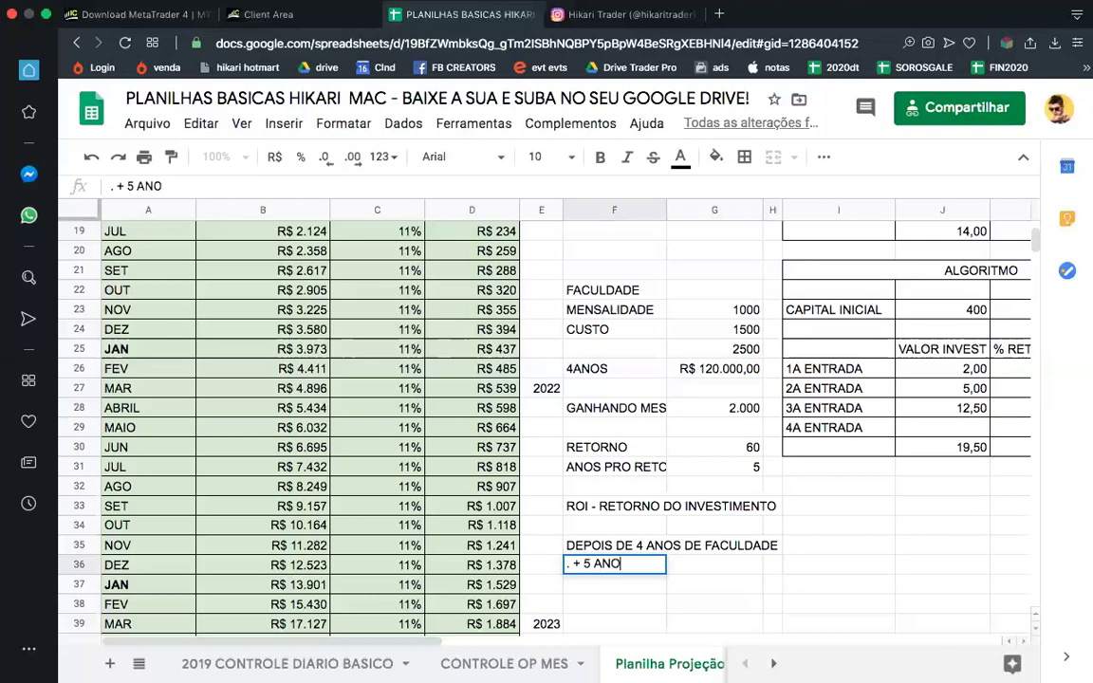
pyautogui.write('S TRABALHANDO')
pyautogui.press('Return')
# Step: Enter the note "VOCE VAI VER O SEU PRIMEIRO LUCRO" in F37
pyautogui.write('VOCE VAI VE')
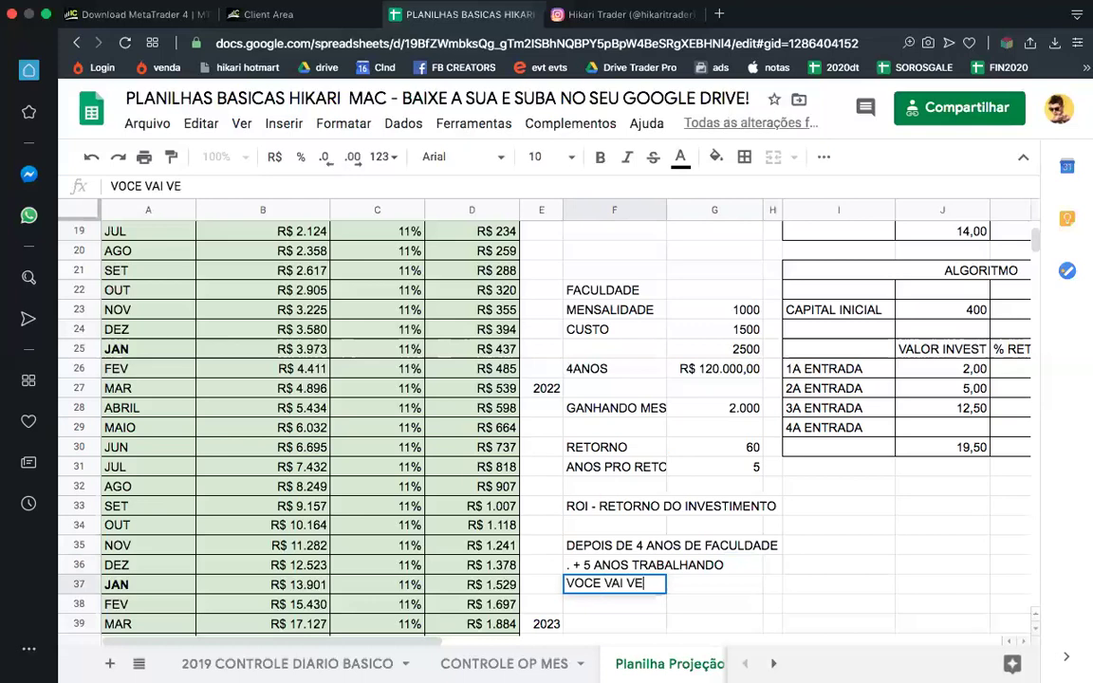
pyautogui.write('R O SEU PRIM')
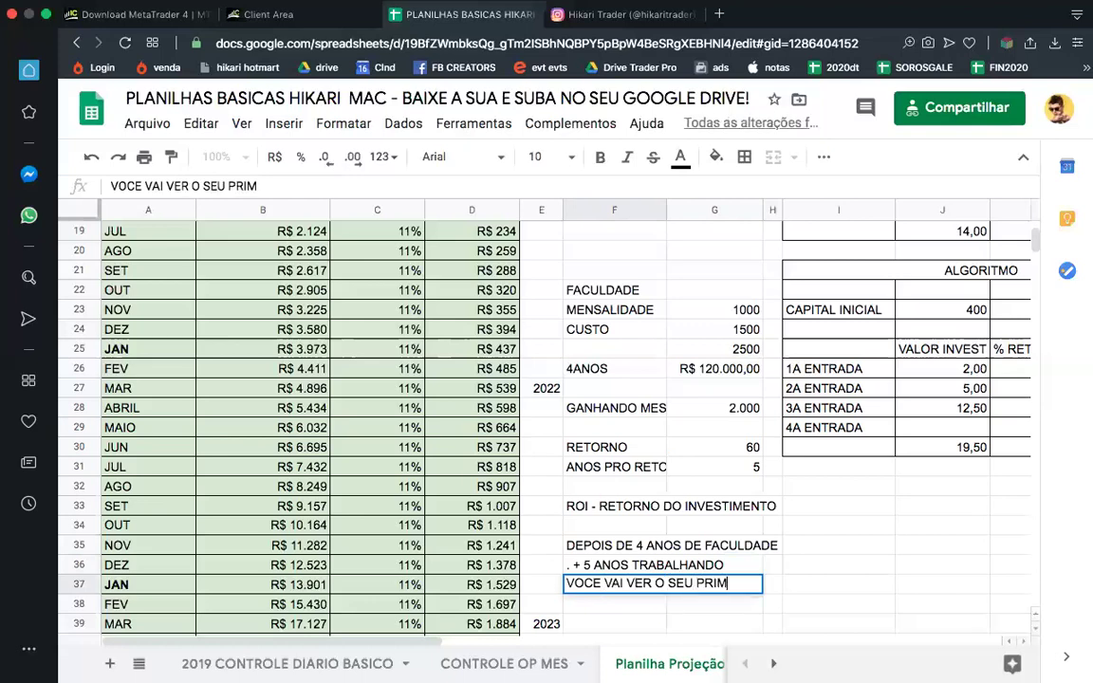
pyautogui.write('EIRO LUCRO')
pyautogui.press('Return')
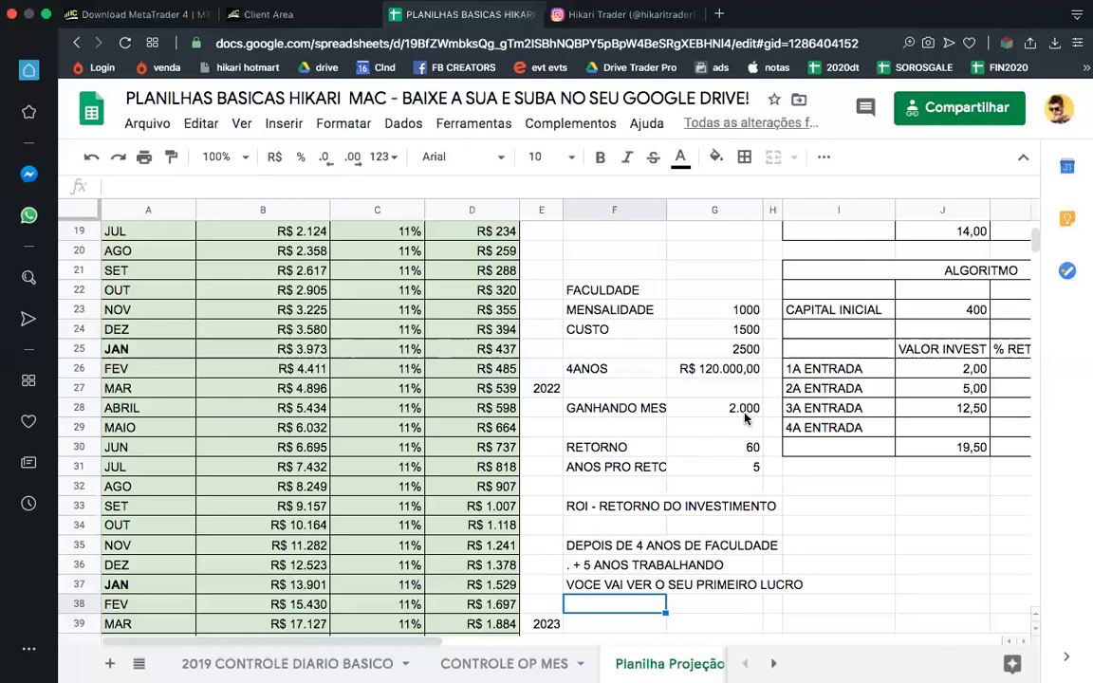
# Step: Examine the four-year college cost in G26 and the ANOS PRO RETORNO formula in G31, and highlight the college block F21:H37
pyautogui.click(732, 370)
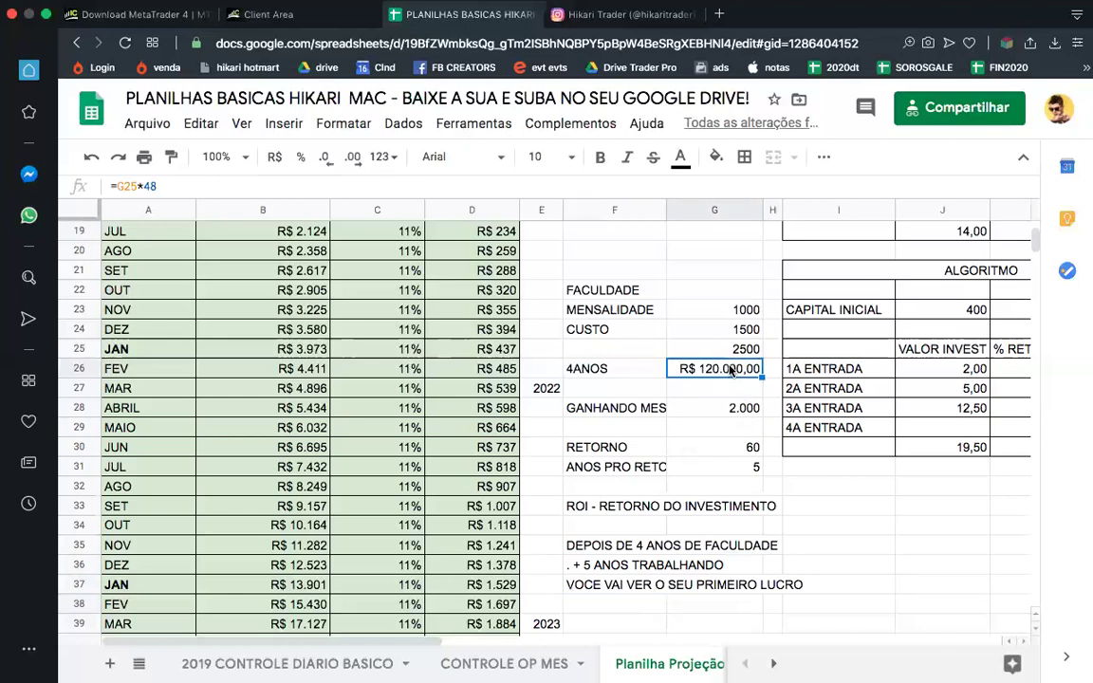
pyautogui.click(745, 466)
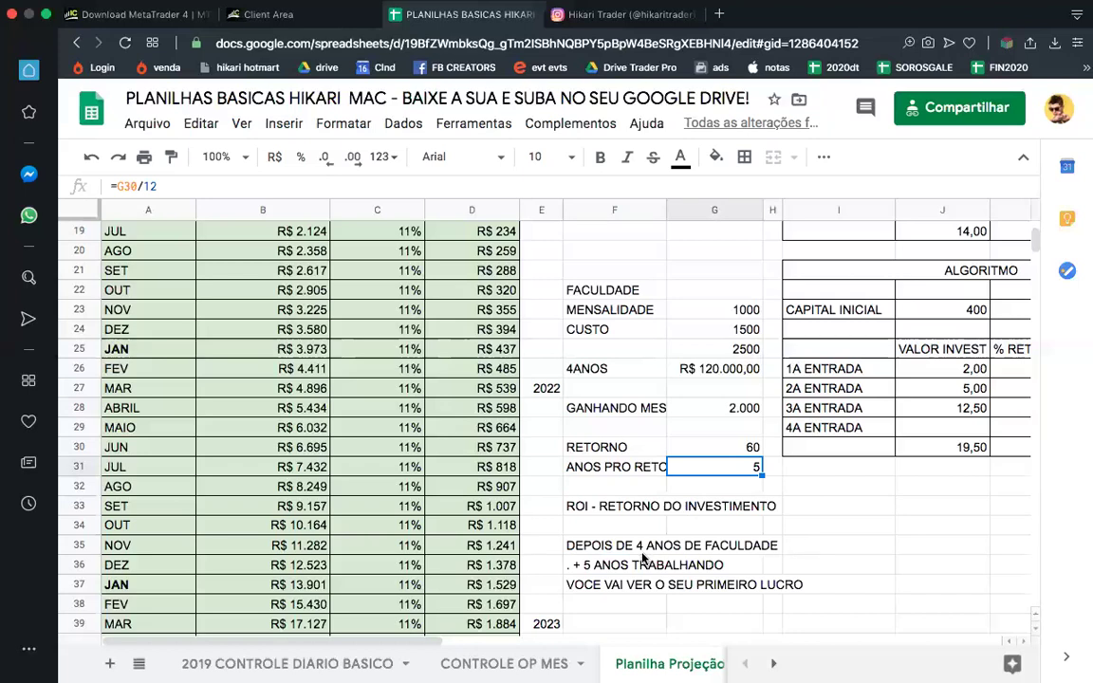
pyautogui.scroll(2, 653, 539)
pyautogui.scroll(-4, 584, 467)
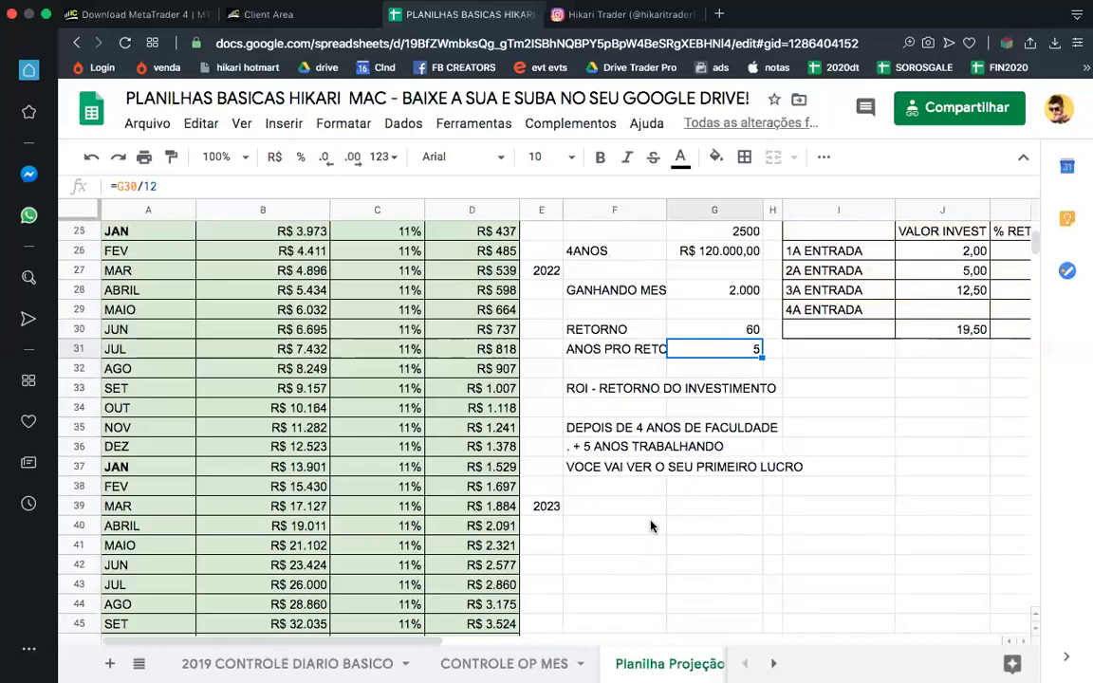
pyautogui.scroll(1, 607, 328)
pyautogui.moveTo(608, 231); pyautogui.dragTo(771, 552)
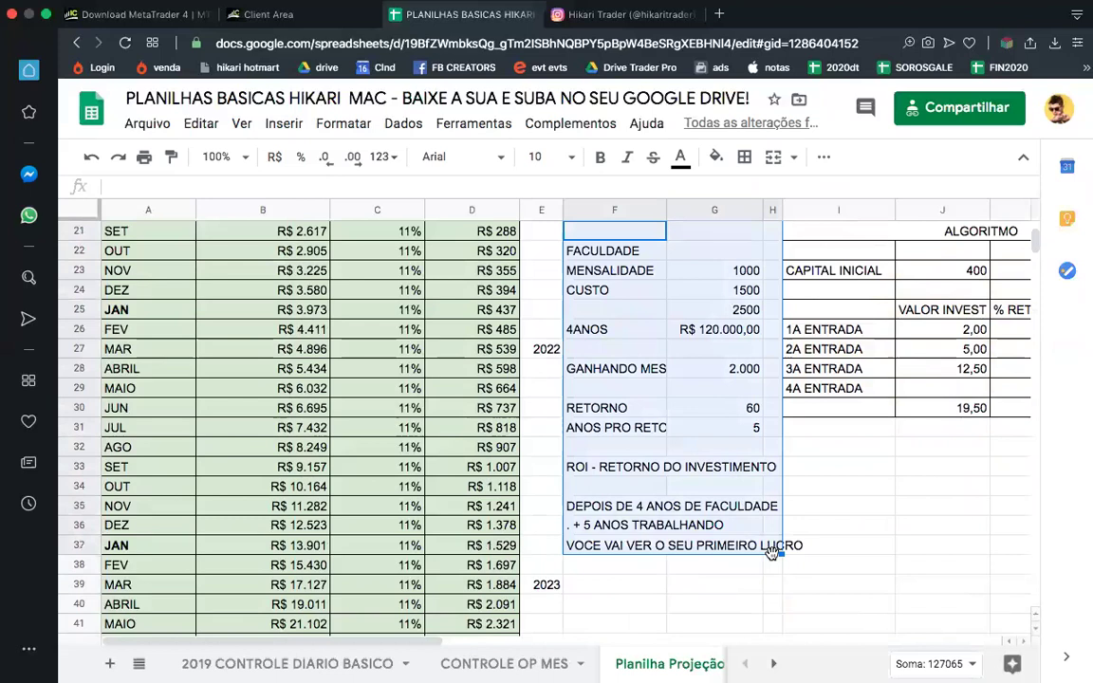
pyautogui.click(740, 465)
# Step: Review the college calculation row by row from the monthly fee in G23 to G31, and highlight the four-year cost in F26:G26
pyautogui.click(714, 272)
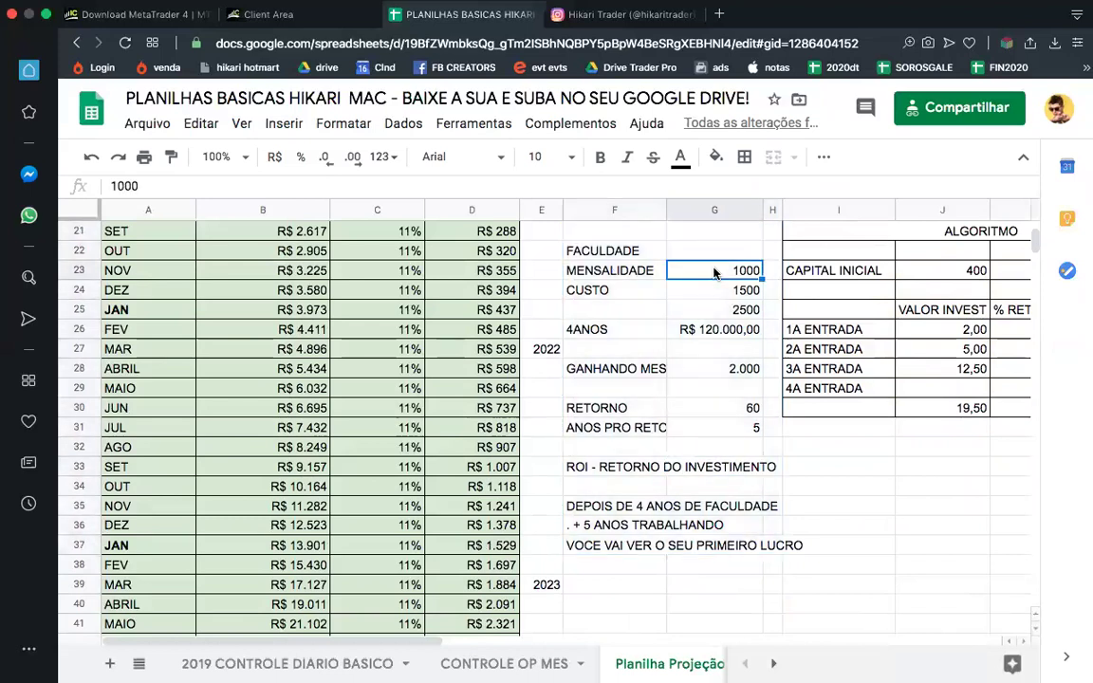
pyautogui.press('Down')
pyautogui.press('Left')
pyautogui.press('Right')
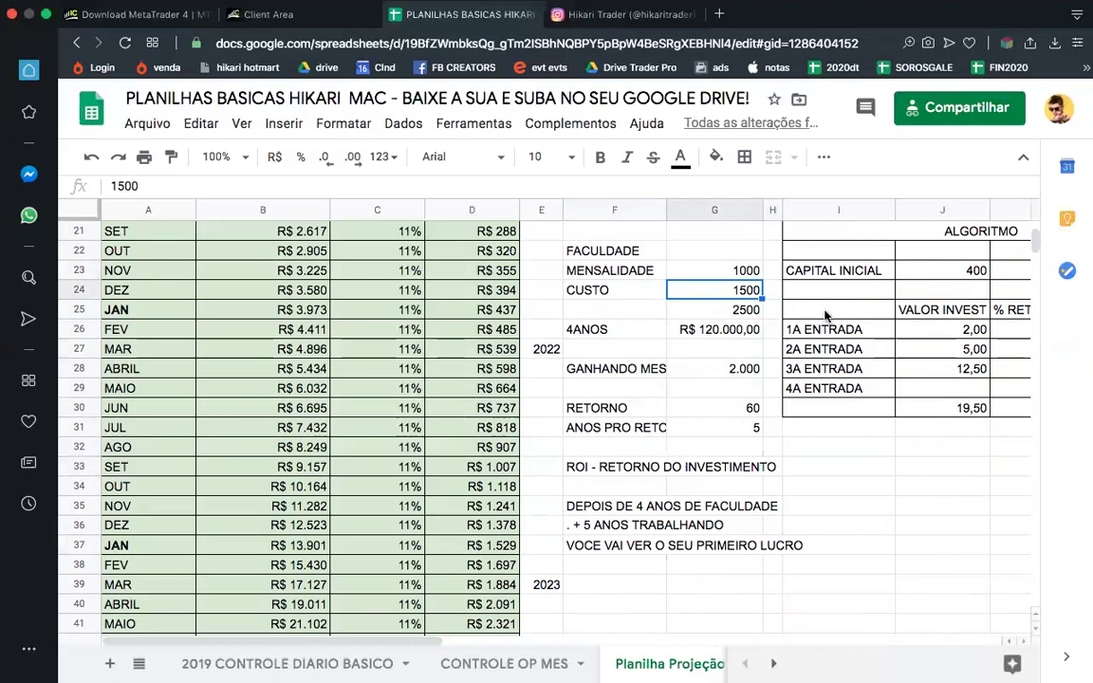
pyautogui.press('Down')
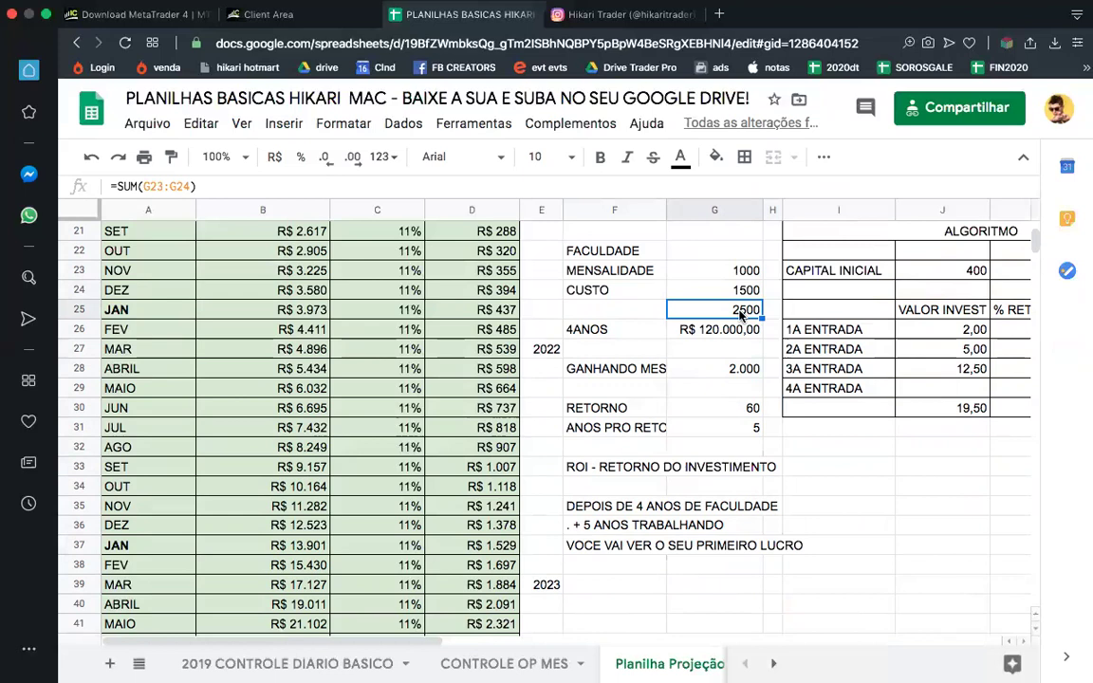
pyautogui.click(623, 331)
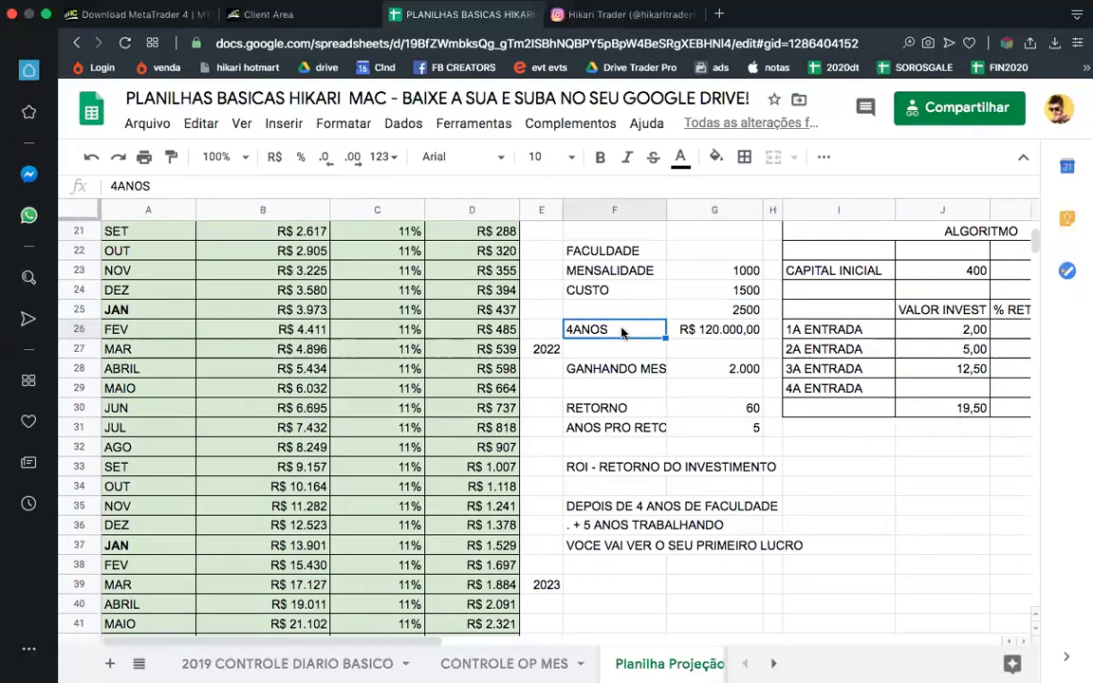
pyautogui.click(720, 329)
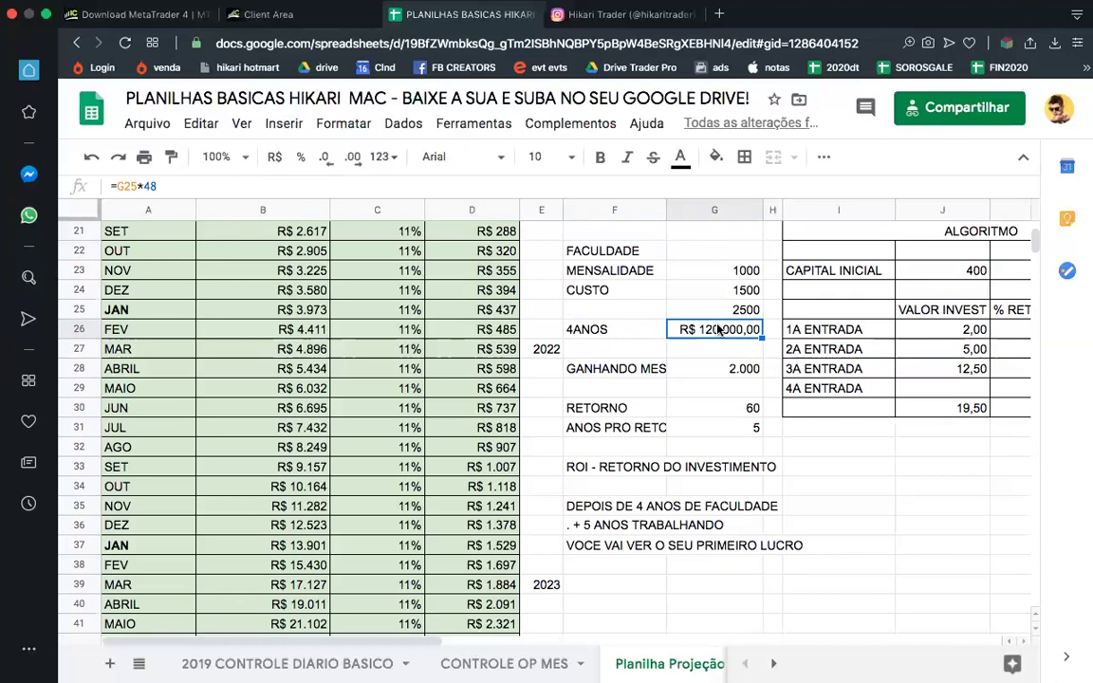
pyautogui.click(731, 373)
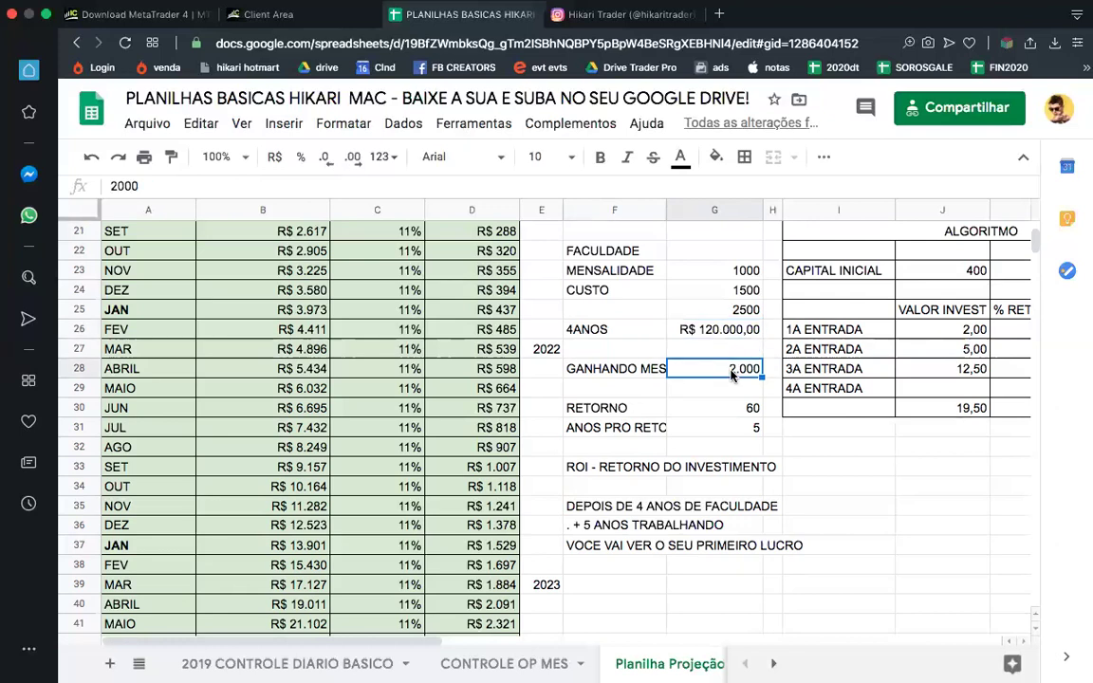
pyautogui.click(731, 411)
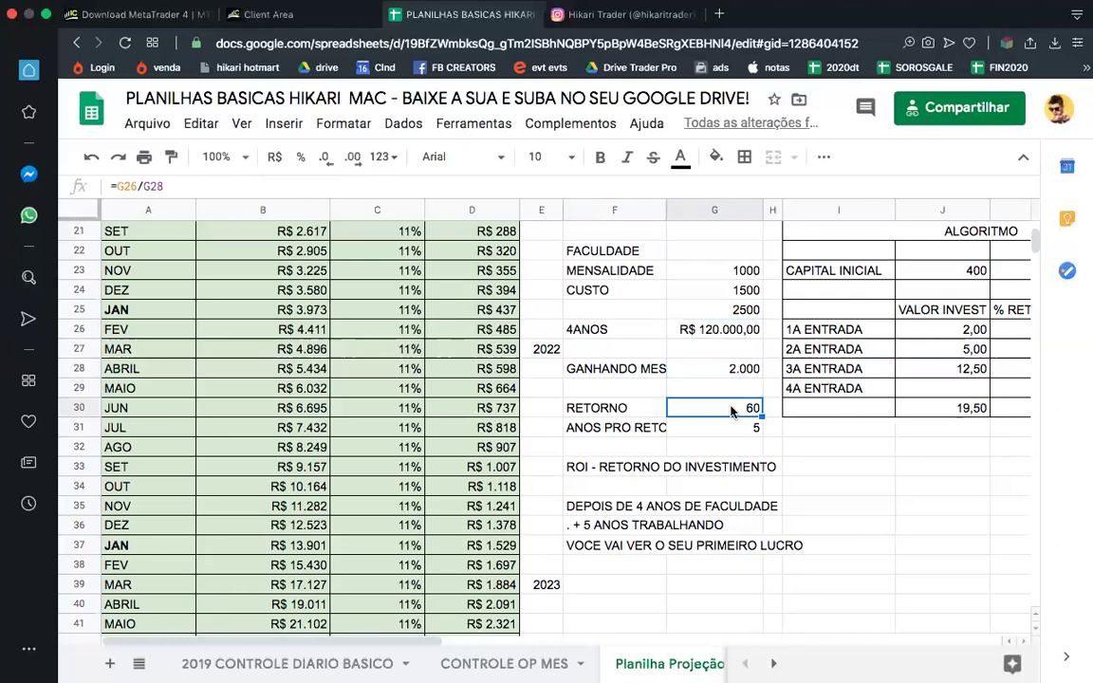
pyautogui.click(738, 433)
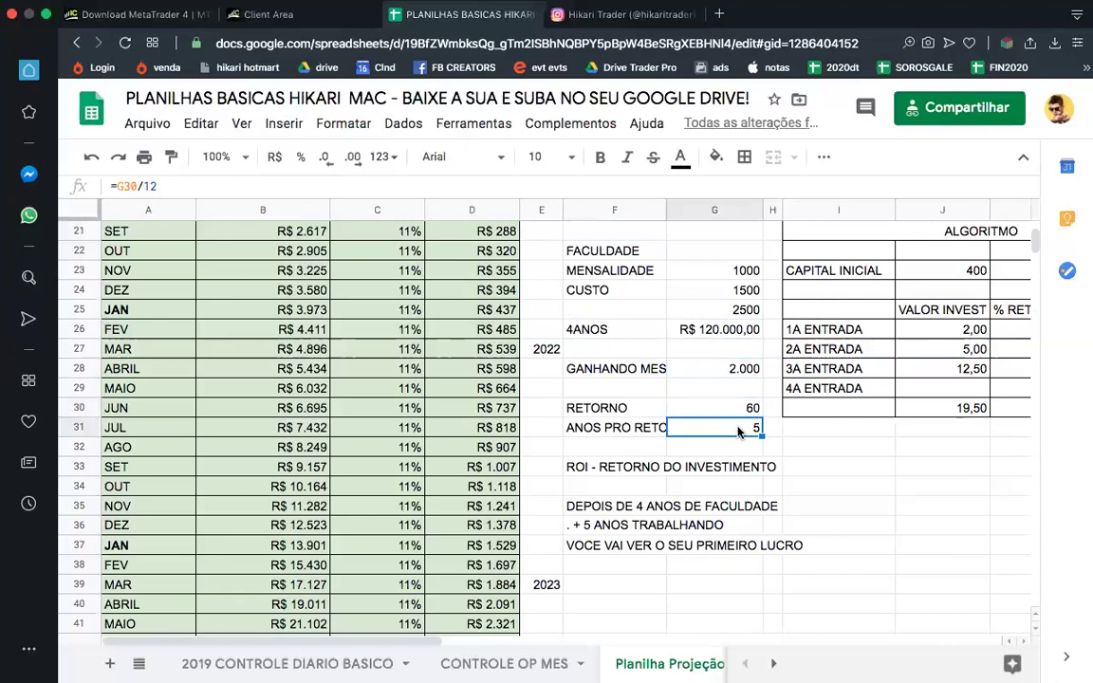
pyautogui.moveTo(576, 329); pyautogui.dragTo(733, 333)
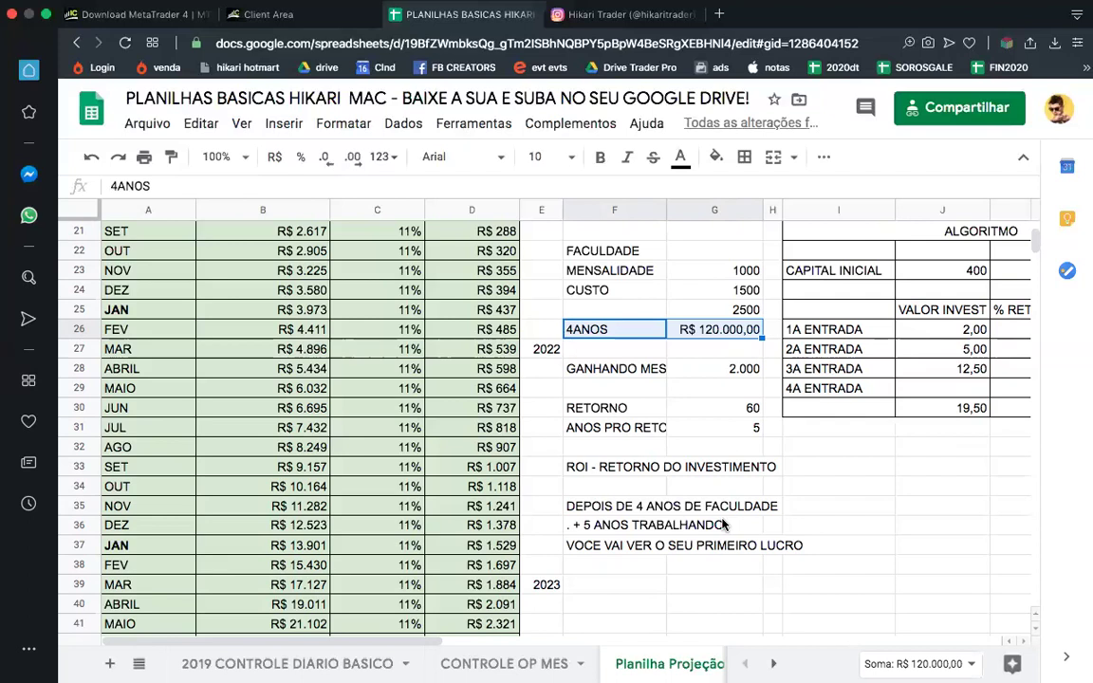
# Step: Compare the starting capital in B3 with the college monthly fee in G23, and set the March capital in B3 to 500
pyautogui.scroll(5, 723, 525)
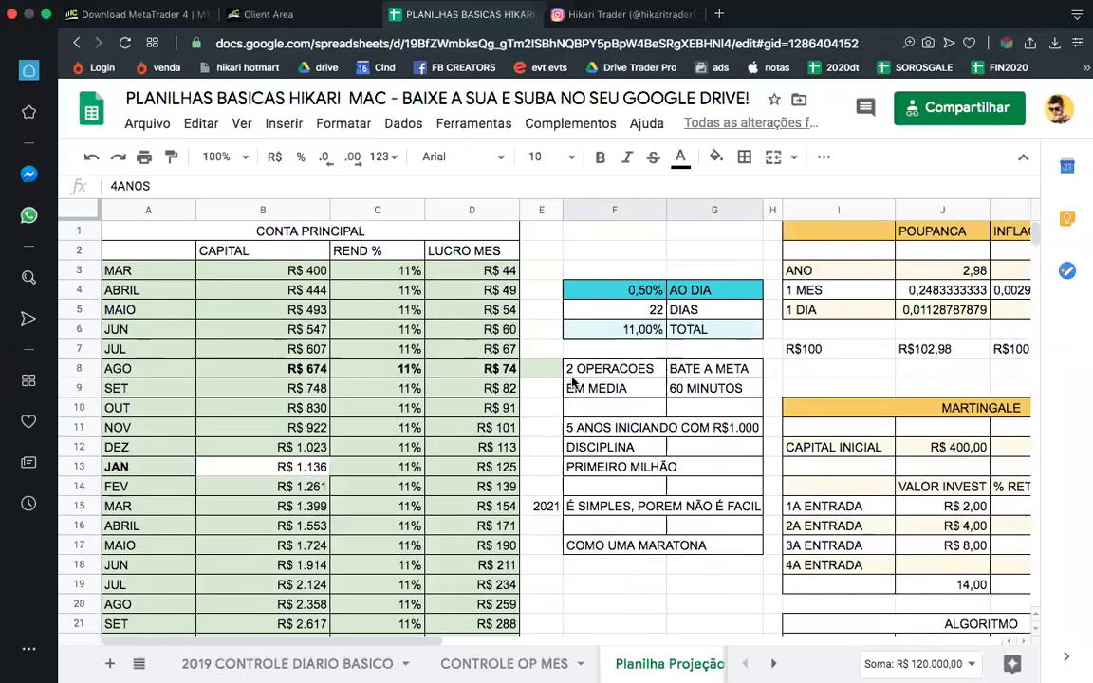
pyautogui.click(312, 273)
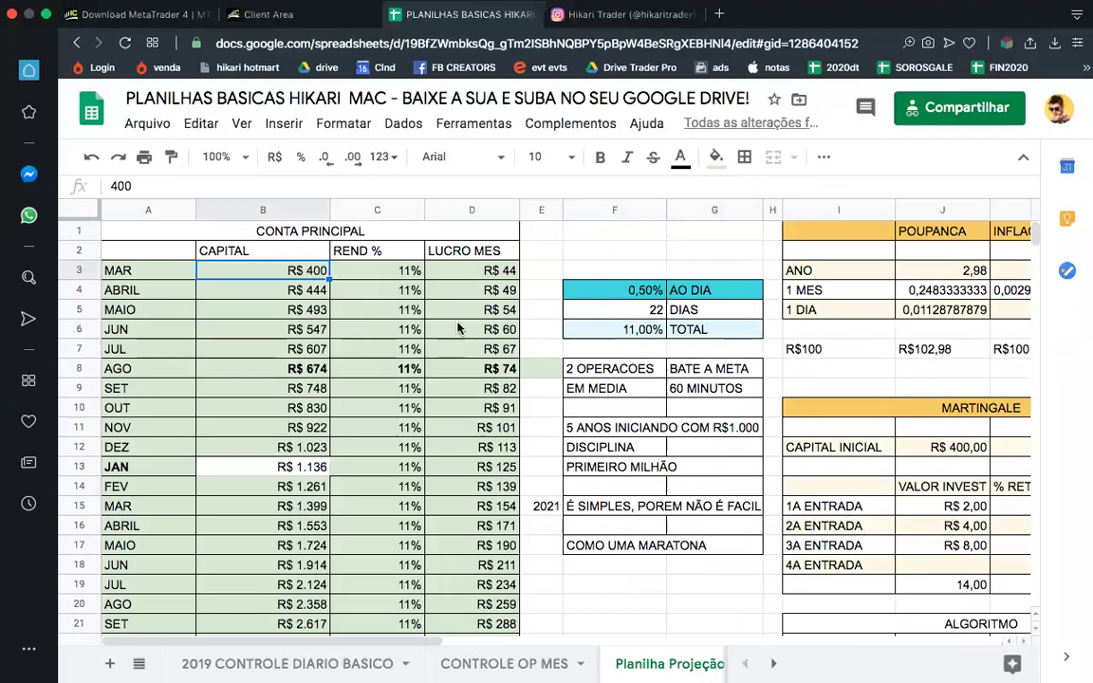
pyautogui.scroll(-6, 460, 334)
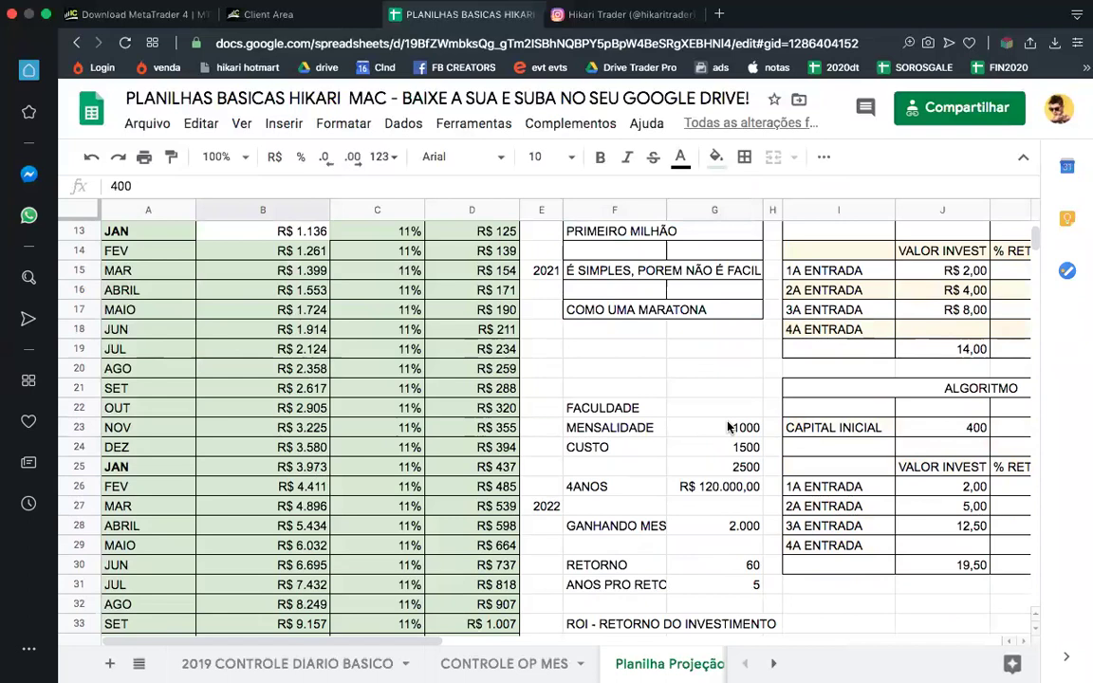
pyautogui.click(729, 428)
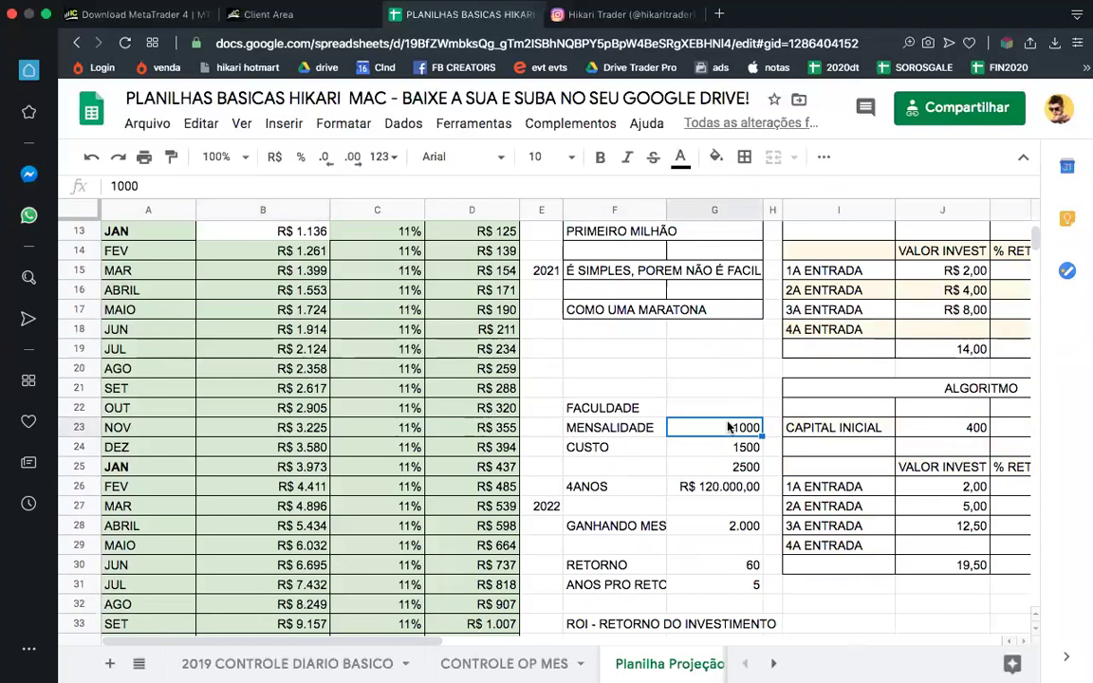
pyautogui.scroll(5, 352, 285)
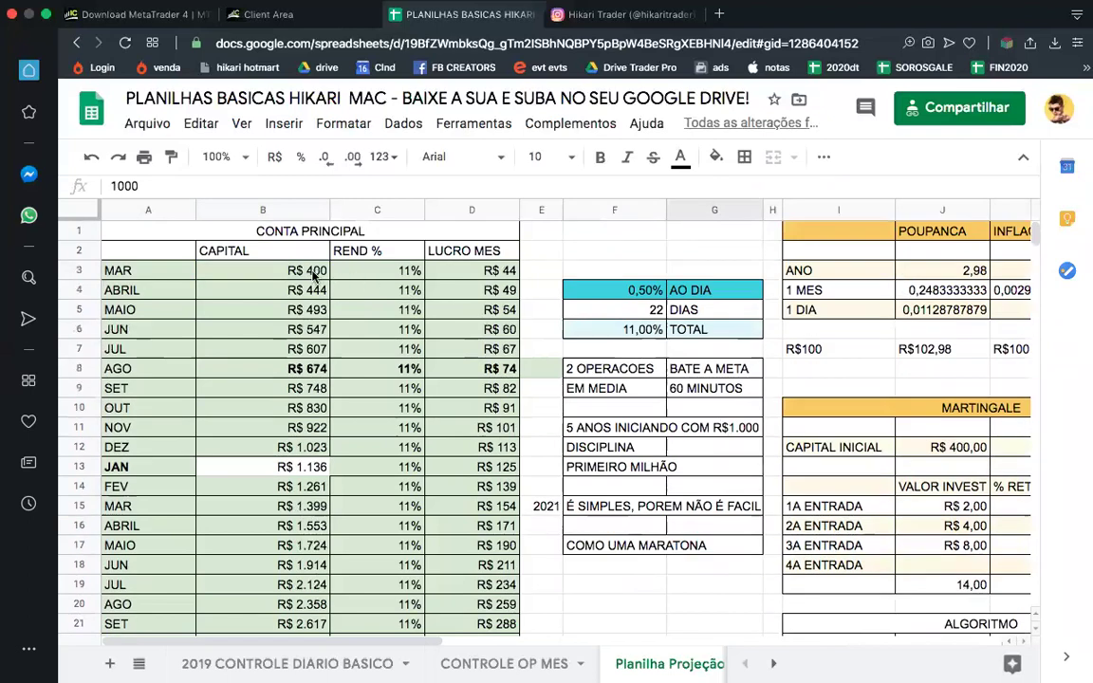
pyautogui.click(315, 273)
pyautogui.write('500')
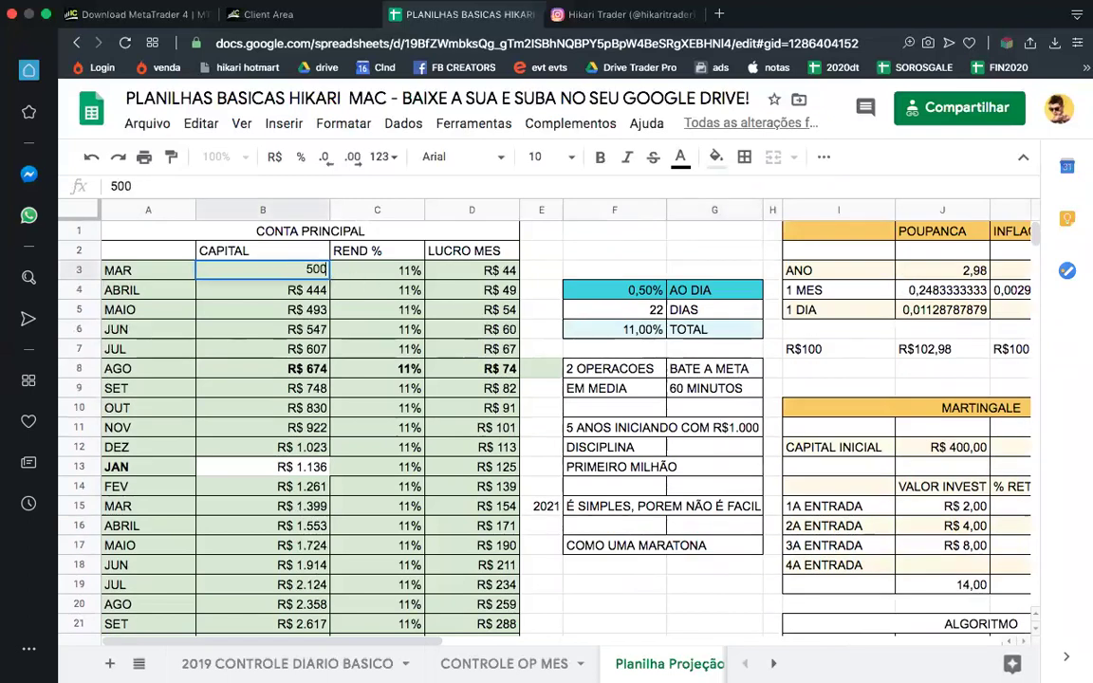
pyautogui.press('Return')
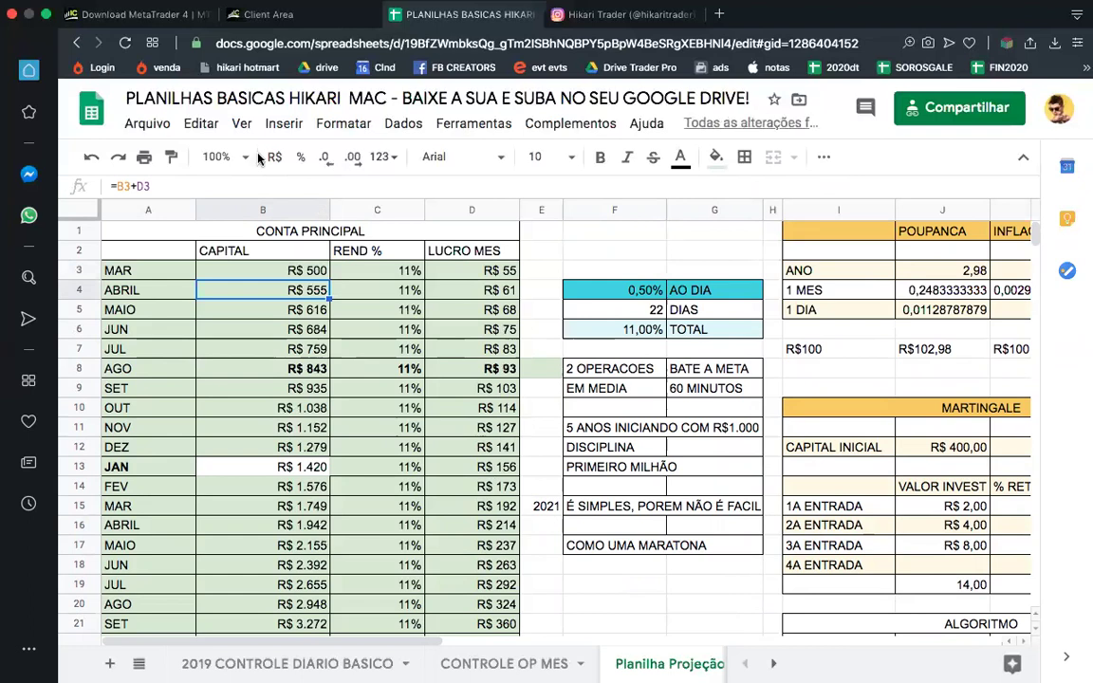
# Step: Compare the starting capital in B3 with the college notes down to row 39 and the monthly fee in G23
pyautogui.click(312, 273)
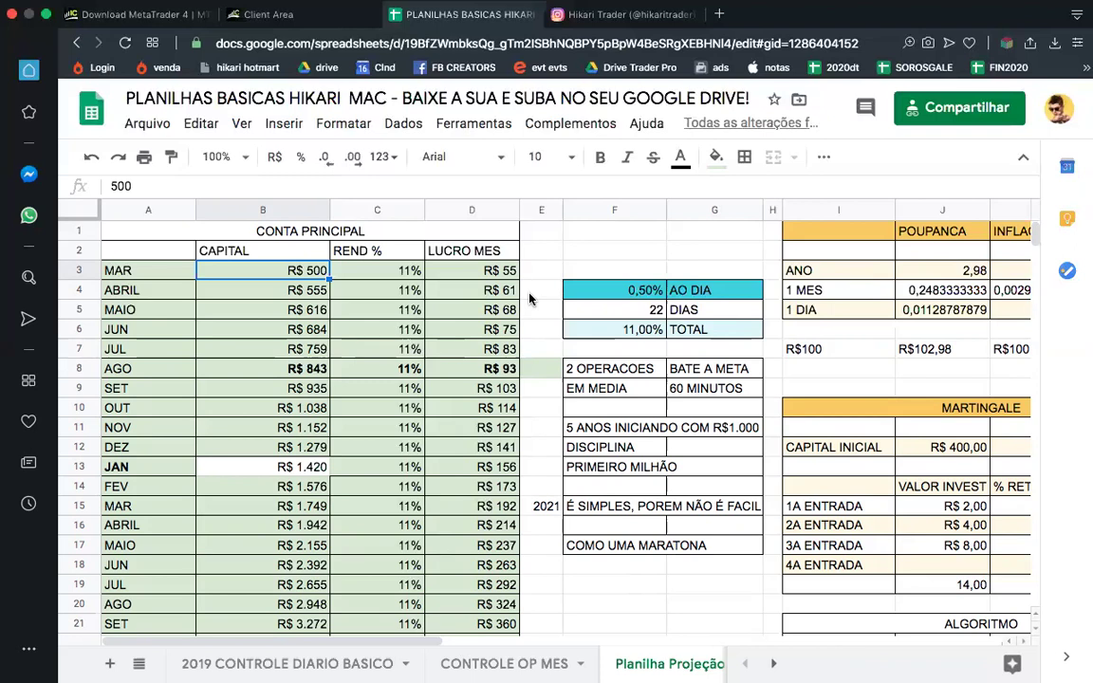
pyautogui.scroll(-3, 530, 299)
pyautogui.scroll(3, 530, 296)
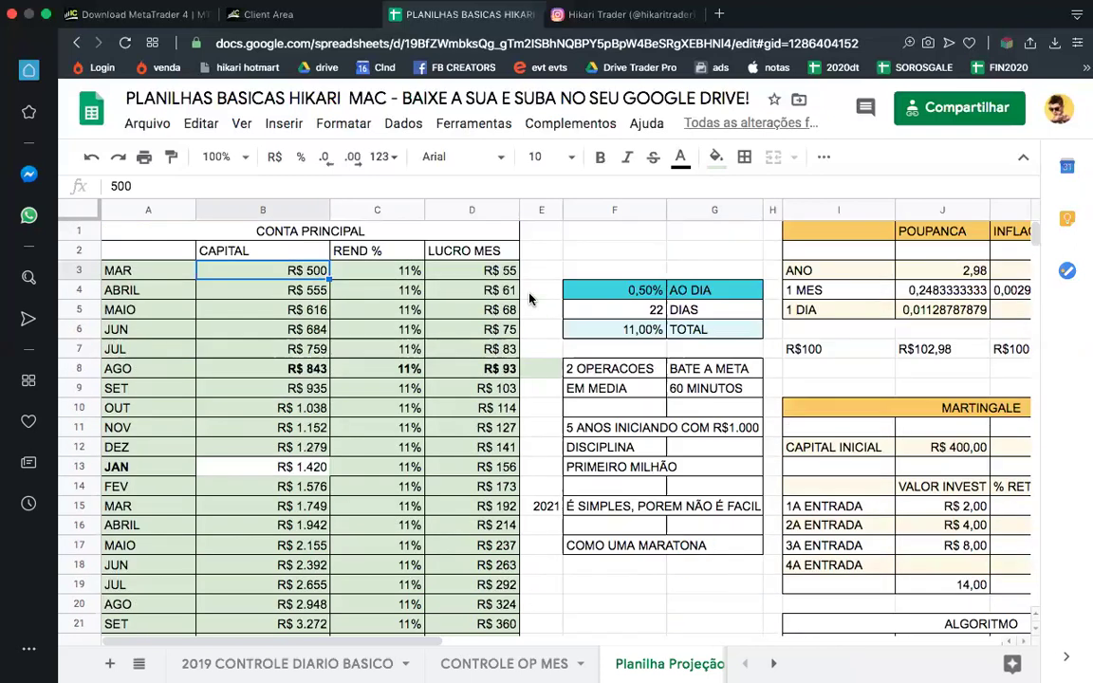
pyautogui.scroll(-10, 569, 332)
pyautogui.click(655, 447)
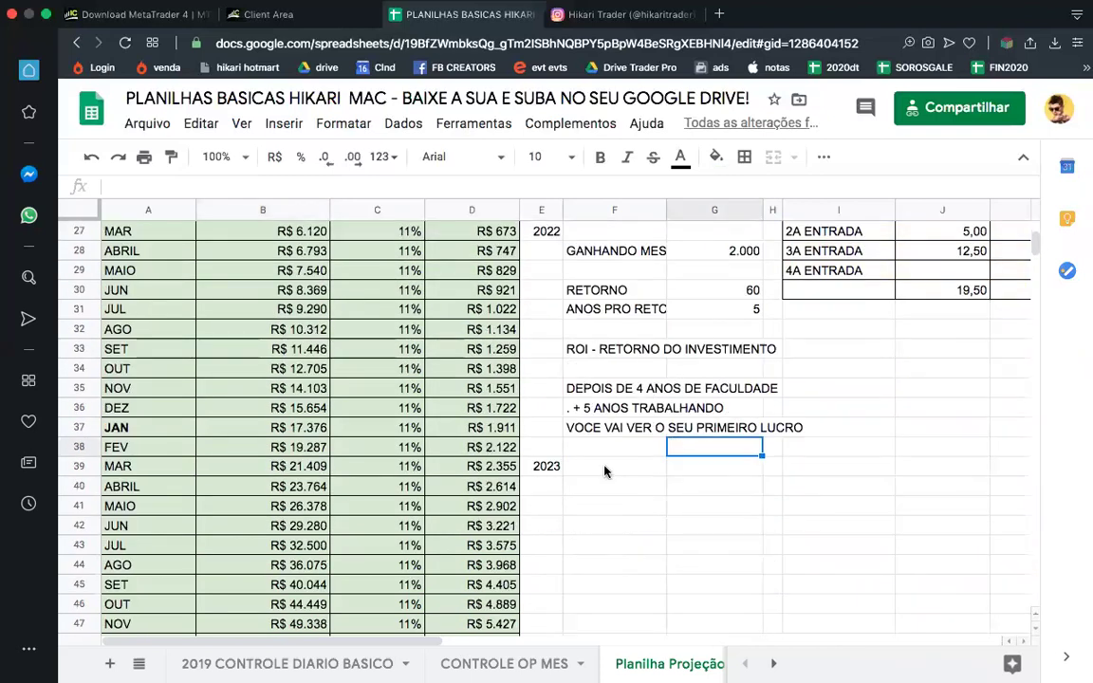
pyautogui.click(676, 466)
pyautogui.click(722, 472)
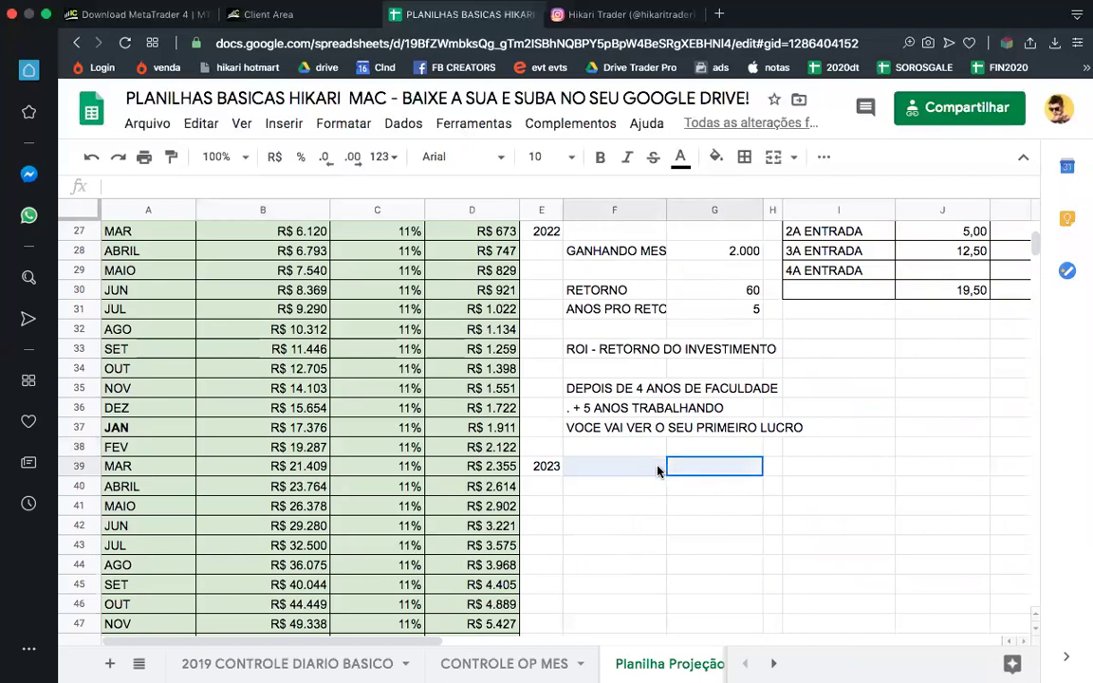
pyautogui.click(643, 466)
pyautogui.click(723, 473)
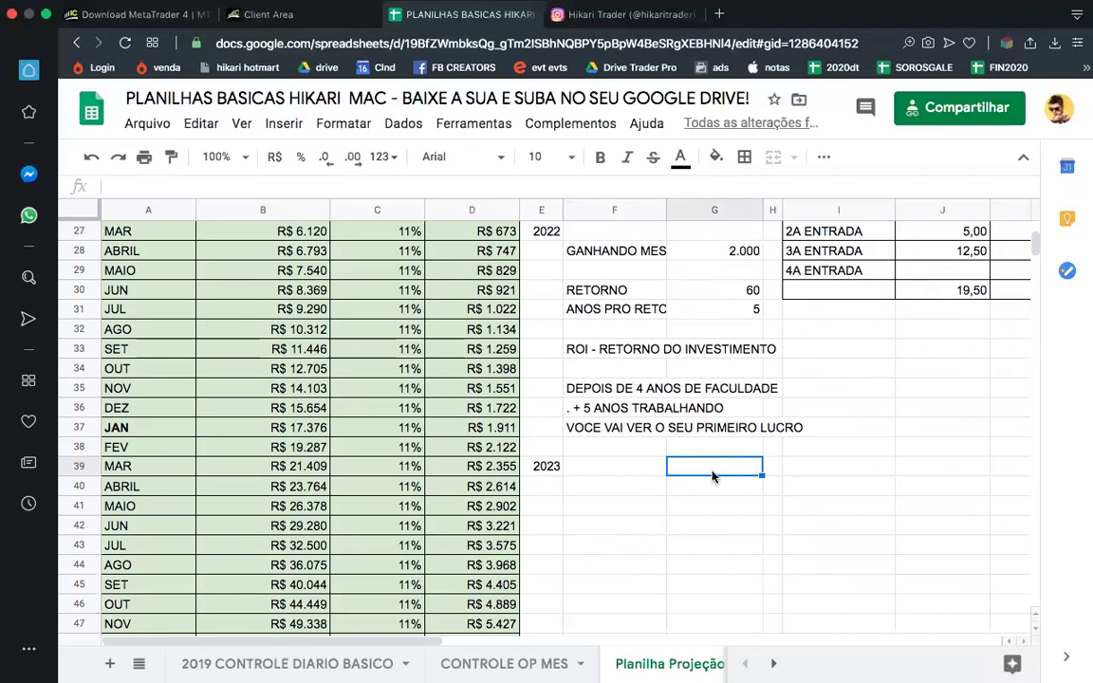
pyautogui.scroll(10, 343, 371)
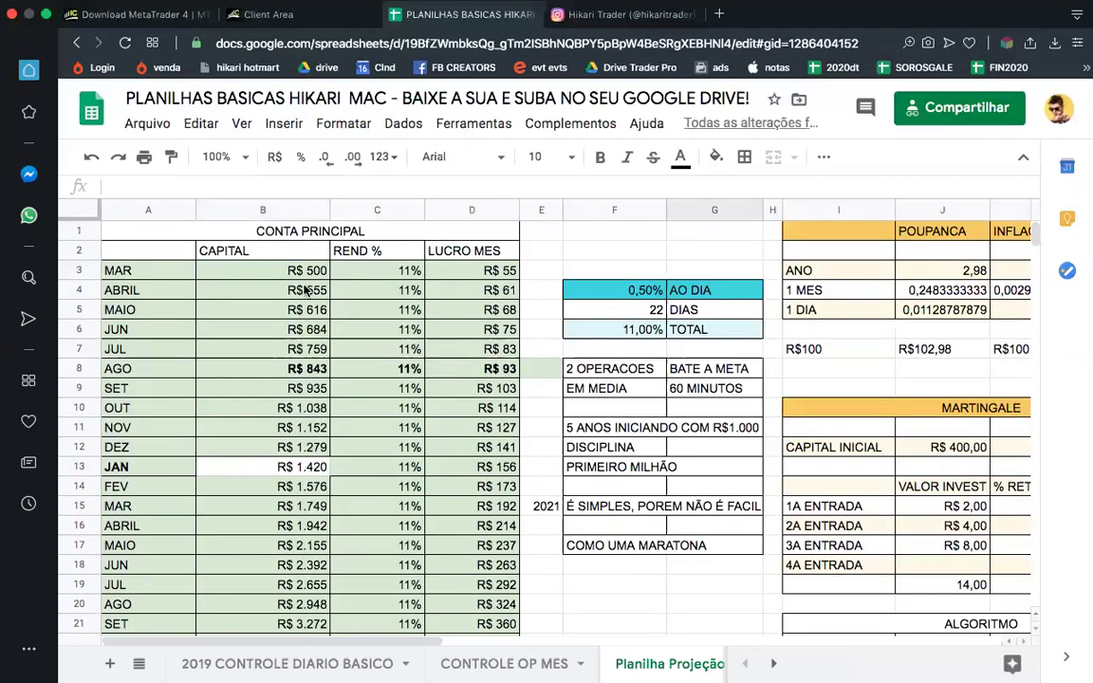
pyautogui.scroll(-5, 339, 265)
pyautogui.click(723, 409)
pyautogui.scroll(5, 436, 242)
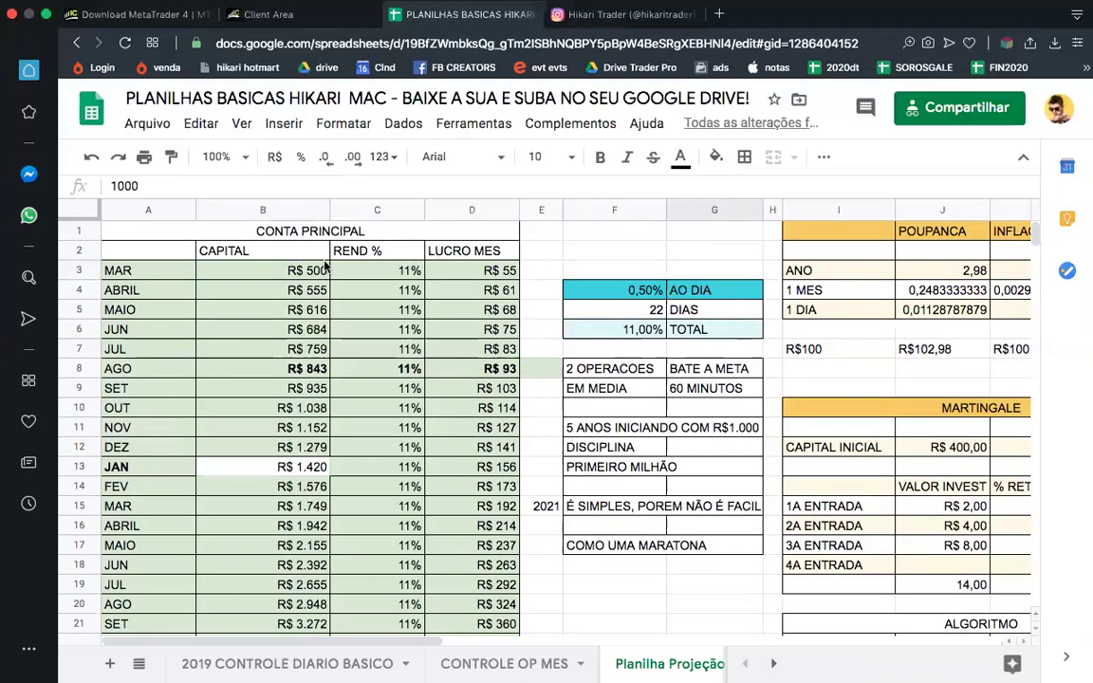
pyautogui.click(294, 273)
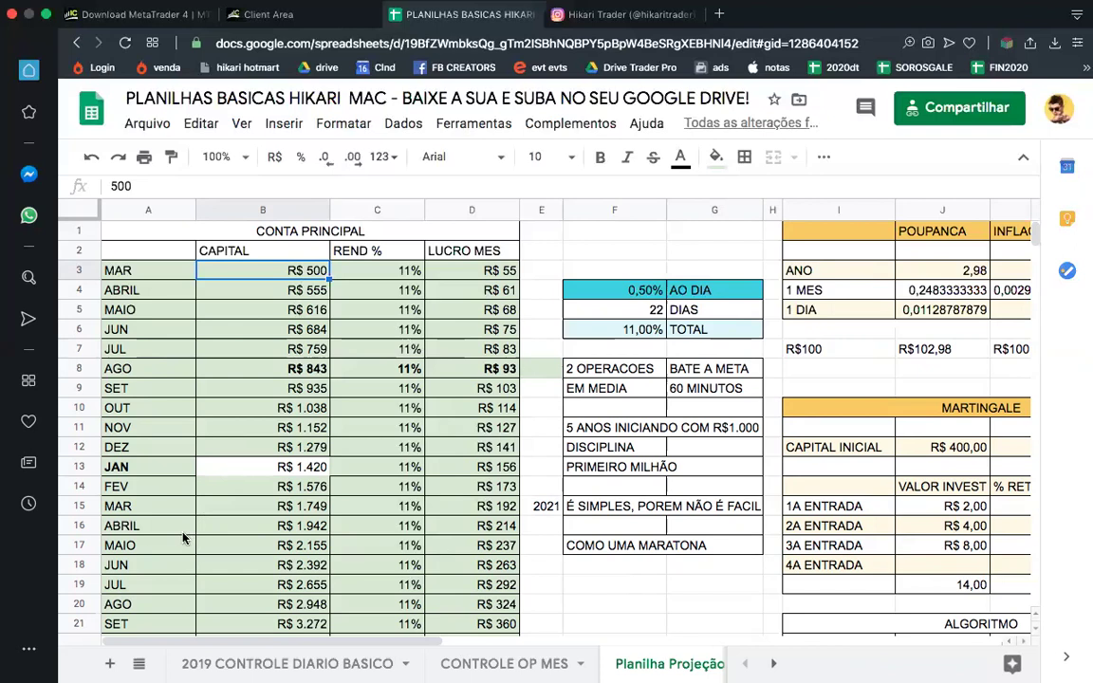
# Step: Examine the capital projection year by year, following the year markers in column E from 2021 through 2025
pyautogui.click(544, 509)
pyautogui.scroll(-7, 545, 456)
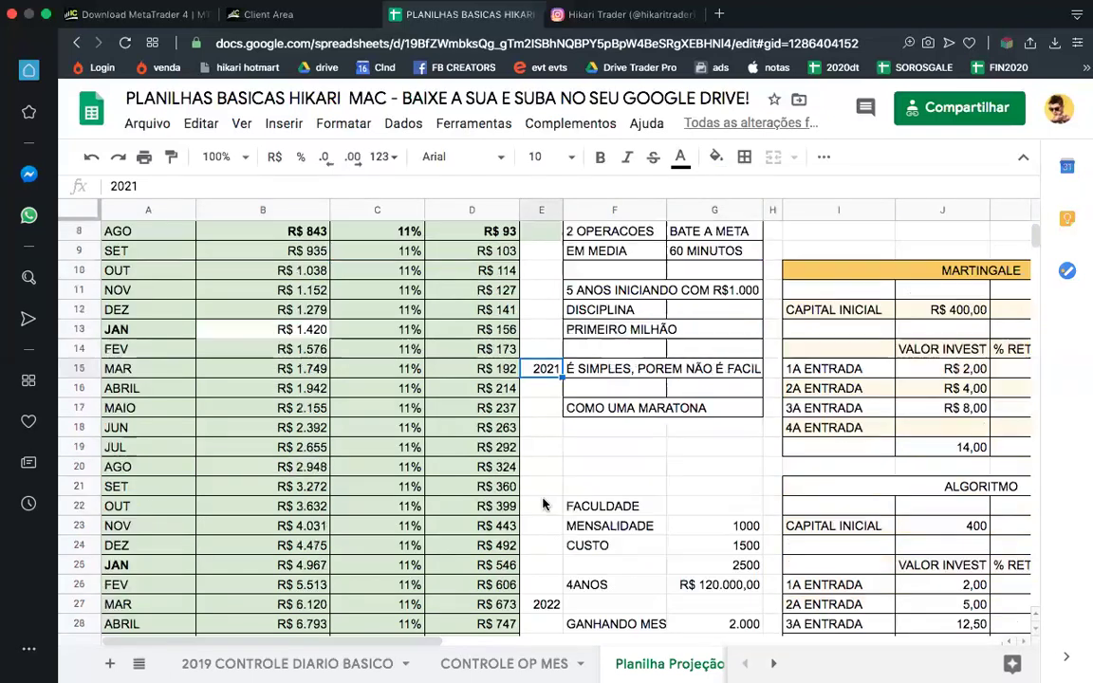
pyautogui.click(545, 410)
pyautogui.scroll(-5, 548, 408)
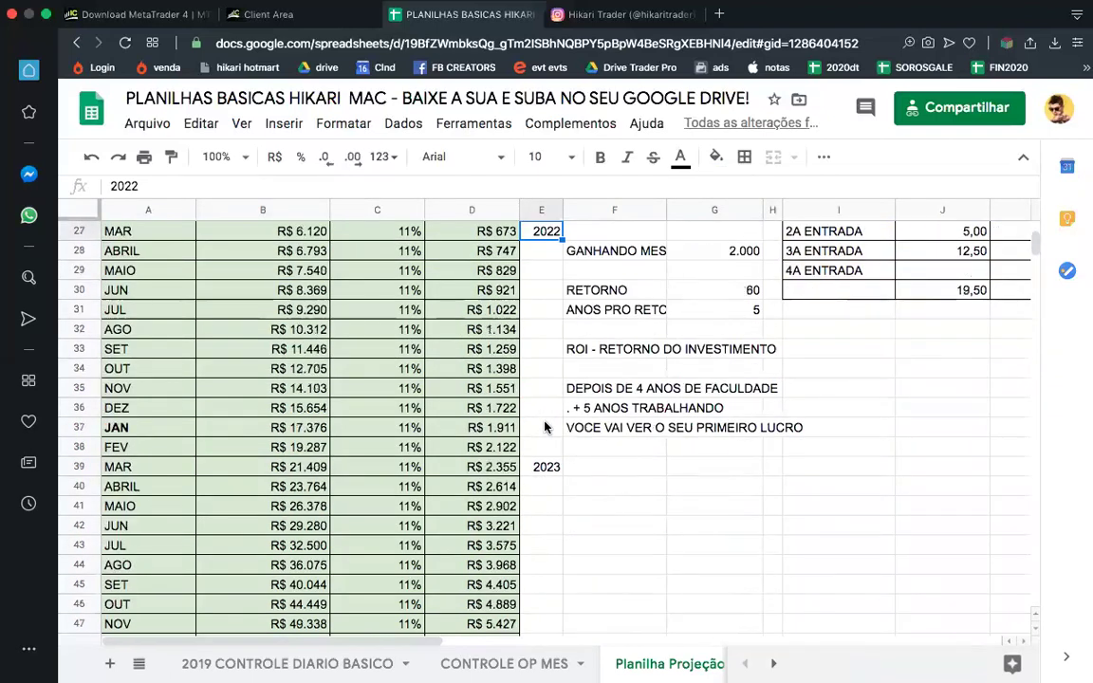
pyautogui.click(544, 429)
pyautogui.scroll(-5, 544, 429)
pyautogui.click(543, 428)
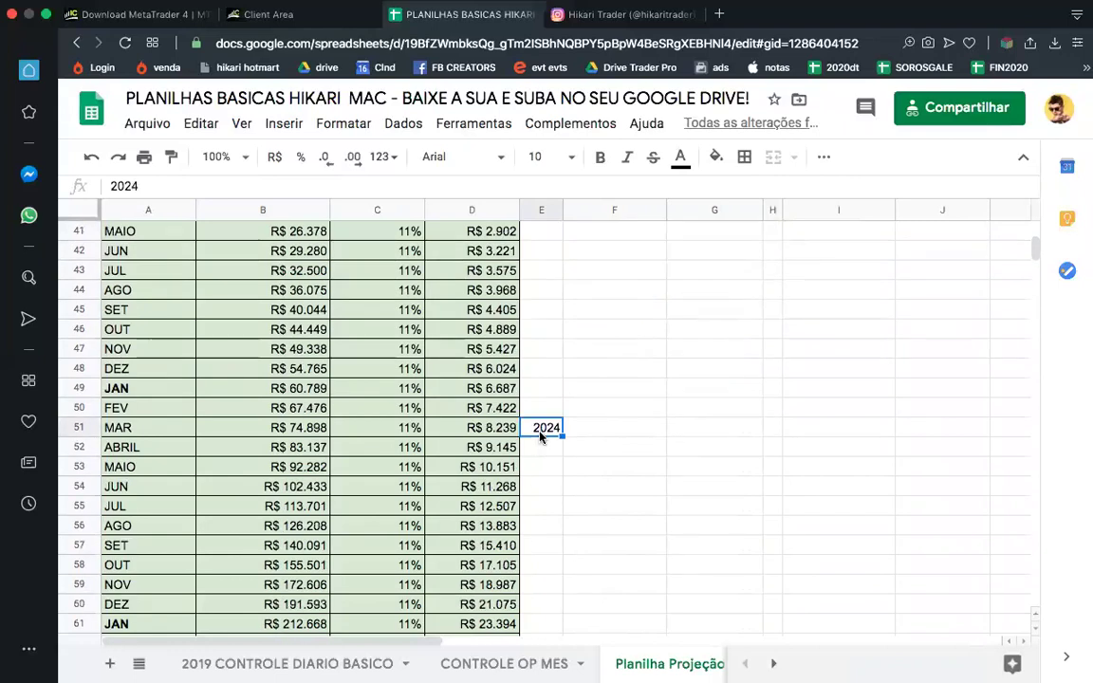
pyautogui.scroll(-5, 542, 428)
pyautogui.click(544, 411)
pyautogui.scroll(-5, 541, 417)
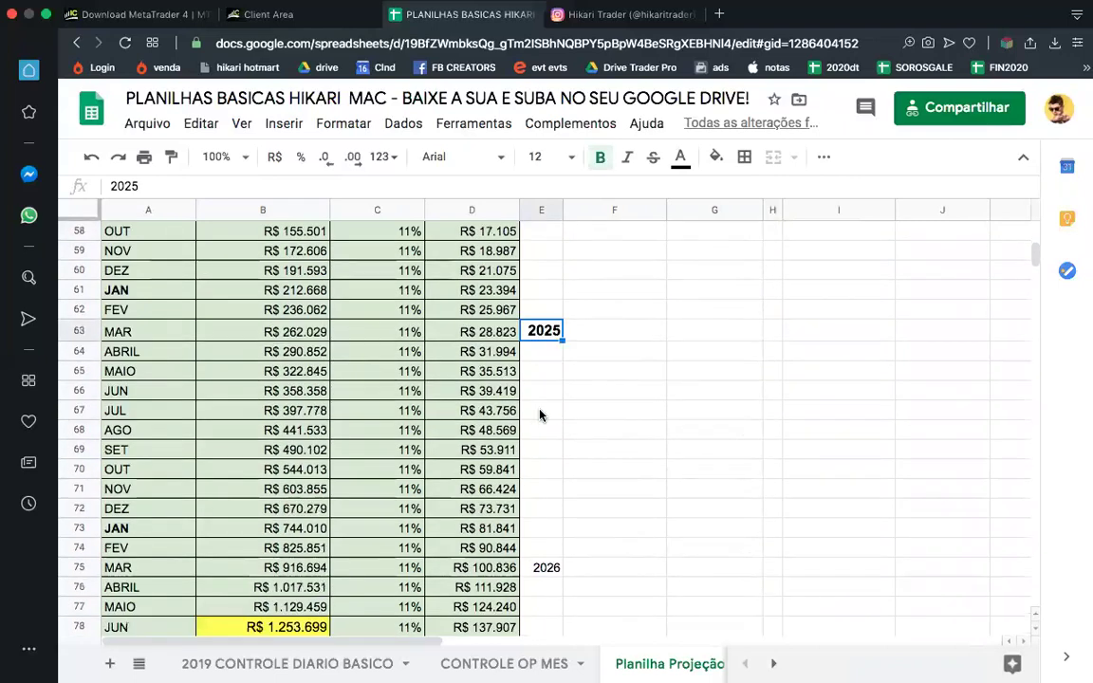
# Step: Examine the capital projection year by year from 2025 to the 2029 marker, and highlight the March row in A111:D111
pyautogui.click(543, 428)
pyautogui.scroll(-4, 542, 429)
pyautogui.click(542, 486)
pyautogui.scroll(-5, 543, 487)
pyautogui.click(544, 488)
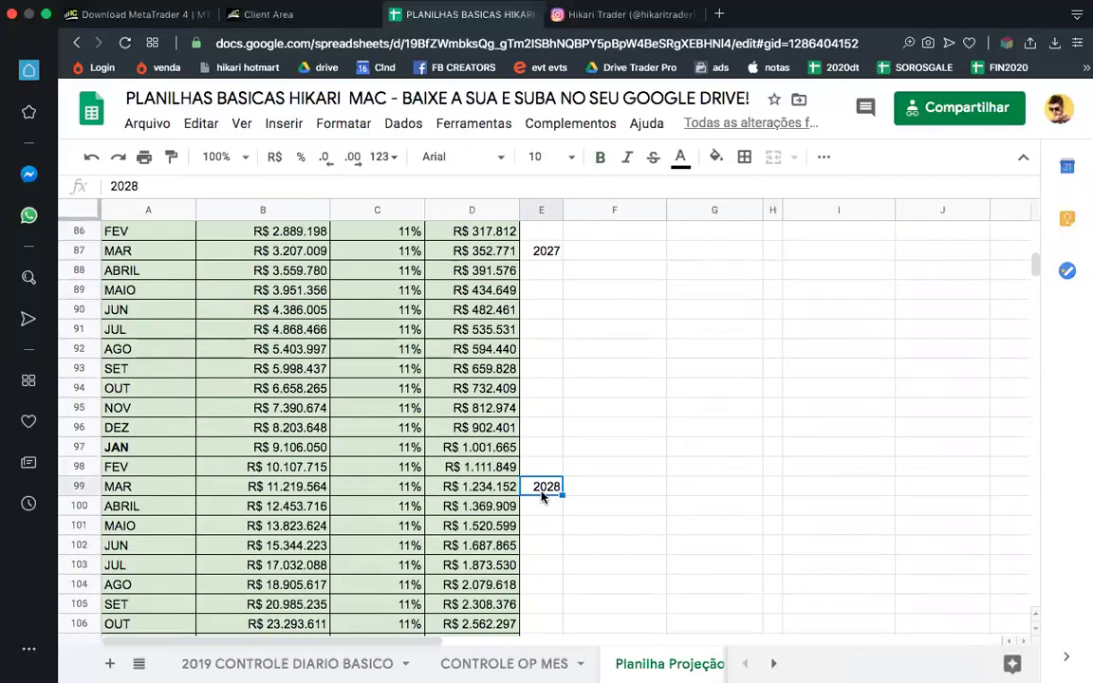
pyautogui.scroll(-5, 543, 485)
pyautogui.click(543, 486)
pyautogui.moveTo(124, 486); pyautogui.dragTo(513, 487)
# Step: Enter the notes "9 ANOS COMECANDO COM 500 REAIS," in F111 and "SEM NENHUMA OPERACAO AVANCADA" in F112
pyautogui.click(574, 487)
pyautogui.write('9 AO')
pyautogui.press('BackSpace')
pyautogui.write('NOS COM')
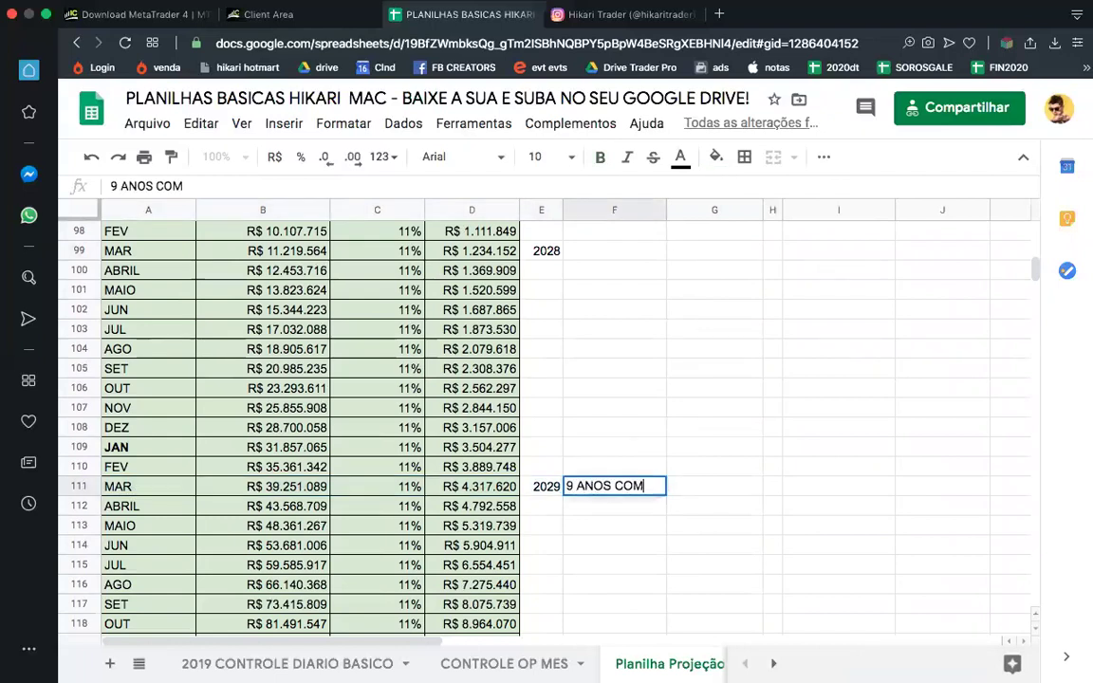
pyautogui.write('ECANDO COM 500 REAIS,')
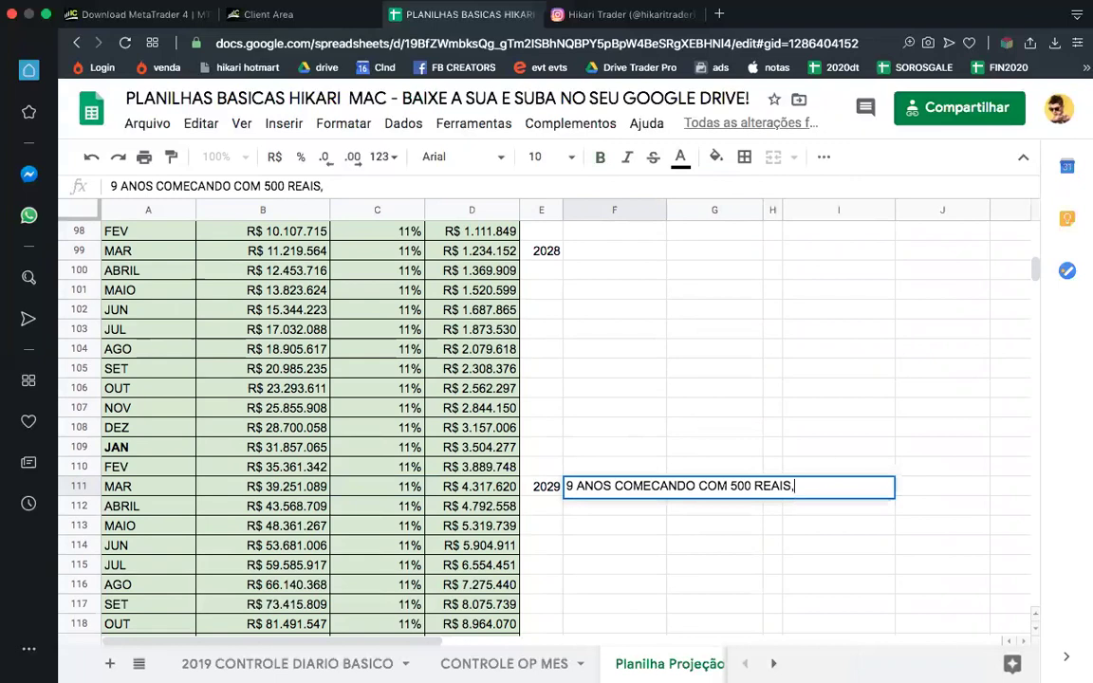
pyautogui.press('Return')
pyautogui.write('SEM NEN')
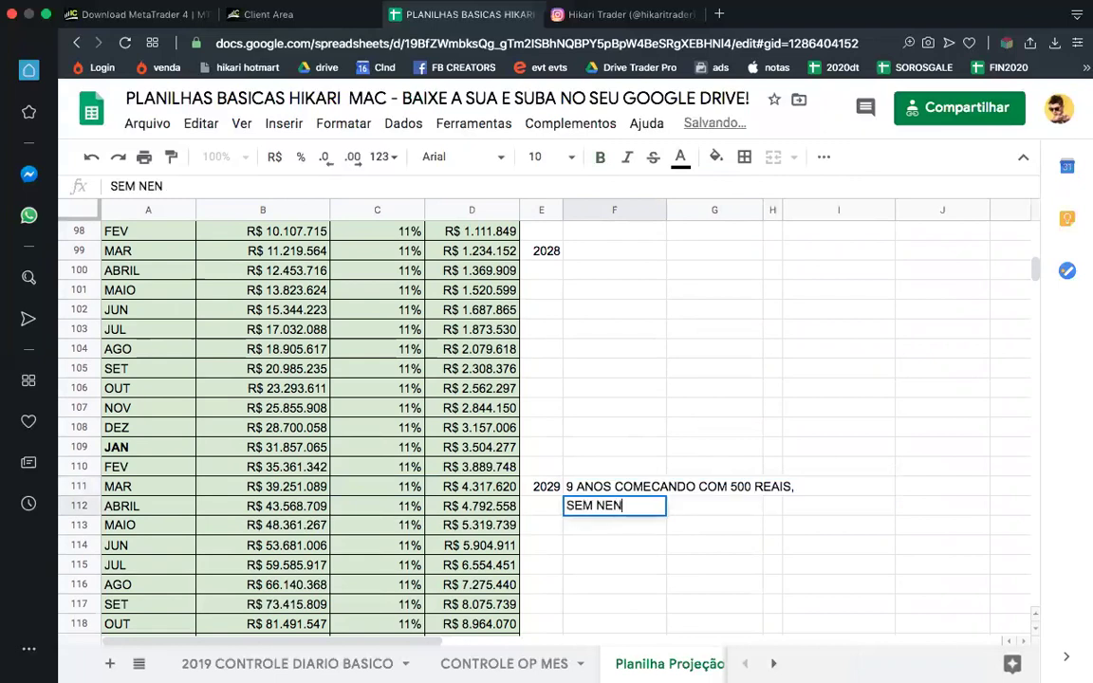
pyautogui.write('HUMA OPERACAO AVANCADA')
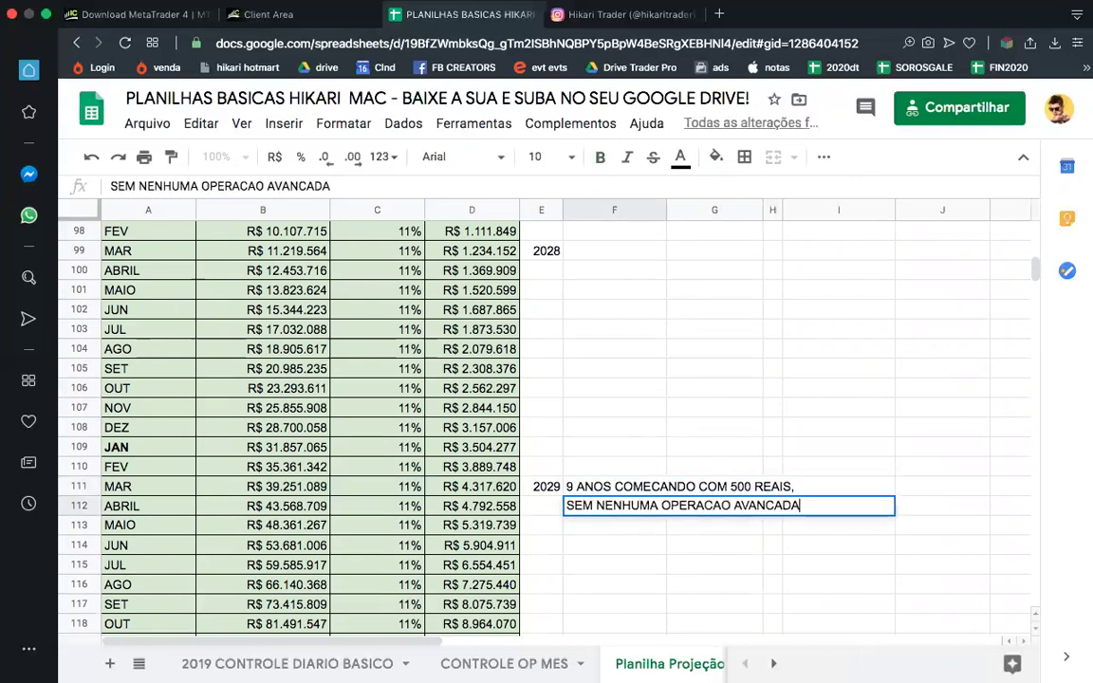
pyautogui.press('Return')
# Step: Enter the notes "GANHANDO 0,5% AO DIA" in F113 and "TRABALHADNO MAXIMO 1 HORA POR DIA" in F114
pyautogui.write('GANHAND')
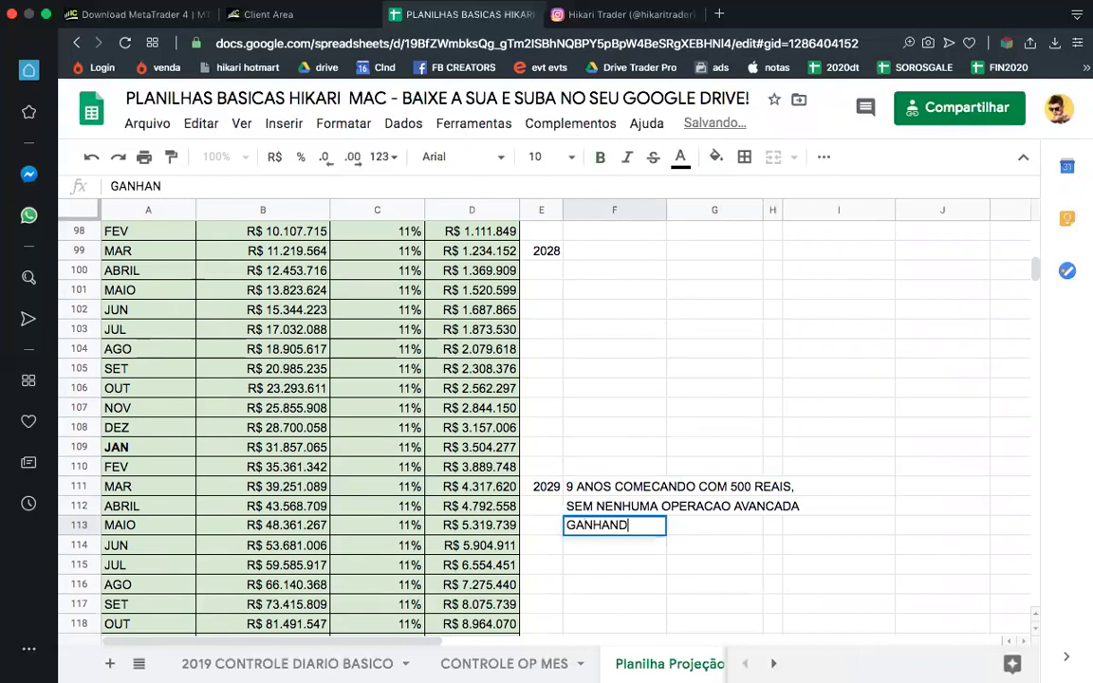
pyautogui.write('O 0,5%')
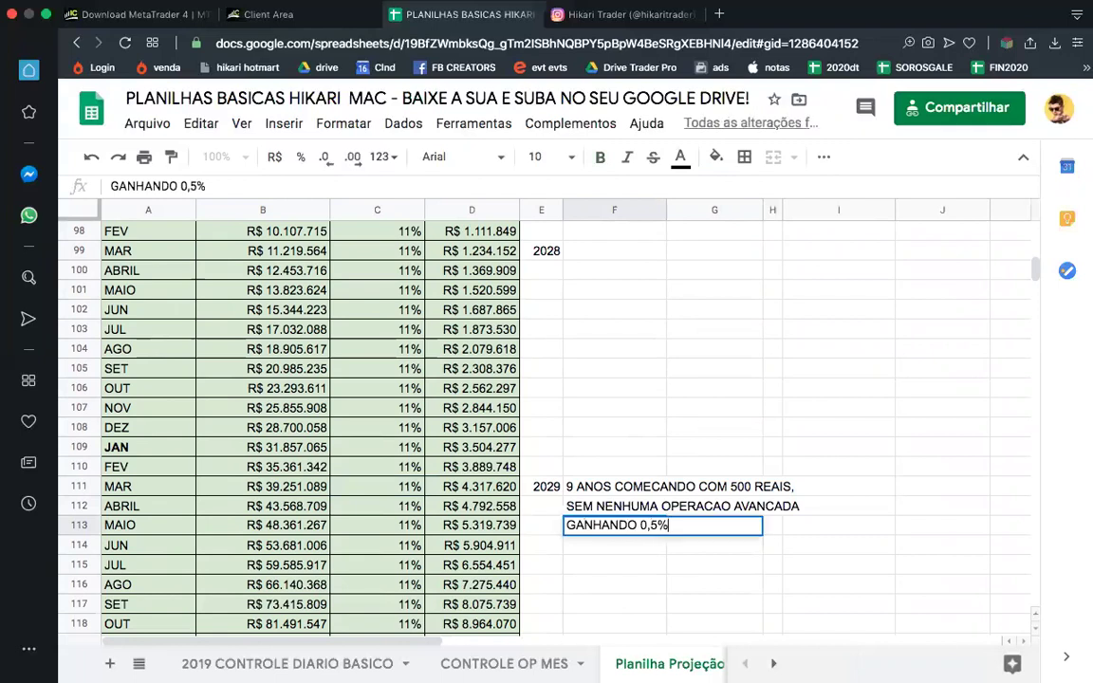
pyautogui.write(' A O DIA')
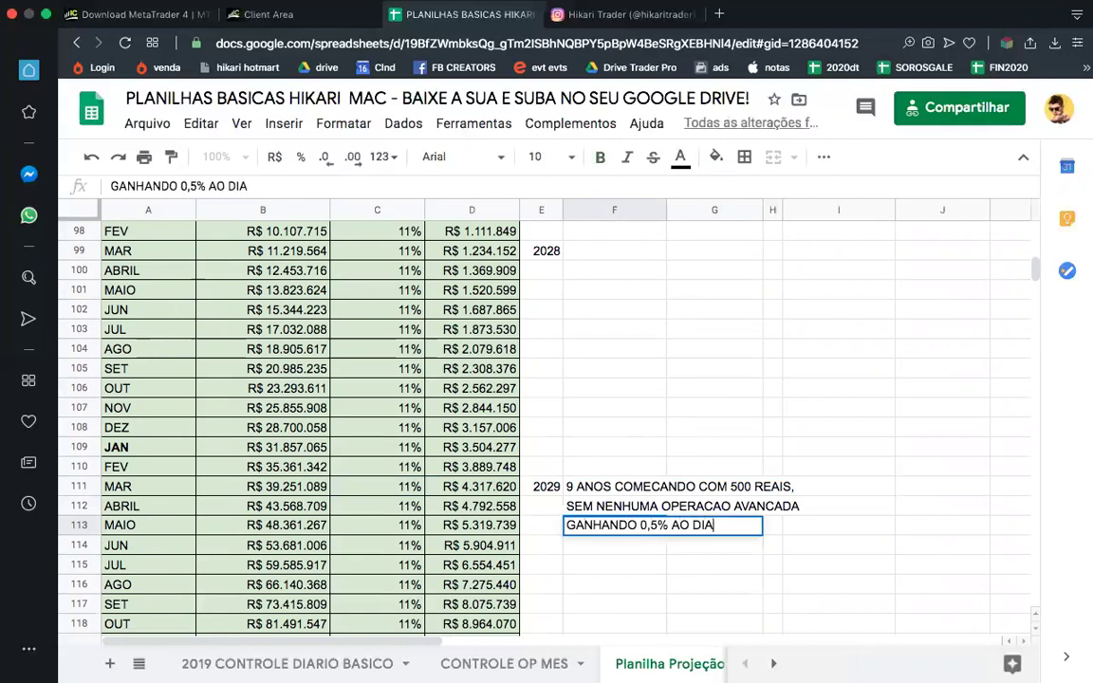
pyautogui.press('Return')
pyautogui.write('TRABALHADNO')
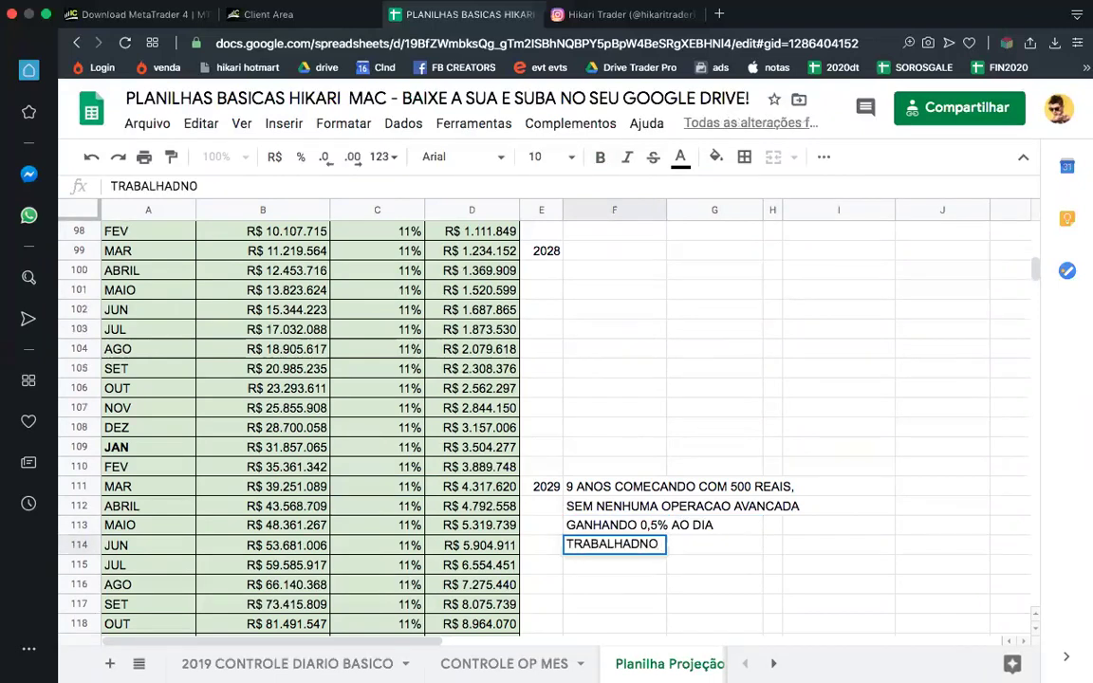
pyautogui.write(' MAXIMO 1 ')
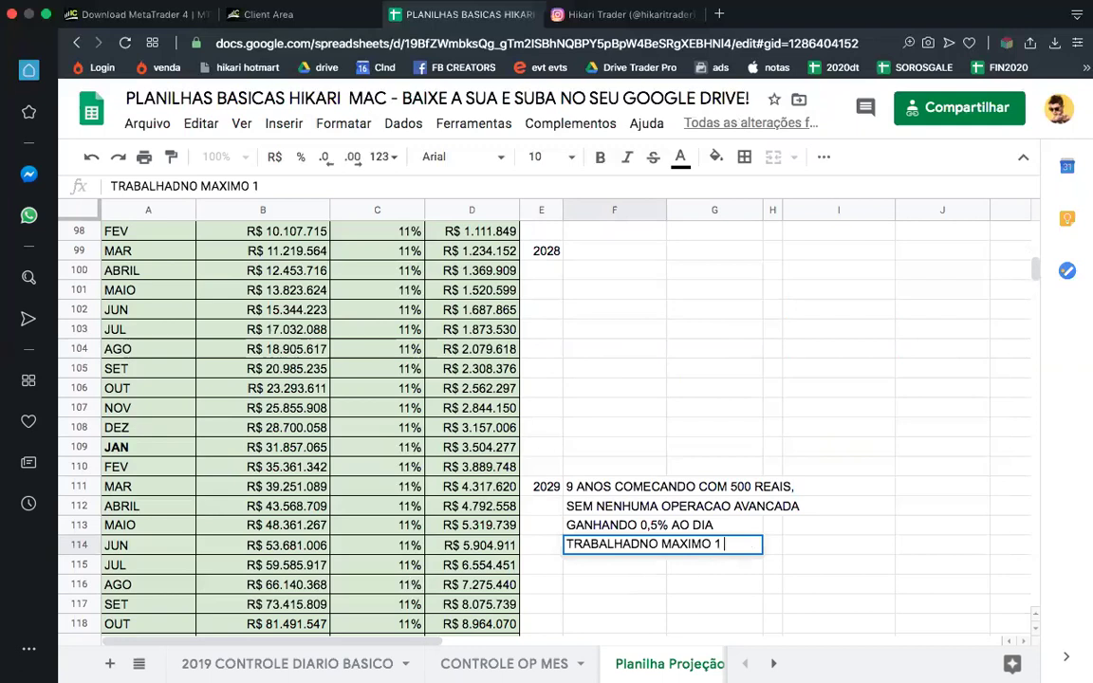
pyautogui.write('HORA POR DIA')
pyautogui.press('Return')
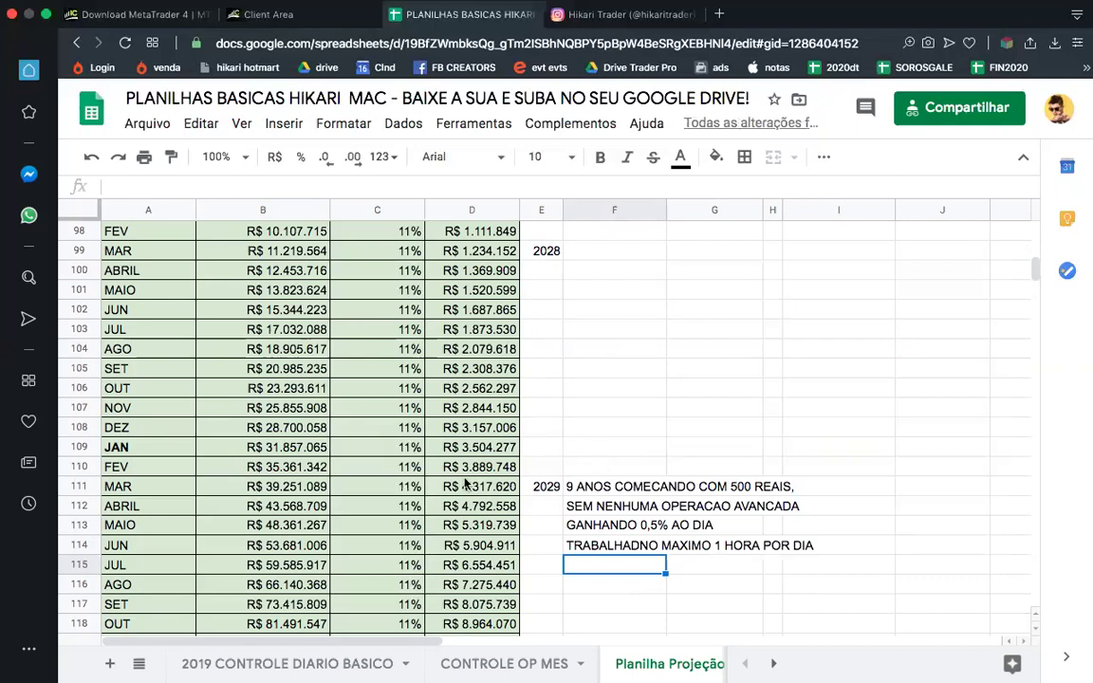
# Step: Review the March 2029 capital in B111 against the notes in F113 and F114, and highlight the row across A111:F111
pyautogui.click(275, 487)
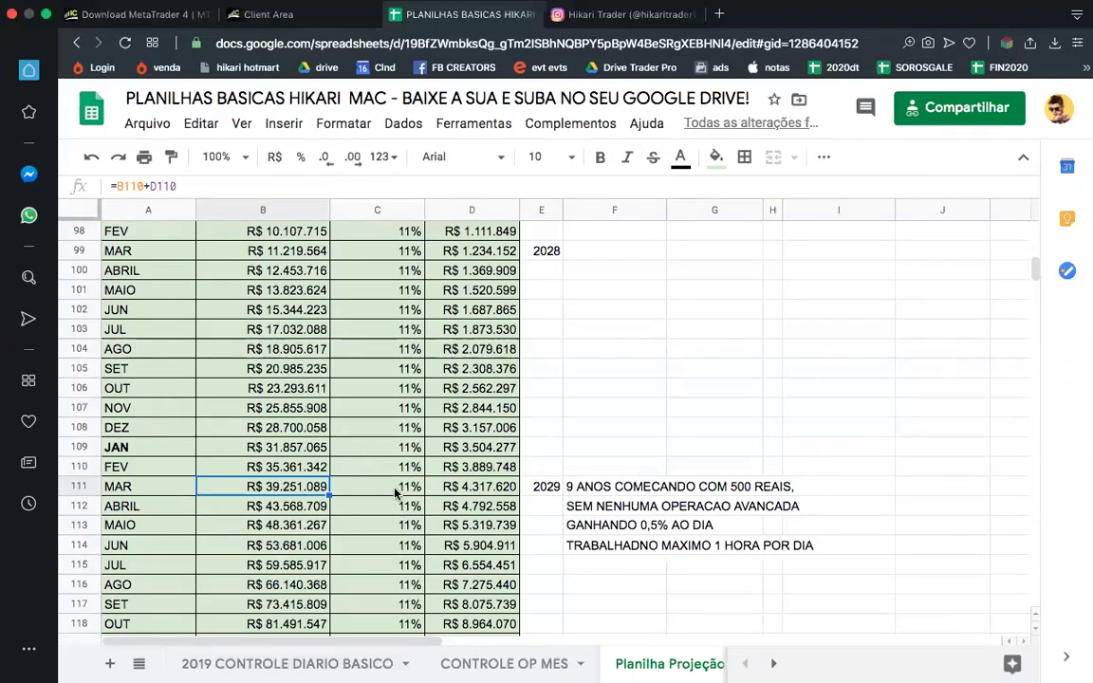
pyautogui.click(615, 532)
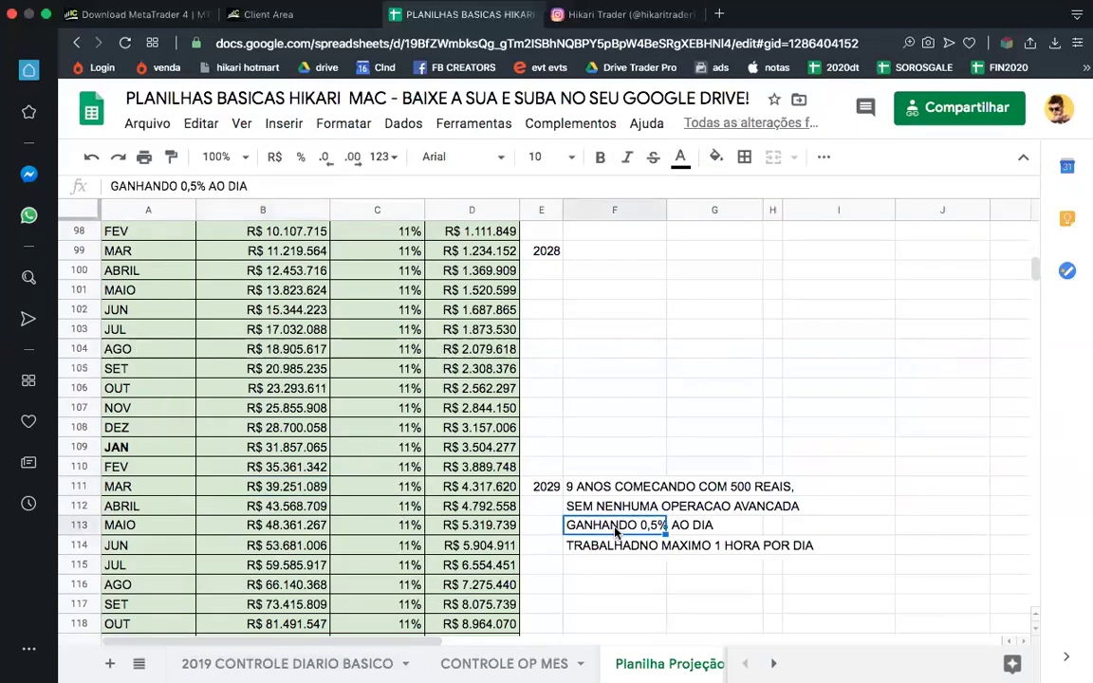
pyautogui.click(637, 553)
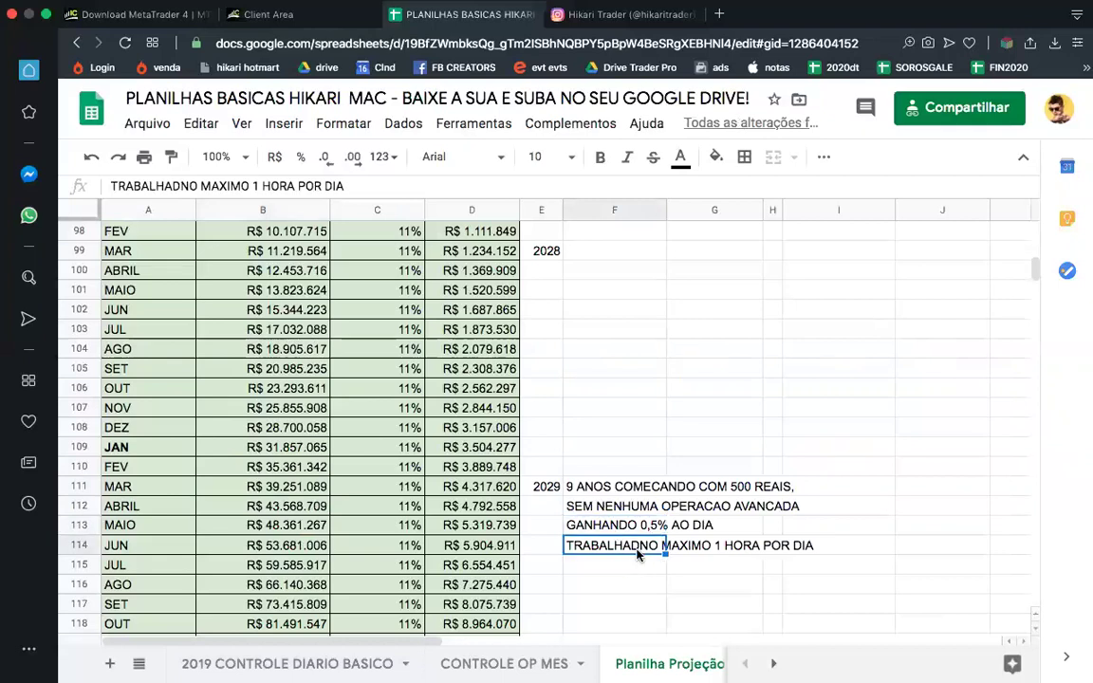
pyautogui.click(121, 486)
pyautogui.keyDown('shift'); pyautogui.click(493, 487); pyautogui.keyUp('shift')
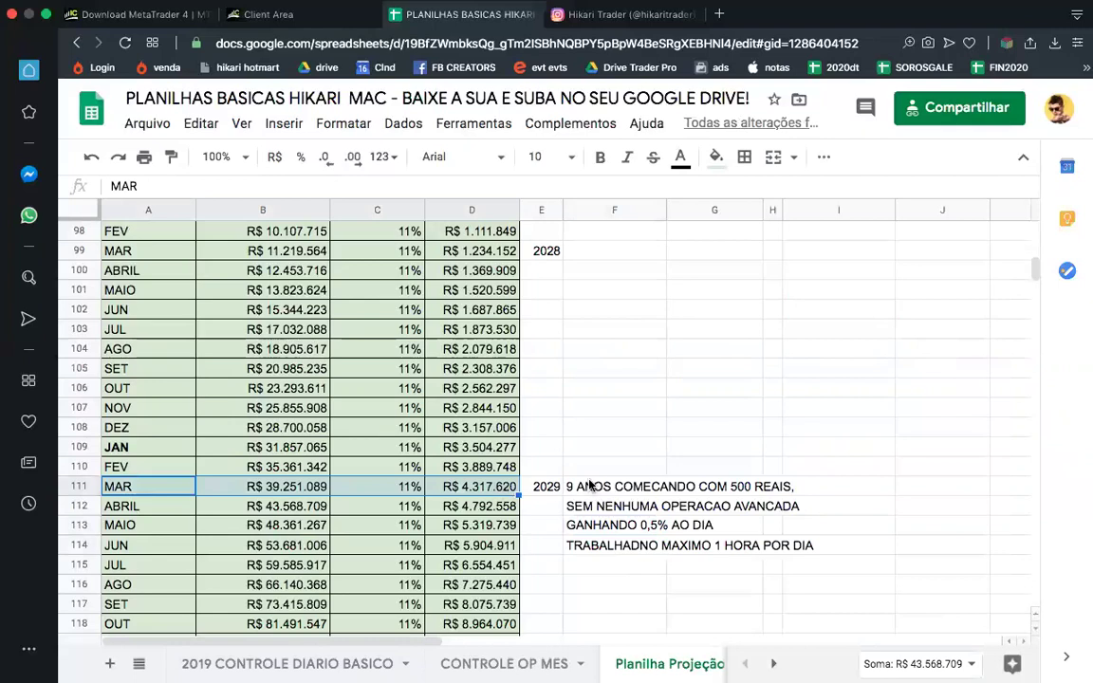
pyautogui.click(642, 453)
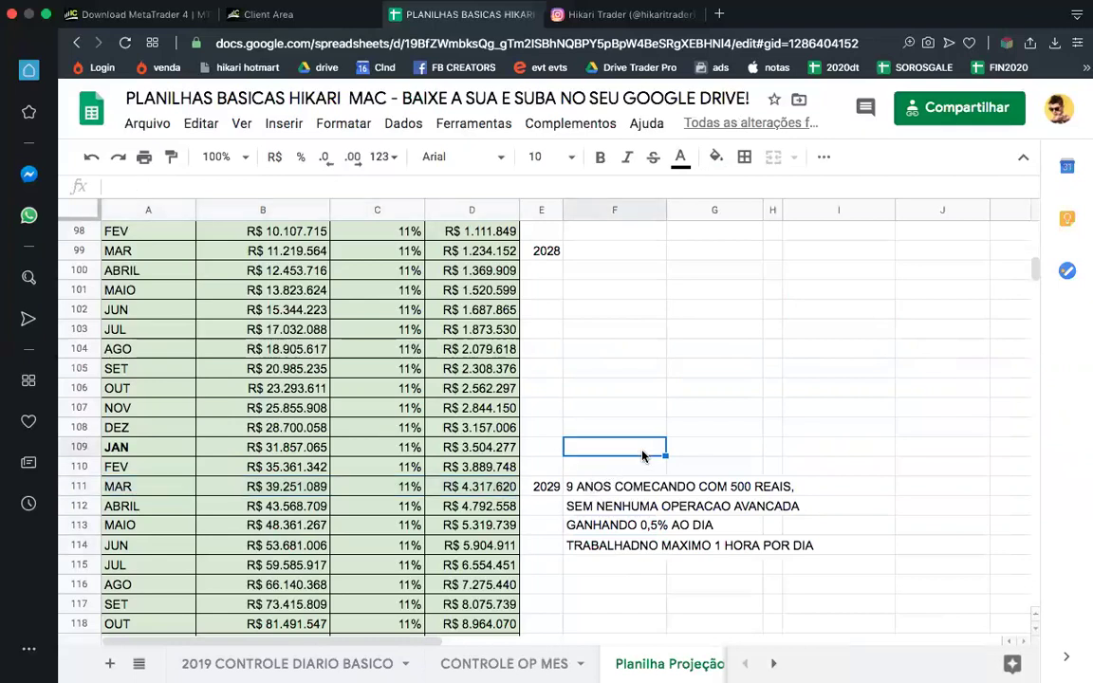
pyautogui.click(397, 492)
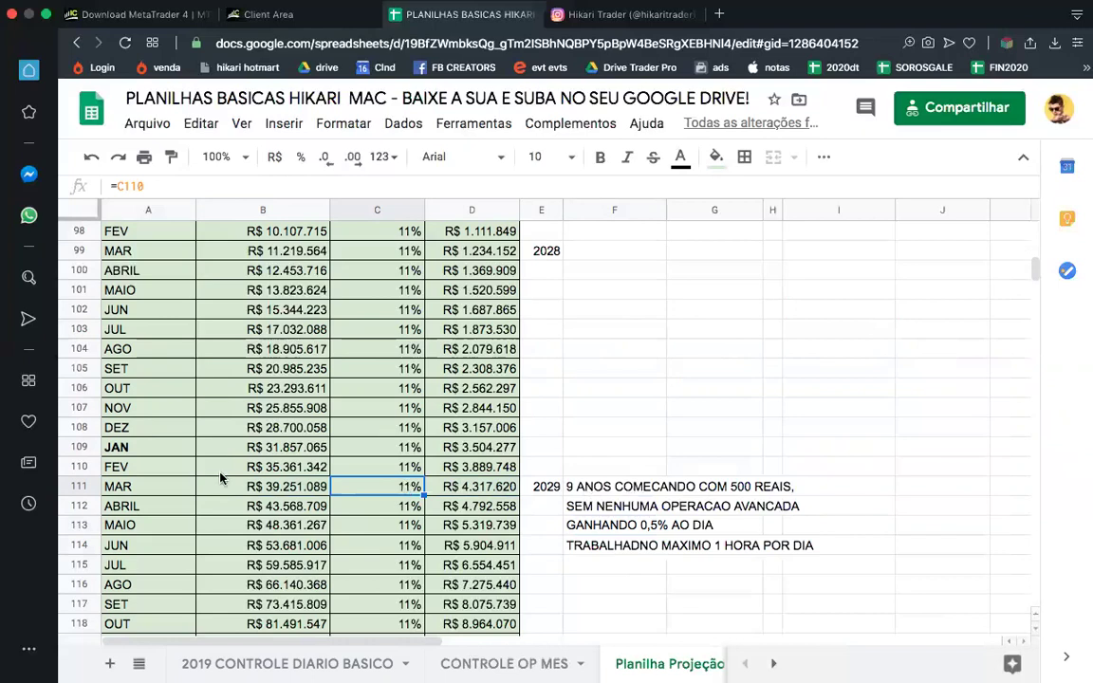
pyautogui.click(150, 489)
pyautogui.moveTo(426, 491); pyautogui.dragTo(630, 487)
# Step: Return to the college notes, highlight the first-profit line in row 37, and highlight the four-year cost in F26:G26
pyautogui.scroll(20, 671, 390)
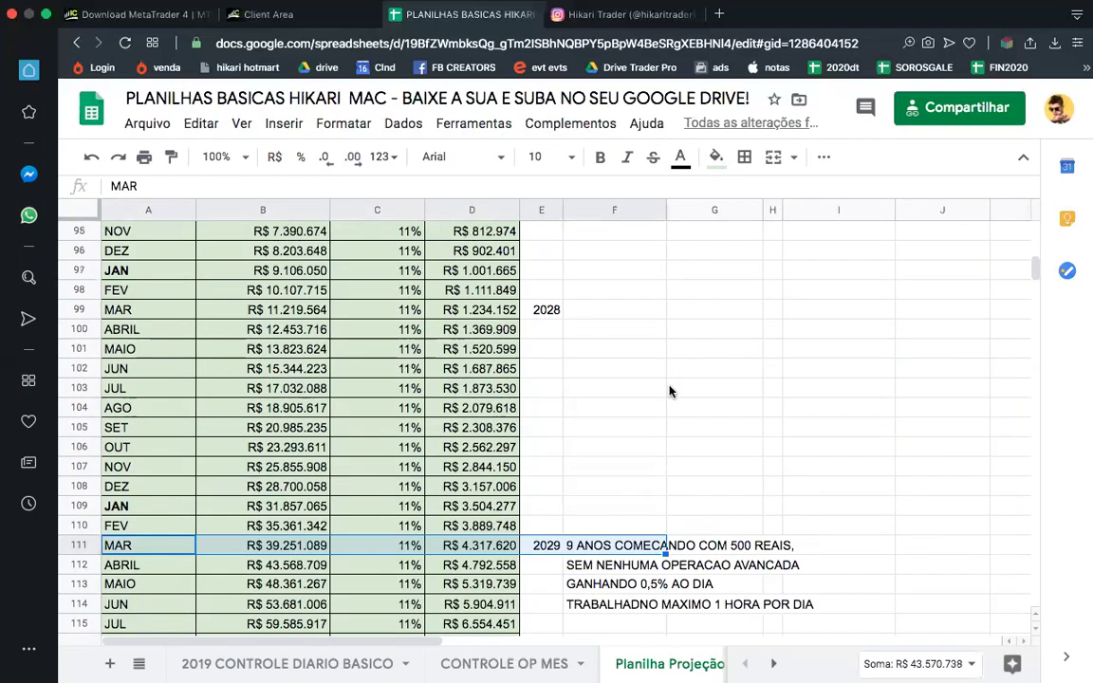
pyautogui.scroll(-4, 670, 390)
pyautogui.scroll(-5, 669, 390)
pyautogui.scroll(4, 669, 390)
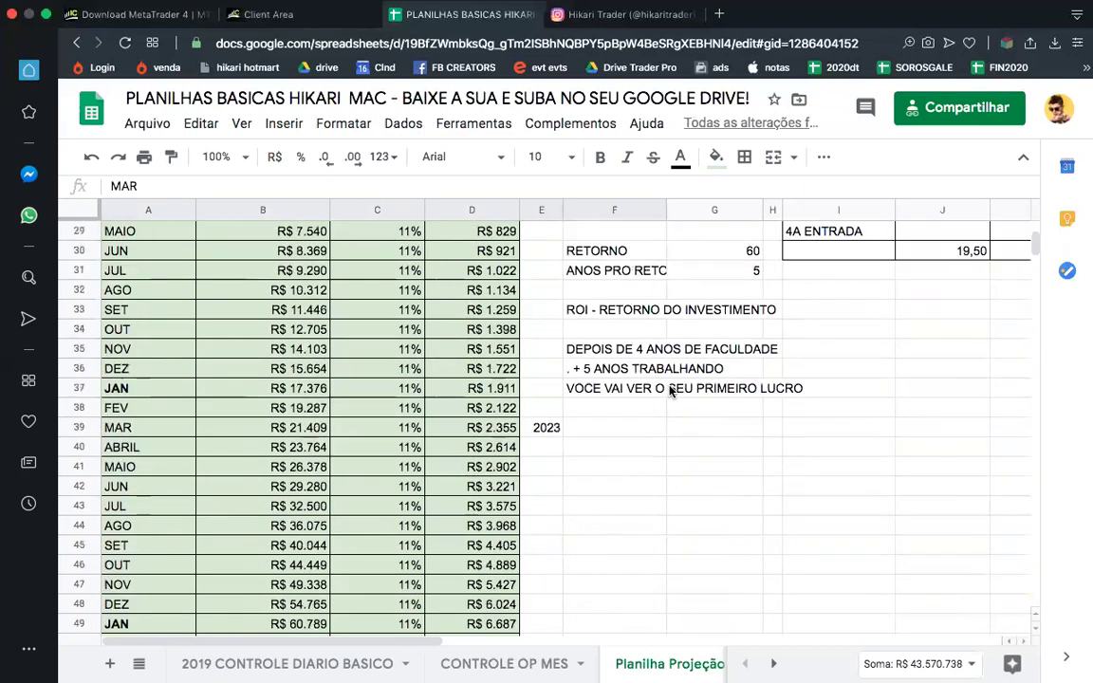
pyautogui.moveTo(580, 566); pyautogui.dragTo(887, 569)
pyautogui.moveTo(581, 349); pyautogui.dragTo(726, 353)
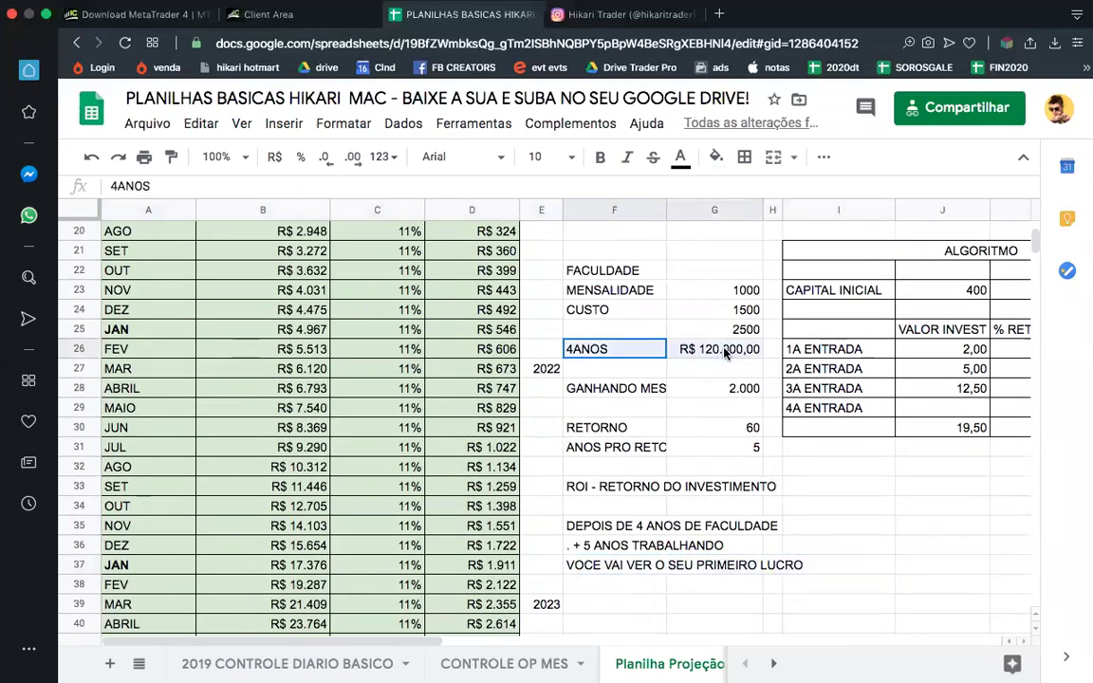
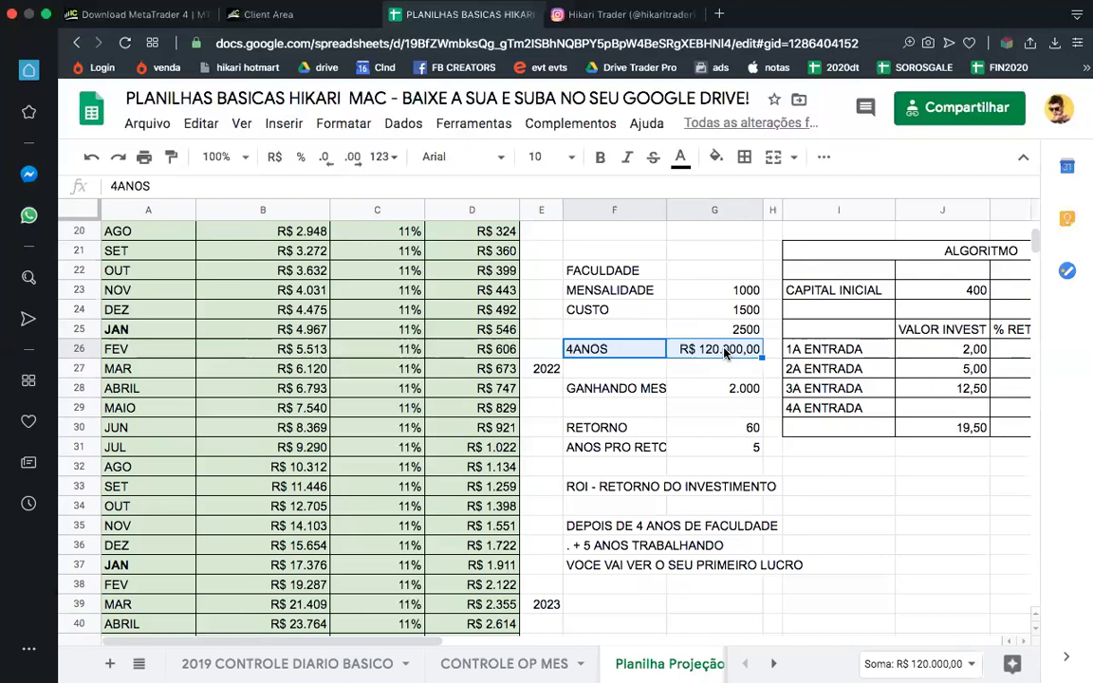
# Step: Review the monthly earnings after college in G28, and highlight the payback conclusion in F35:H37
pyautogui.click(724, 392)
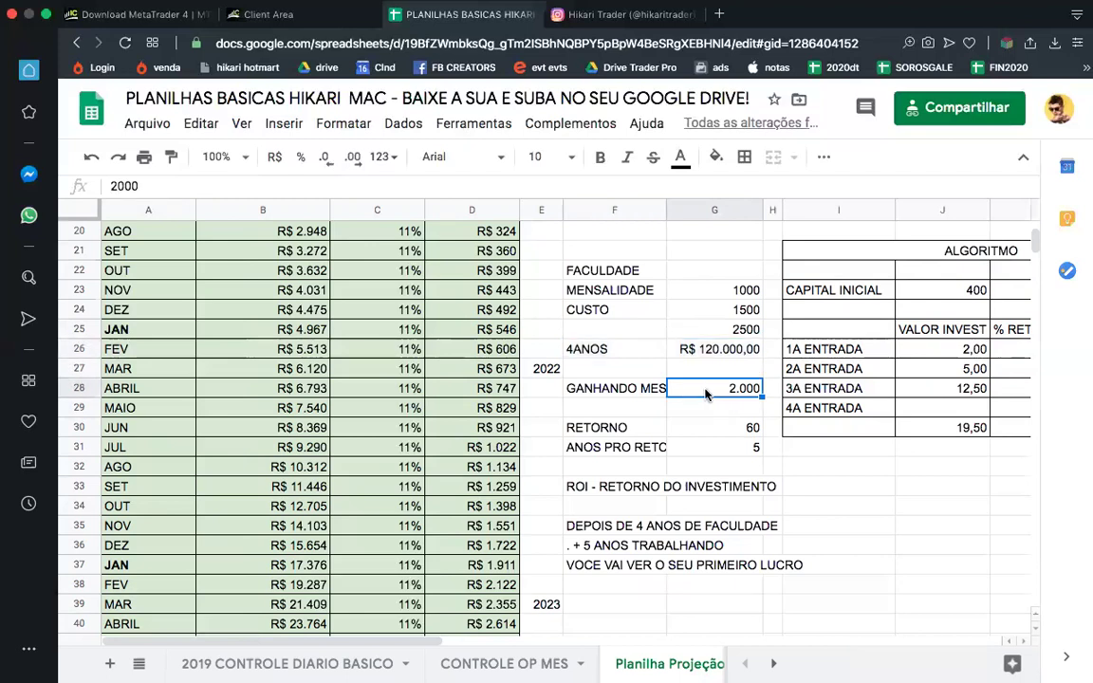
pyautogui.click(694, 415)
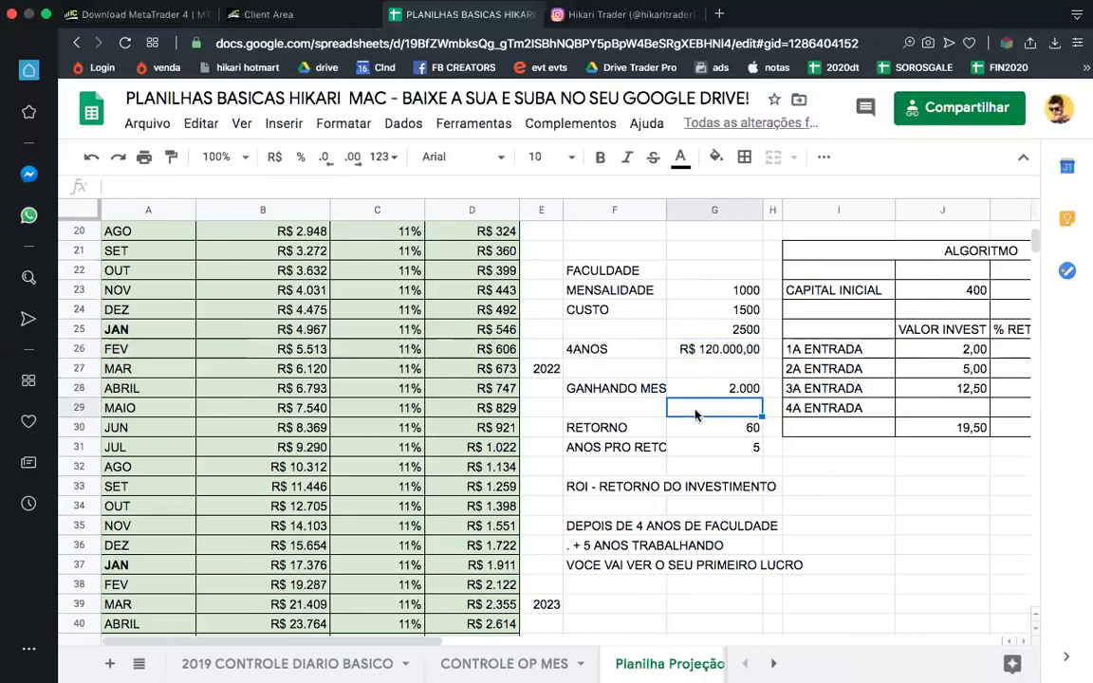
pyautogui.press('Left')
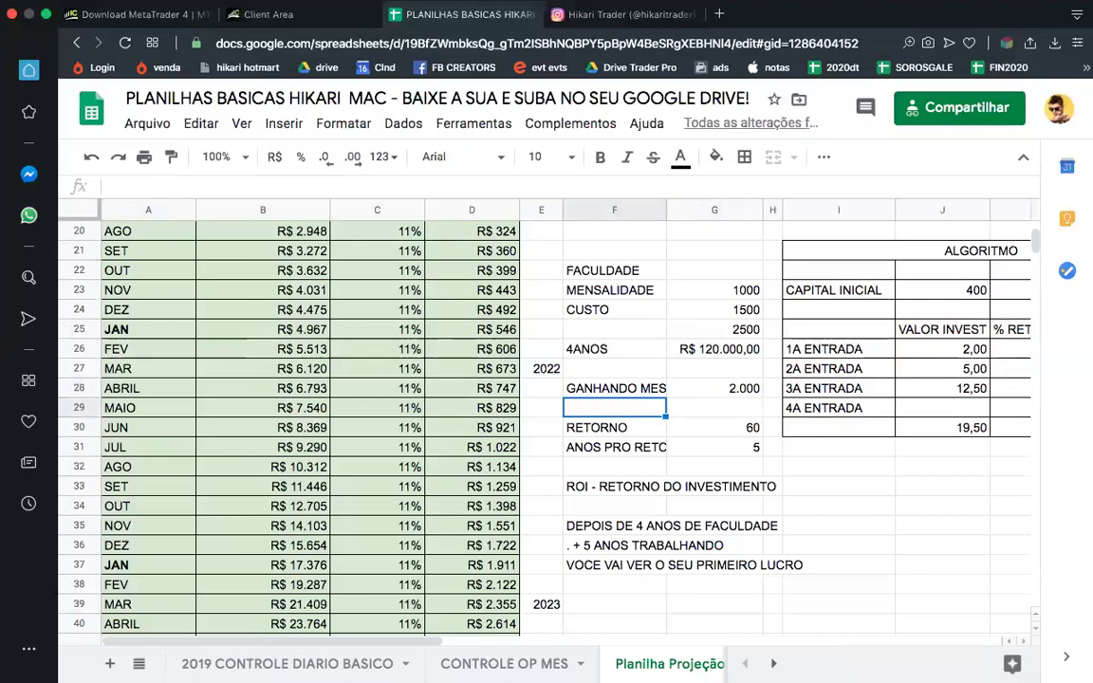
pyautogui.click(714, 409)
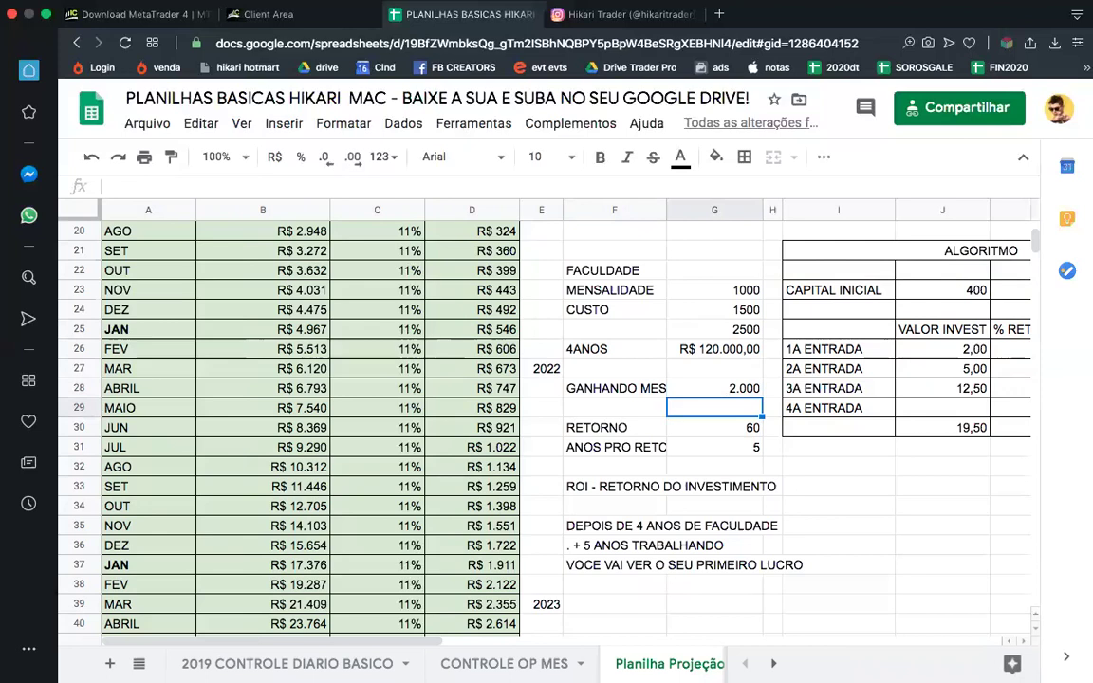
pyautogui.moveTo(578, 525); pyautogui.dragTo(764, 573)
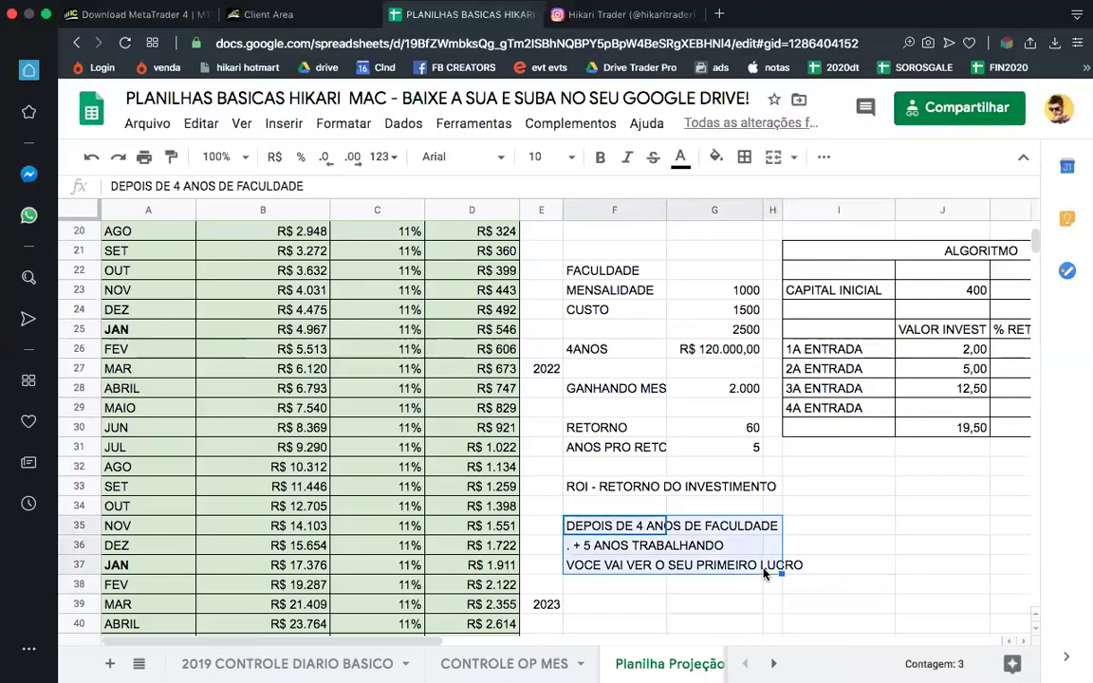
# Step: Review the start of the projection beside the daily return settings in F4:G6 and the goal notes in F8:G17
pyautogui.scroll(-3, 764, 574)
pyautogui.scroll(9, 764, 573)
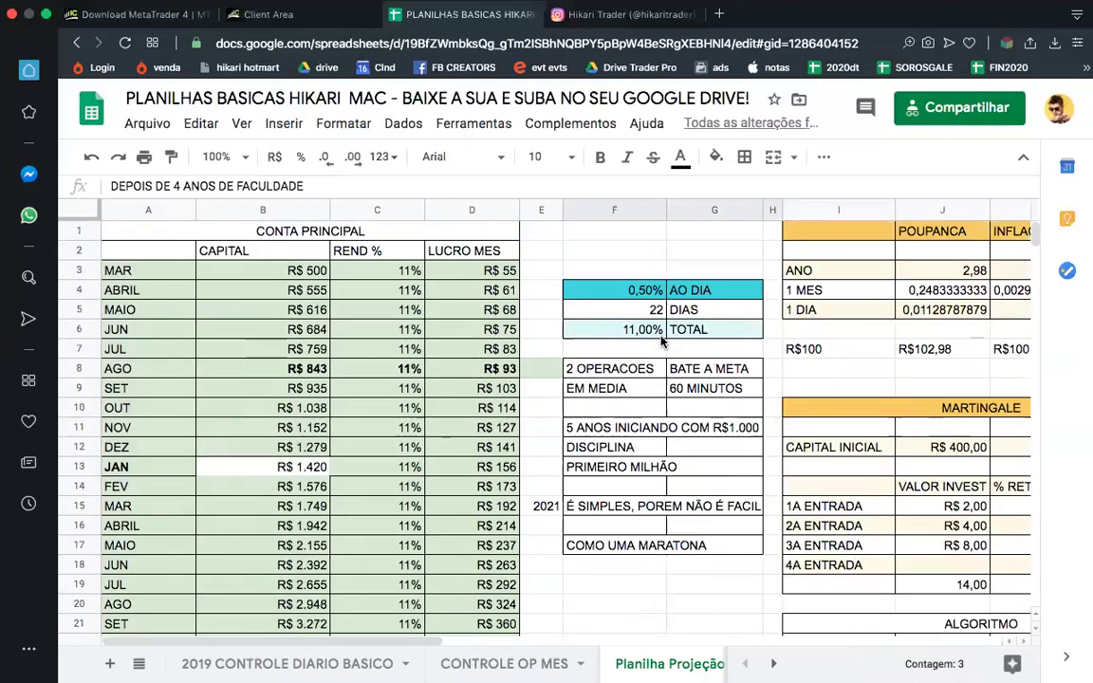
pyautogui.click(662, 408)
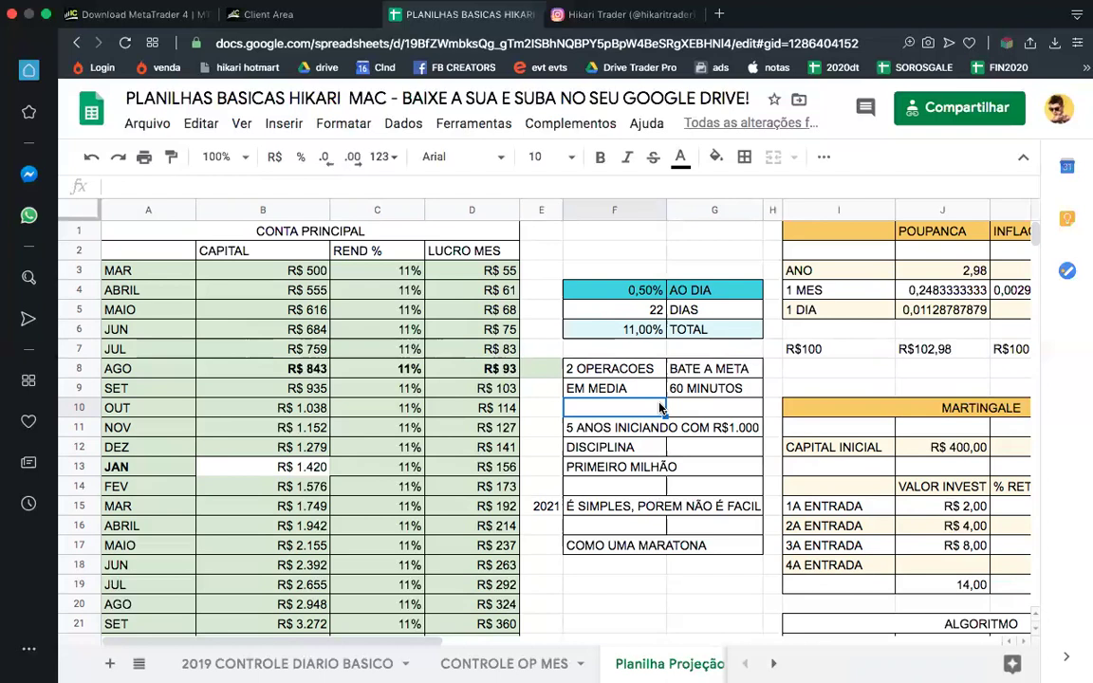
pyautogui.scroll(-2, 490, 481)
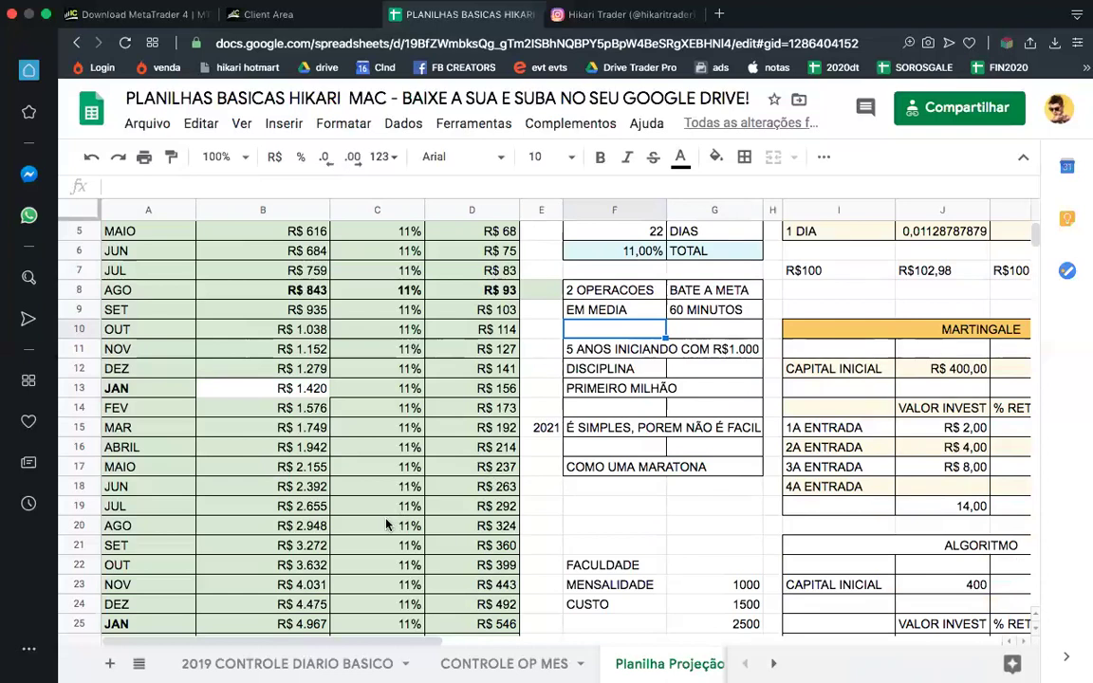
pyautogui.scroll(2, 471, 420)
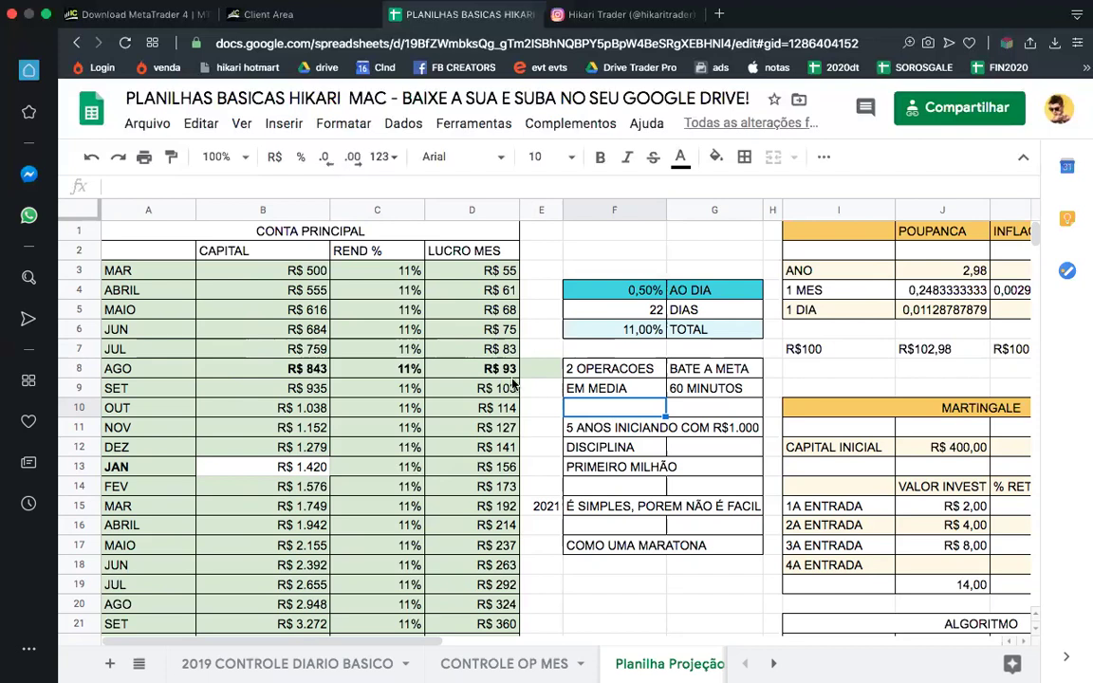
pyautogui.click(569, 312)
pyautogui.scroll(-3, 638, 370)
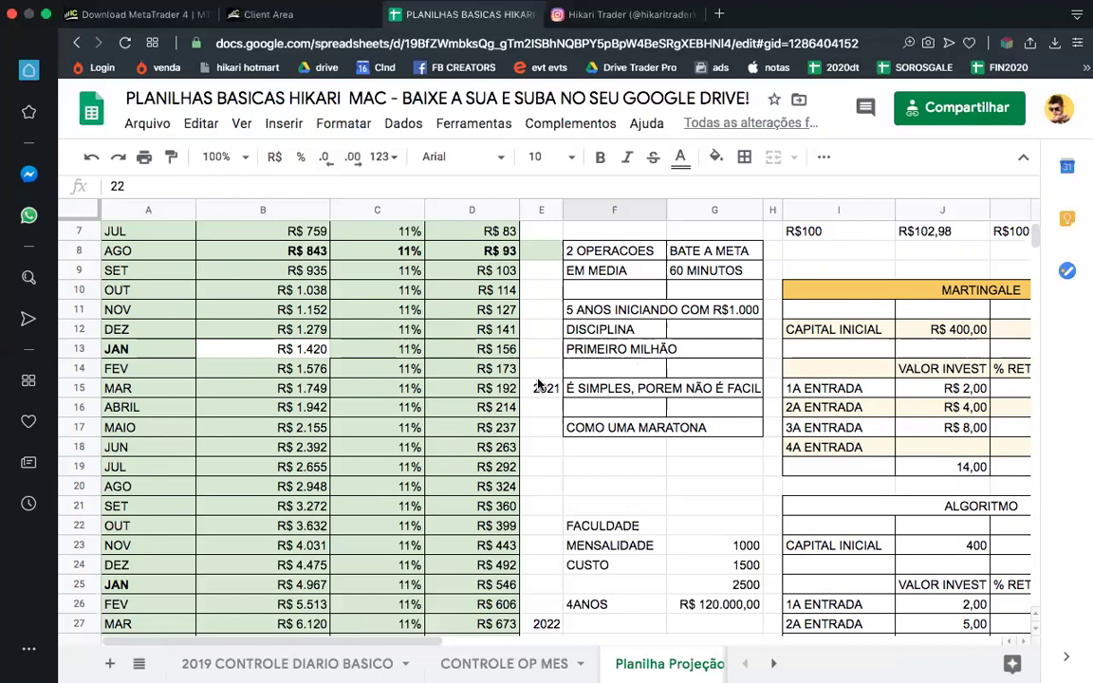
pyautogui.scroll(3, 545, 383)
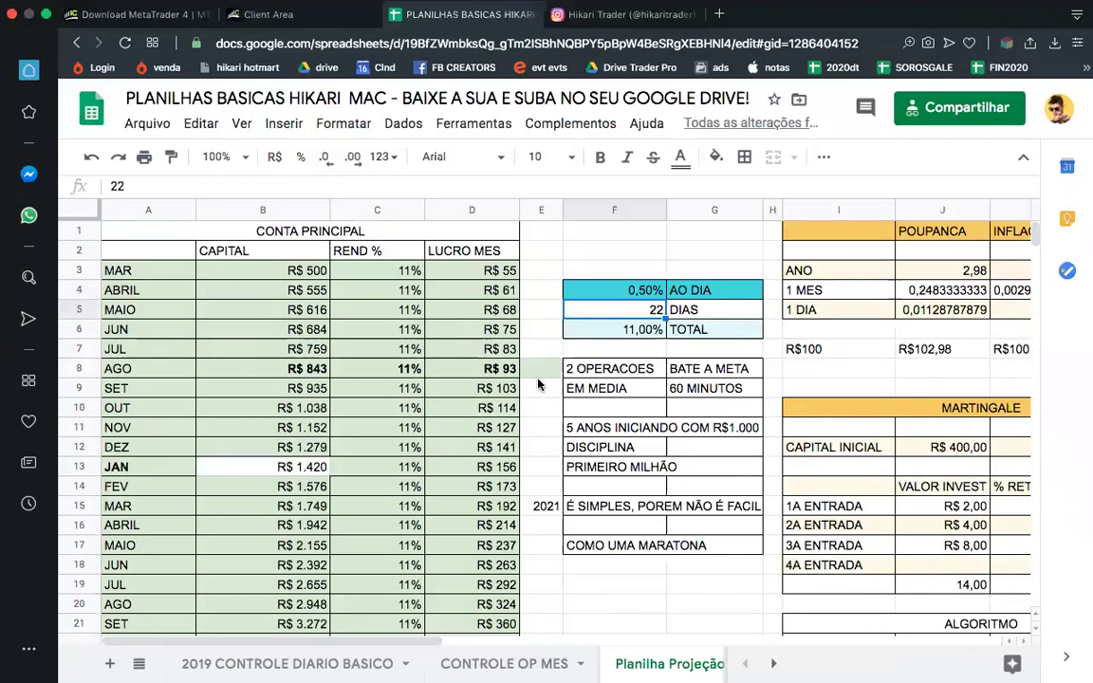
# Step: Compare the 2029 capital and its notes in rows 111 to 114 with the starting capital in row 3
pyautogui.scroll(-20, 477, 520)
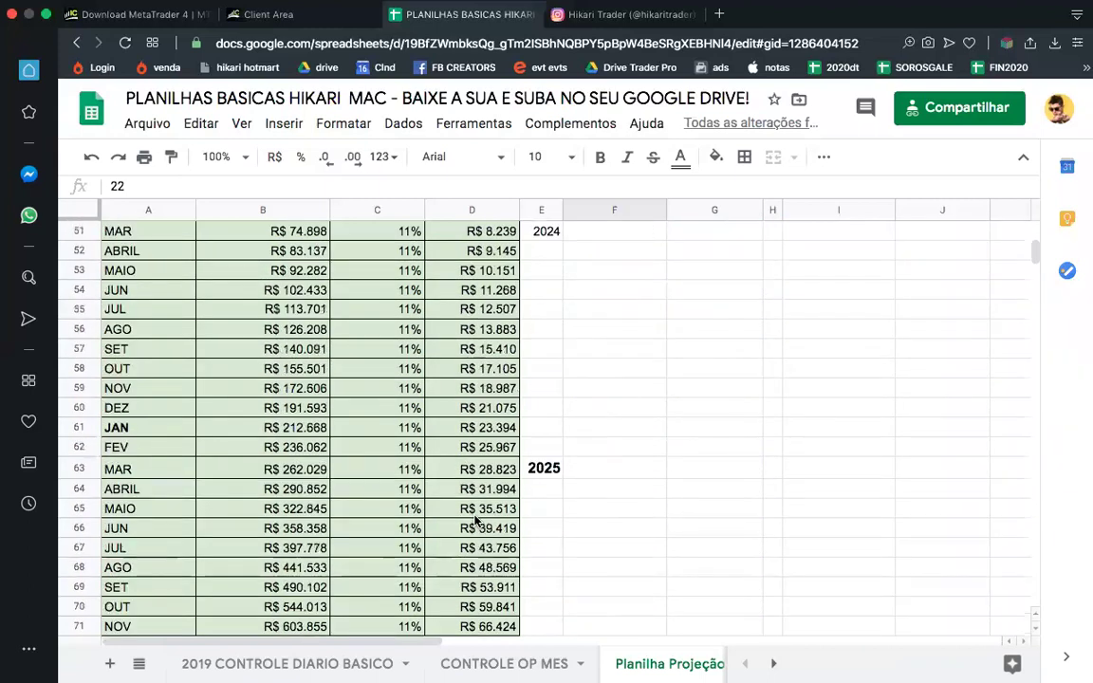
pyautogui.scroll(-14, 476, 520)
pyautogui.scroll(-6, 477, 520)
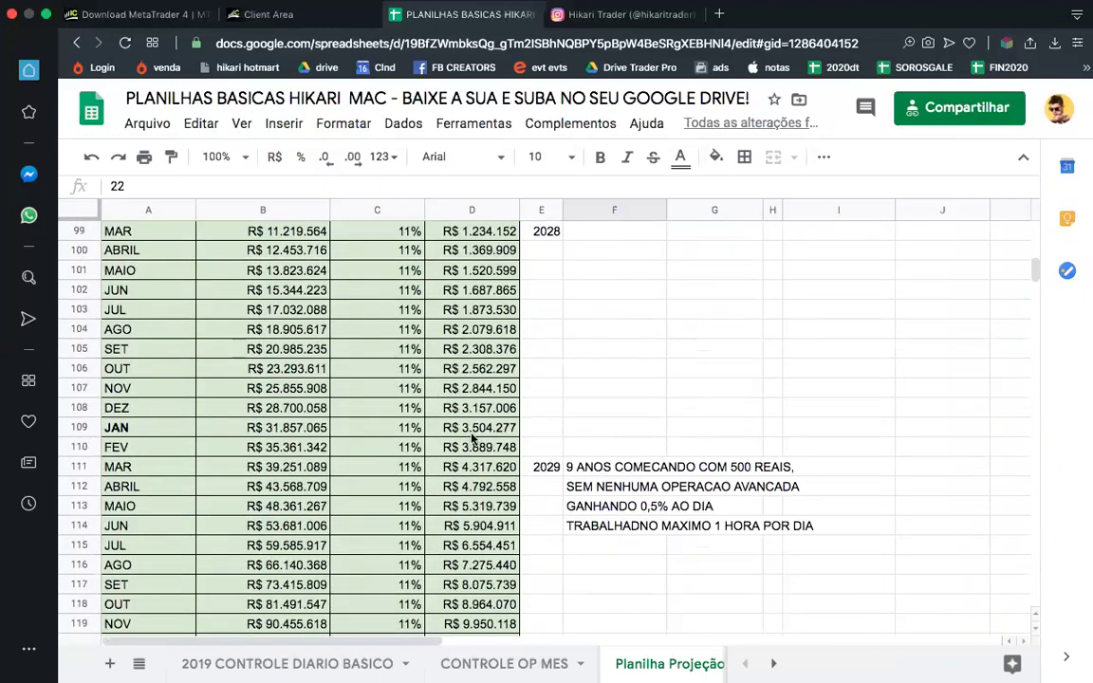
pyautogui.scroll(20, 470, 426)
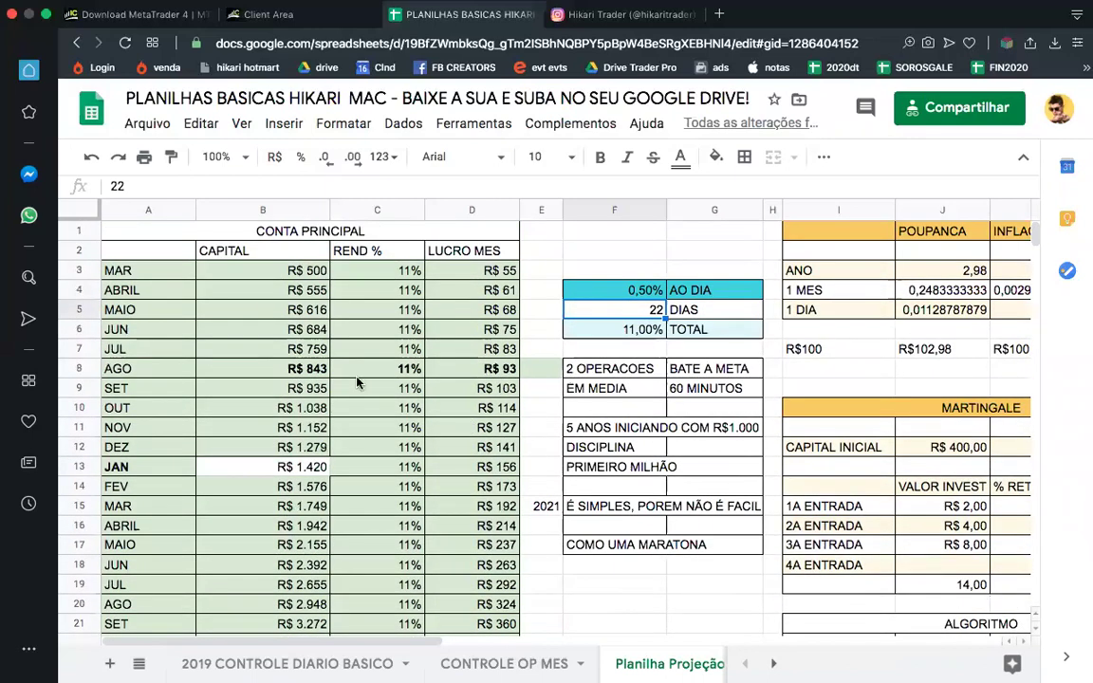
# Step: Check January's capital in B13, and highlight the college notes in columns F and G from the FACULDADE heading down to row 37
pyautogui.click(283, 467)
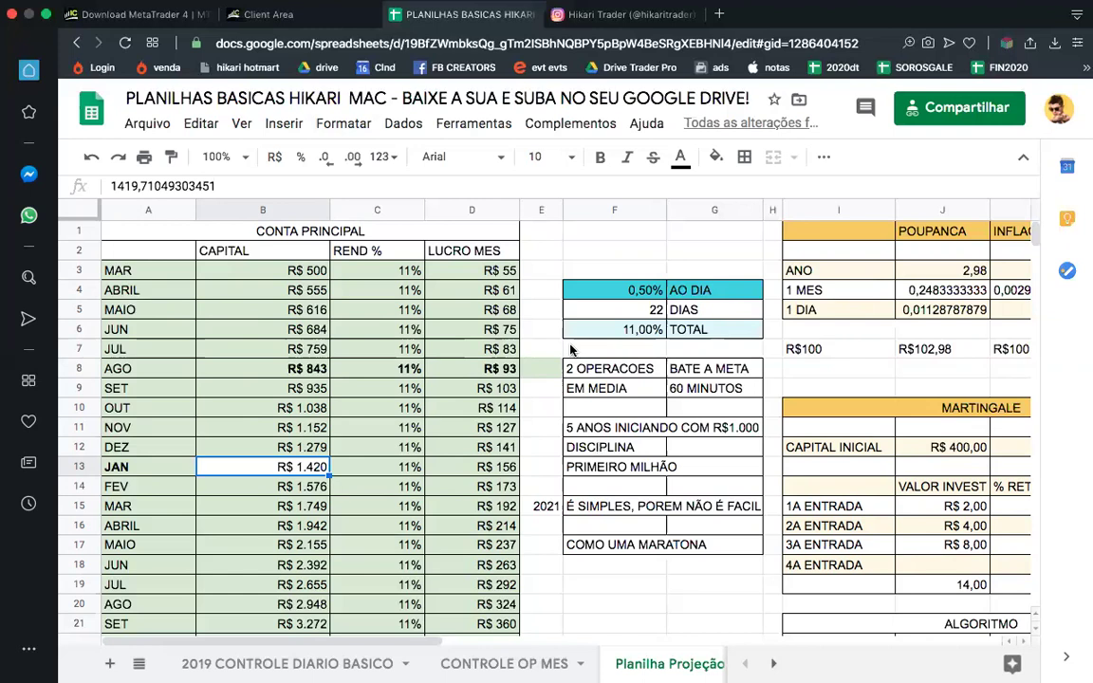
pyautogui.scroll(-5, 571, 351)
pyautogui.moveTo(603, 375); pyautogui.dragTo(750, 624)
pyautogui.scroll(-4, 759, 470)
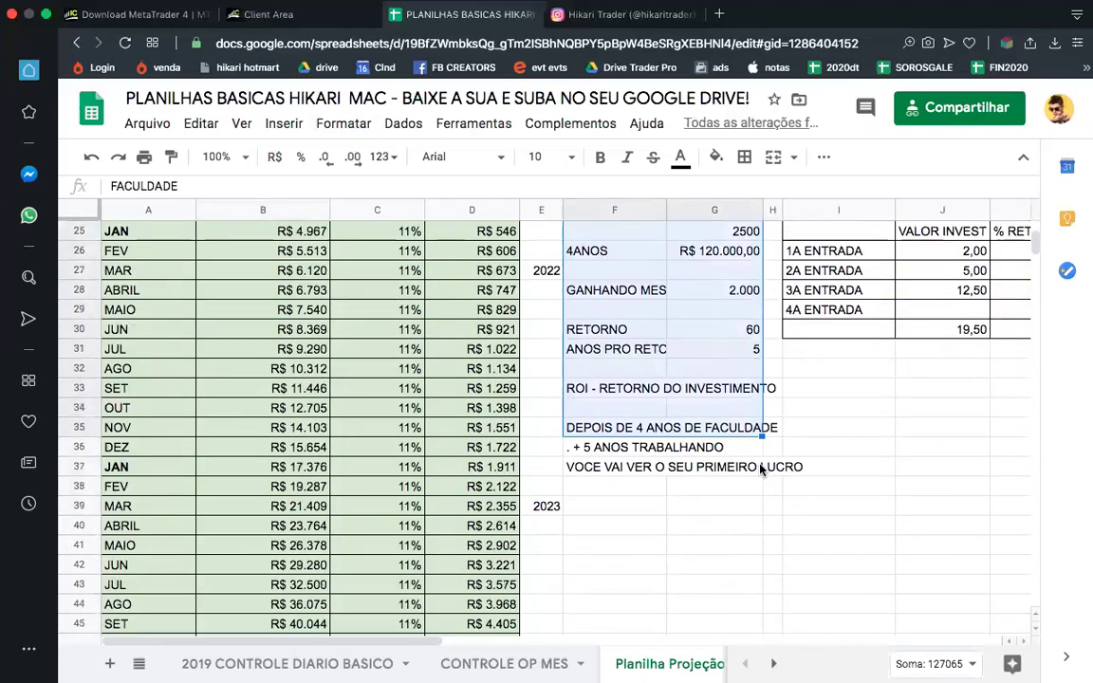
pyautogui.moveTo(759, 470); pyautogui.dragTo(760, 471)
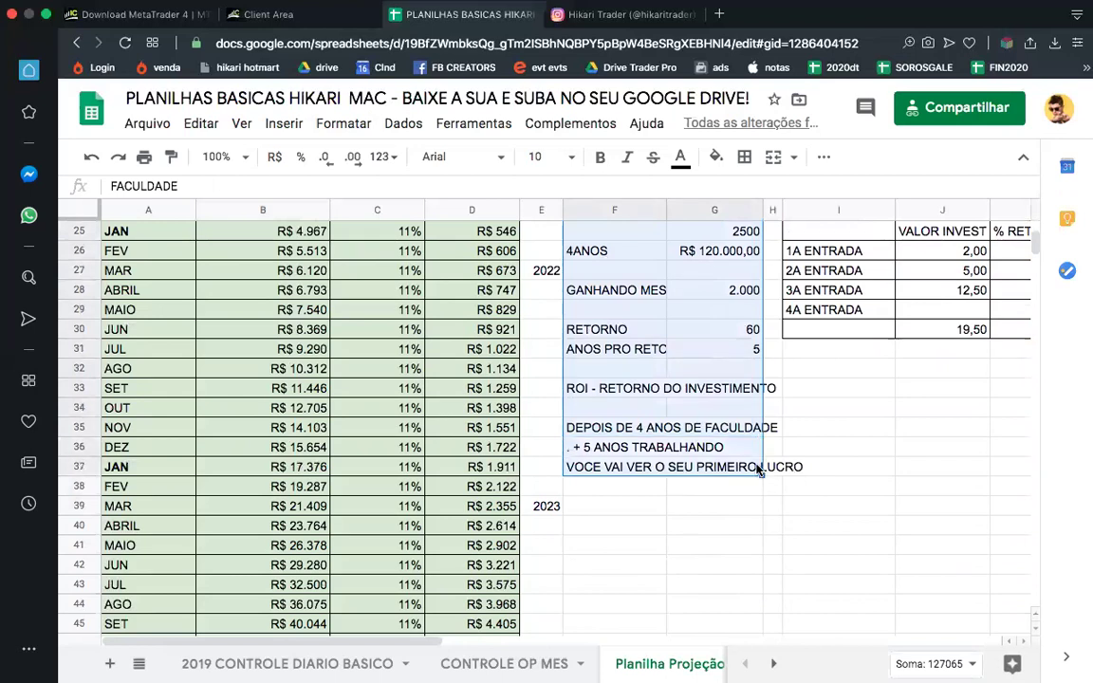
pyautogui.scroll(8, 759, 469)
# Step: Review the daily-goal note in G8 and the yearly savings rate in J3
pyautogui.click(750, 368)
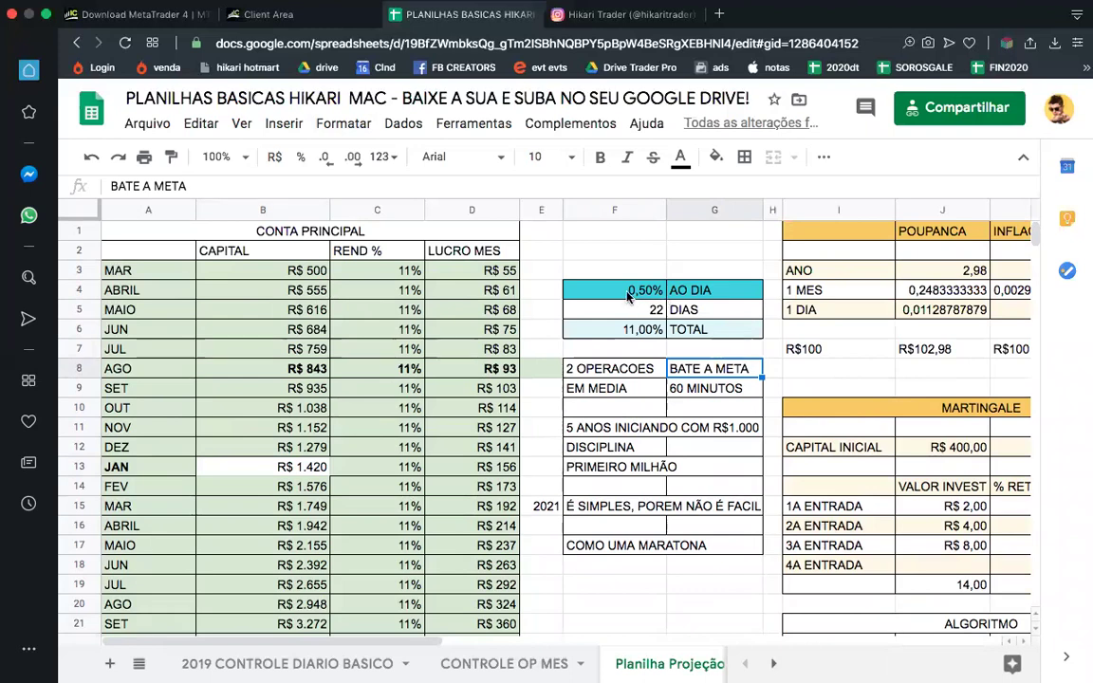
pyautogui.click(674, 252)
pyautogui.click(939, 272)
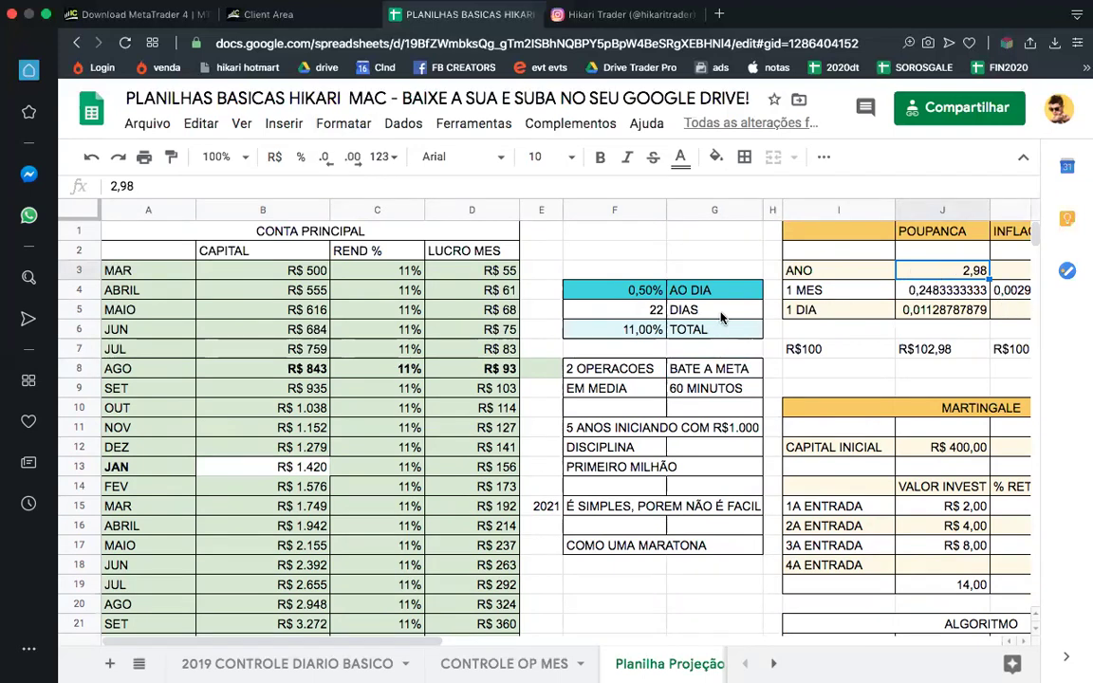
# Step: Set the daily return in F4 to 3% and check the monthly total in F6
pyautogui.click(633, 290)
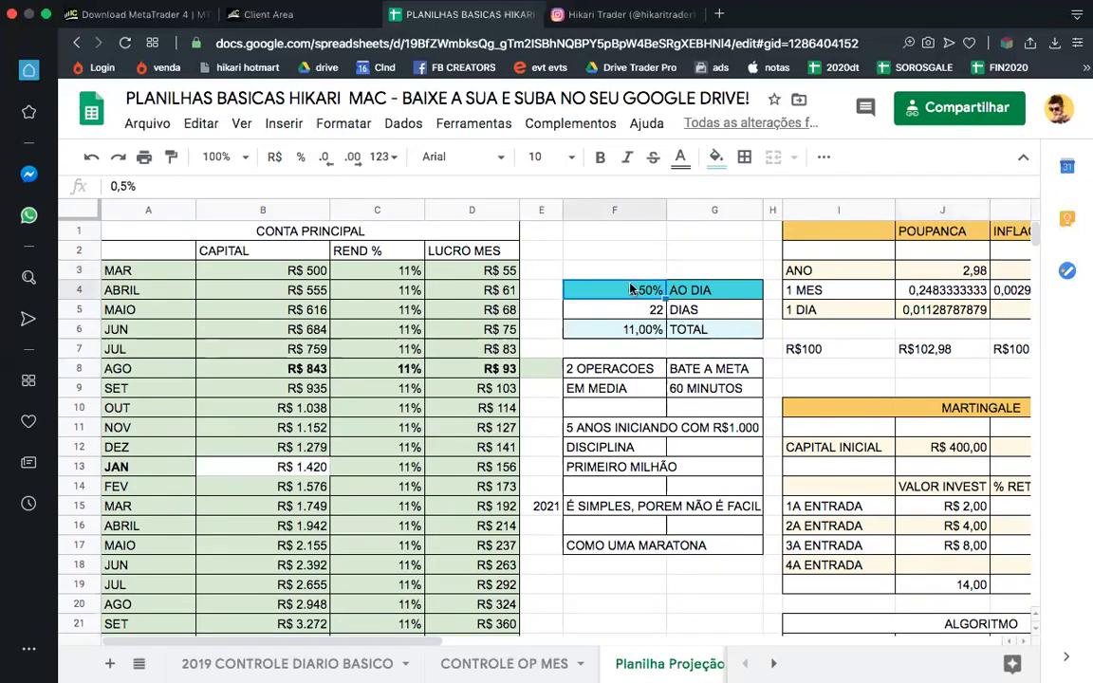
pyautogui.write('3')
pyautogui.press('Return')
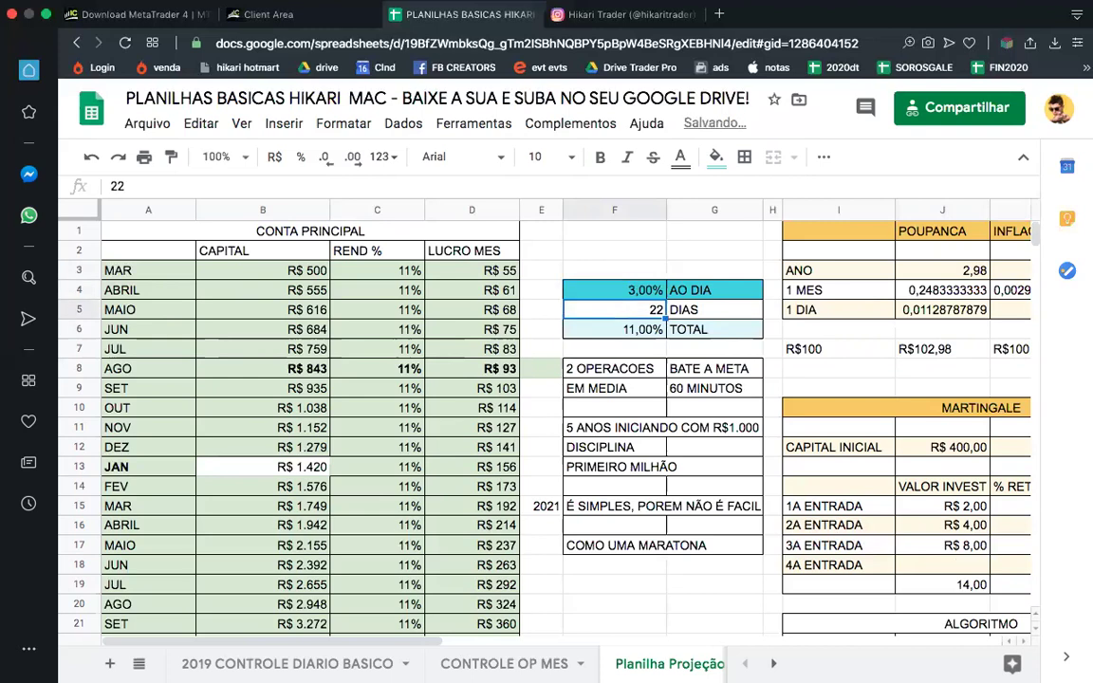
pyautogui.click(640, 334)
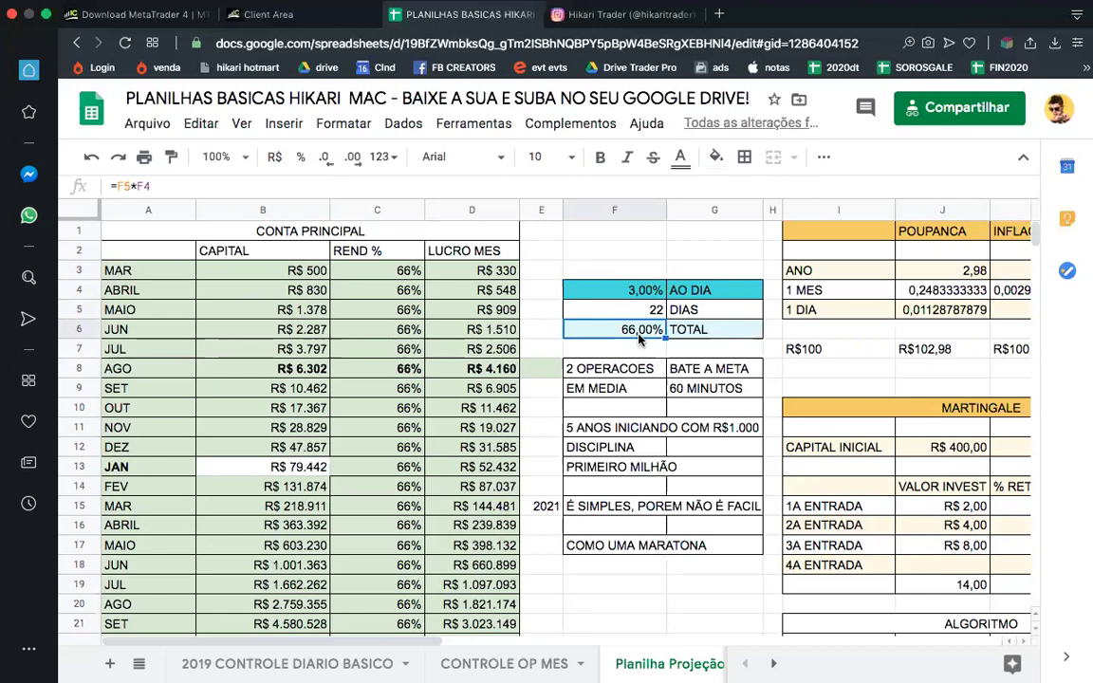
# Step: Compare the starting capital in row 3 with the March 2021 capital in row 15, highlighting both rows
pyautogui.click(309, 272)
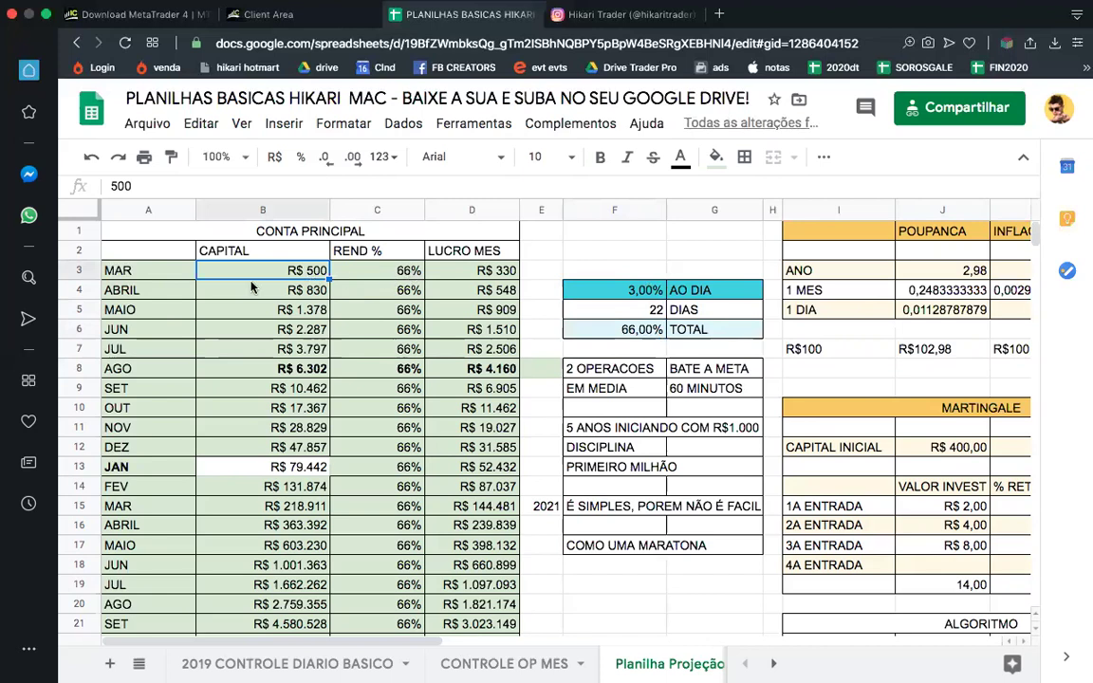
pyautogui.moveTo(149, 273); pyautogui.dragTo(484, 272)
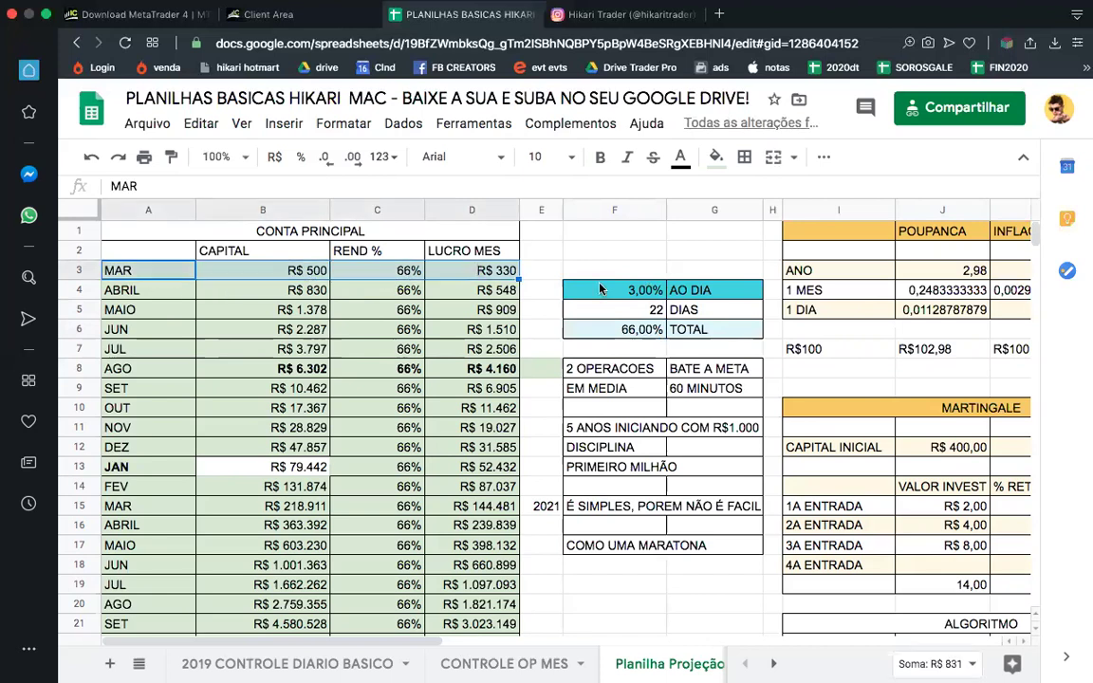
pyautogui.click(631, 294)
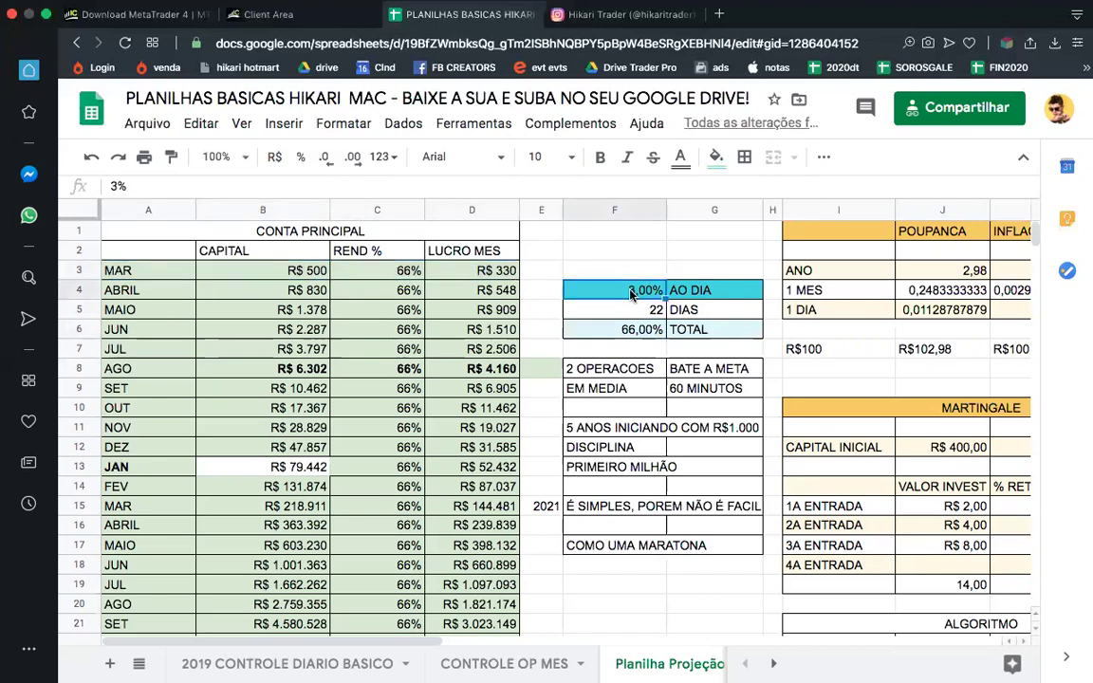
pyautogui.click(157, 506)
pyautogui.moveTo(302, 508); pyautogui.dragTo(546, 508)
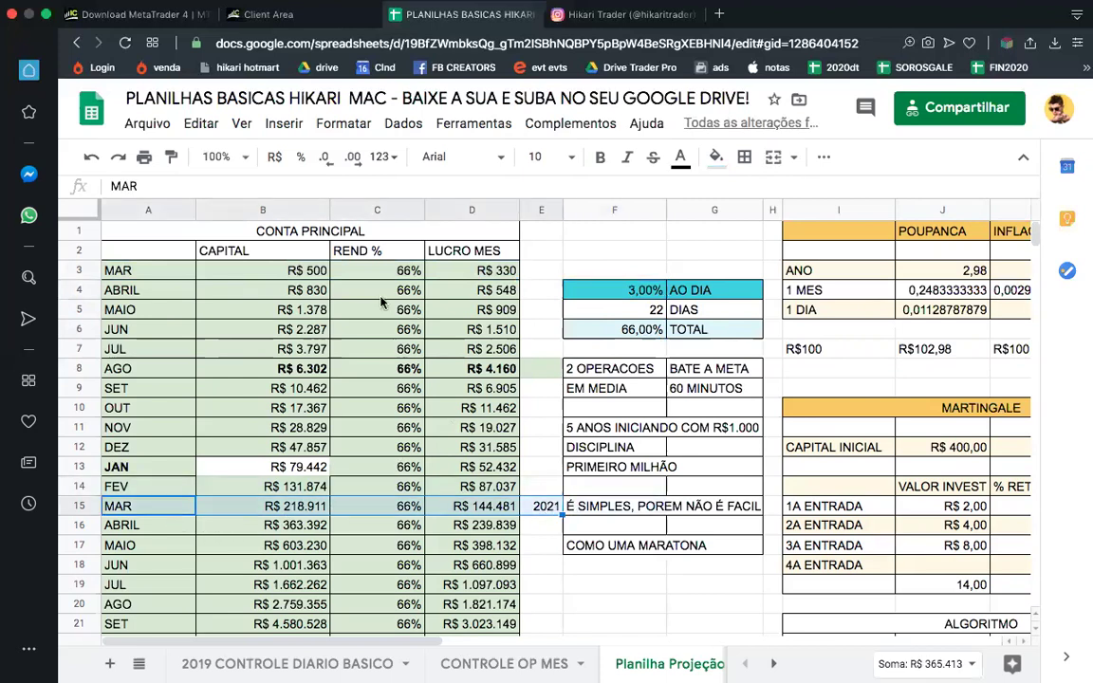
pyautogui.click(299, 270)
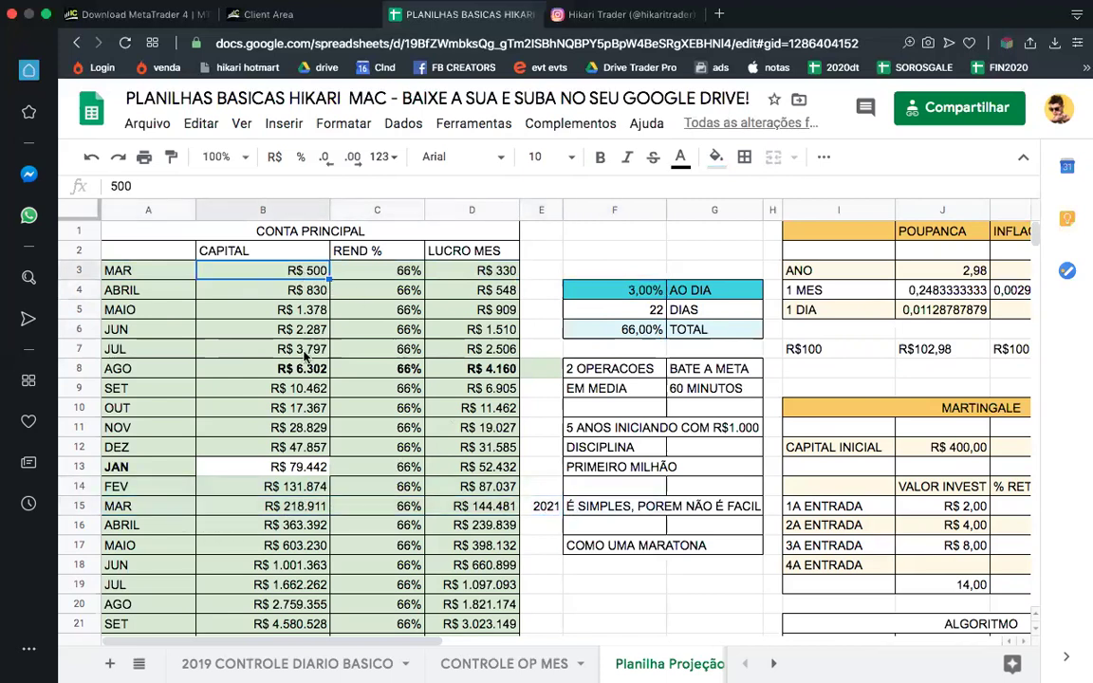
pyautogui.click(294, 511)
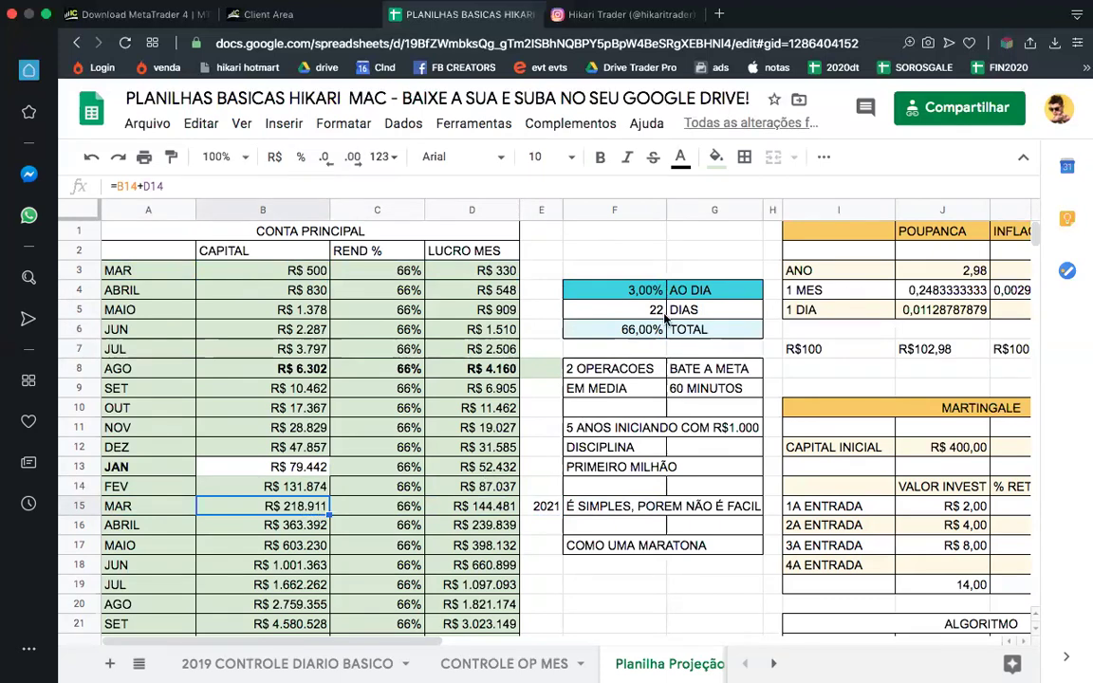
# Step: Set the daily return in F4 back to 0,5%
pyautogui.click(630, 294)
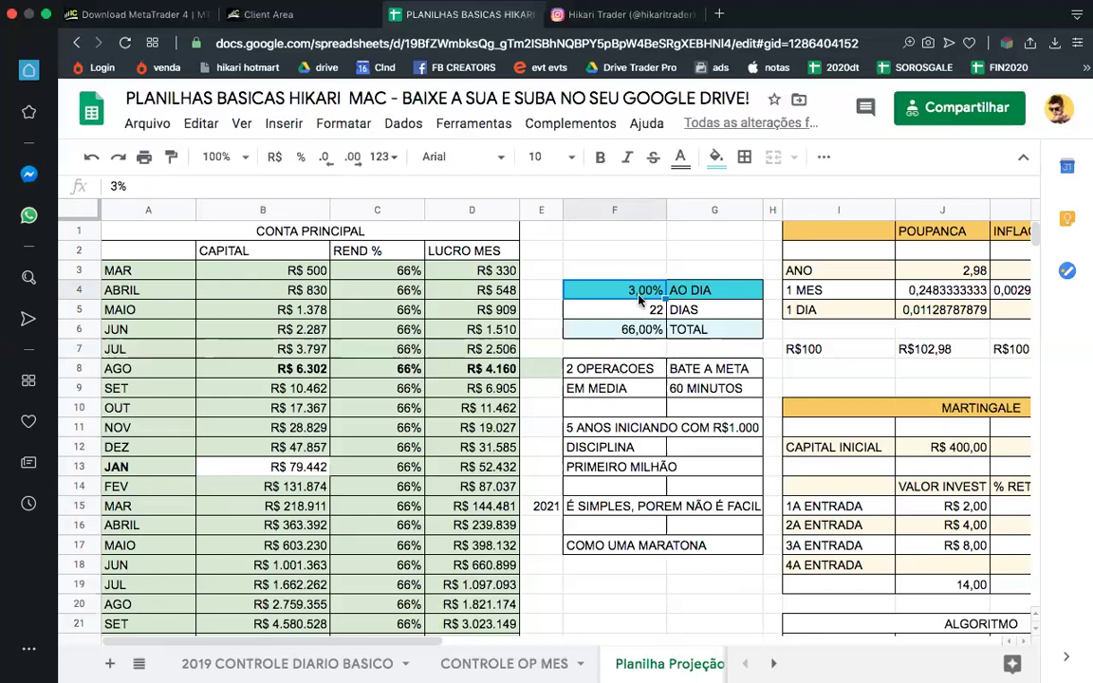
pyautogui.write('0,5')
pyautogui.press('Return')
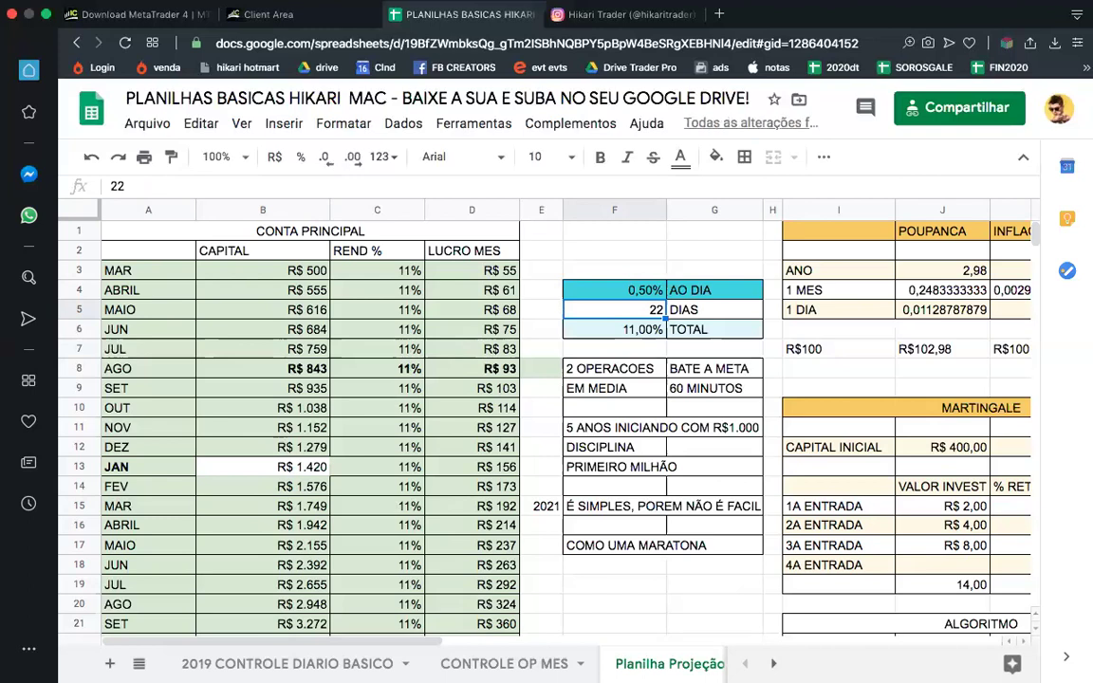
pyautogui.click(612, 293)
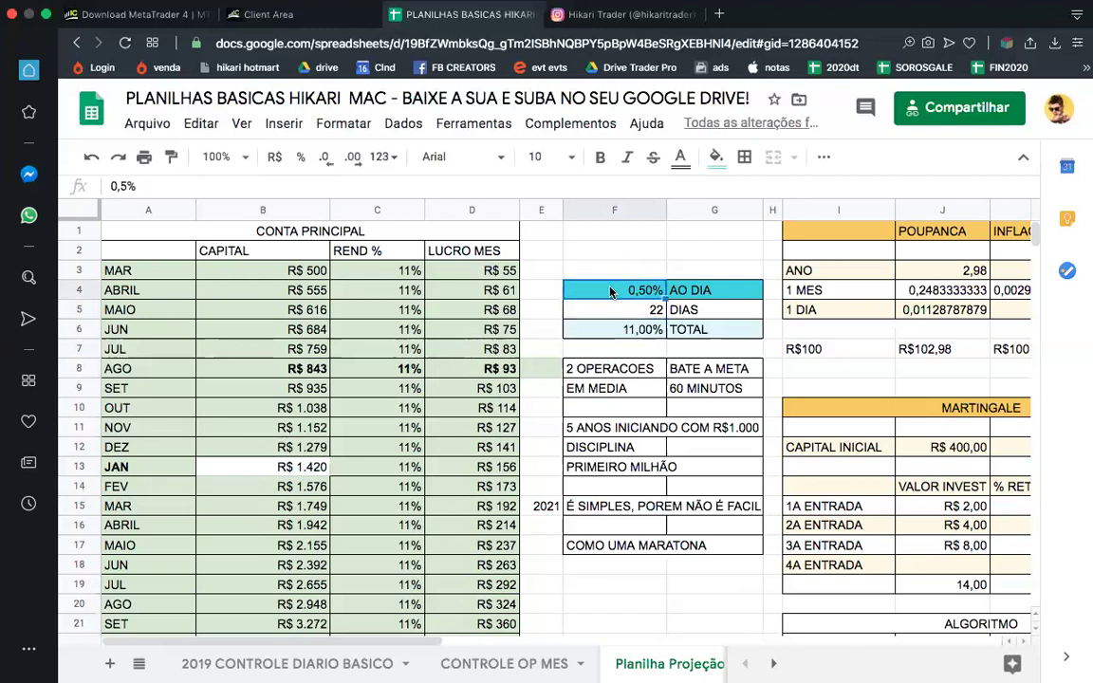
# Step: Switch to the IQ Option trading platform, dismiss the EUR/JPY profit/loss result, and close the EUR/JPY and GBP/CHF charts
pyautogui.press('super+Tab')
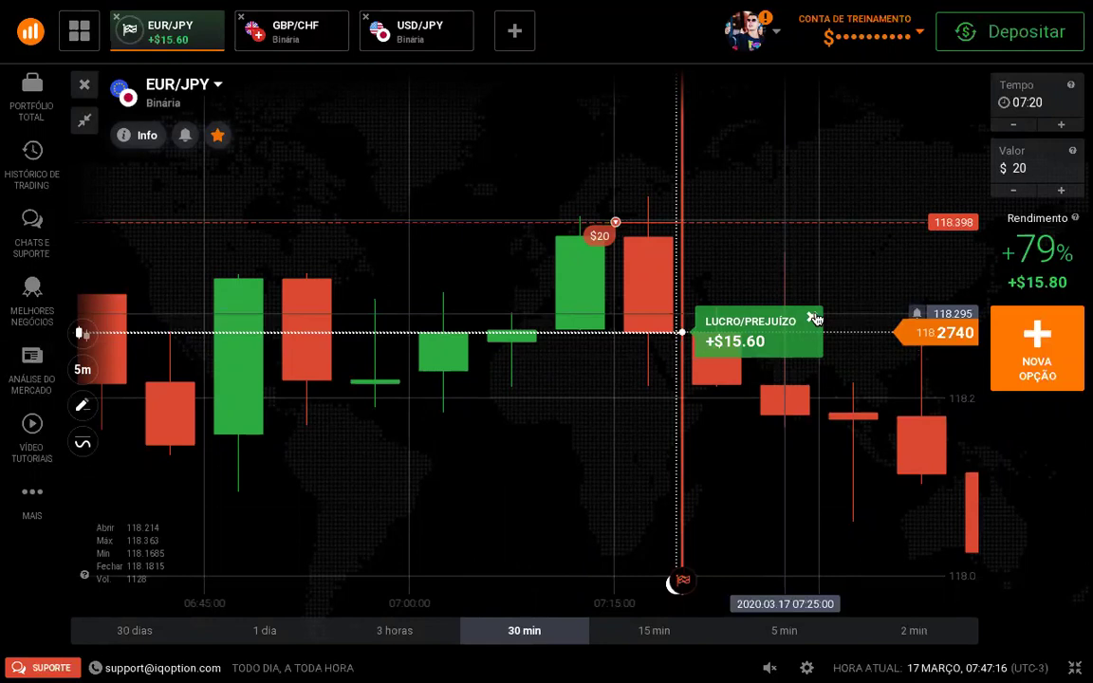
pyautogui.click(815, 319)
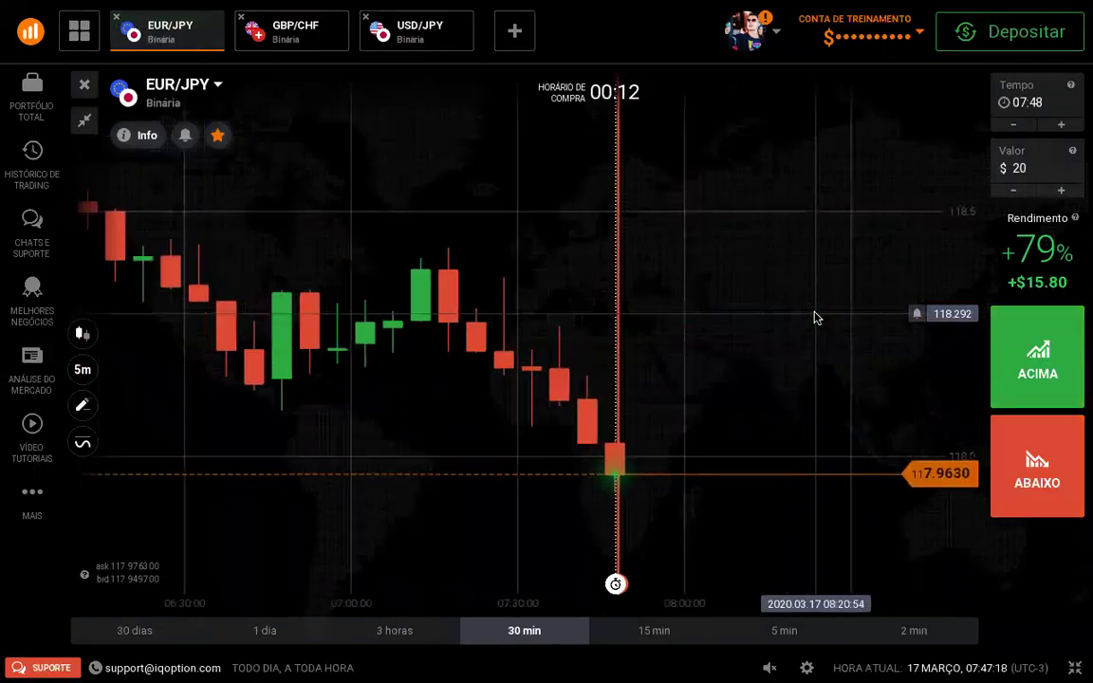
pyautogui.click(117, 17)
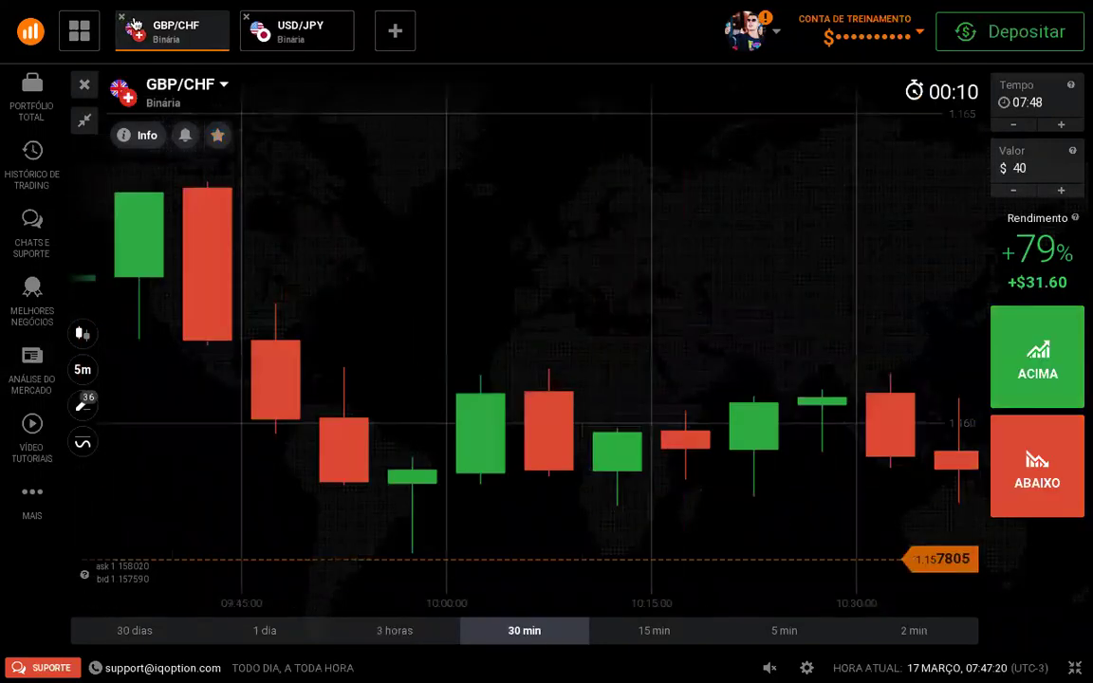
pyautogui.click(117, 17)
# Step: Open a new EUR/JPY binary options chart and close the USD/JPY chart
pyautogui.click(265, 31)
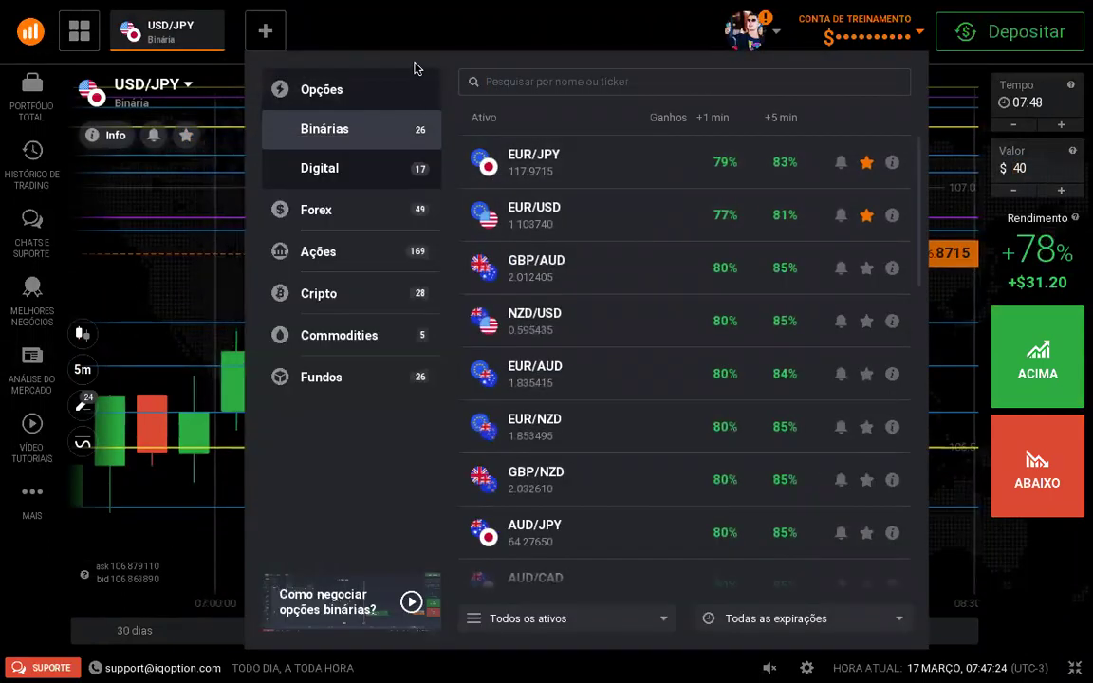
pyautogui.click(554, 163)
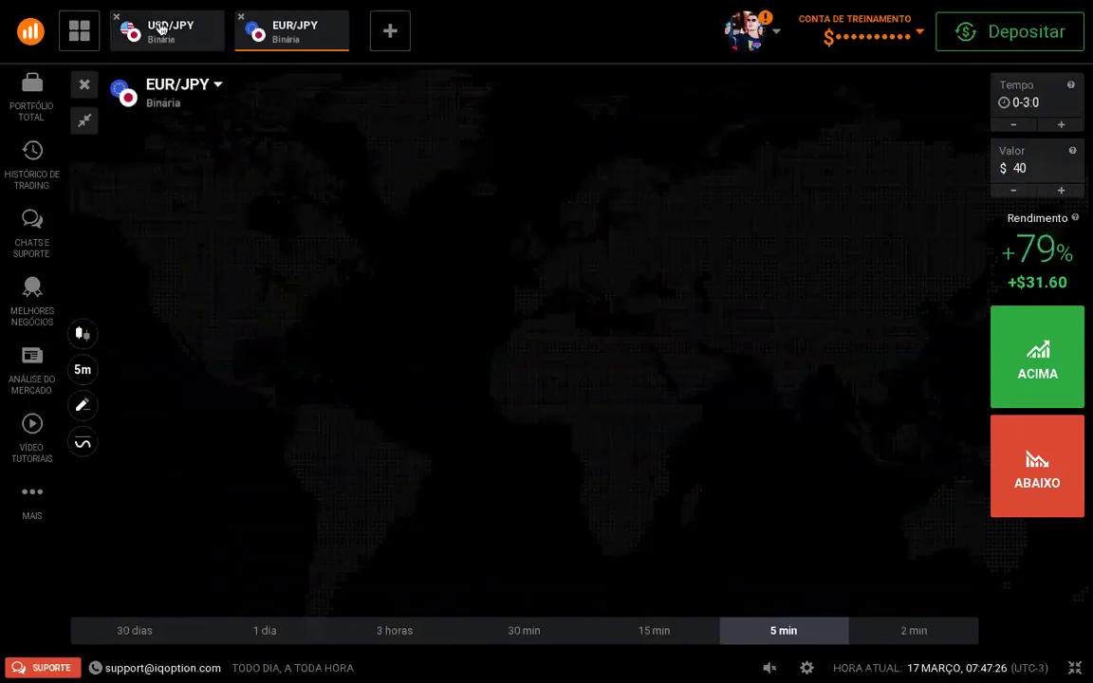
pyautogui.click(116, 17)
# Step: Change the EUR/JPY chart type to Linha
pyautogui.click(83, 369)
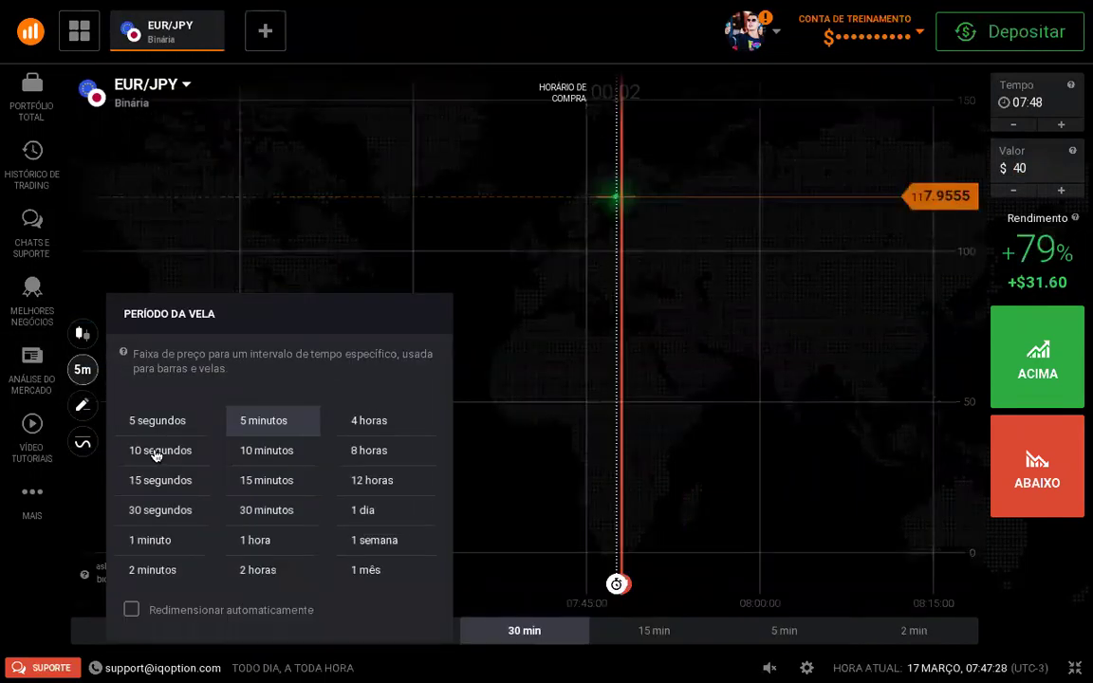
pyautogui.click(79, 332)
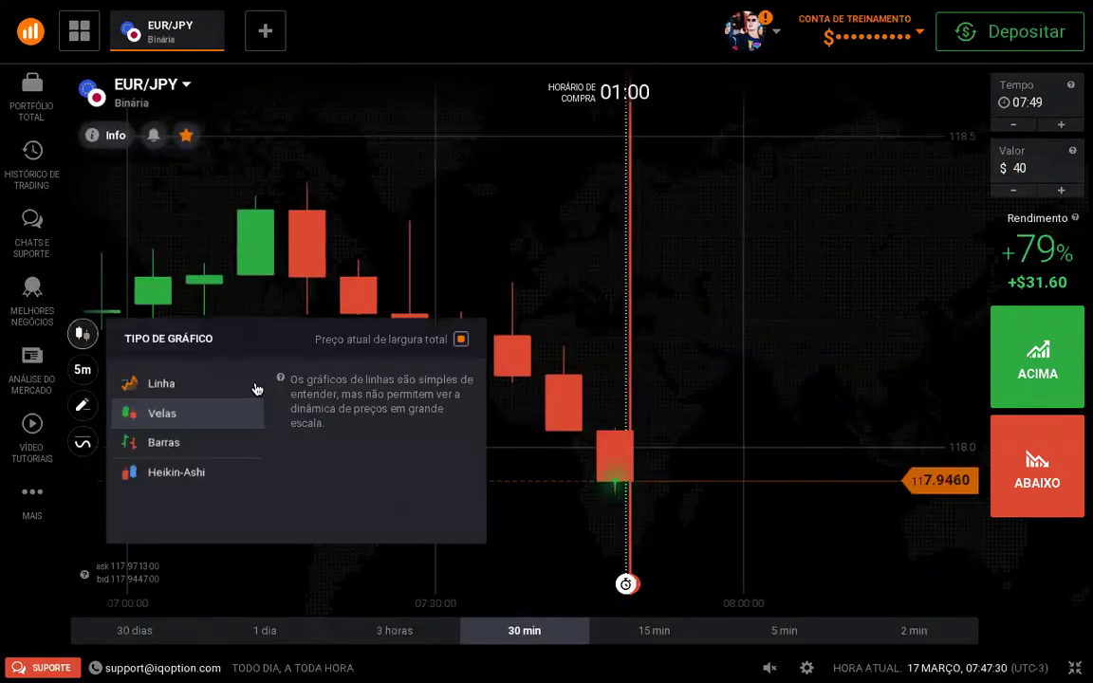
pyautogui.click(218, 387)
pyautogui.click(772, 286)
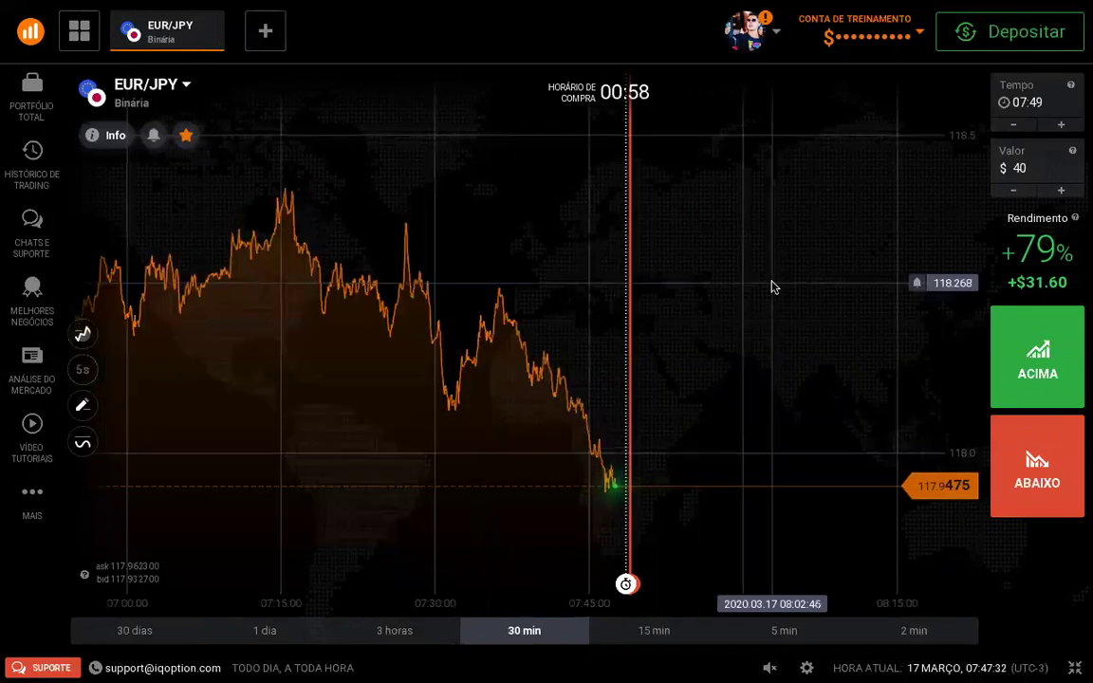